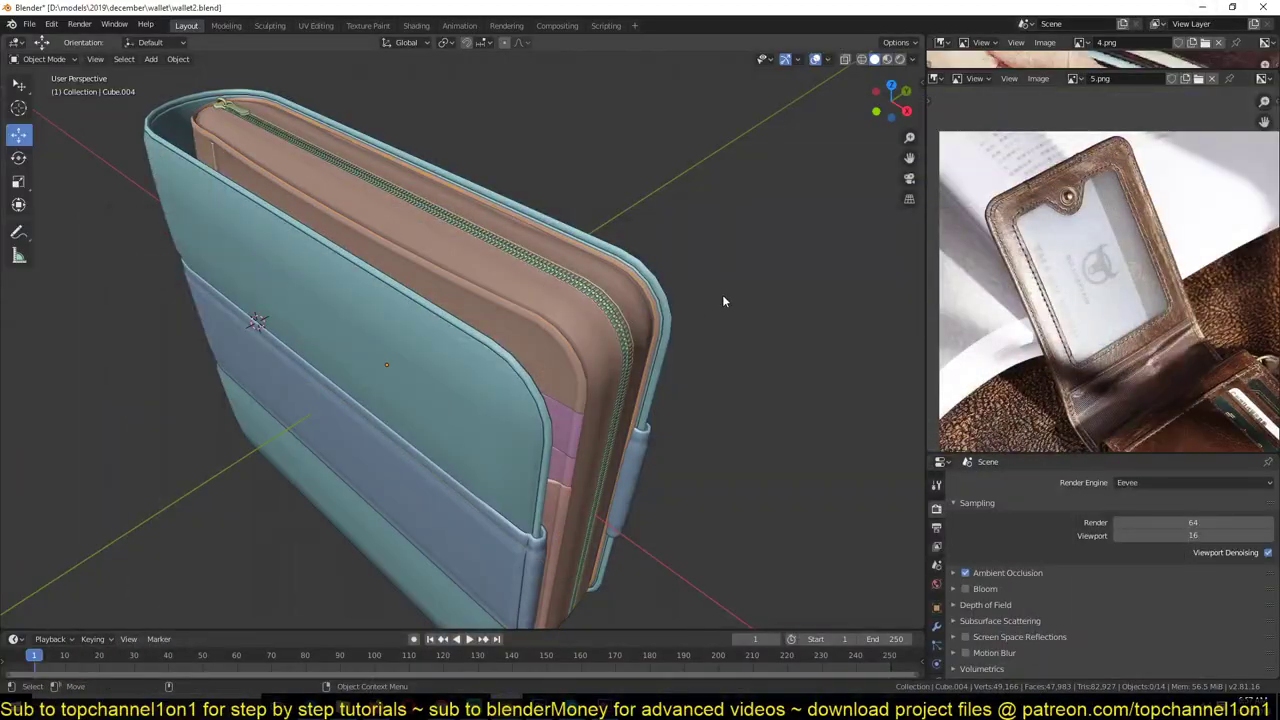
# - Examine the wallet model from several angles, including the zipper, the outer cover and the strap
pyautogui.moveTo(722, 294); pyautogui.dragTo(712, 380, button='middle')
pyautogui.scroll(-3, 680, 386)
pyautogui.scroll(4, 368, 228)
pyautogui.moveTo(368, 228); pyautogui.dragTo(317, 235, button='middle')
pyautogui.scroll(4, 516, 299)
pyautogui.scroll(-3, 669, 243)
pyautogui.scroll(-5, 530, 250)
pyautogui.moveTo(585, 399)
pyautogui.mouseDown(button='middle')
pyautogui.moveTo(566, 500)
pyautogui.moveTo(574, 395)
pyautogui.mouseUp(button='middle')
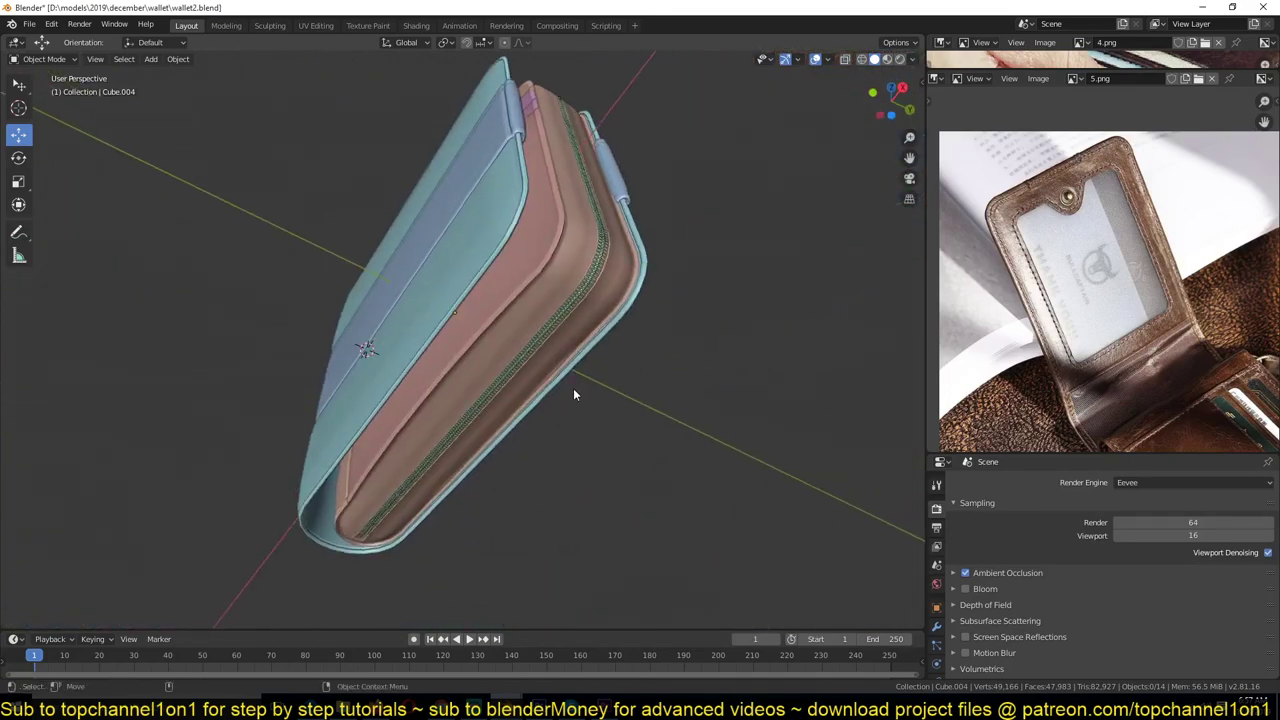
pyautogui.moveTo(512, 472); pyautogui.dragTo(591, 358, button='middle')
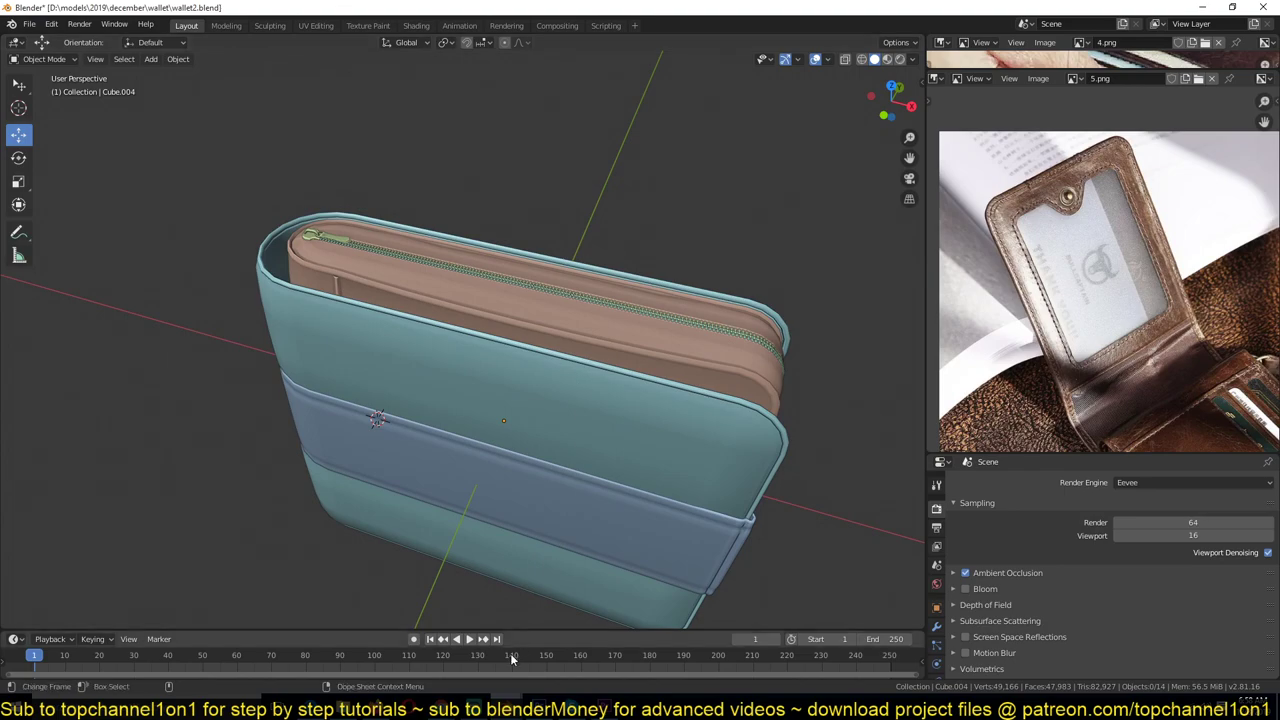
# - Switch to the zip test.blend file and play the zipper animation from its beginning
pyautogui.moveTo(506, 700)
pyautogui.click(580, 661)
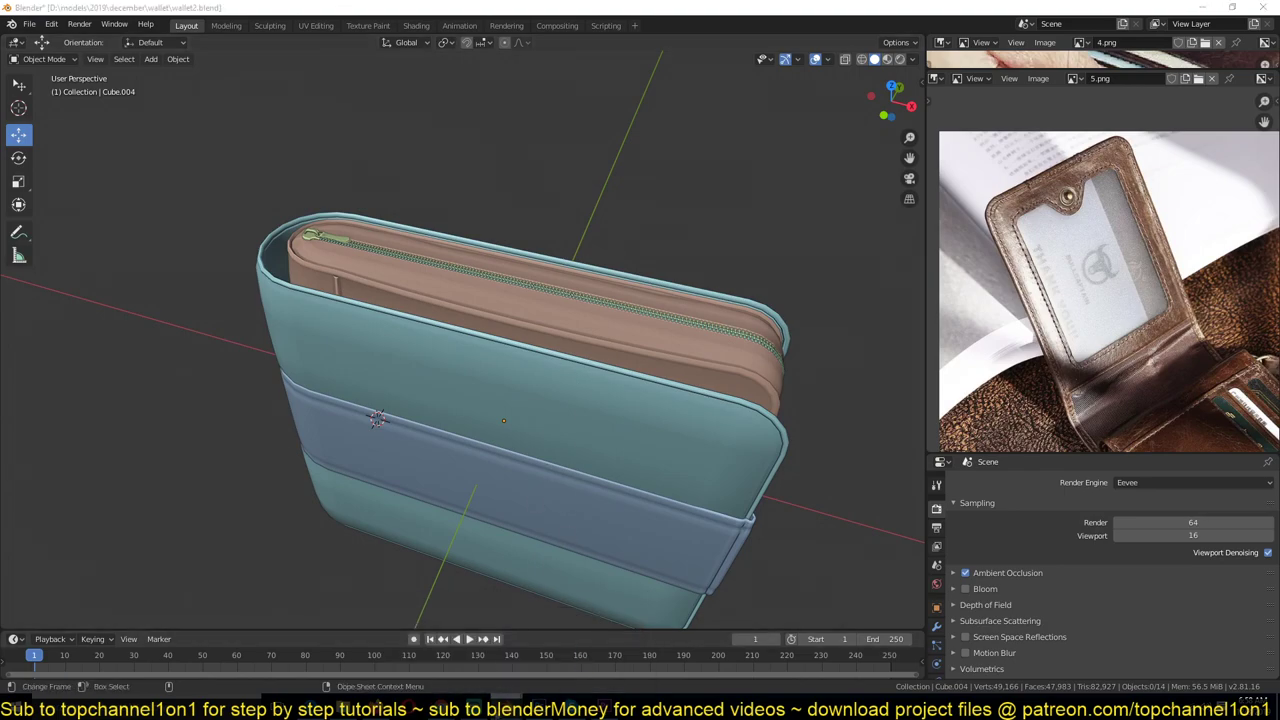
pyautogui.click(506, 700)
pyautogui.click(434, 650)
pyautogui.moveTo(483, 534); pyautogui.dragTo(500, 343, button='middle')
pyautogui.click(500, 343)
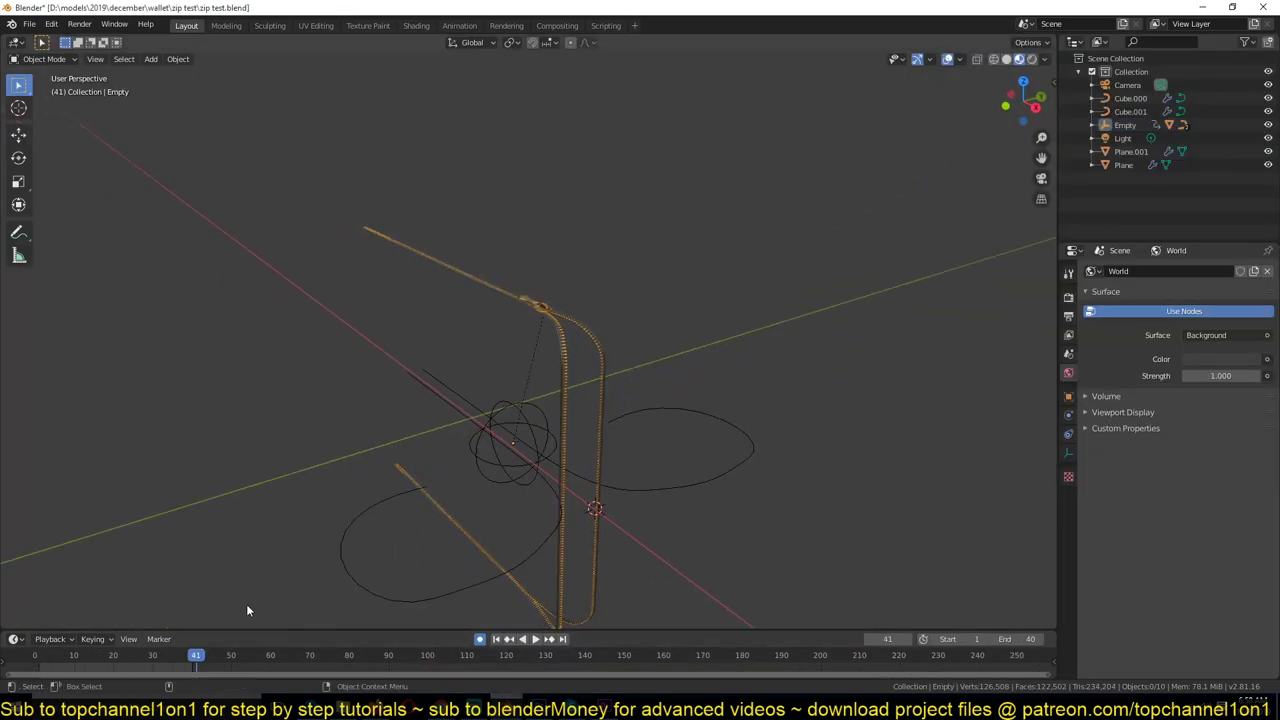
pyautogui.click(21, 660)
pyautogui.press('space')
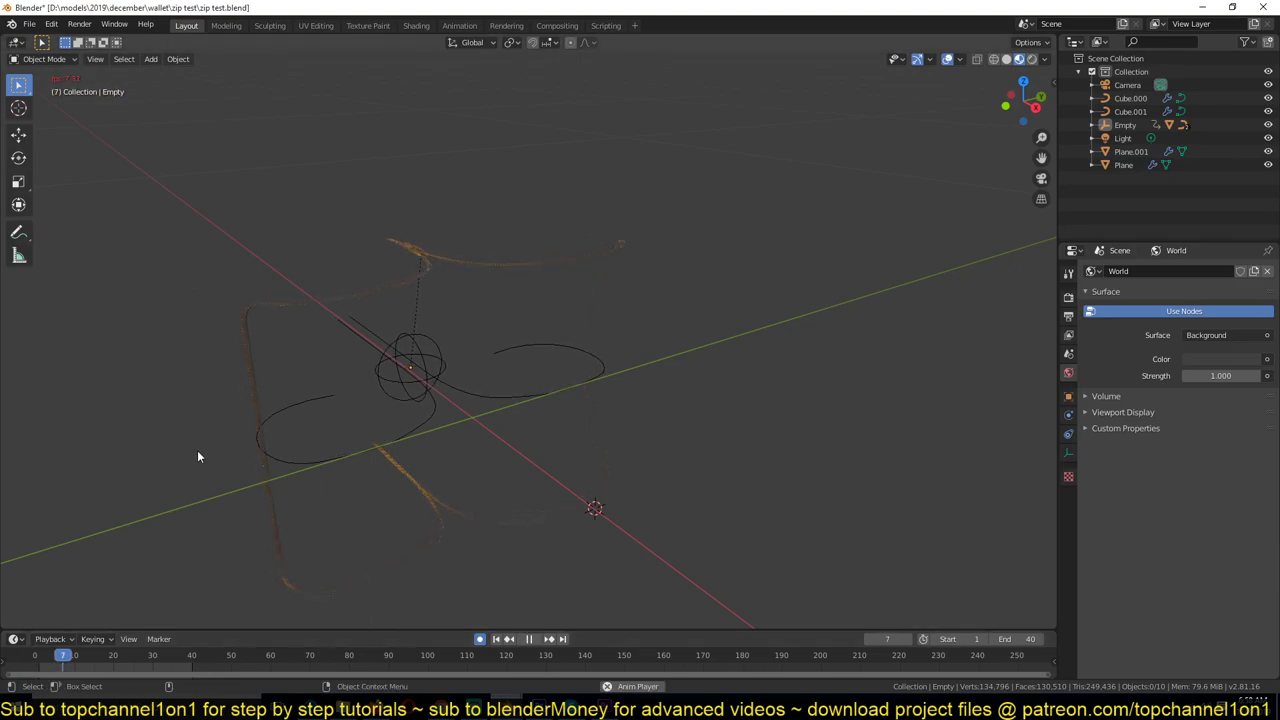
pyautogui.press('space')
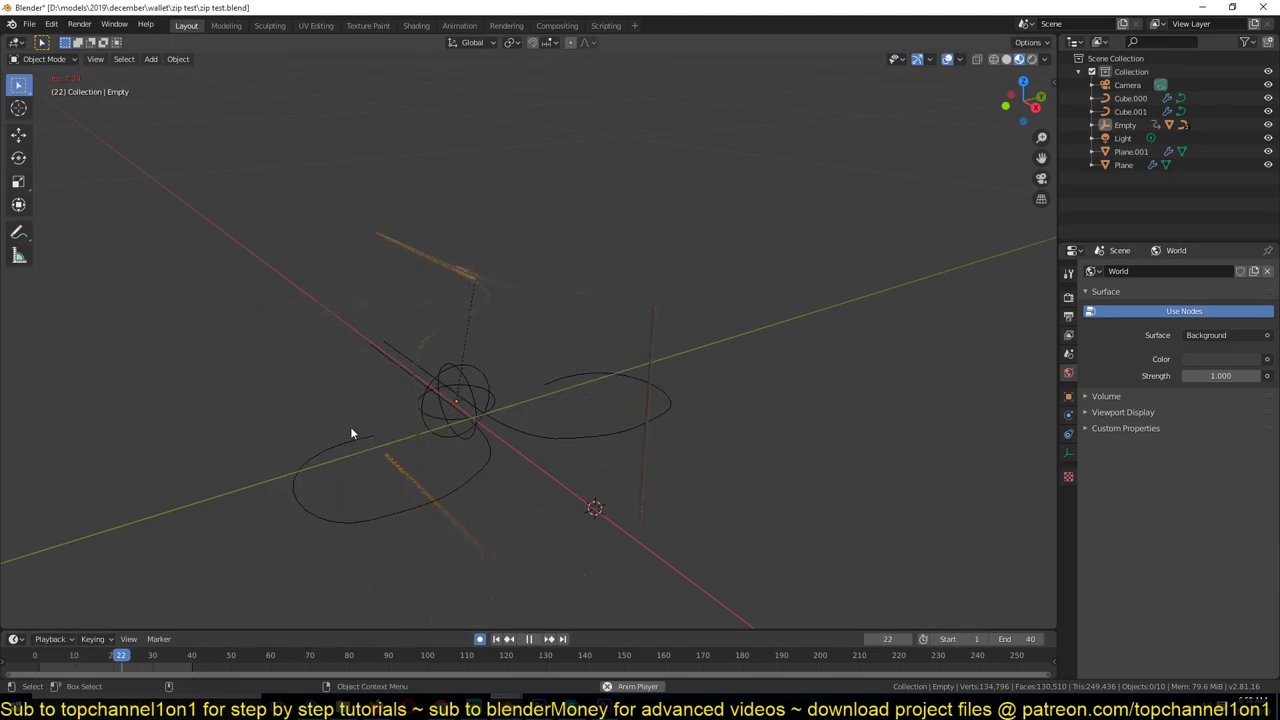
# - Replay the zipper animation in solid shading and examine the slider and teeth up close
pyautogui.click(1007, 60)
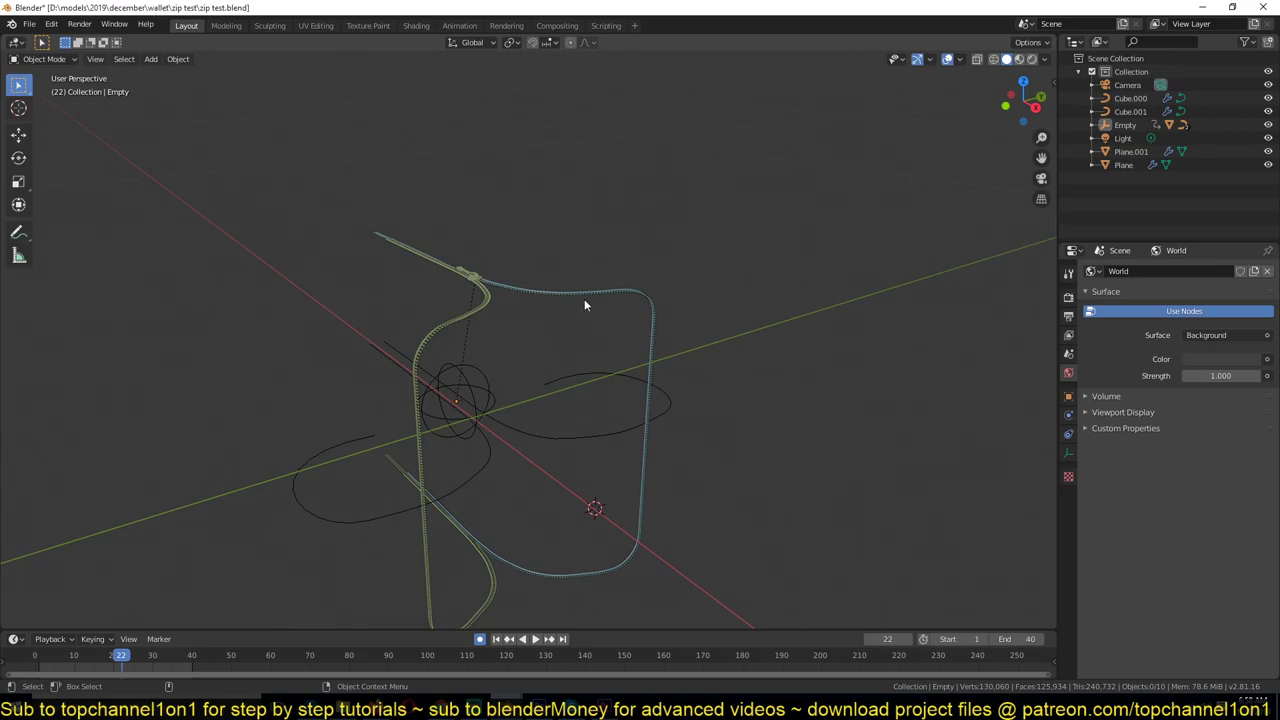
pyautogui.press('space')
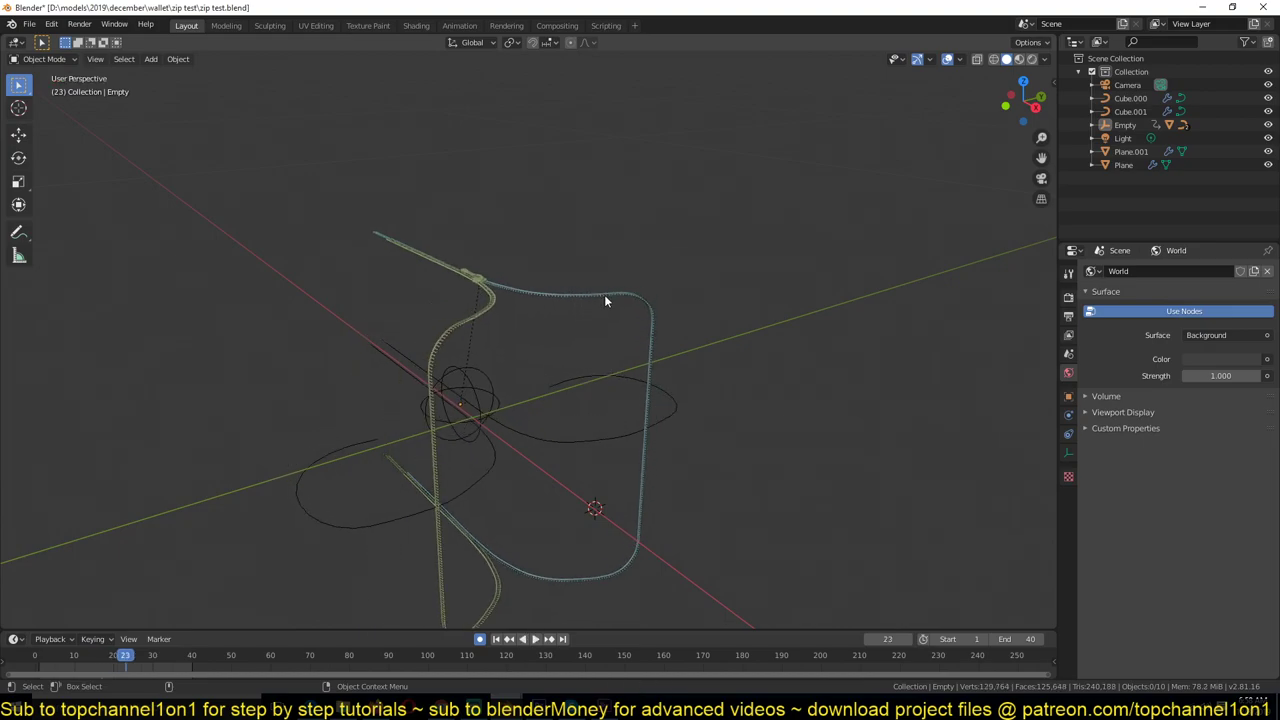
pyautogui.scroll(3, 604, 296)
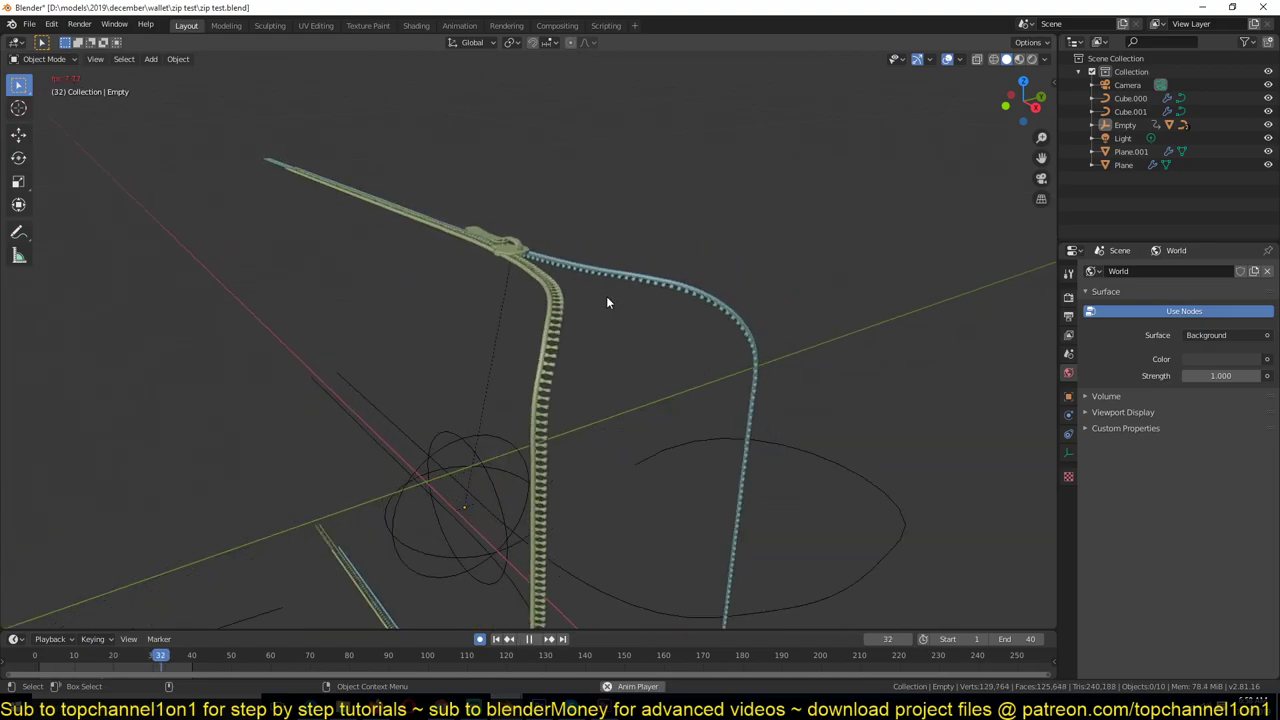
pyautogui.press('space')
pyautogui.scroll(4, 804, 205)
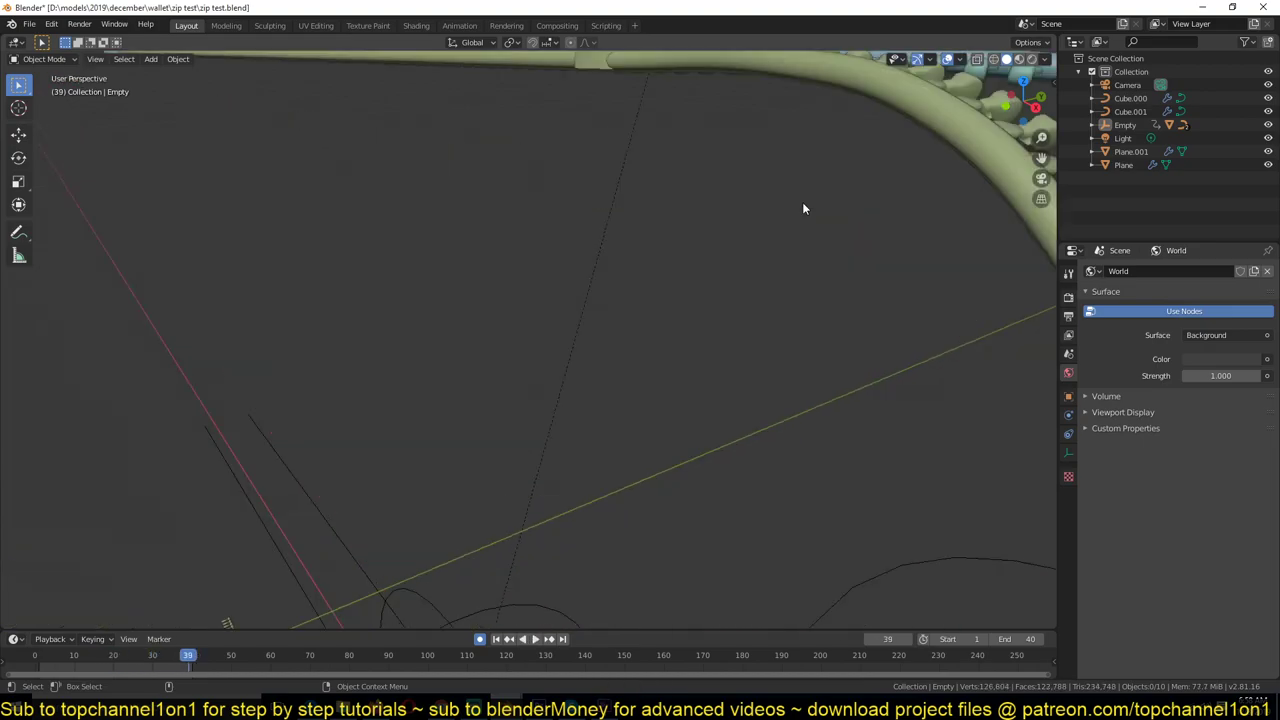
pyautogui.moveTo(804, 205); pyautogui.dragTo(794, 214, button='middle')
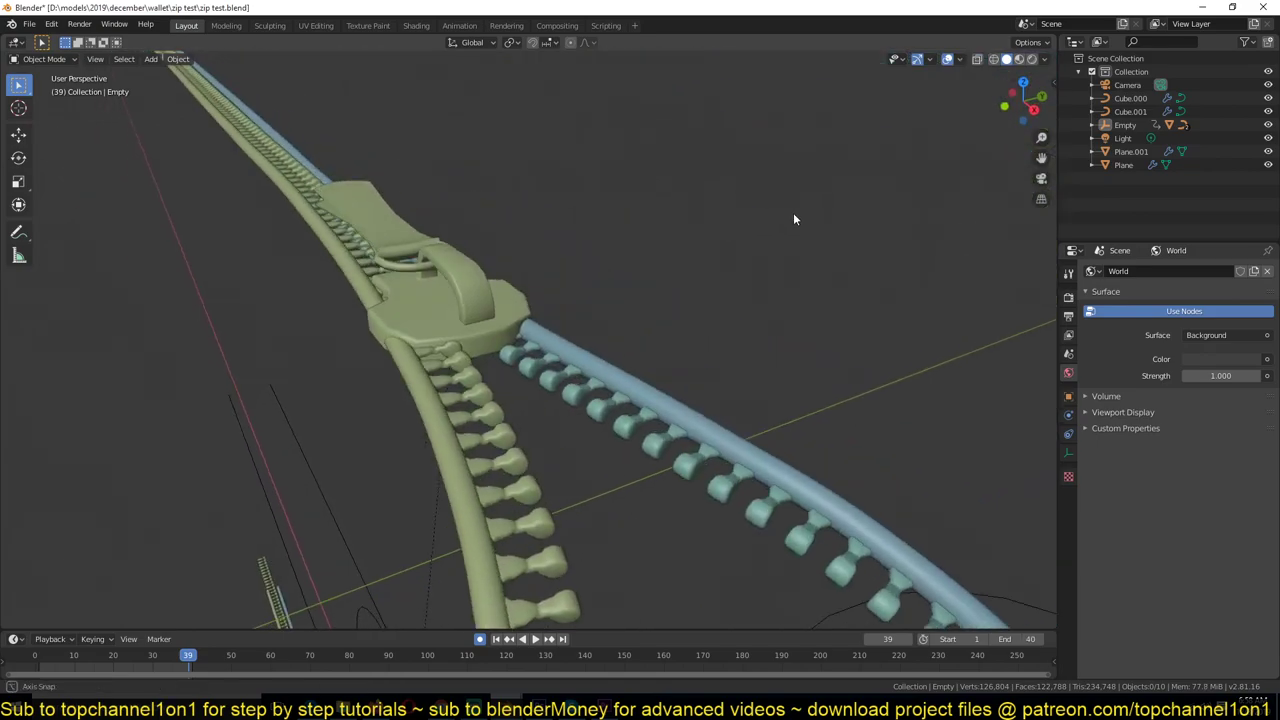
# - Play the zipper animation in material preview shading and look over the whole zipper
pyautogui.click(1020, 60)
pyautogui.press('space')
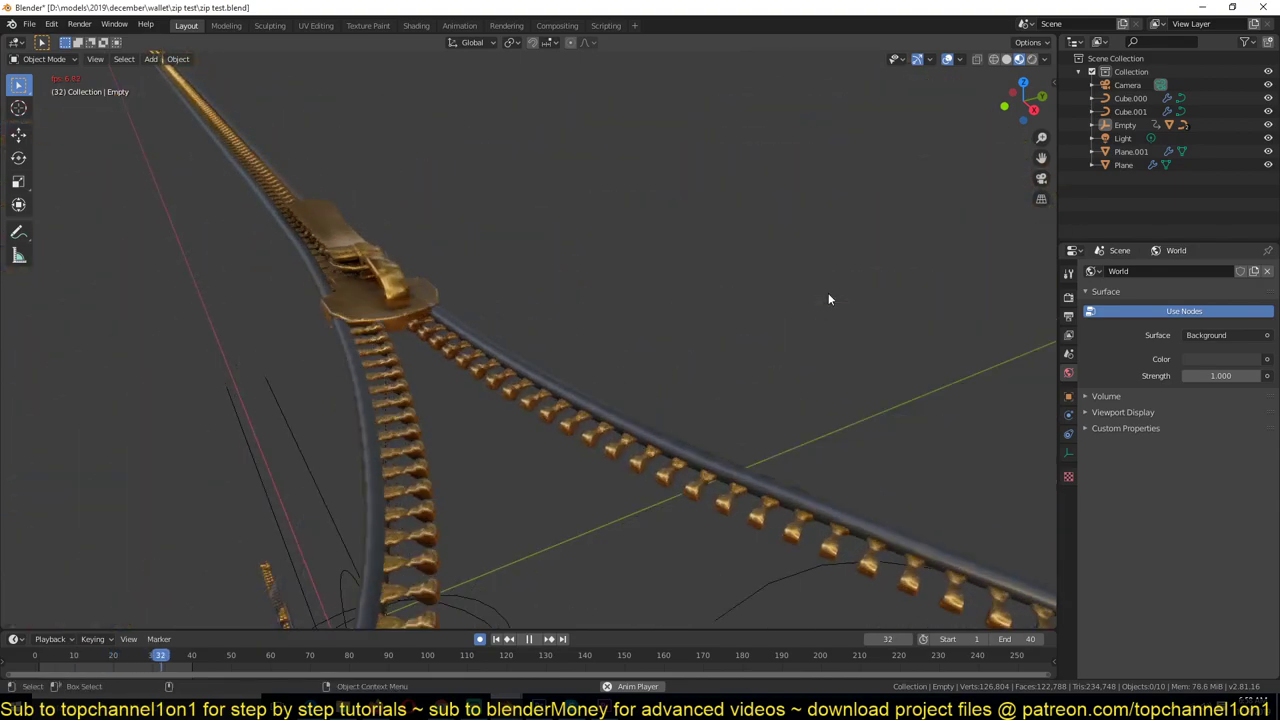
pyautogui.press('space')
pyautogui.scroll(-8, 828, 294)
pyautogui.moveTo(822, 304); pyautogui.dragTo(899, 307, button='middle')
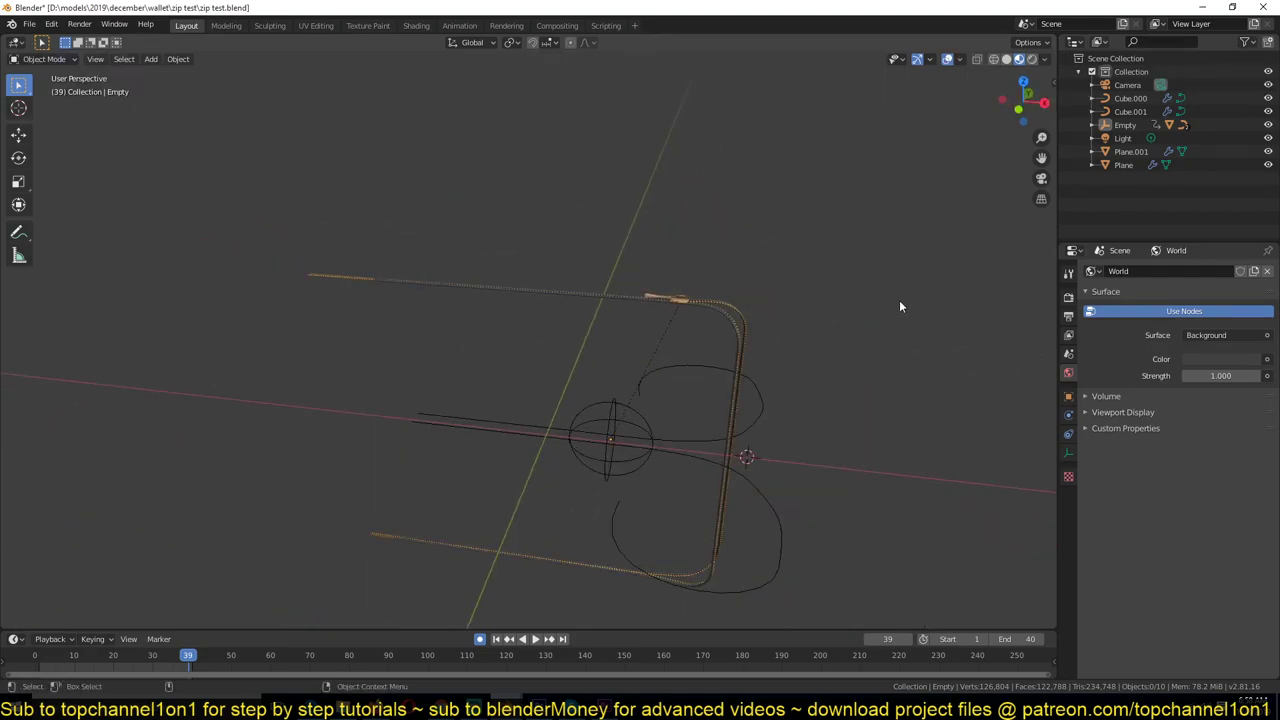
# - In top view, duplicate the Plane.001 zipper teeth and move the copy about 0.119 m in X and 0.125 m in Y
pyautogui.press('KP_7')
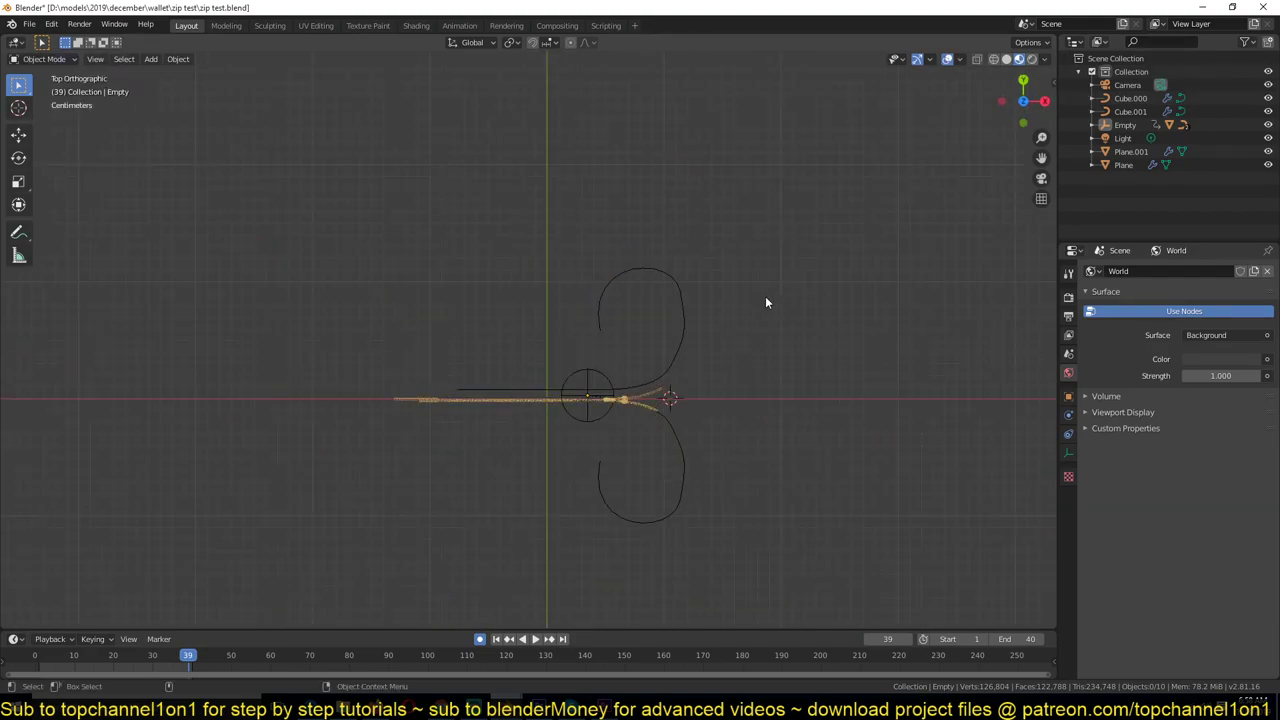
pyautogui.scroll(4, 766, 302)
pyautogui.click(270, 463)
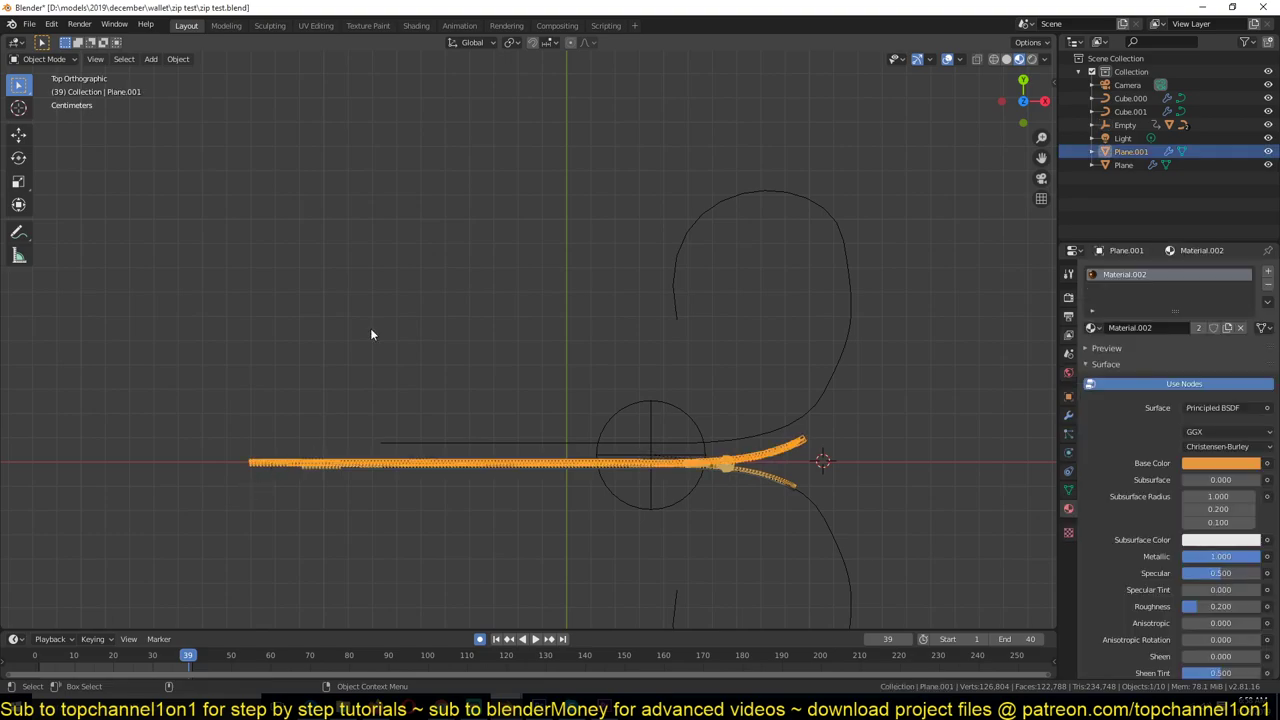
pyautogui.hotkey('shift', 'd')
pyautogui.click(604, 146)
pyautogui.keyDown('shift'); pyautogui.moveTo(649, 312); pyautogui.dragTo(809, 314, button='middle'); pyautogui.keyUp('shift')
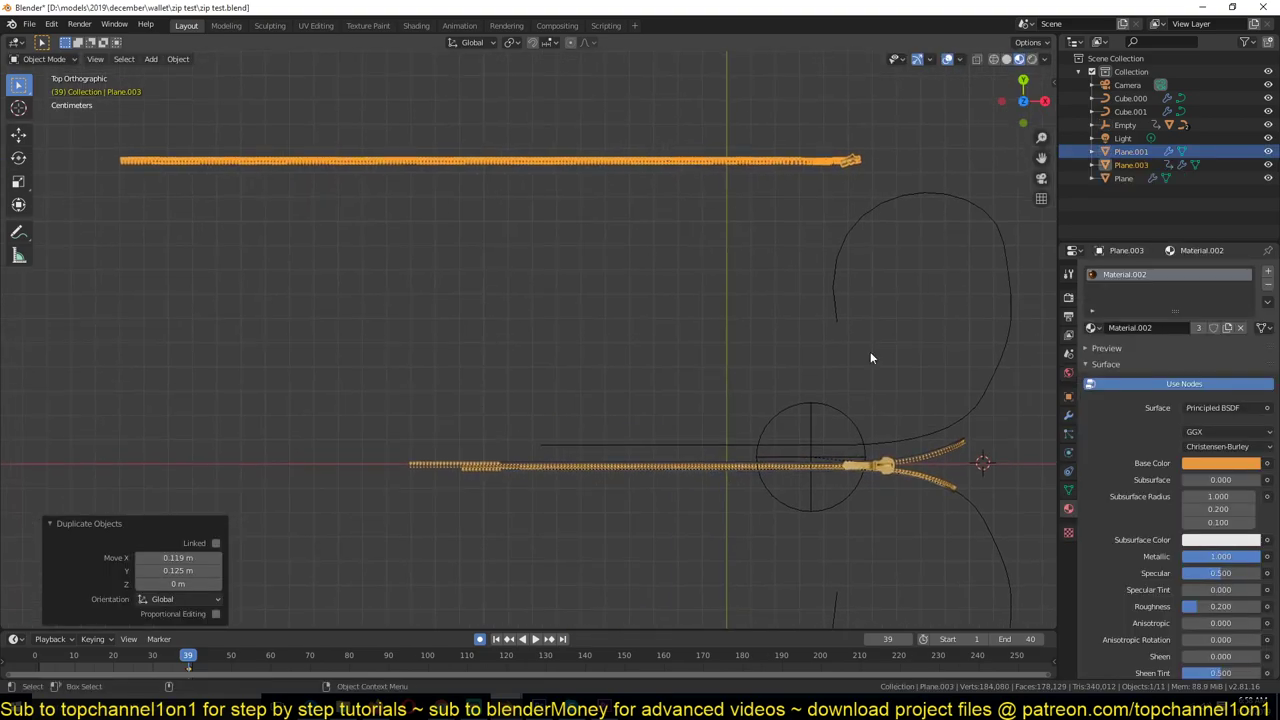
# - Remove the Array and Curve modifiers from the duplicated teeth and frame the remaining single tooth
pyautogui.click(1068, 414)
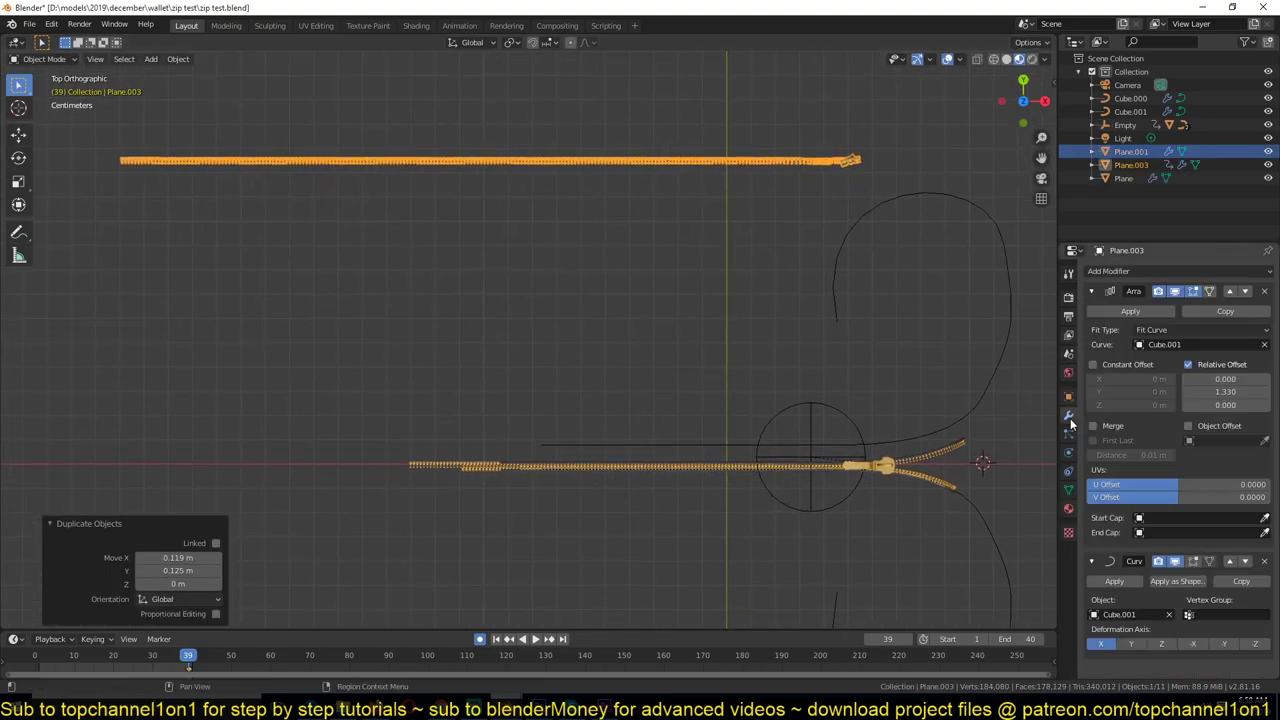
pyautogui.click(1265, 291)
pyautogui.click(1264, 291)
pyautogui.scroll(-5, 709, 400)
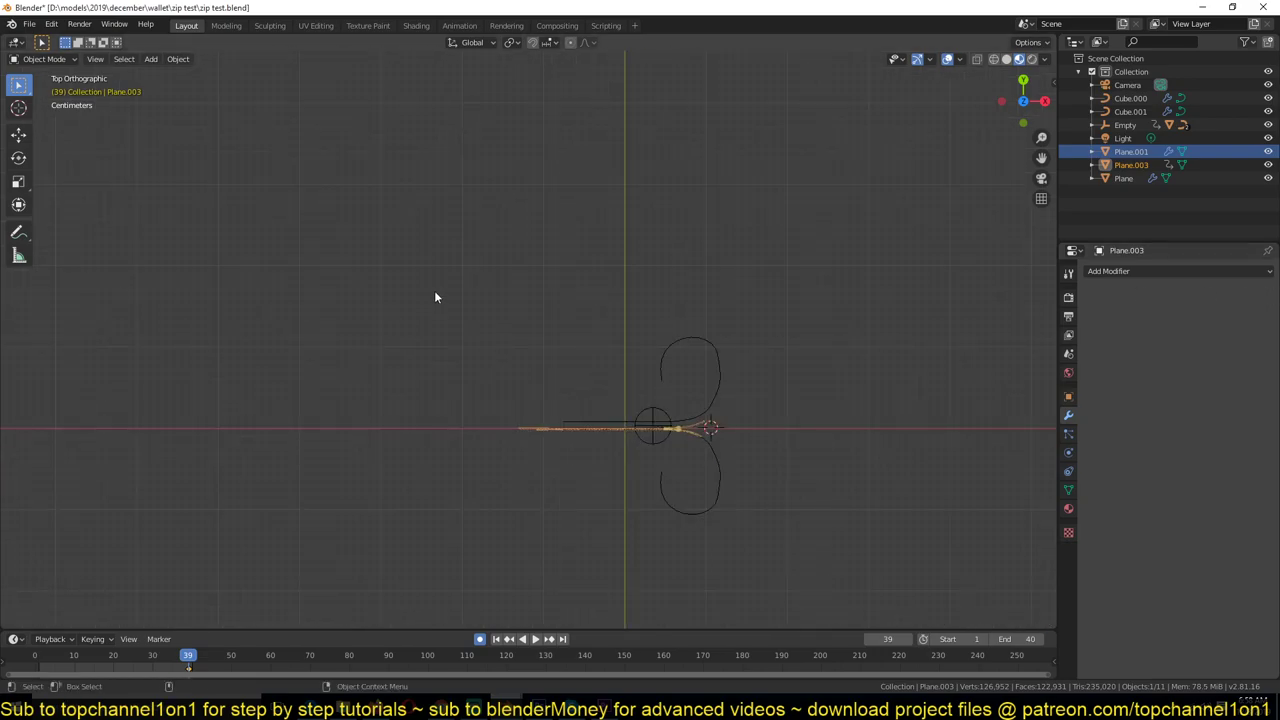
pyautogui.press('KP_Decimal')
pyautogui.scroll(-5, 440, 291)
pyautogui.moveTo(440, 291); pyautogui.dragTo(522, 391, button='middle')
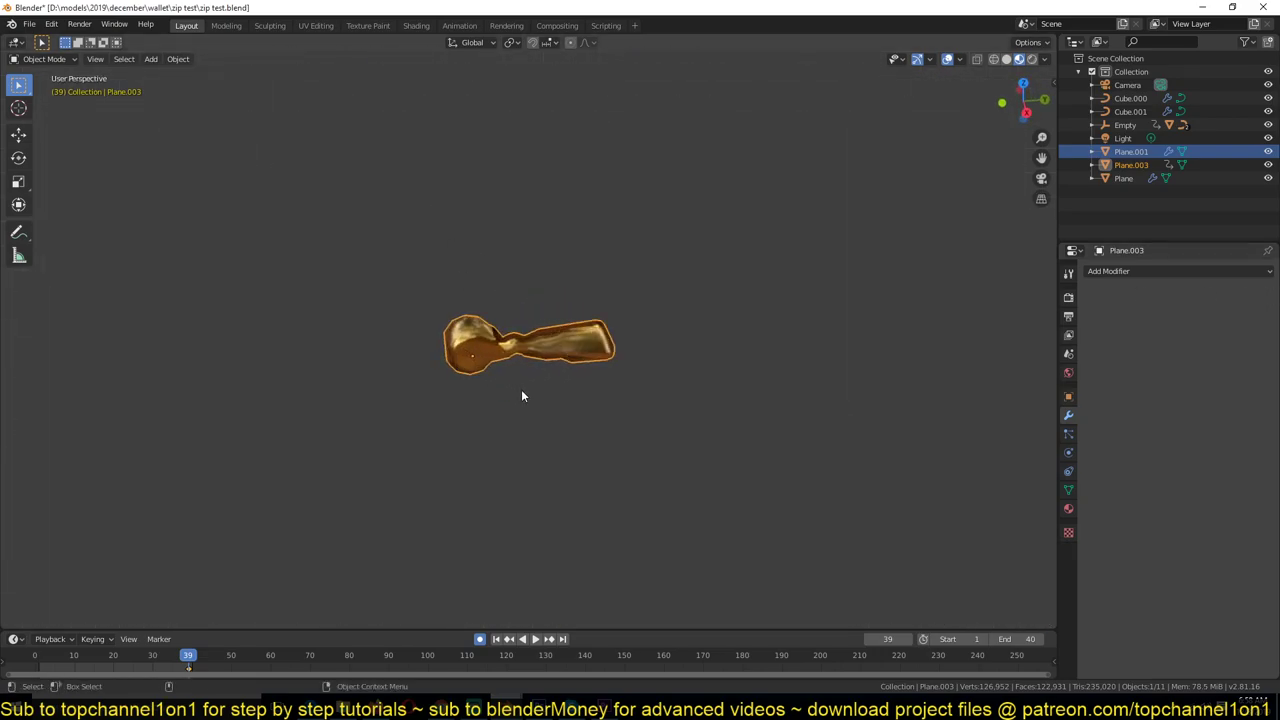
pyautogui.scroll(3, 522, 353)
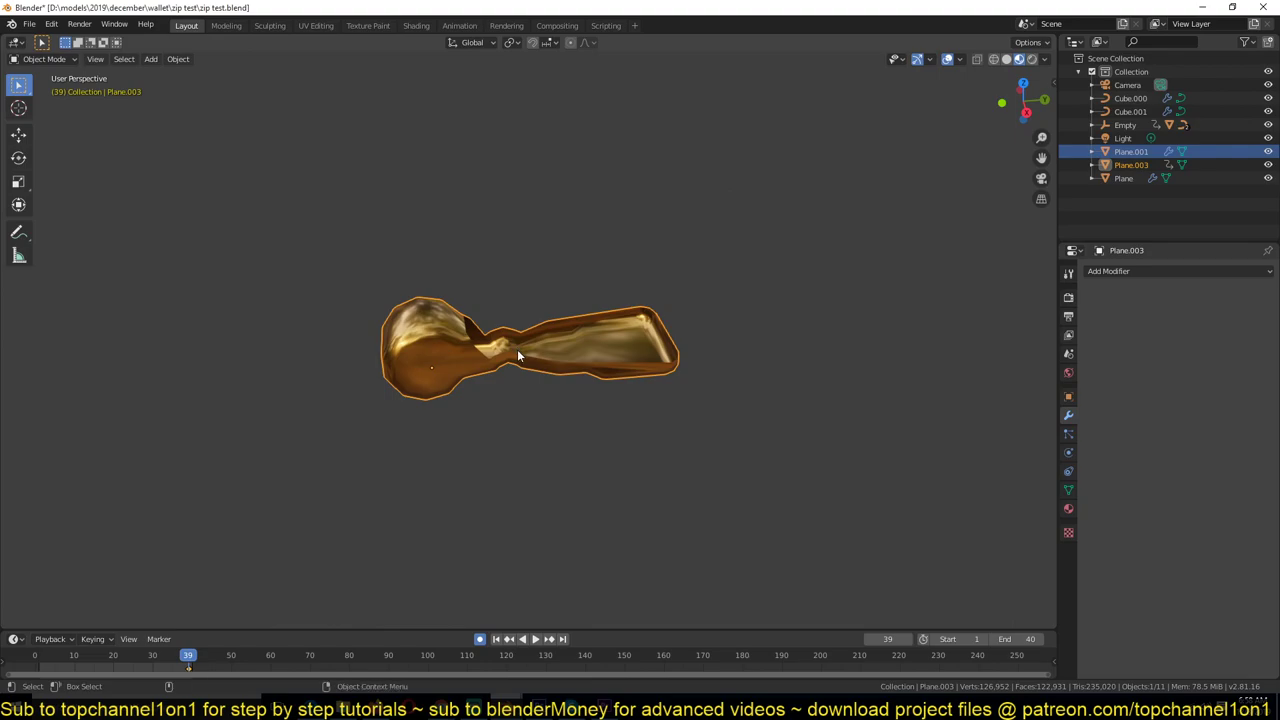
# - Clear the single tooth's rotation, and apply its scale and rotation
pyautogui.hotkey('alt', 'r')
pyautogui.hotkey('ctrl', 'a')
pyautogui.click(516, 357)
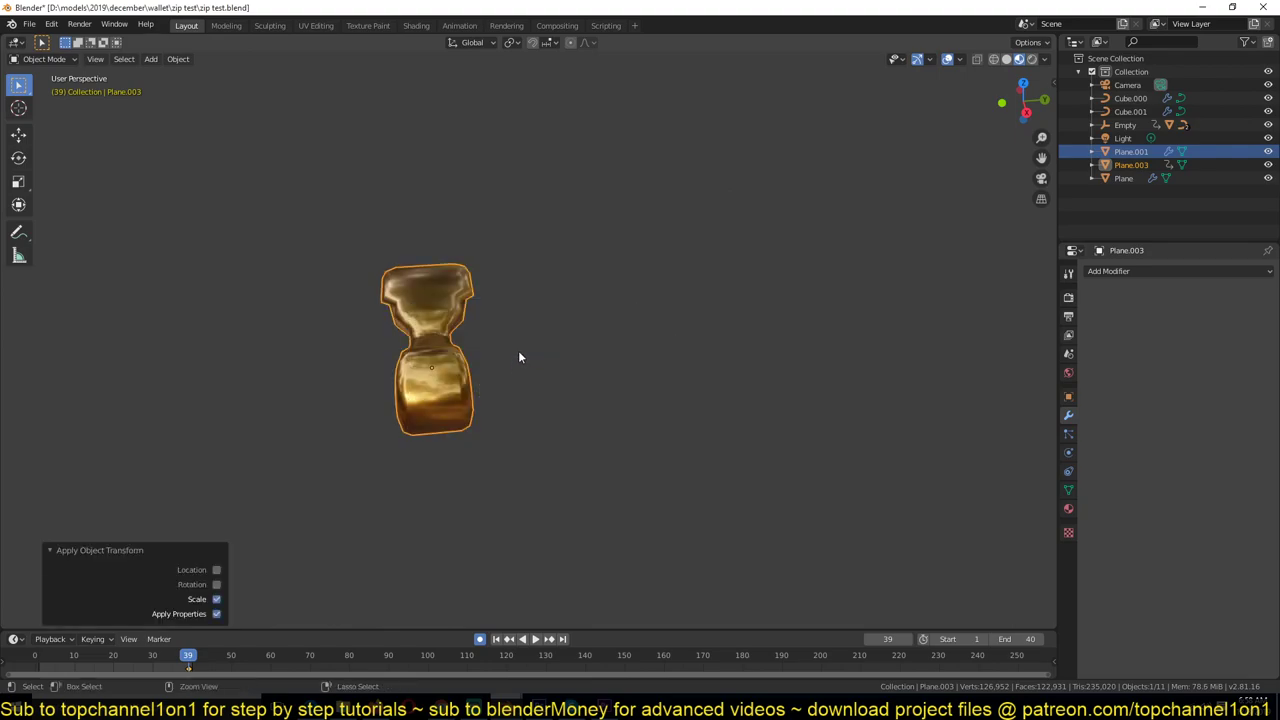
pyautogui.hotkey('ctrl', 'a')
pyautogui.click(521, 339)
# - Rotate the single tooth 90° in the top view with solid shading on
pyautogui.press('KP_7')
pyautogui.click(1006, 60)
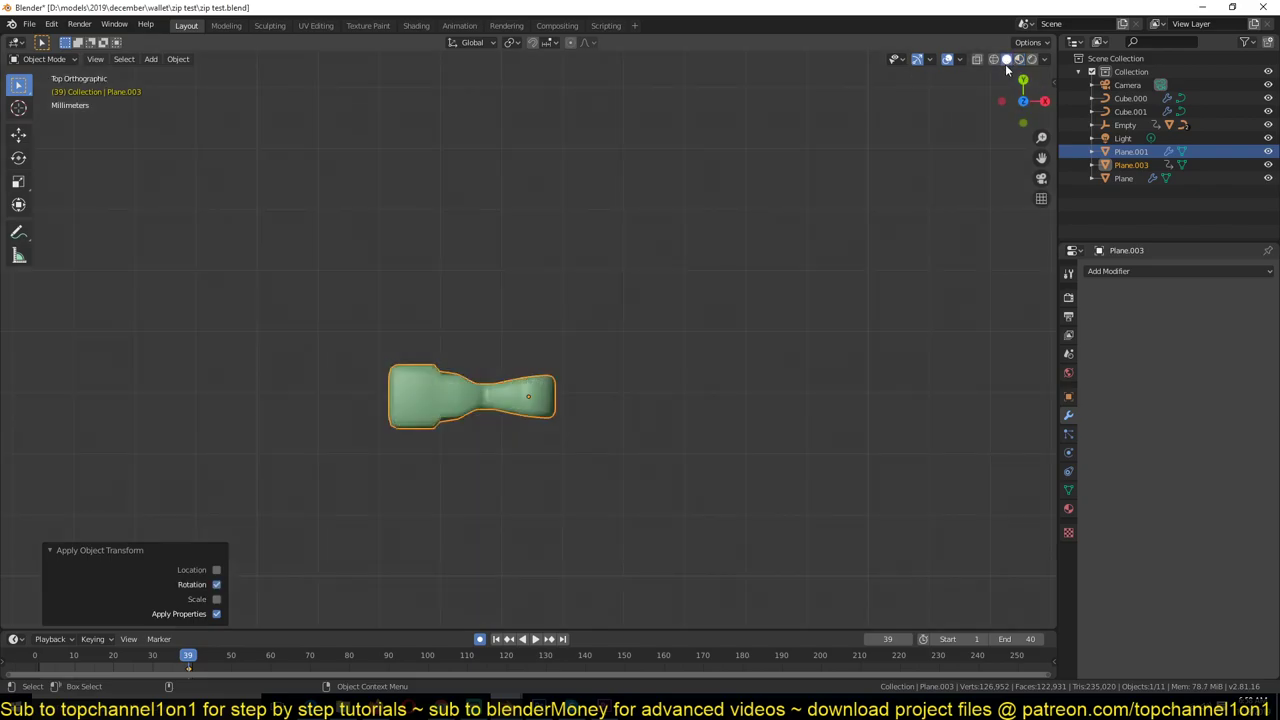
pyautogui.scroll(-5, 534, 377)
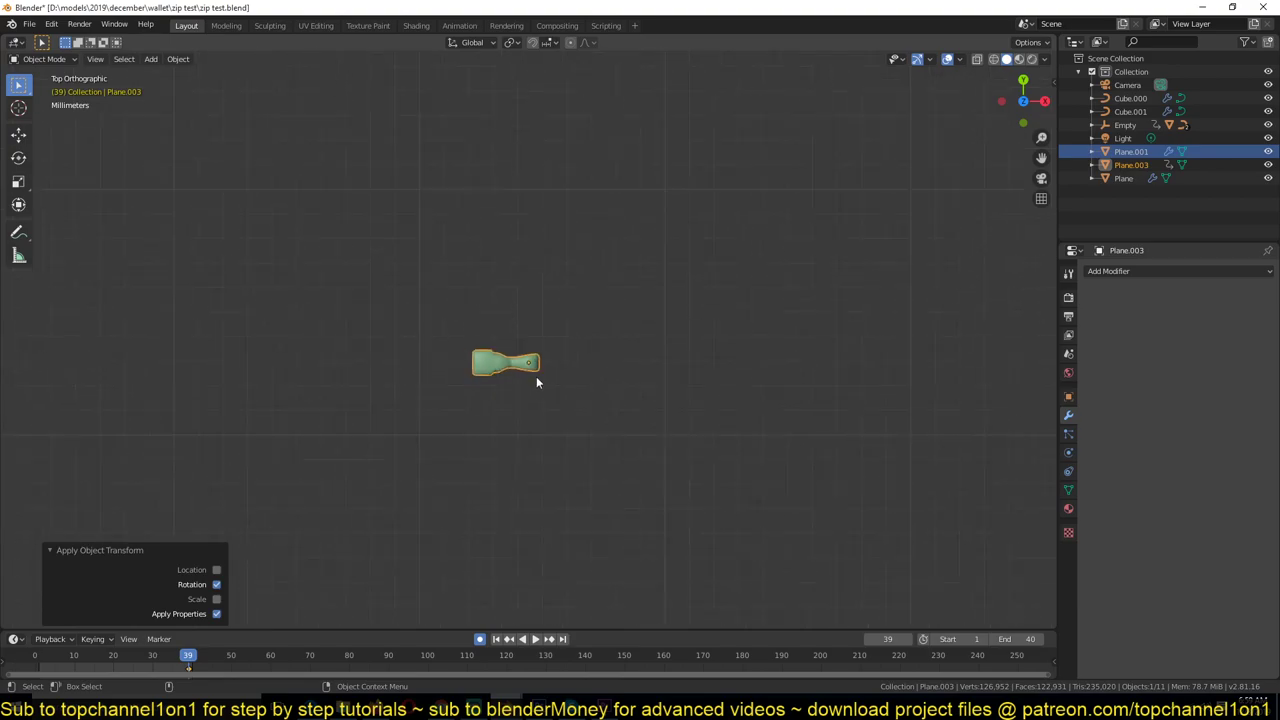
pyautogui.scroll(-3, 549, 371)
pyautogui.press('r')
pyautogui.press('9')
pyautogui.press('0')
pyautogui.press('Return')
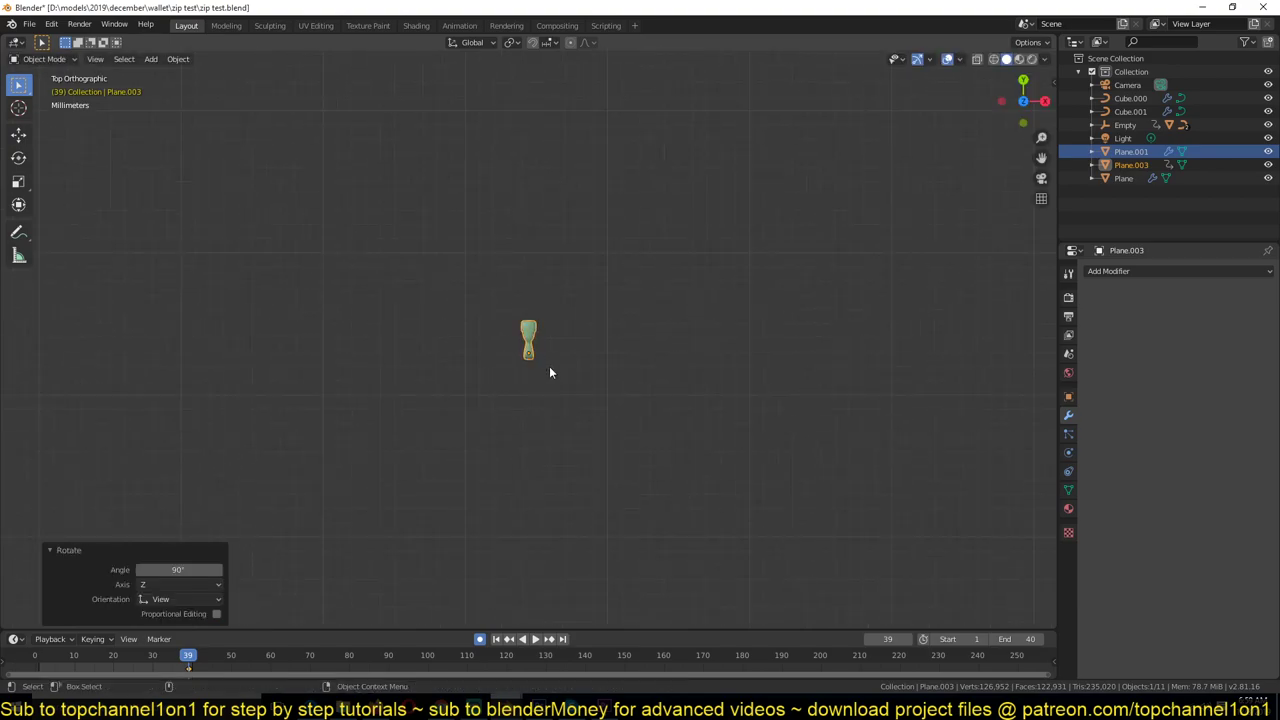
# - Add an Array modifier to the tooth with a relative offset of 0 in X and 1 in Y
pyautogui.click(1110, 271)
pyautogui.click(1049, 303)
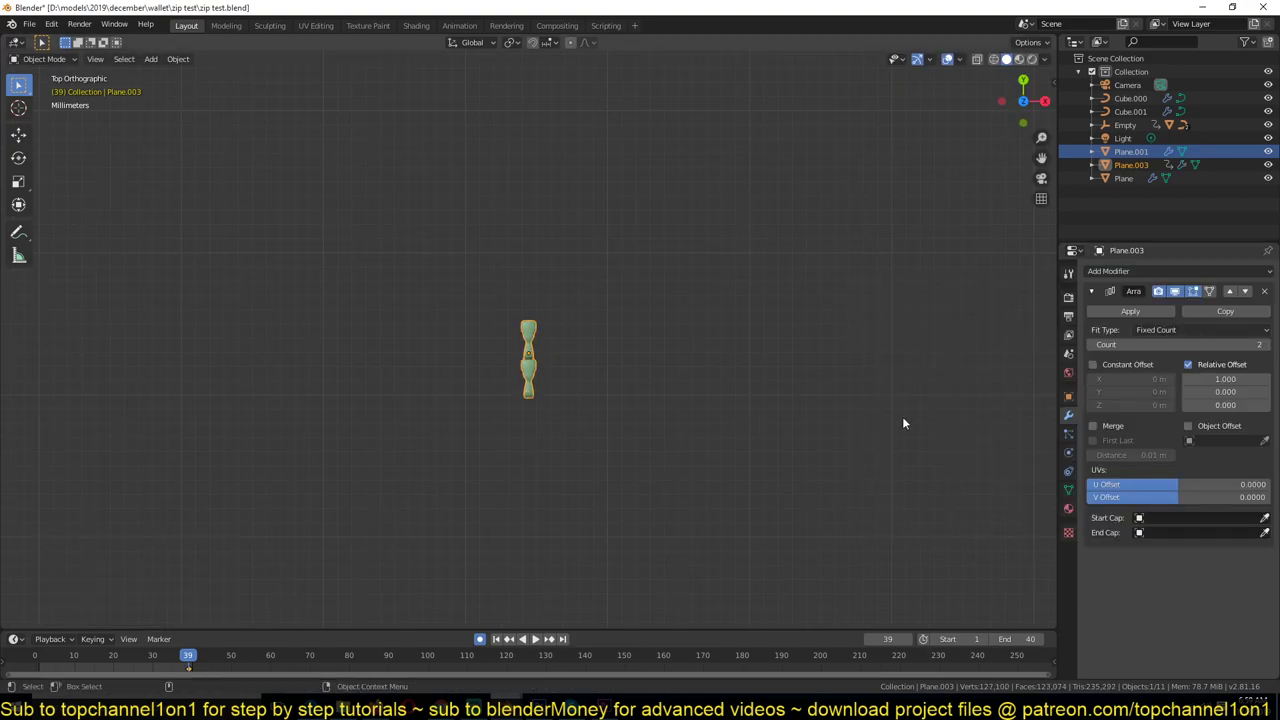
pyautogui.press('Tab')
pyautogui.write('1')
pyautogui.press('Return')
pyautogui.scroll(3, 595, 358)
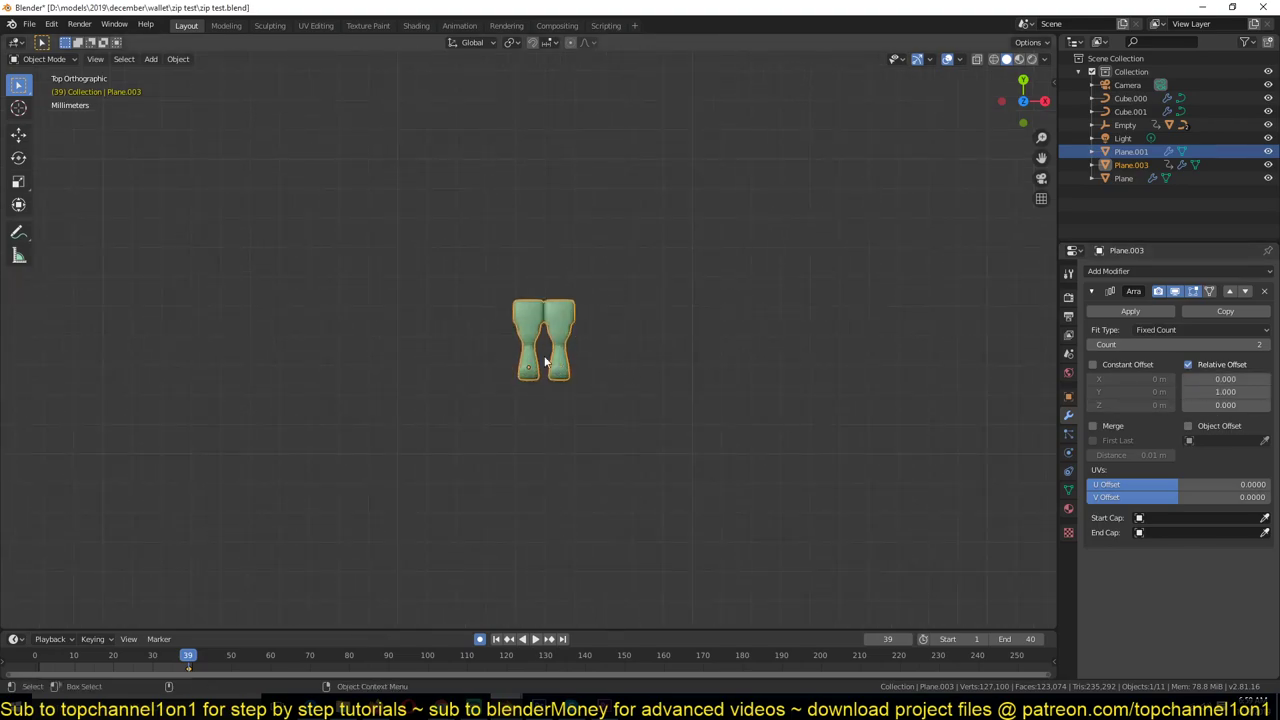
# - Add a Bezier curve and roughly scale it down near the two teeth
pyautogui.hotkey('shift', 'a')
pyautogui.moveTo(430, 358)
pyautogui.click(478, 359)
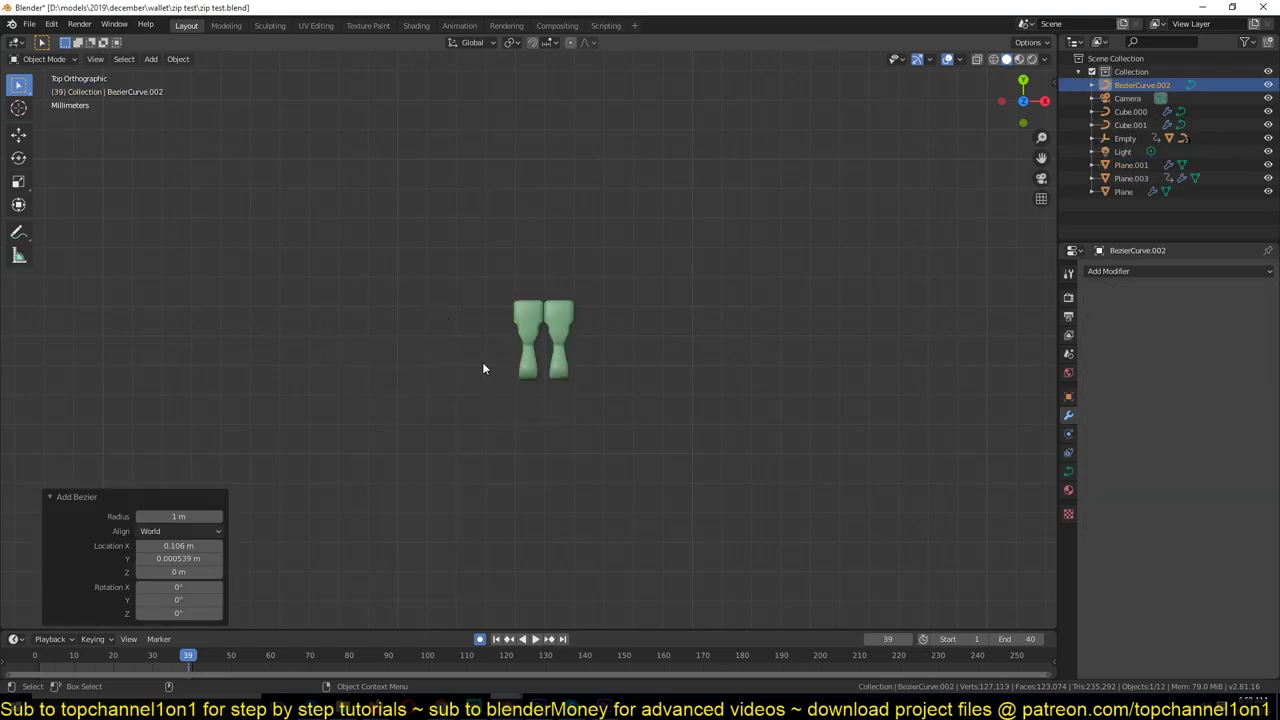
pyautogui.scroll(-5, 434, 351)
pyautogui.press('g')
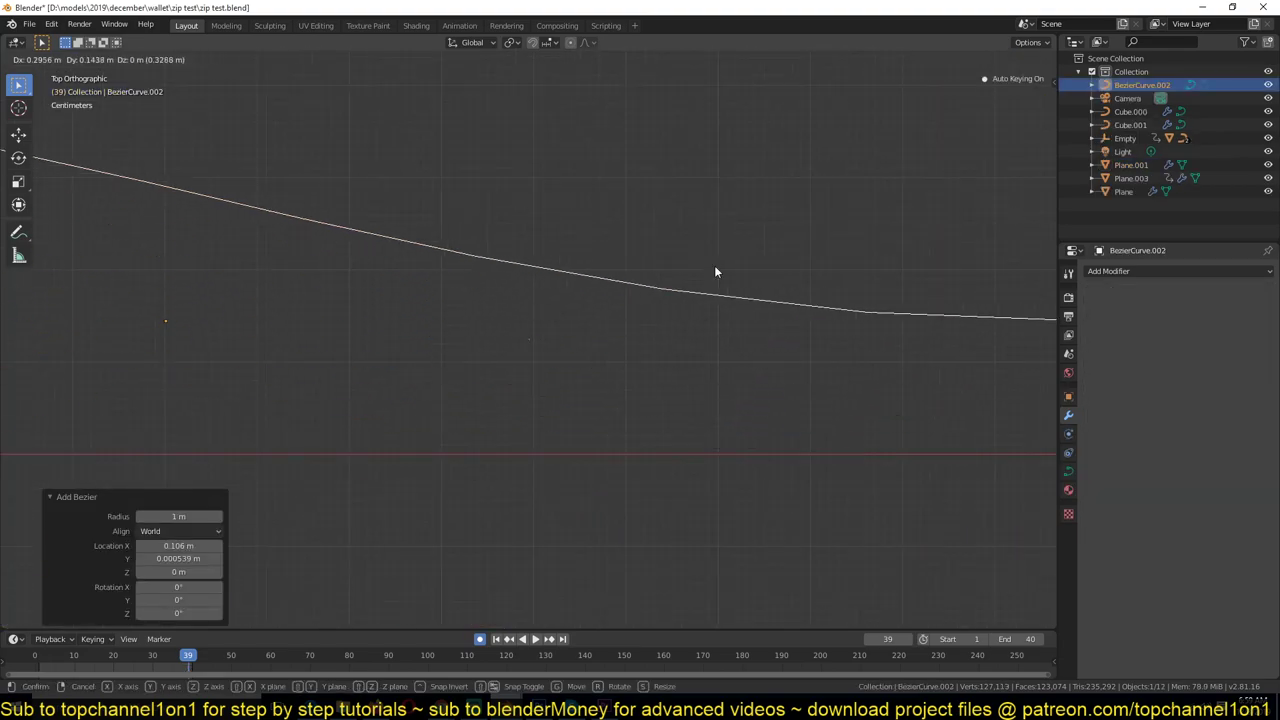
pyautogui.click(714, 263)
pyautogui.press('s')
pyautogui.click(291, 316)
pyautogui.keyDown('shift'); pyautogui.moveTo(346, 313); pyautogui.dragTo(532, 311, button='middle'); pyautogui.keyUp('shift')
# - Shrink the Bezier curve further and place it just beside the two teeth
pyautogui.press('Tab')
pyautogui.press('Tab')
pyautogui.press('g')
pyautogui.click(690, 336)
pyautogui.scroll(3, 728, 343)
pyautogui.press('s')
pyautogui.click(496, 365)
pyautogui.press('g')
pyautogui.click(662, 372)
pyautogui.scroll(4, 530, 378)
pyautogui.keyDown('shift'); pyautogui.moveTo(604, 365); pyautogui.dragTo(505, 371, button='middle'); pyautogui.keyUp('shift')
pyautogui.scroll(5, 490, 398)
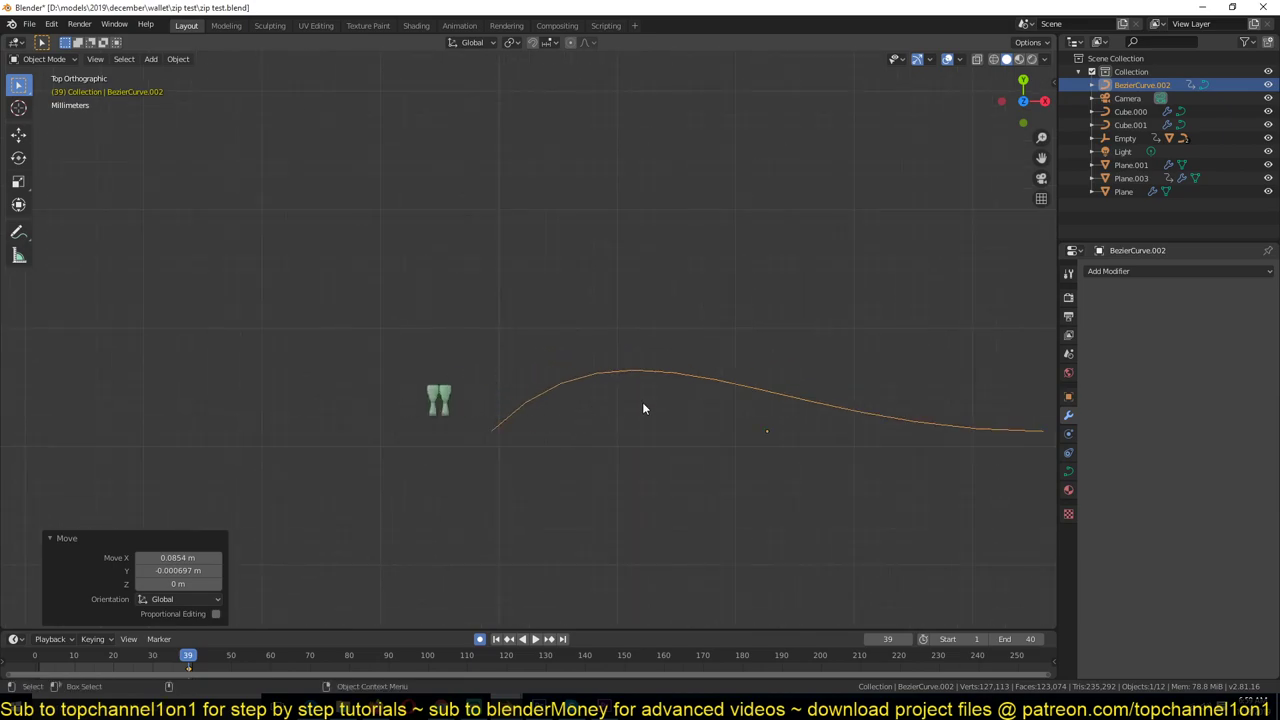
# - Delete the Bezier curve beside the teeth
pyautogui.press('Tab')
pyautogui.press('Tab')
pyautogui.press('Tab')
pyautogui.press('Tab')
pyautogui.press('x')
pyautogui.click(677, 409)
# - Add a plane, scale it down, and move it about 0.166 m in X and 0.0137 m in Y
pyautogui.hotkey('shift', 'a')
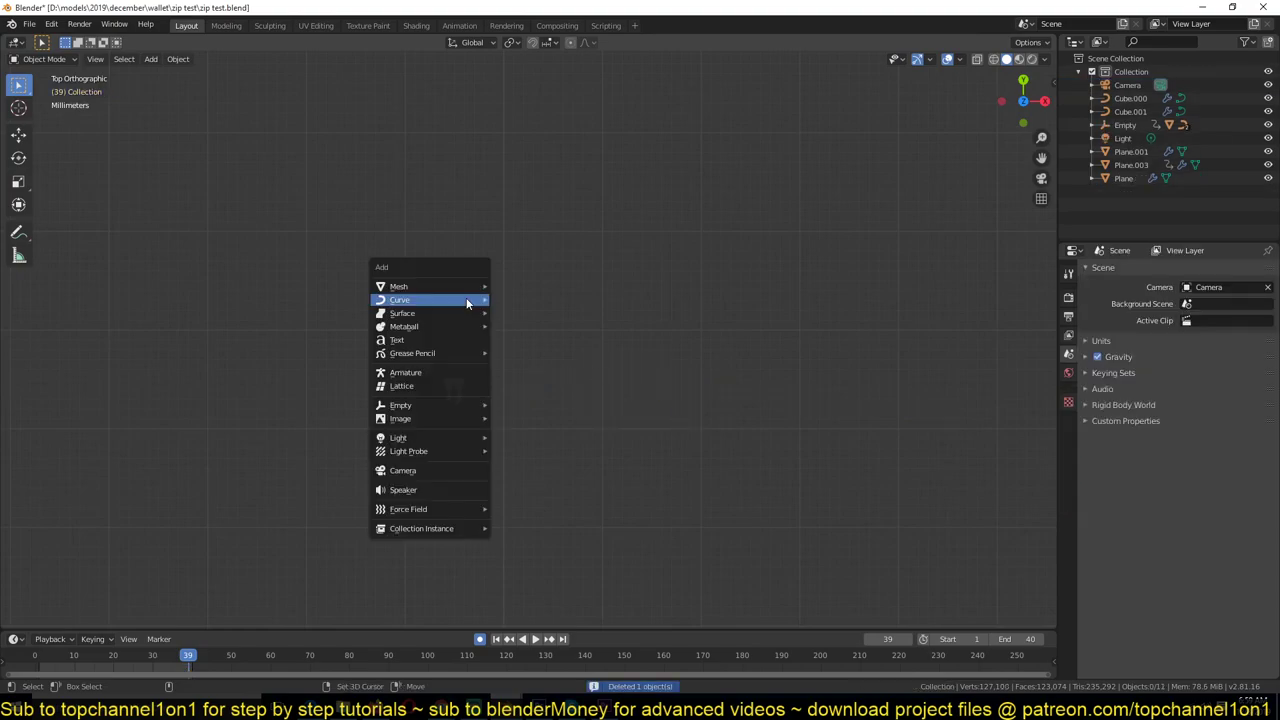
pyautogui.moveTo(458, 289)
pyautogui.click(519, 286)
pyautogui.press('s')
pyautogui.click(574, 343)
pyautogui.press('s')
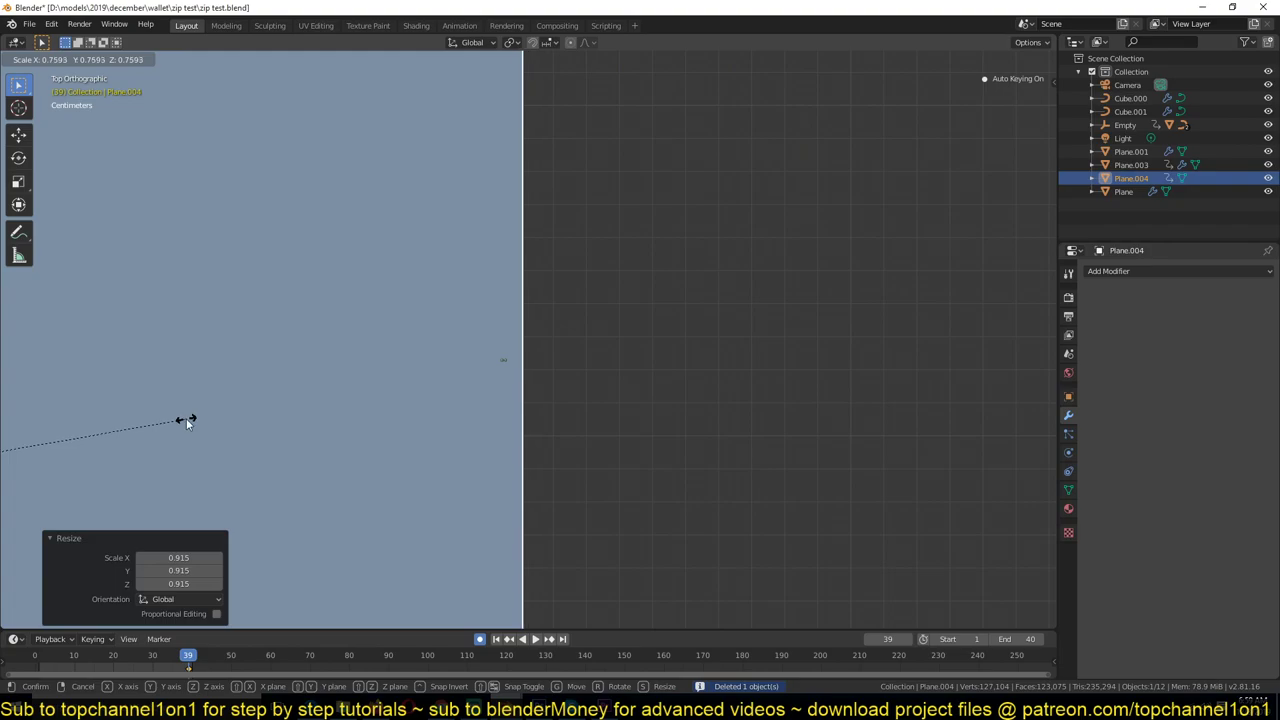
pyautogui.click(143, 446)
pyautogui.press('g')
pyautogui.click(709, 412)
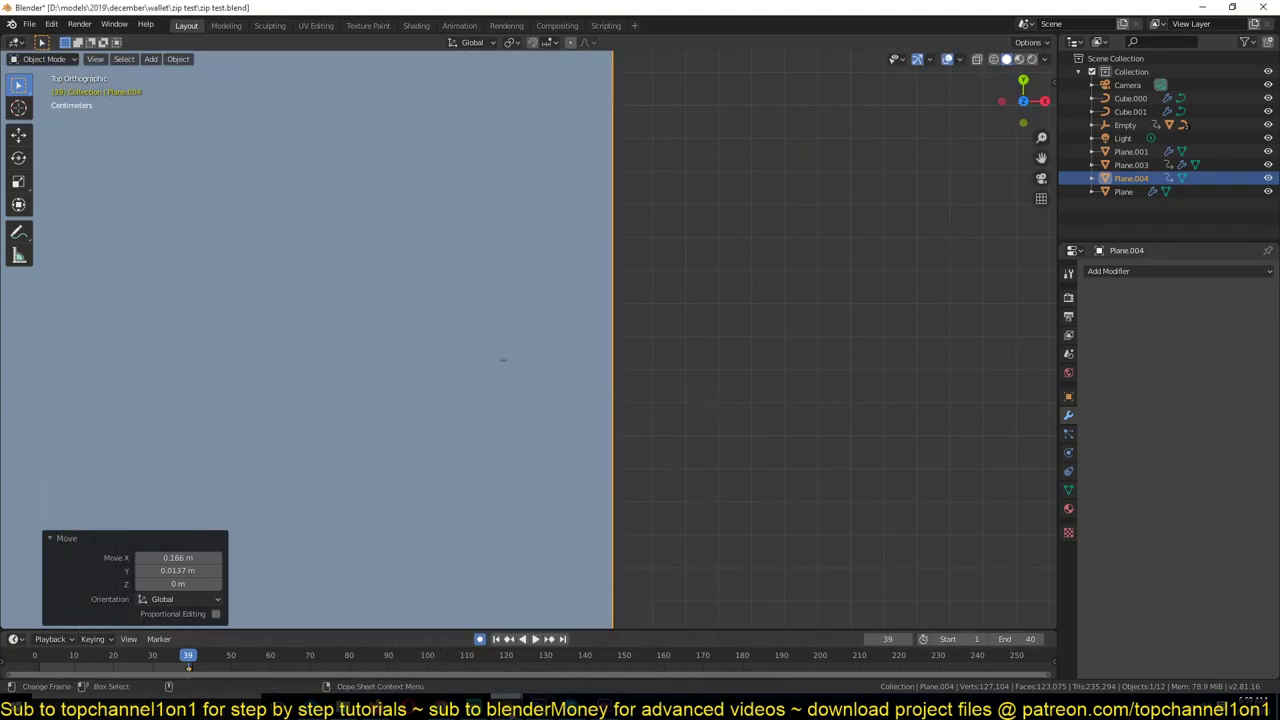
# - Switch to the wallet2.blend window and select the path of edges along the zipper on the inner wallet body
pyautogui.click(578, 666)
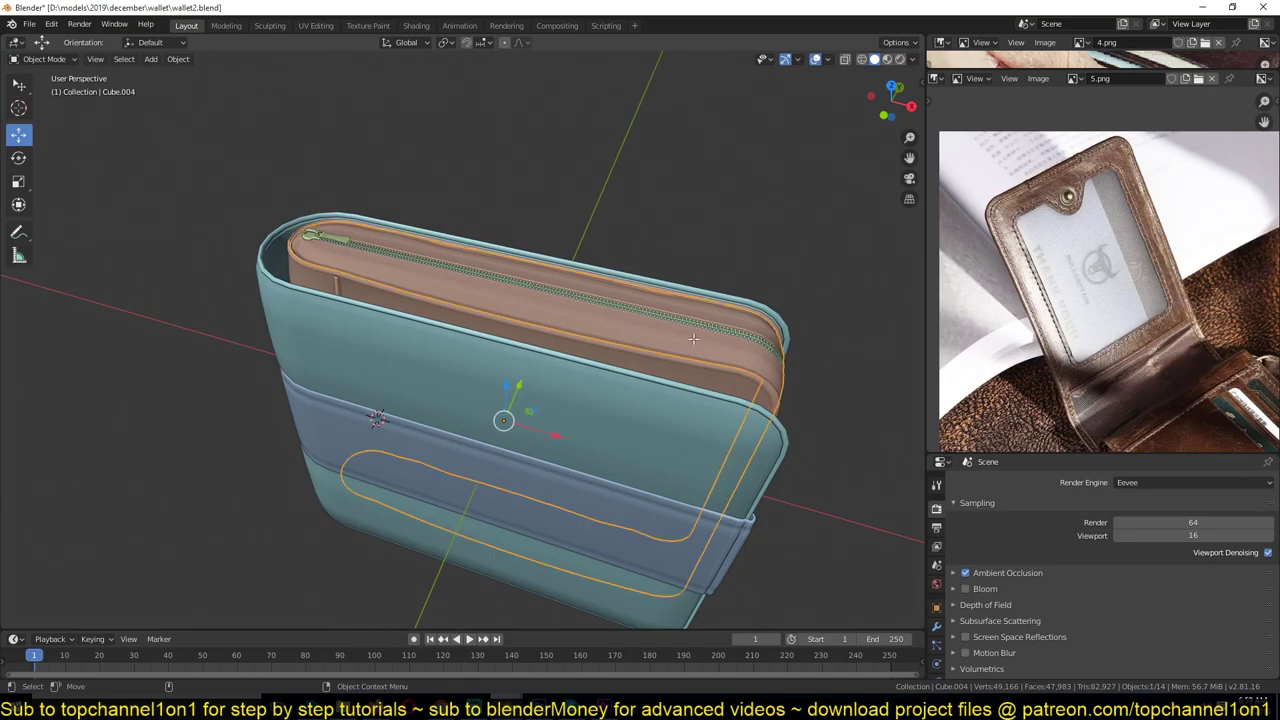
pyautogui.press('Tab')
pyautogui.moveTo(739, 354); pyautogui.dragTo(414, 273, button='middle')
pyautogui.press('2')
pyautogui.click(370, 218)
pyautogui.scroll(4, 414, 273)
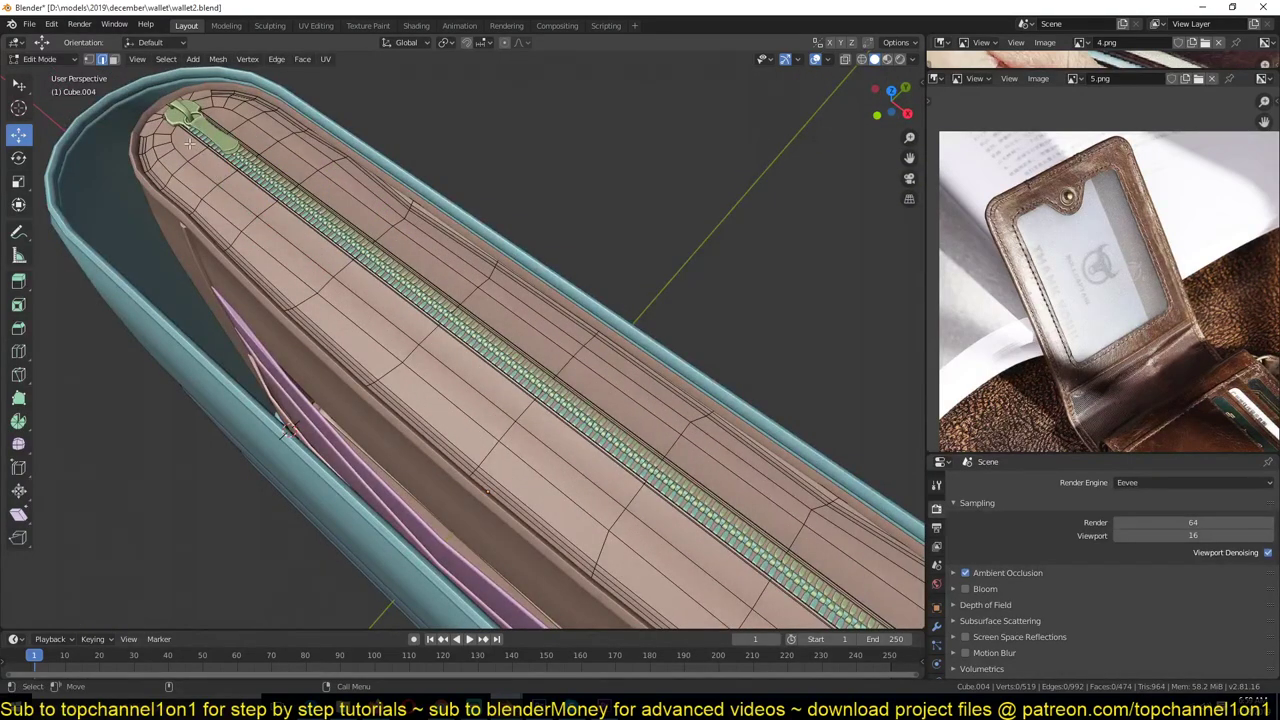
pyautogui.scroll(-4, 765, 505)
pyautogui.moveTo(765, 505); pyautogui.dragTo(710, 400, button='middle')
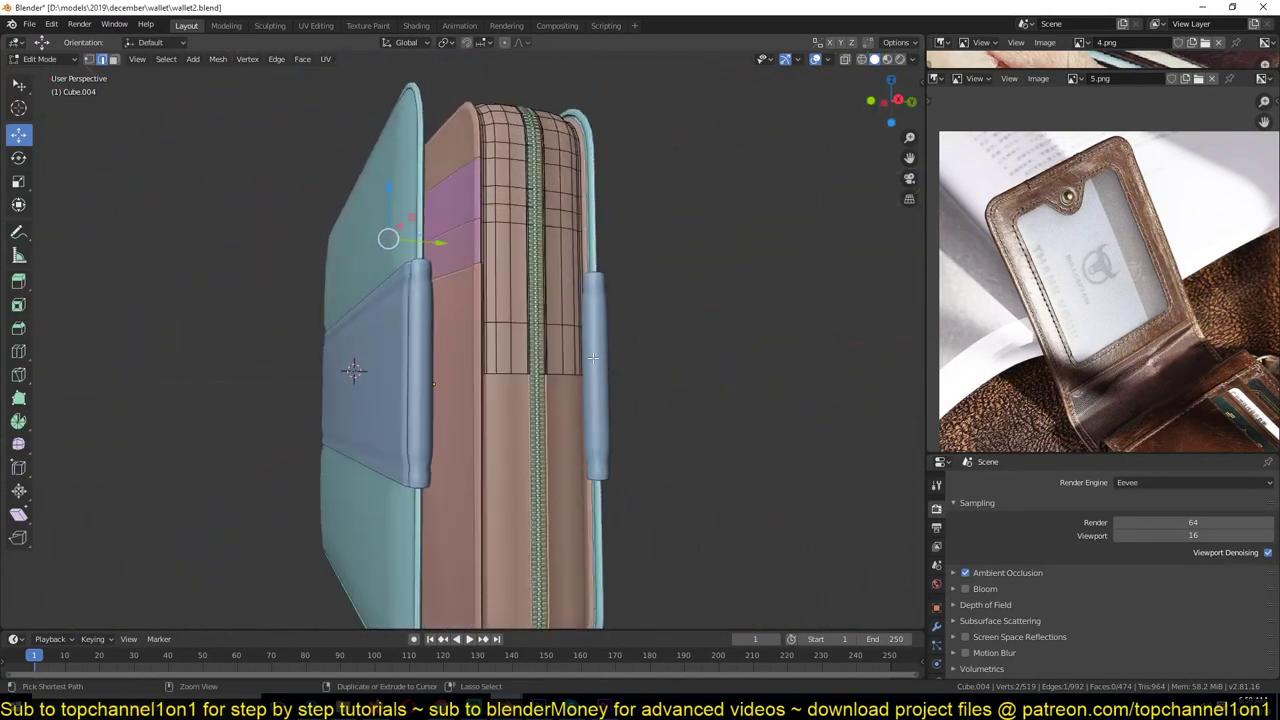
pyautogui.keyDown('ctrl'); pyautogui.click(519, 361); pyautogui.keyUp('ctrl')
pyautogui.hotkey('ctrl', 'z')
pyautogui.keyDown('ctrl'); pyautogui.click(524, 359); pyautogui.keyUp('ctrl')
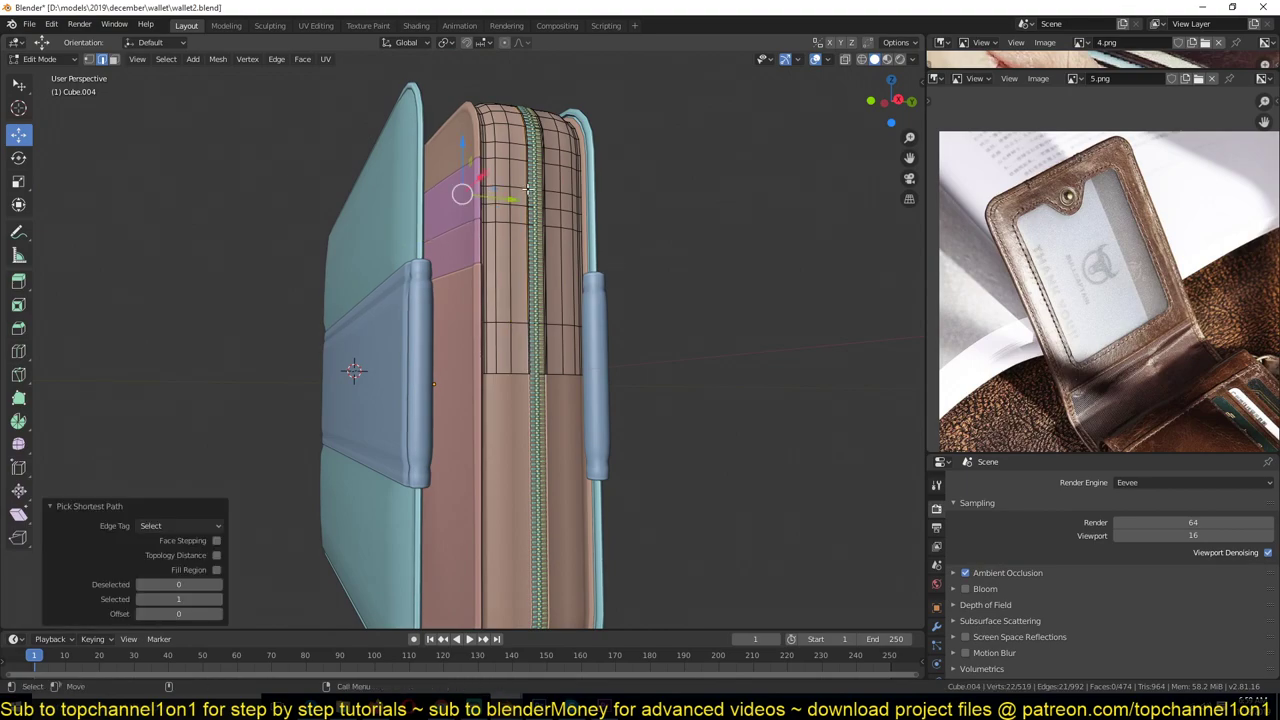
# - Leave mesh editing, inspect the zipper's run around the wallet's side and underside, and switch back to the zip test file
pyautogui.press('Tab')
pyautogui.moveTo(531, 177); pyautogui.dragTo(565, 420, button='middle')
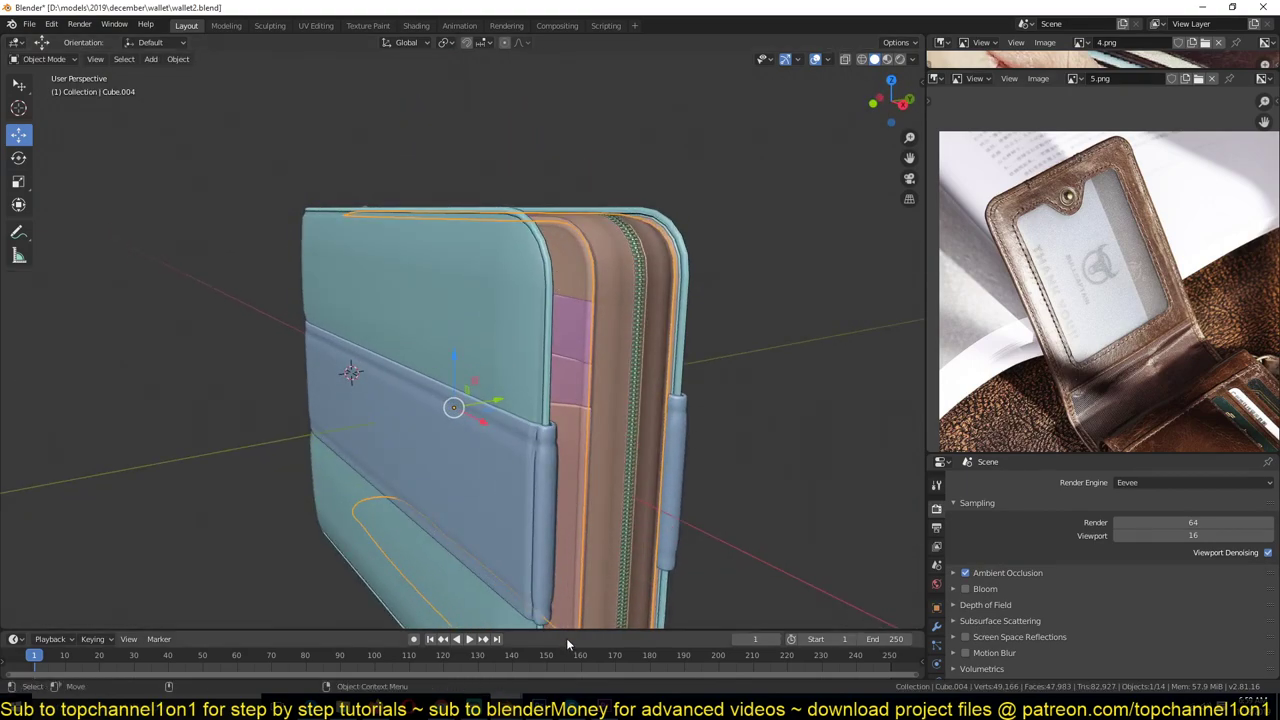
pyautogui.moveTo(520, 253); pyautogui.dragTo(426, 149, button='middle')
pyautogui.moveTo(717, 515); pyautogui.dragTo(757, 273, button='middle')
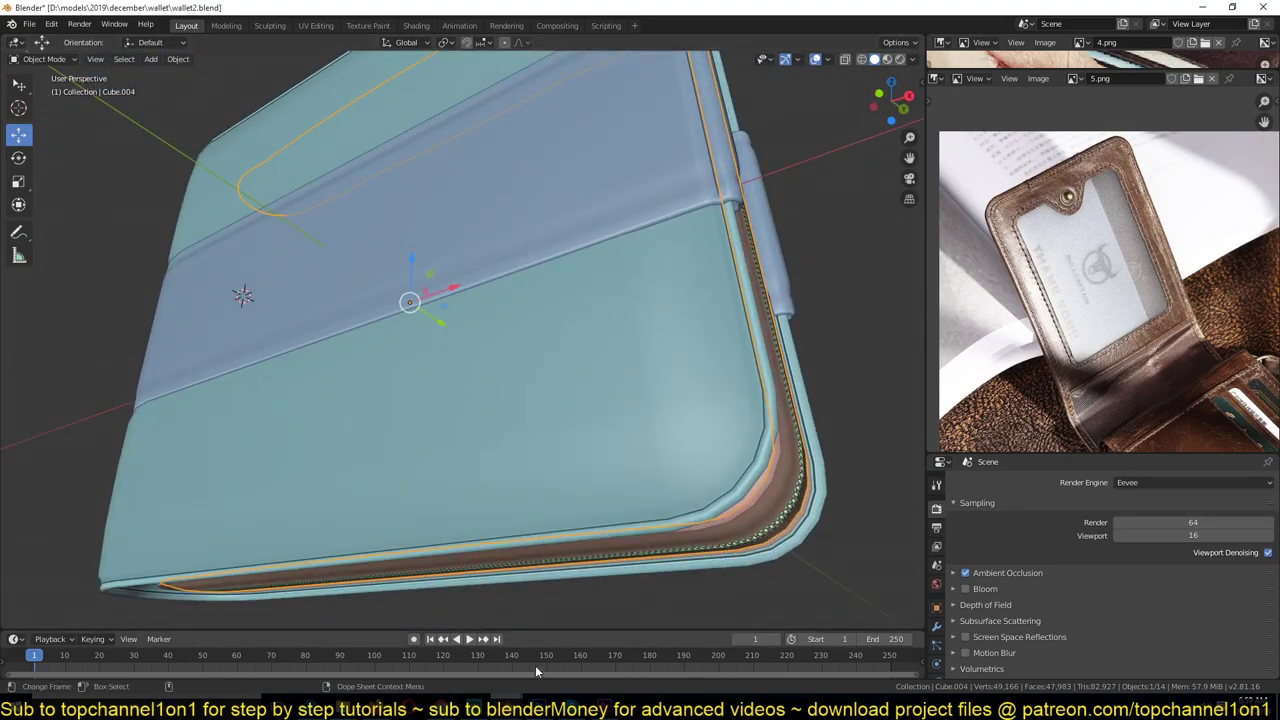
pyautogui.moveTo(532, 700)
pyautogui.click(470, 665)
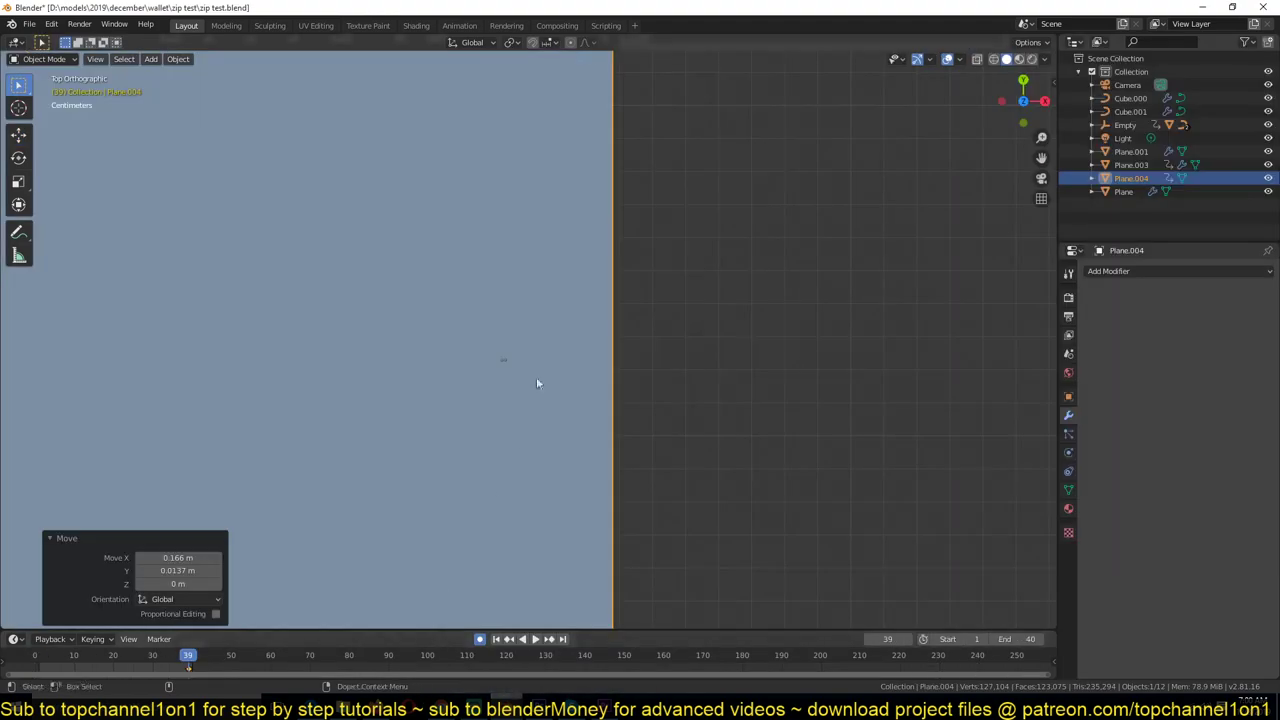
# - Scale the new plane down by a factor of 0.269
pyautogui.scroll(-8, 603, 354)
pyautogui.press('s')
pyautogui.click(513, 388)
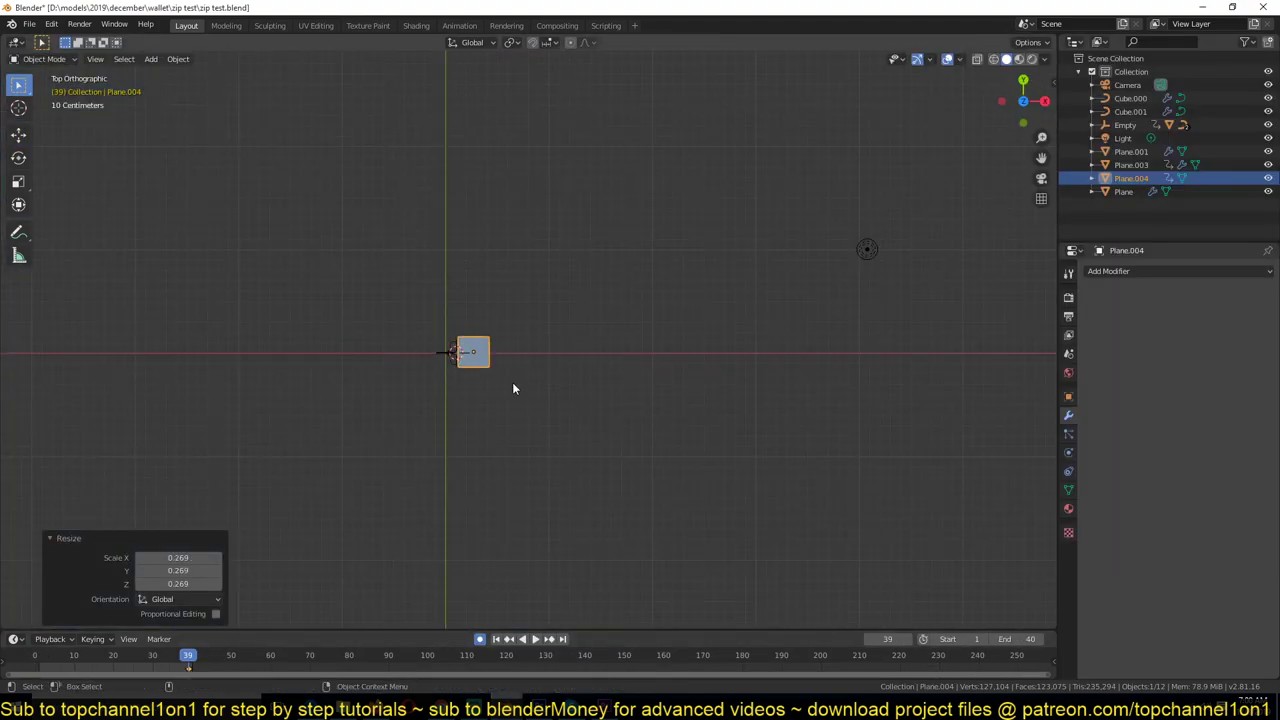
pyautogui.press('KP_Decimal')
pyautogui.press('a')
pyautogui.press('s')
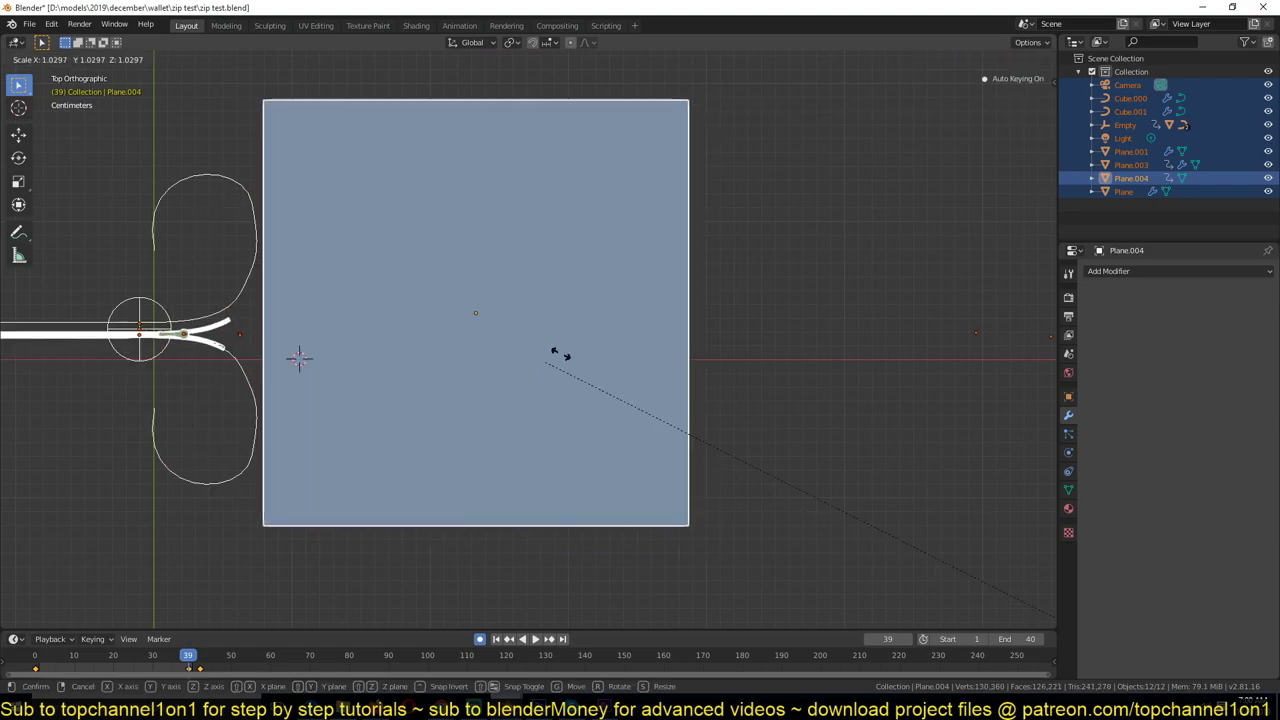
pyautogui.rightClick(562, 358)
pyautogui.hotkey('ctrl', 'z')
# - Shrink the plane further and round its four corners with a 5-segment vertex bevel
pyautogui.press('s')
pyautogui.click(593, 383)
pyautogui.scroll(4, 608, 348)
pyautogui.press('Tab')
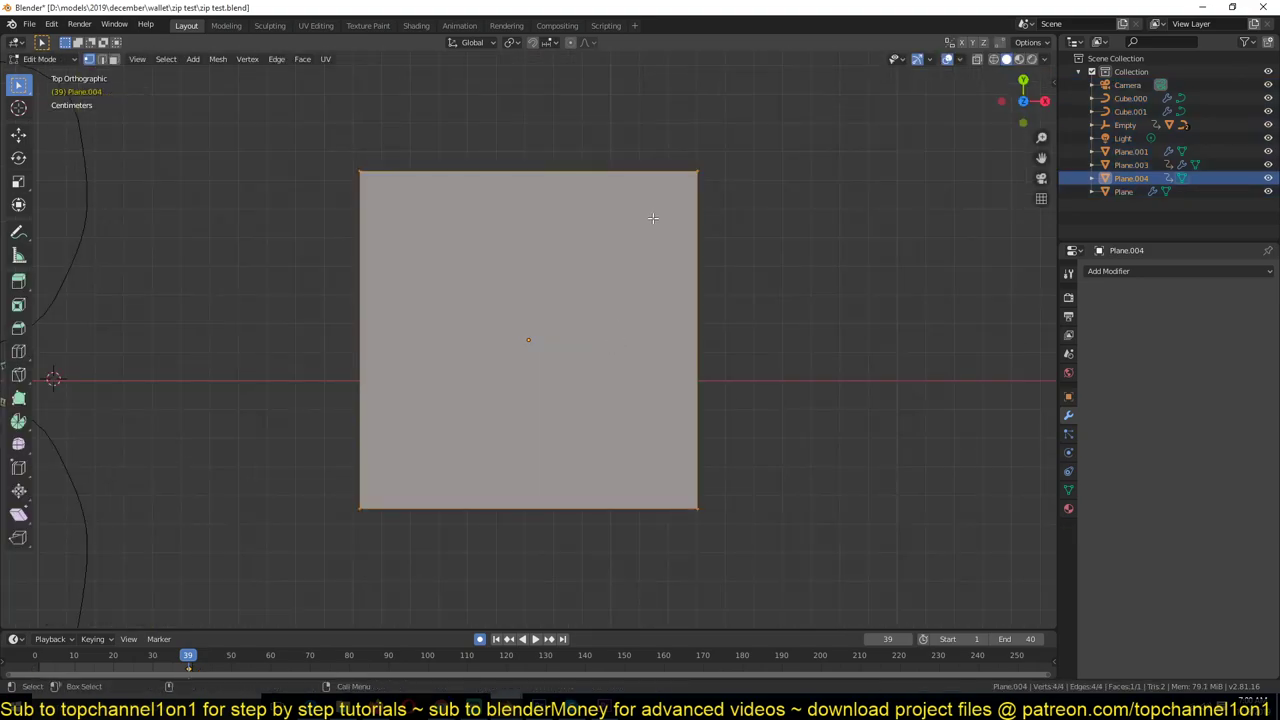
pyautogui.press('a')
pyautogui.hotkey('ctrl', 'shift', 'b')
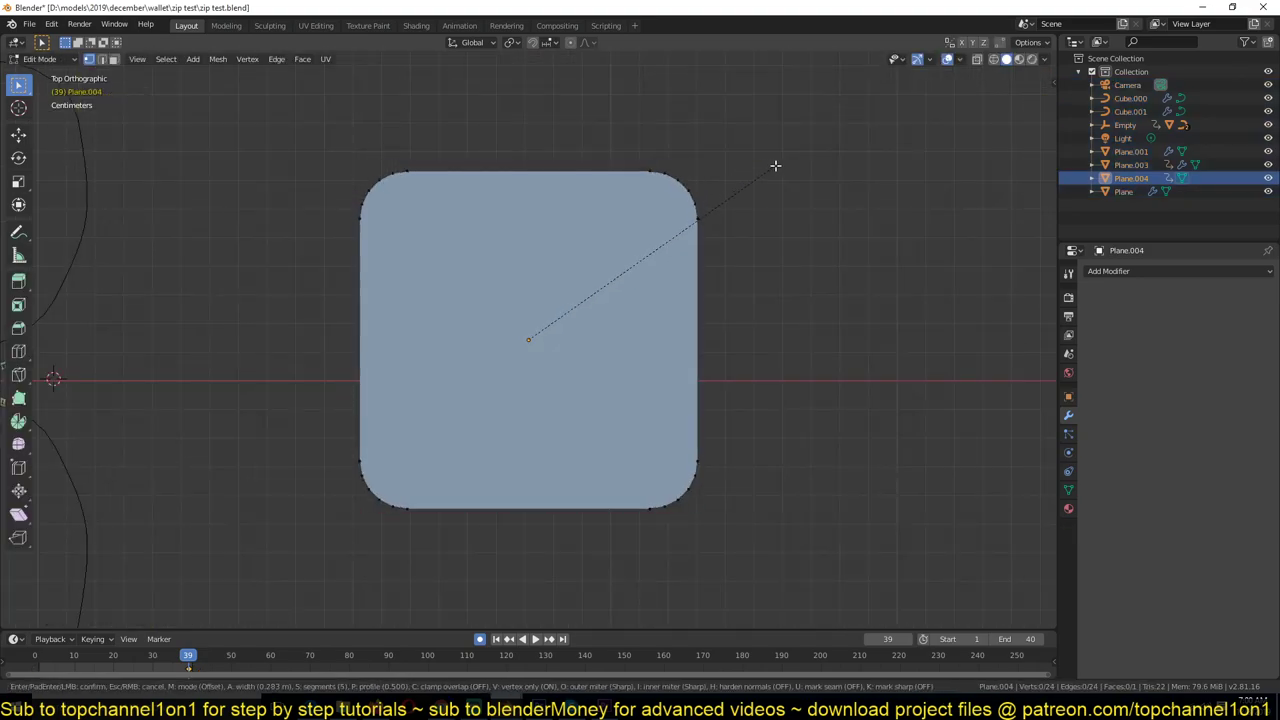
pyautogui.click(805, 160)
pyautogui.press('Tab')
pyautogui.press('Tab')
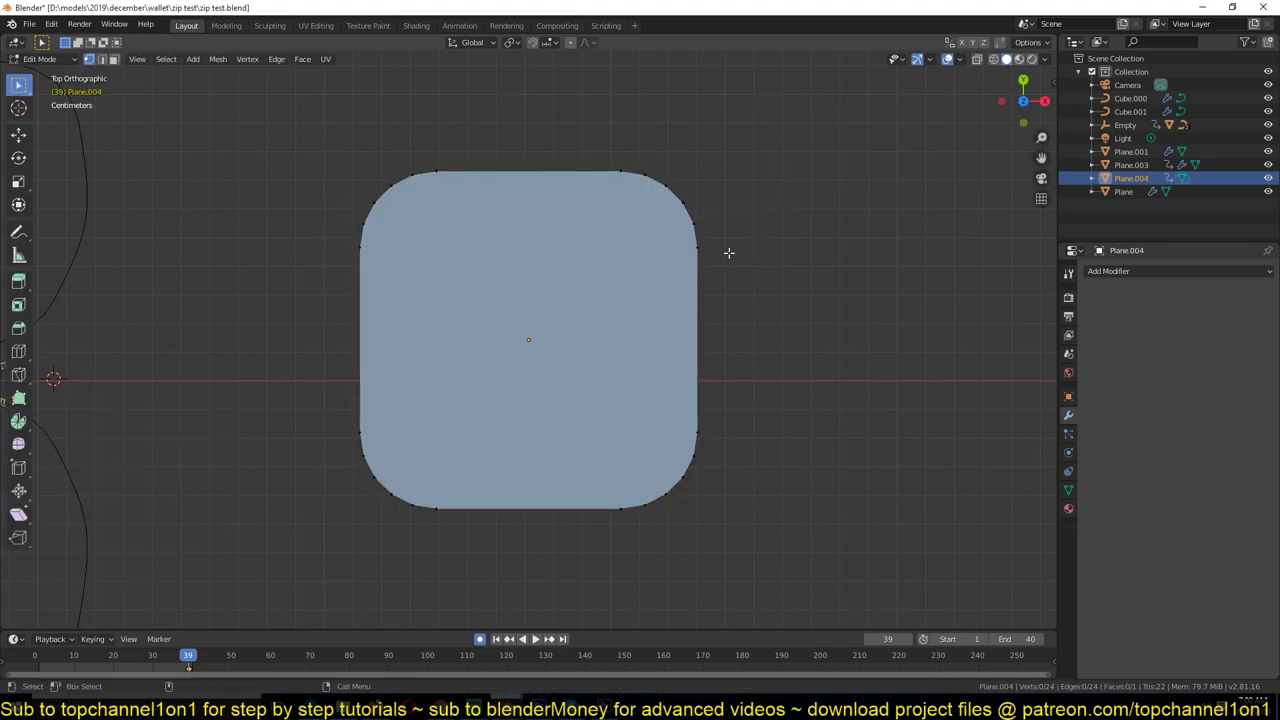
# - Delete only the face of the rounded plane, keeping its outline edges
pyautogui.press('a')
pyautogui.hotkey('alt', 'a')
pyautogui.press('x')
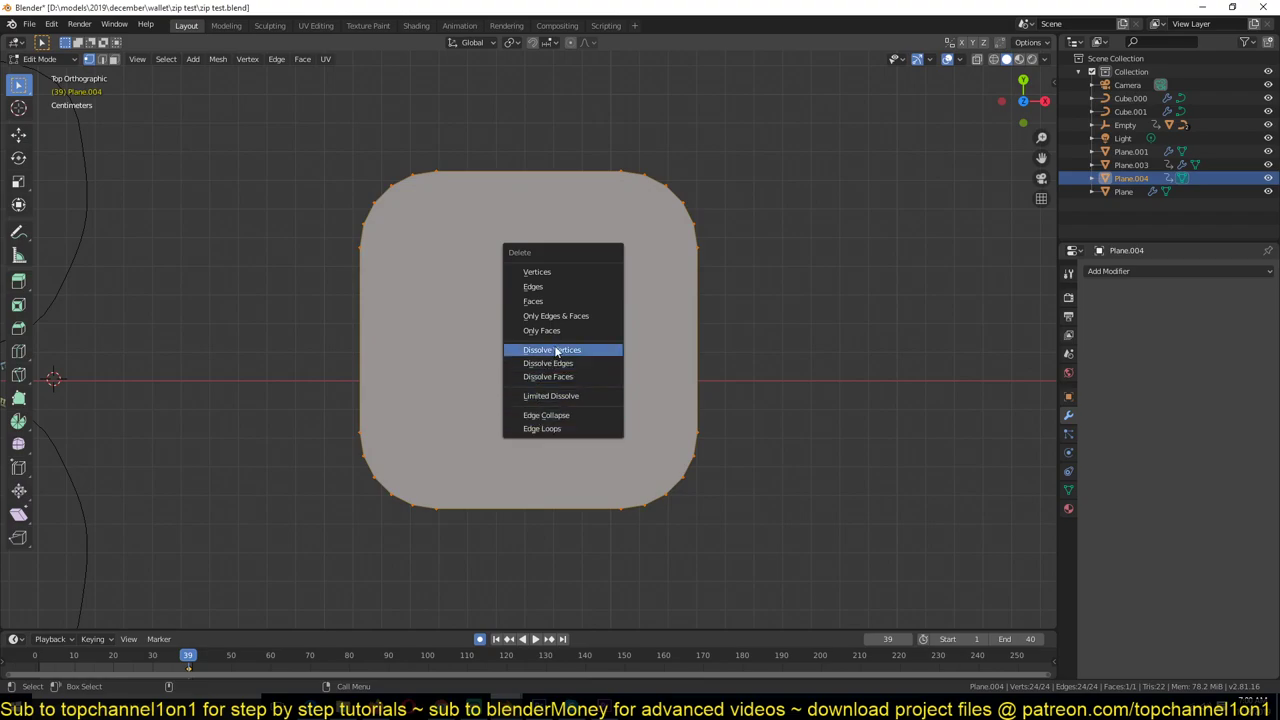
pyautogui.click(562, 332)
pyautogui.press('Tab')
# - Convert the rounded outline from a mesh to a curve
pyautogui.rightClick(612, 288)
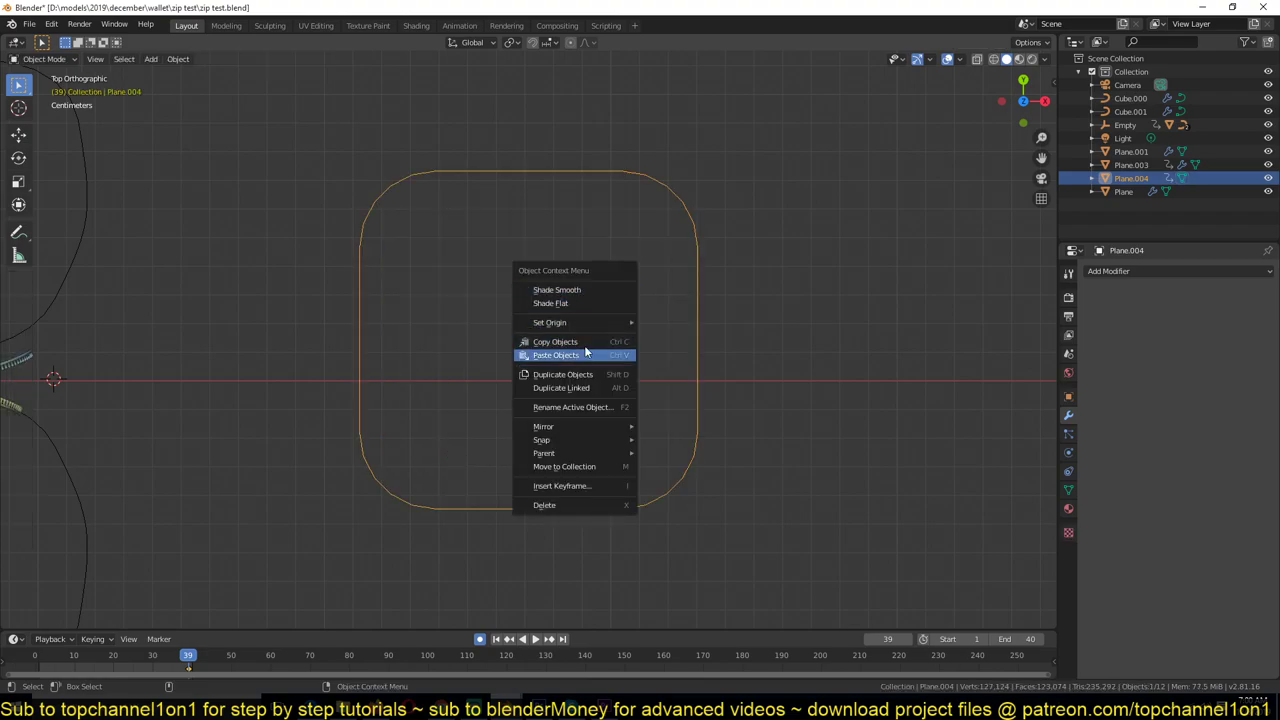
pyautogui.click(178, 59)
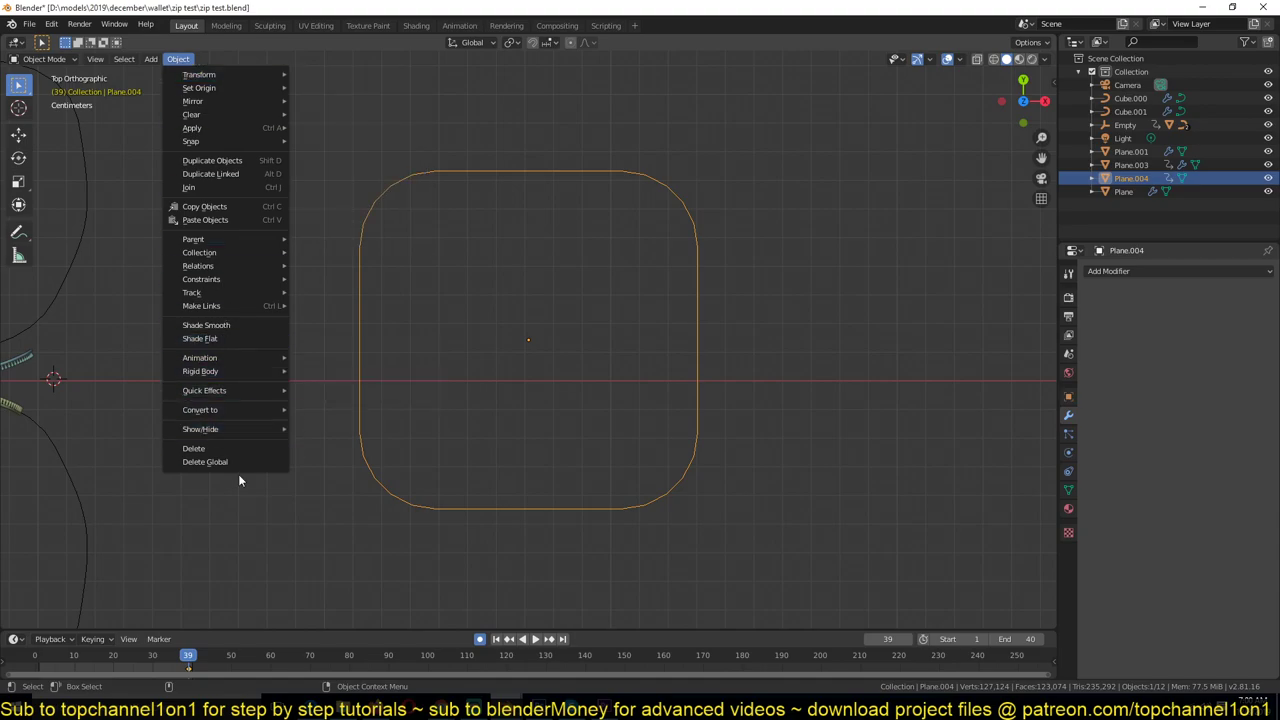
pyautogui.click(474, 703)
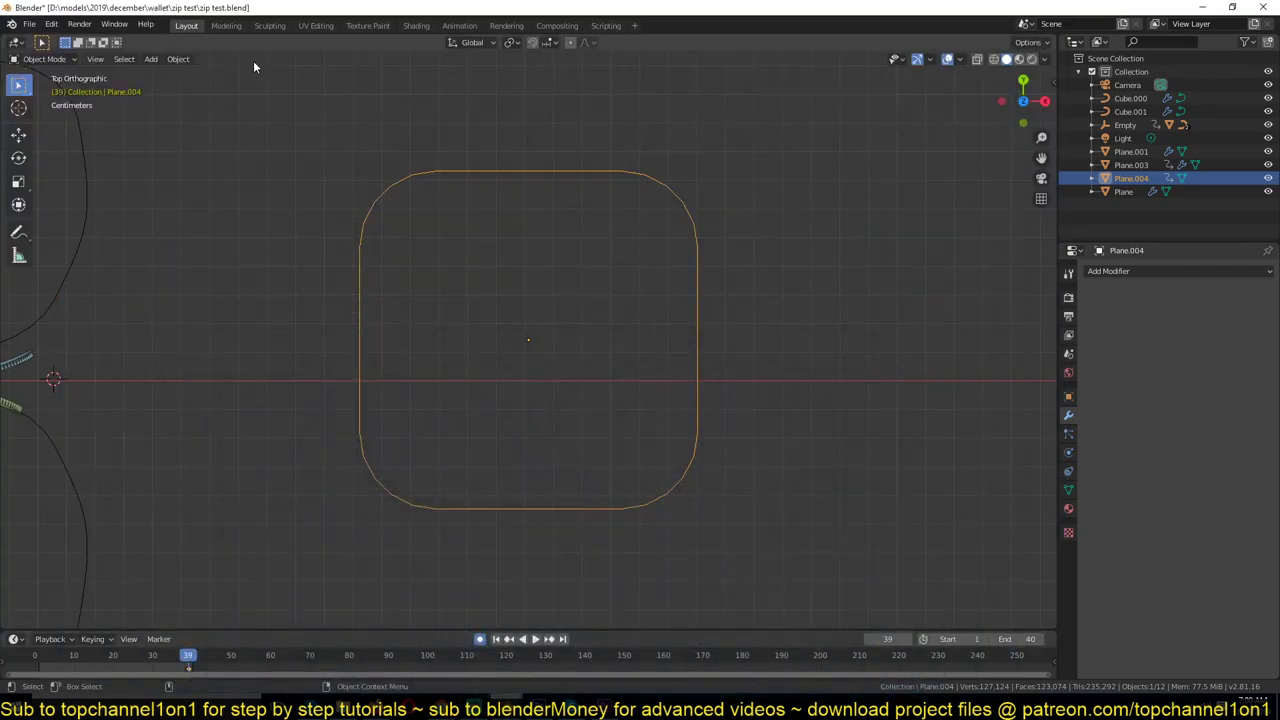
pyautogui.click(176, 59)
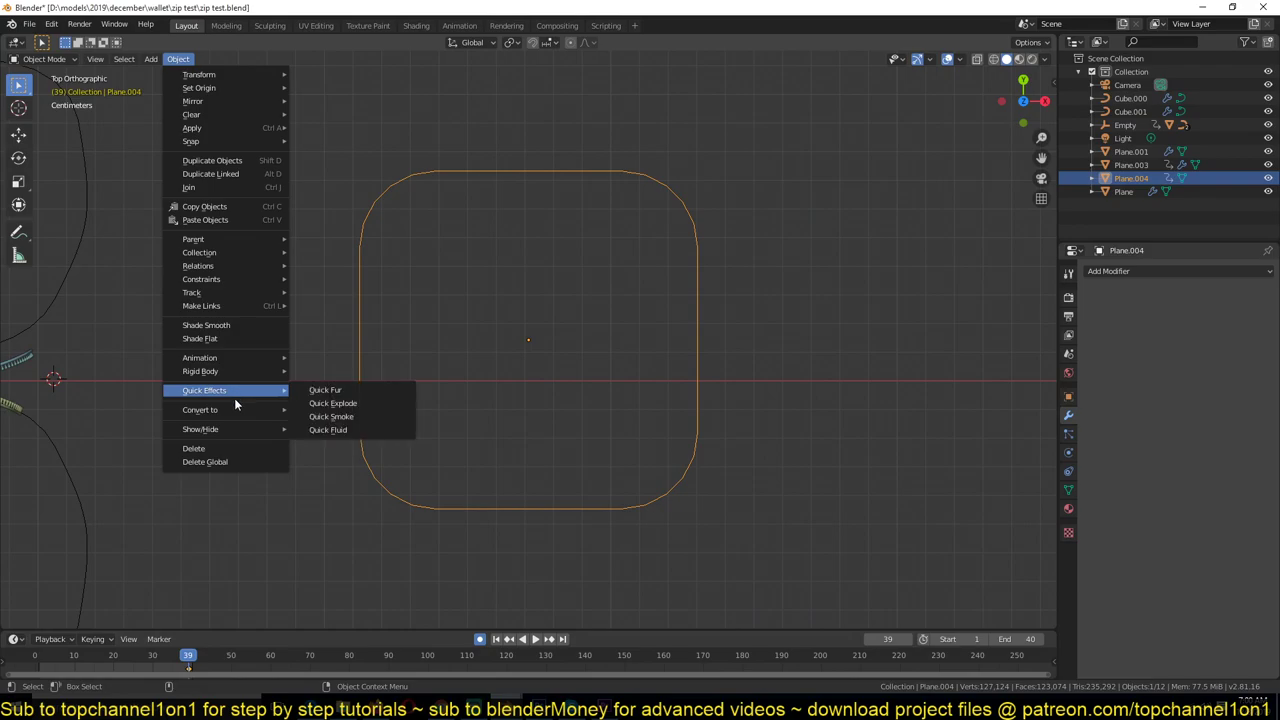
pyautogui.moveTo(236, 410)
pyautogui.click(350, 409)
# - Rotate the rounded curve 90° about the X axis so it stands upright
pyautogui.moveTo(585, 288); pyautogui.dragTo(424, 379, button='middle')
pyautogui.press('KP_7')
pyautogui.scroll(-5, 517, 350)
pyautogui.press('KP_1')
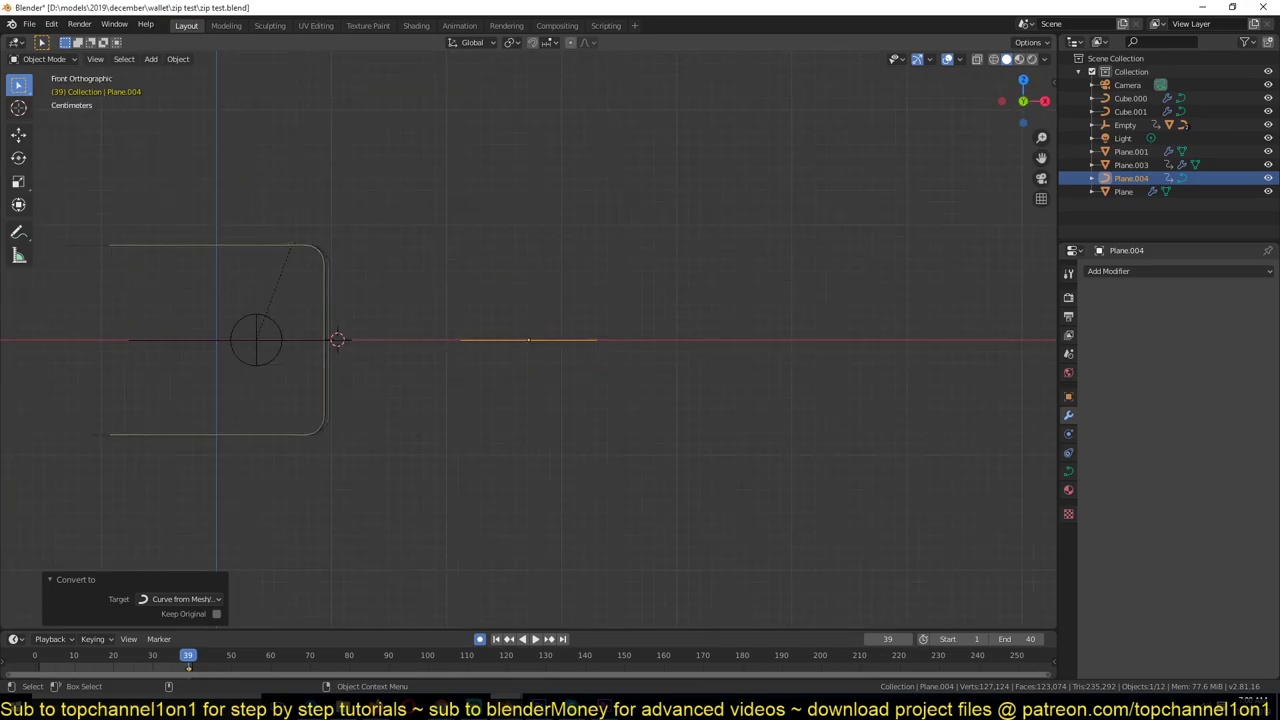
pyautogui.write('rx90')
pyautogui.press('Return')
# - Select the small arrayed tooth object Plane.003 and snap the 3D cursor to it
pyautogui.moveTo(519, 325); pyautogui.dragTo(454, 414, button='middle')
pyautogui.scroll(-6, 471, 381)
pyautogui.scroll(-2, 532, 354)
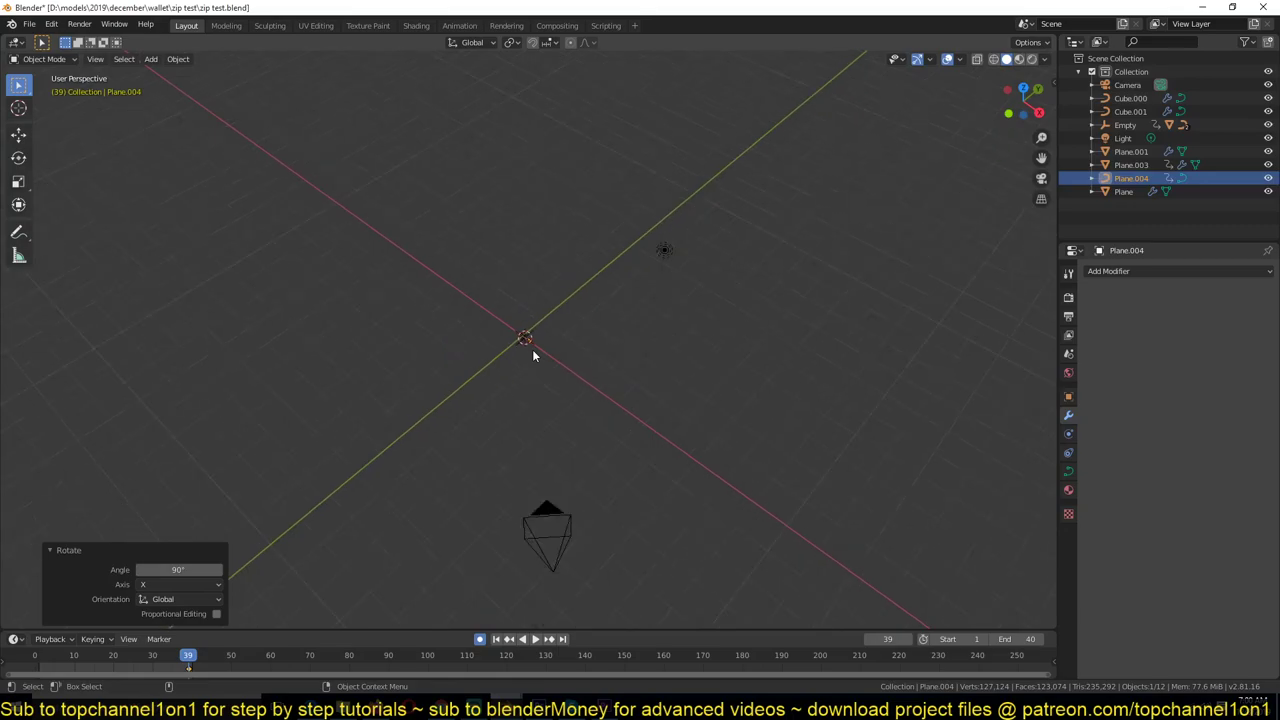
pyautogui.press('a')
pyautogui.scroll(5, 566, 342)
pyautogui.scroll(1, 571, 342)
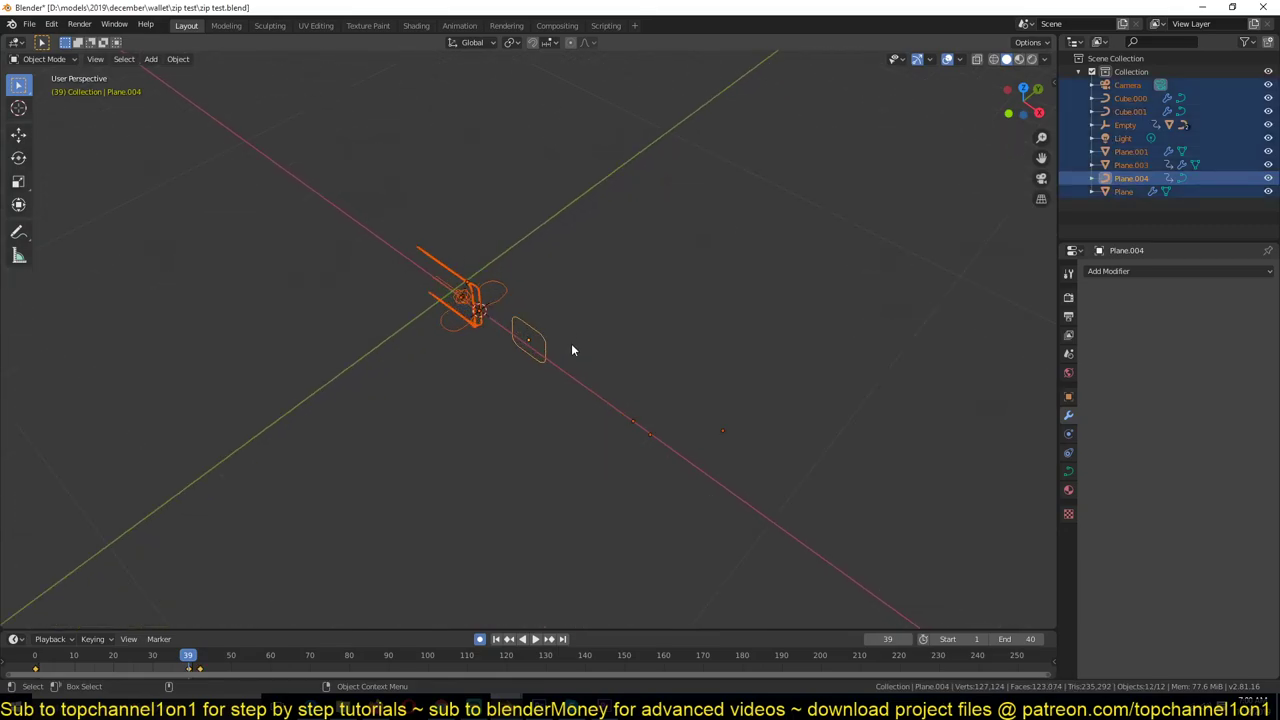
pyautogui.click(718, 438)
pyautogui.moveTo(703, 409); pyautogui.dragTo(750, 445)
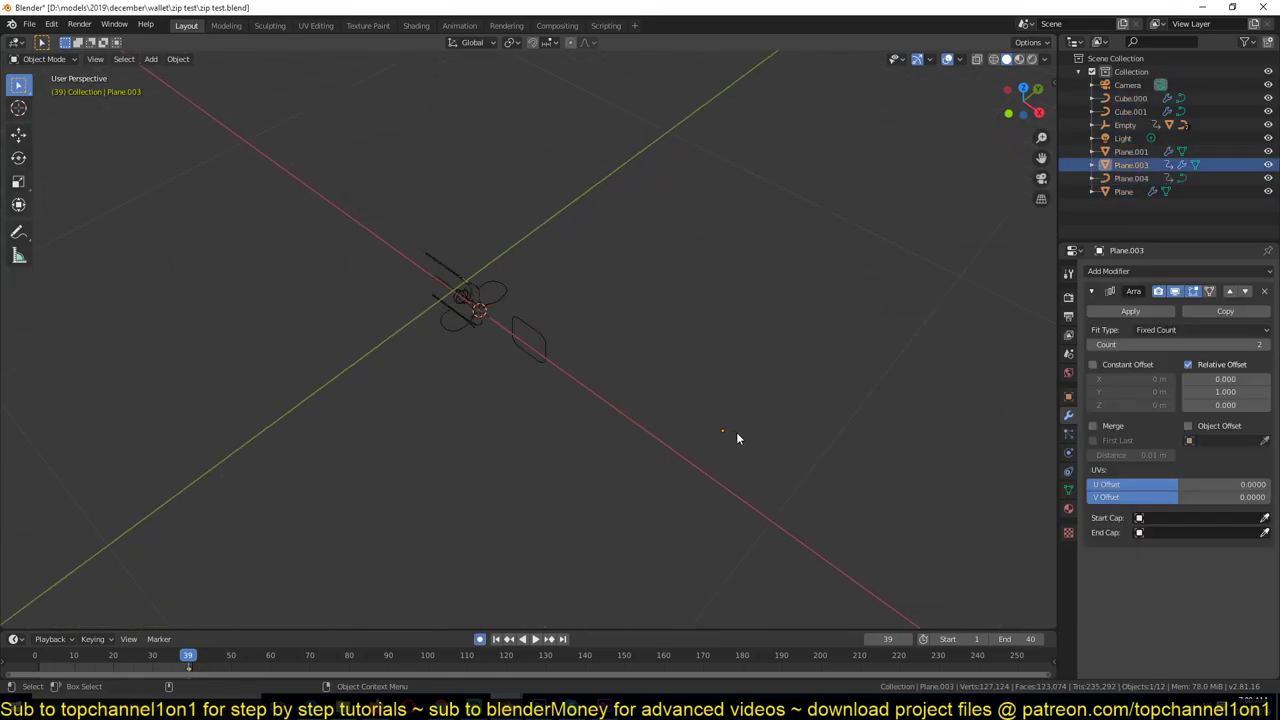
pyautogui.hotkey('shift', 's')
pyautogui.click(758, 500)
# - Snap the rounded curve to the 3D cursor at the teeth
pyautogui.click(533, 343)
pyautogui.hotkey('shift', 's')
pyautogui.click(548, 270)
# - Examine how the teeth sit at the centre of the rounded curve
pyautogui.press('KP_Decimal')
pyautogui.scroll(5, 718, 394)
pyautogui.click(538, 332)
pyautogui.click(533, 338)
pyautogui.scroll(-5, 562, 348)
pyautogui.moveTo(562, 348); pyautogui.dragTo(588, 334, button='middle')
pyautogui.scroll(3, 588, 334)
pyautogui.scroll(-2, 489, 354)
pyautogui.scroll(5, 521, 362)
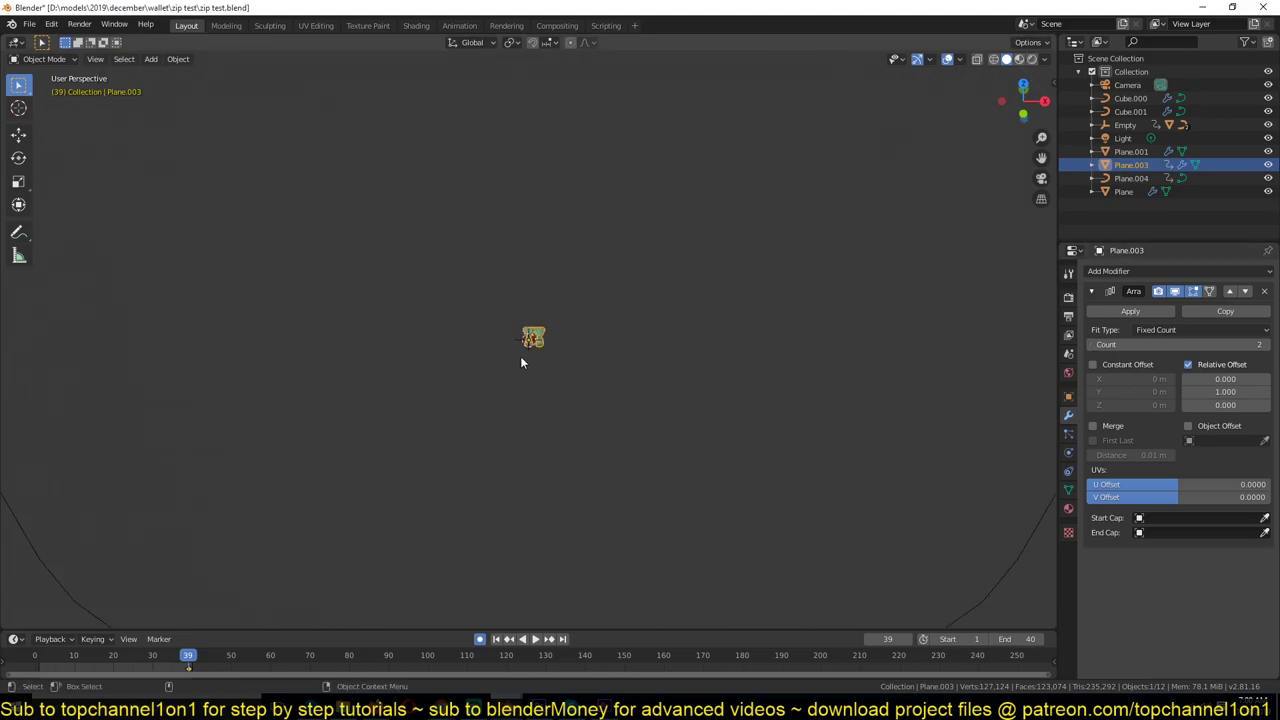
pyautogui.scroll(-6, 531, 340)
pyautogui.click(537, 323)
pyautogui.click(537, 325)
pyautogui.click(523, 215)
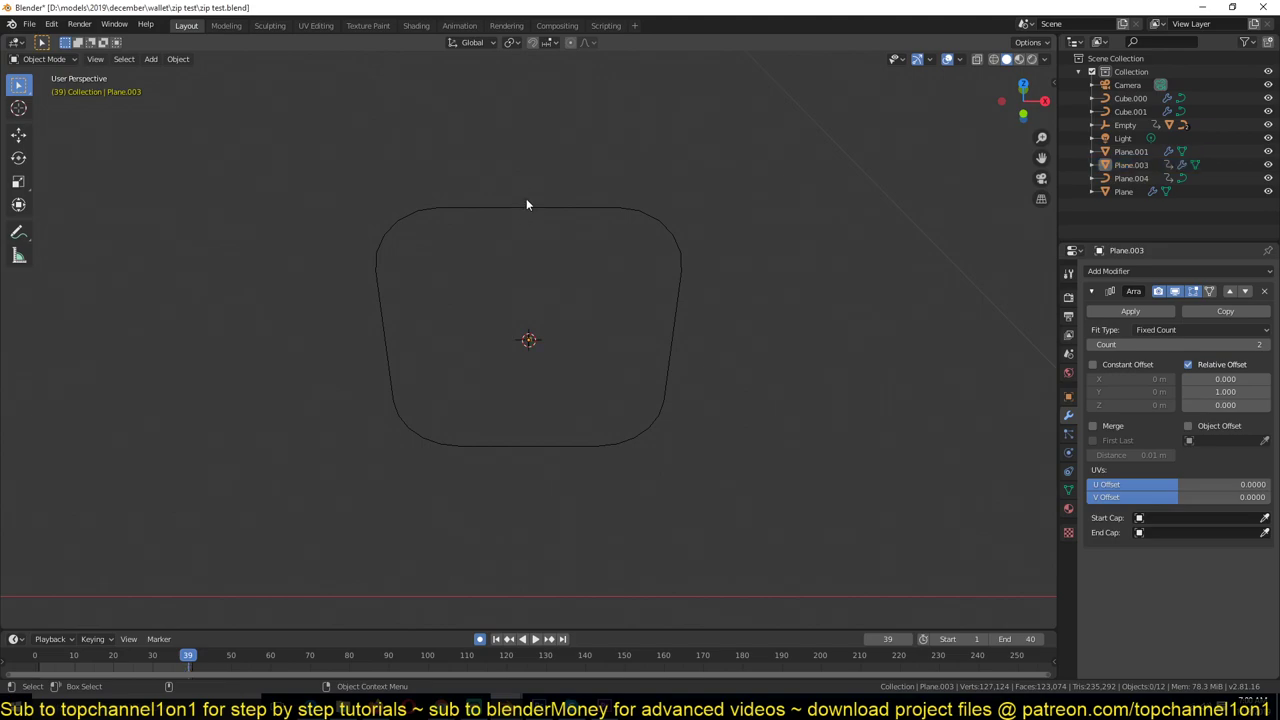
# - Snap the 3D cursor to the rounded curve's origin and move the teeth object onto it
pyautogui.click(526, 205)
pyautogui.click(513, 207)
pyautogui.click(513, 207)
pyautogui.hotkey('shift', 's')
pyautogui.click(525, 348)
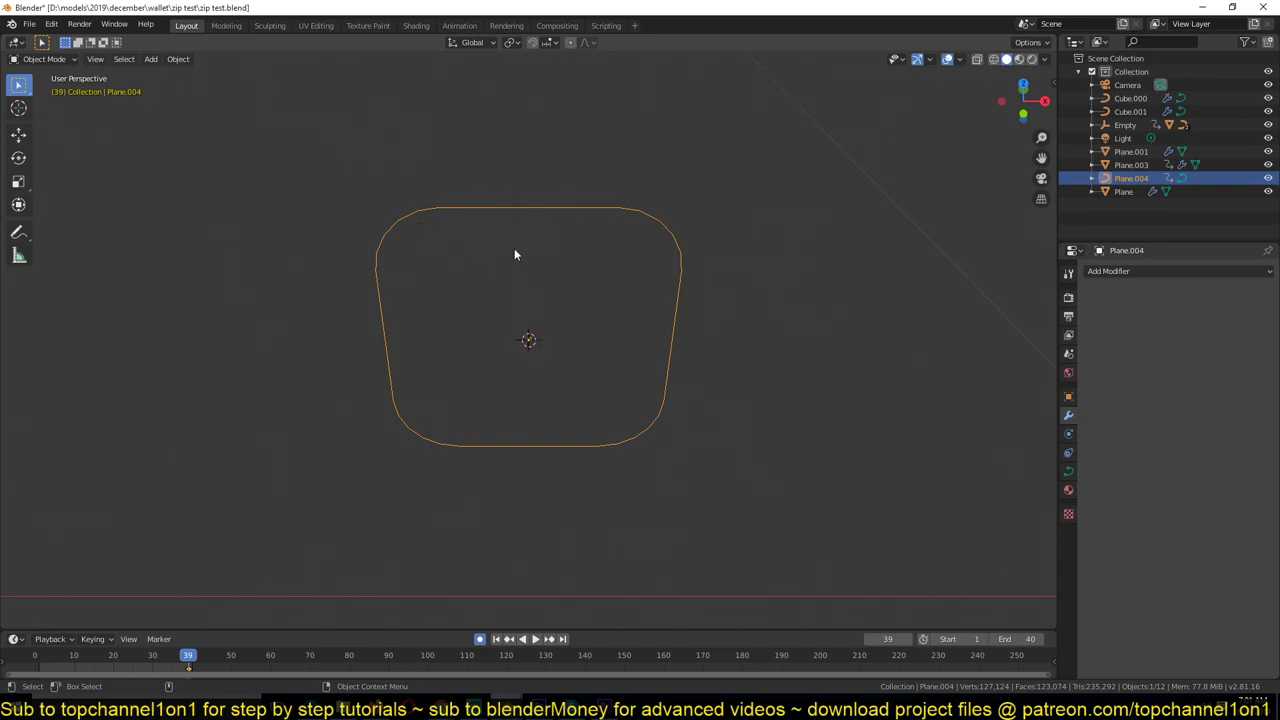
pyautogui.click(528, 342)
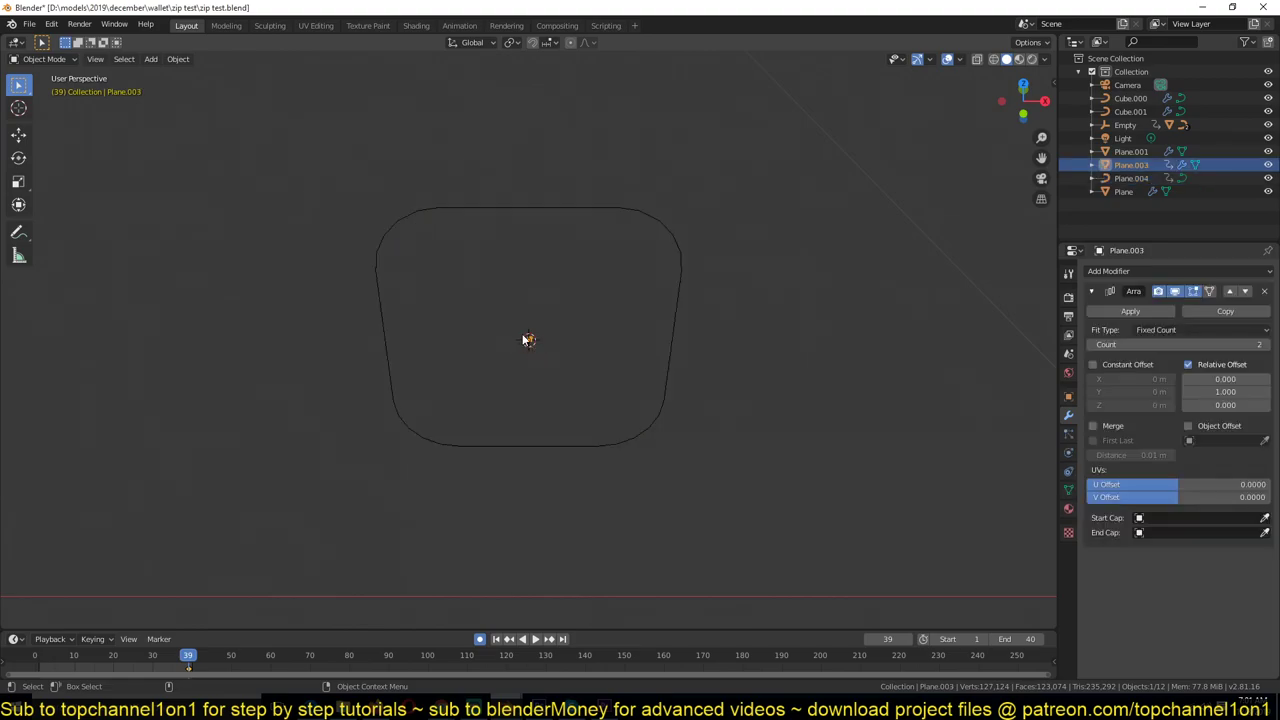
pyautogui.hotkey('shift', 's')
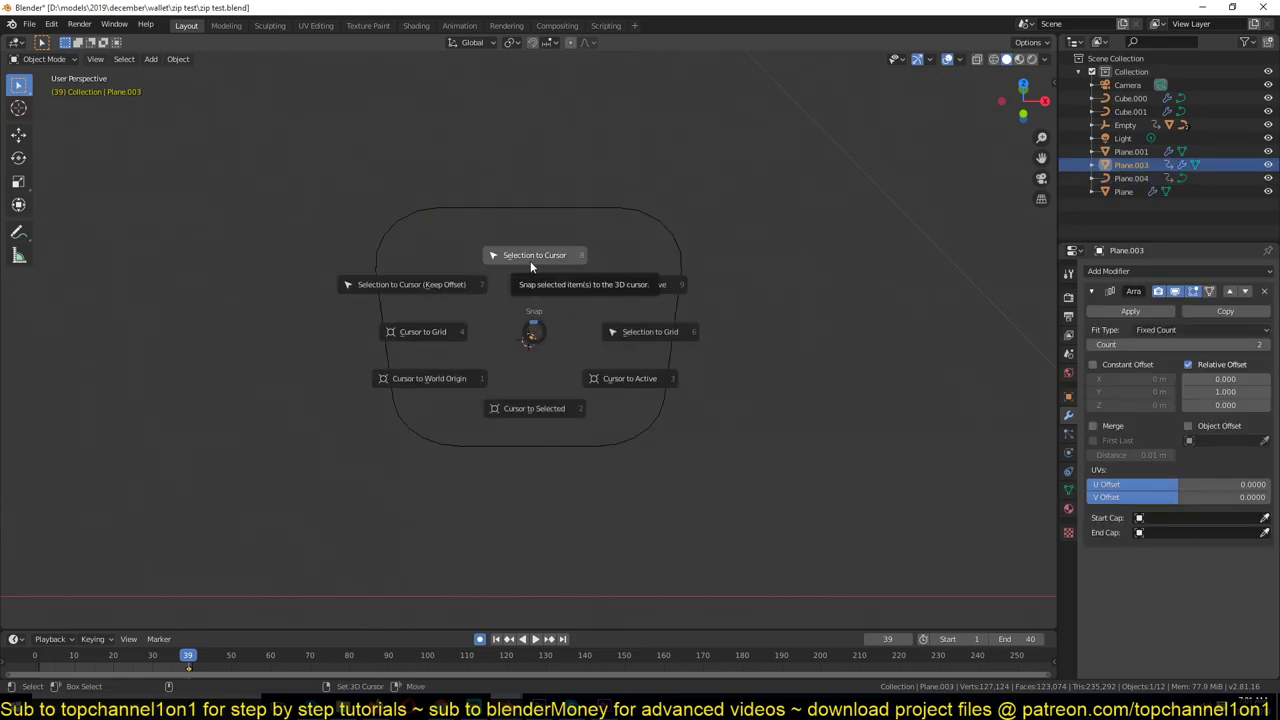
pyautogui.click(530, 261)
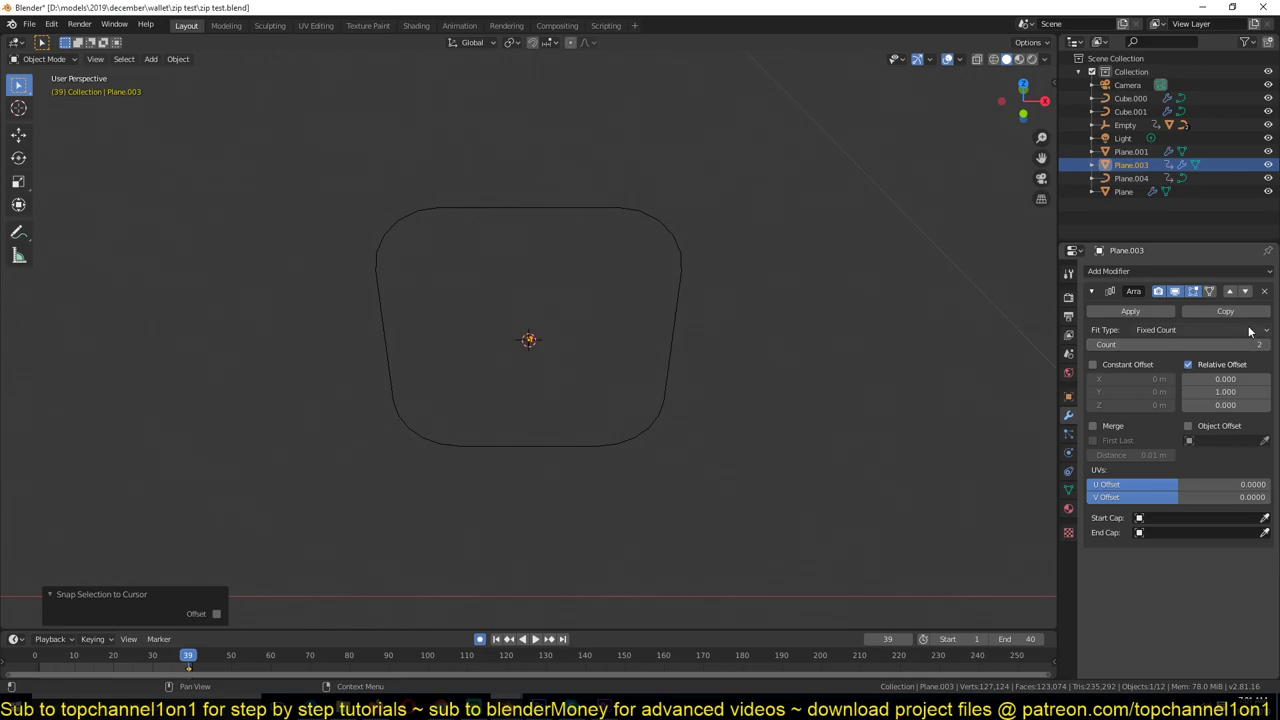
# - Set the teeth's Array modifier to Fit Curve, using the rounded curve Plane.004
pyautogui.click(1194, 328)
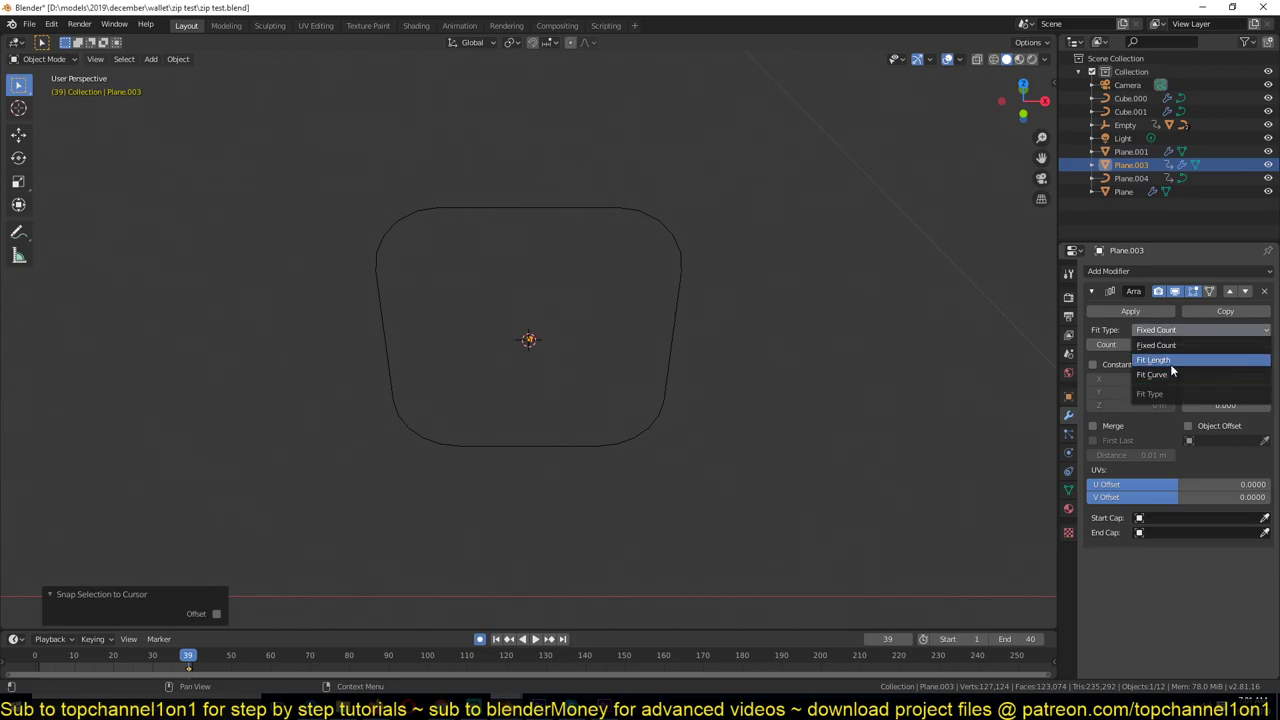
pyautogui.click(1170, 374)
pyautogui.click(1264, 344)
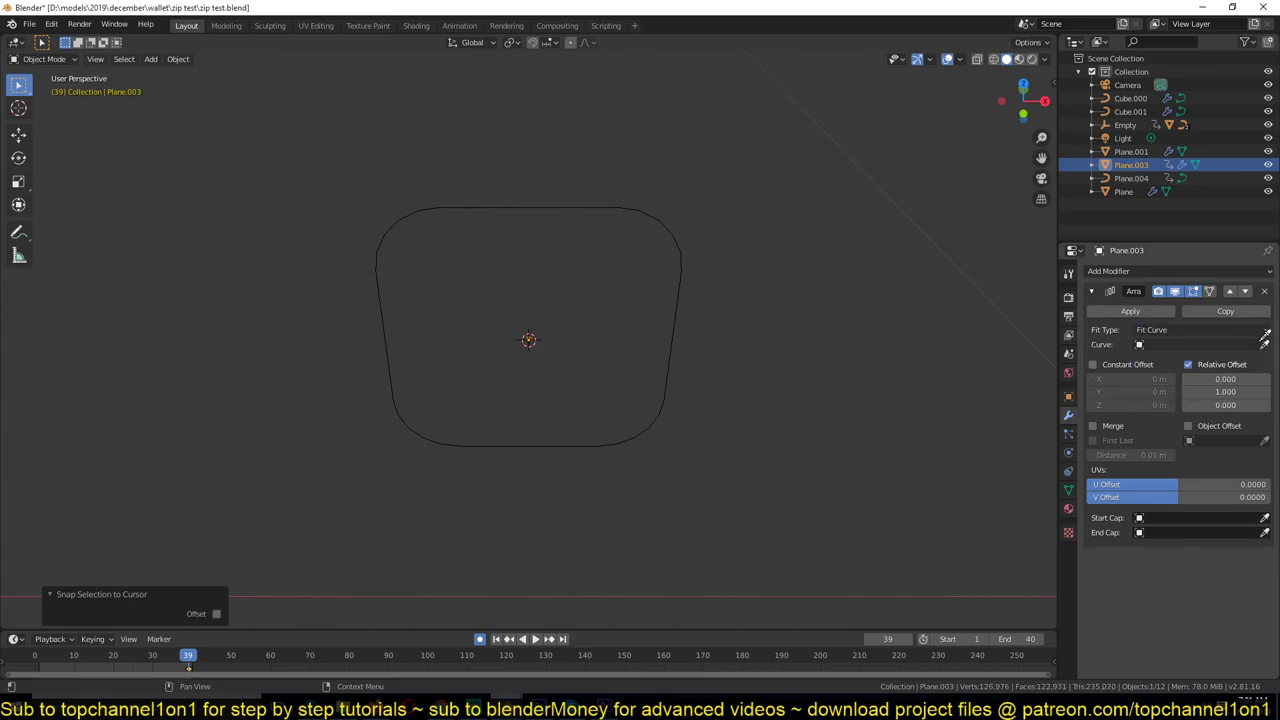
pyautogui.click(682, 252)
# - Apply the scale of the arrayed teeth and of the rounded curve
pyautogui.scroll(4, 726, 400)
pyautogui.moveTo(727, 400); pyautogui.dragTo(560, 351, button='middle')
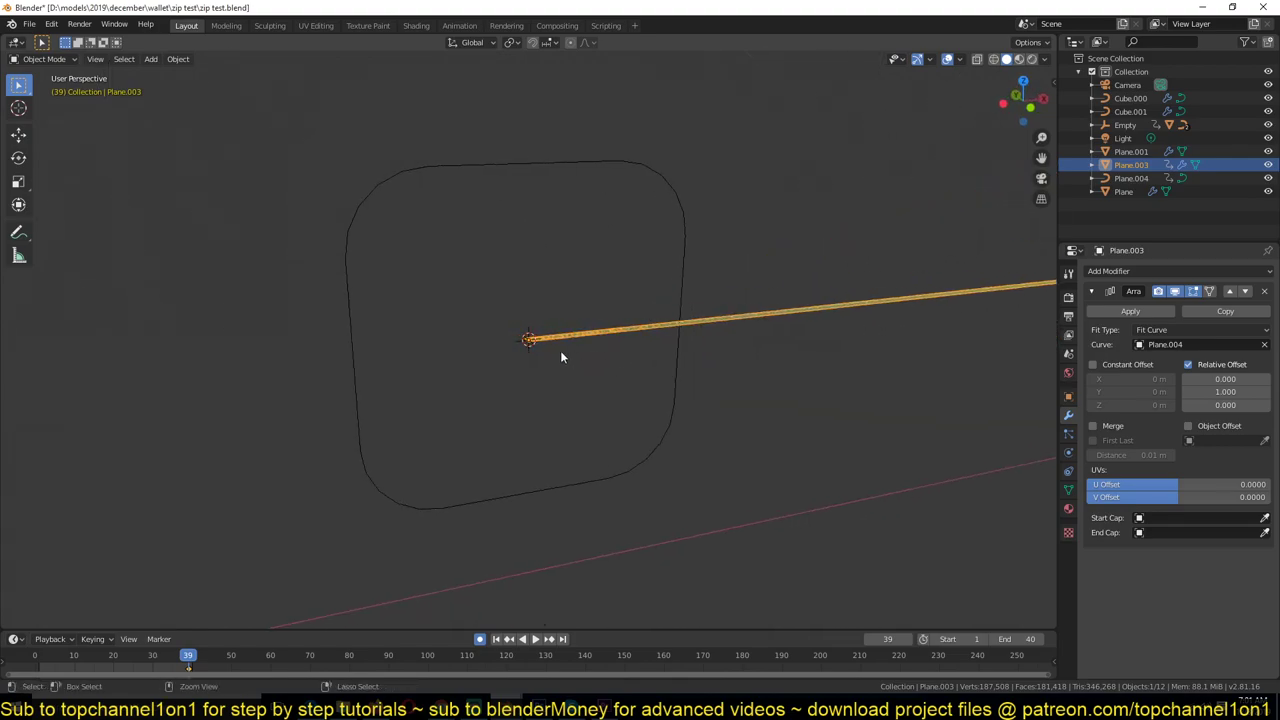
pyautogui.hotkey('ctrl', 'a')
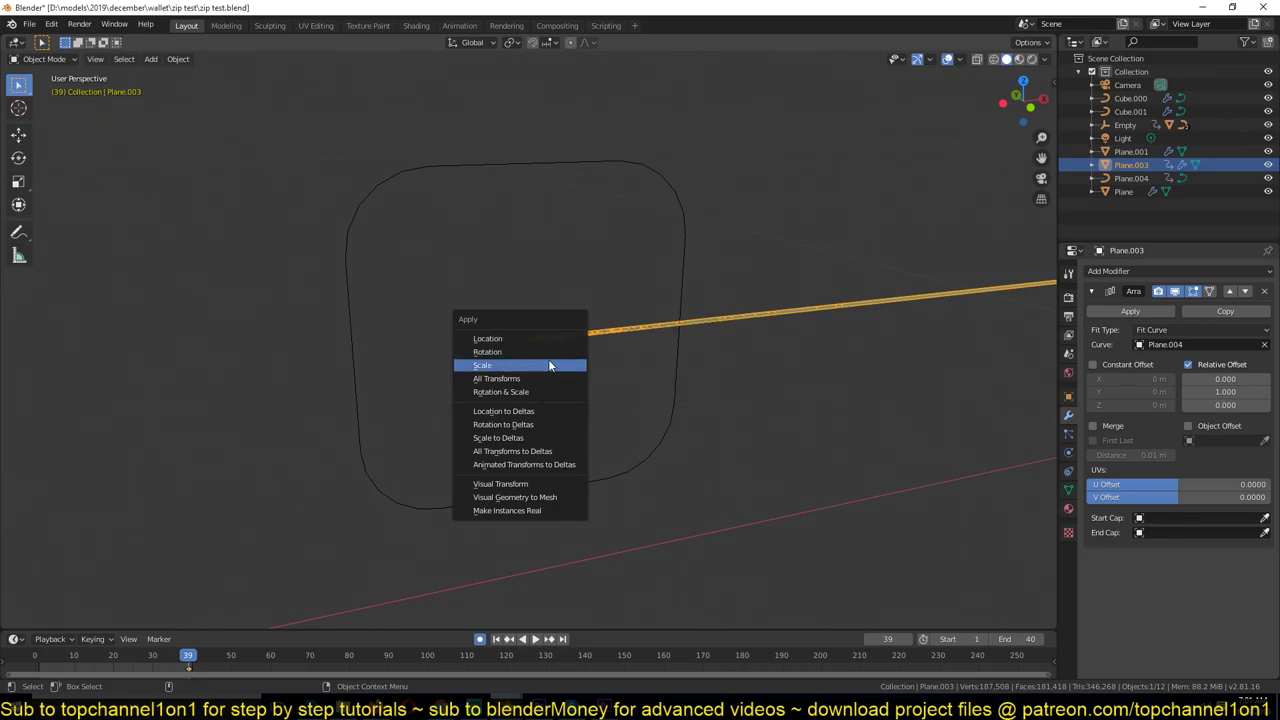
pyautogui.click(549, 365)
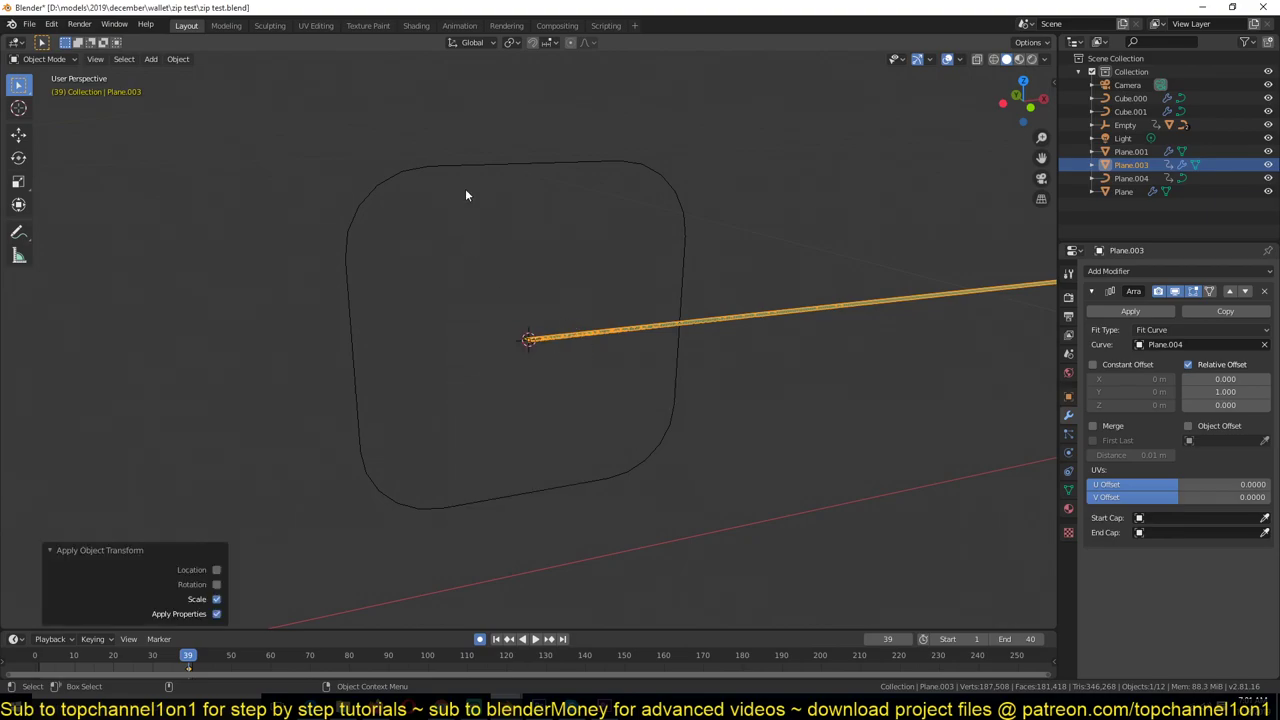
pyautogui.click(586, 162)
pyautogui.hotkey('ctrl', 'a')
pyautogui.click(592, 178)
pyautogui.hotkey('ctrl', 'a')
pyautogui.click(630, 159)
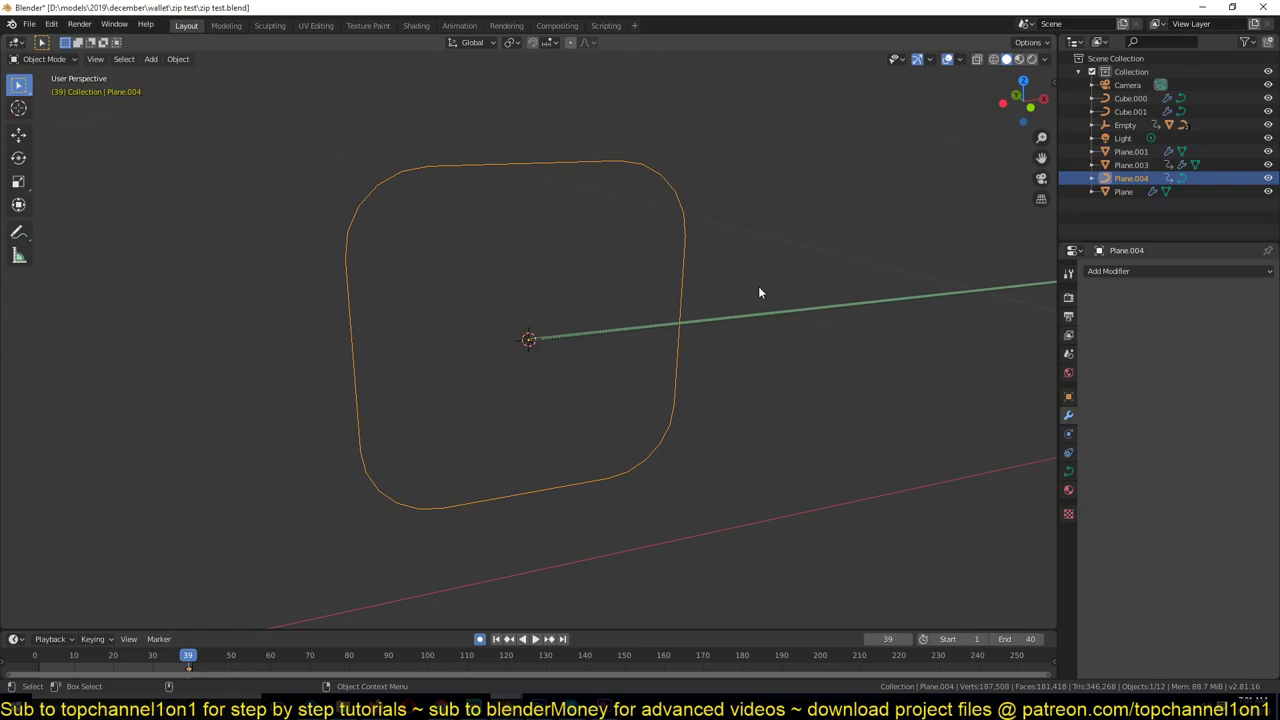
# - Add a Curve modifier to the arrayed teeth with the rounded curve Plane.004 as its object
pyautogui.click(816, 312)
pyautogui.click(1092, 291)
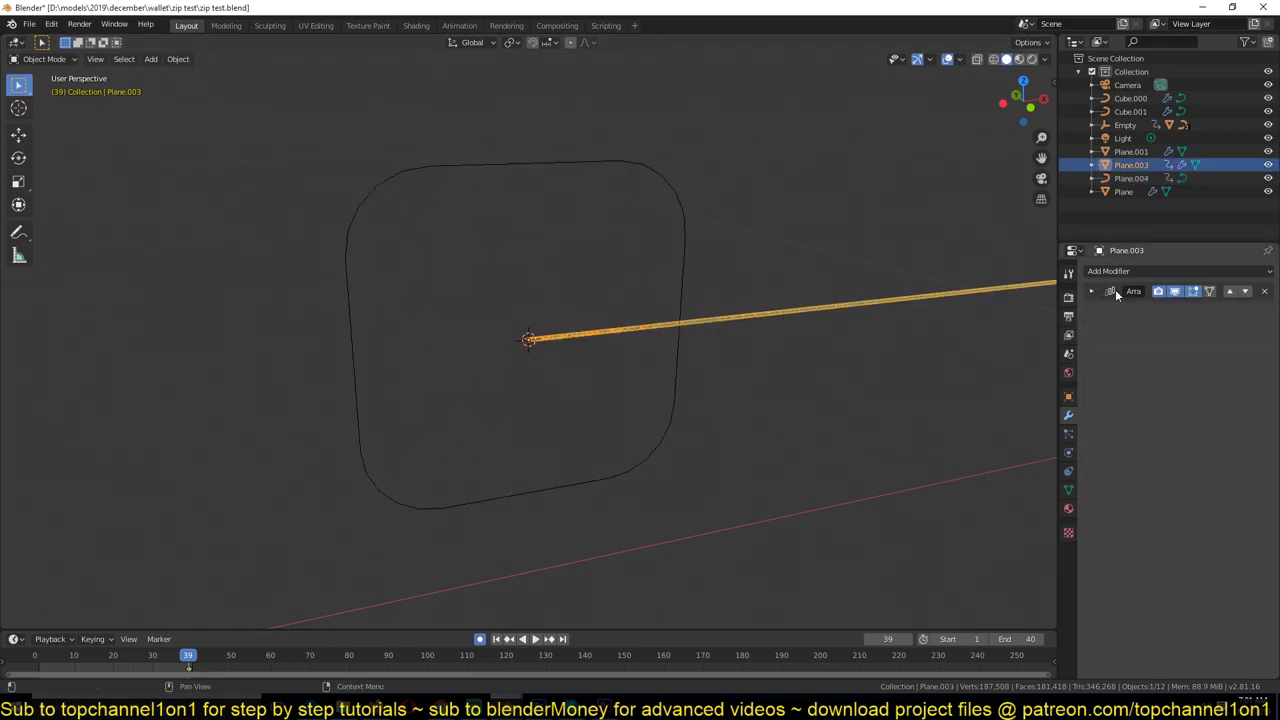
pyautogui.click(1180, 271)
pyautogui.click(1150, 331)
pyautogui.click(1171, 369)
pyautogui.click(684, 189)
pyautogui.moveTo(630, 249); pyautogui.dragTo(643, 310, button='middle')
pyautogui.scroll(3, 638, 264)
pyautogui.click(691, 302)
pyautogui.scroll(4, 643, 310)
pyautogui.scroll(-3, 636, 313)
pyautogui.scroll(1, 603, 312)
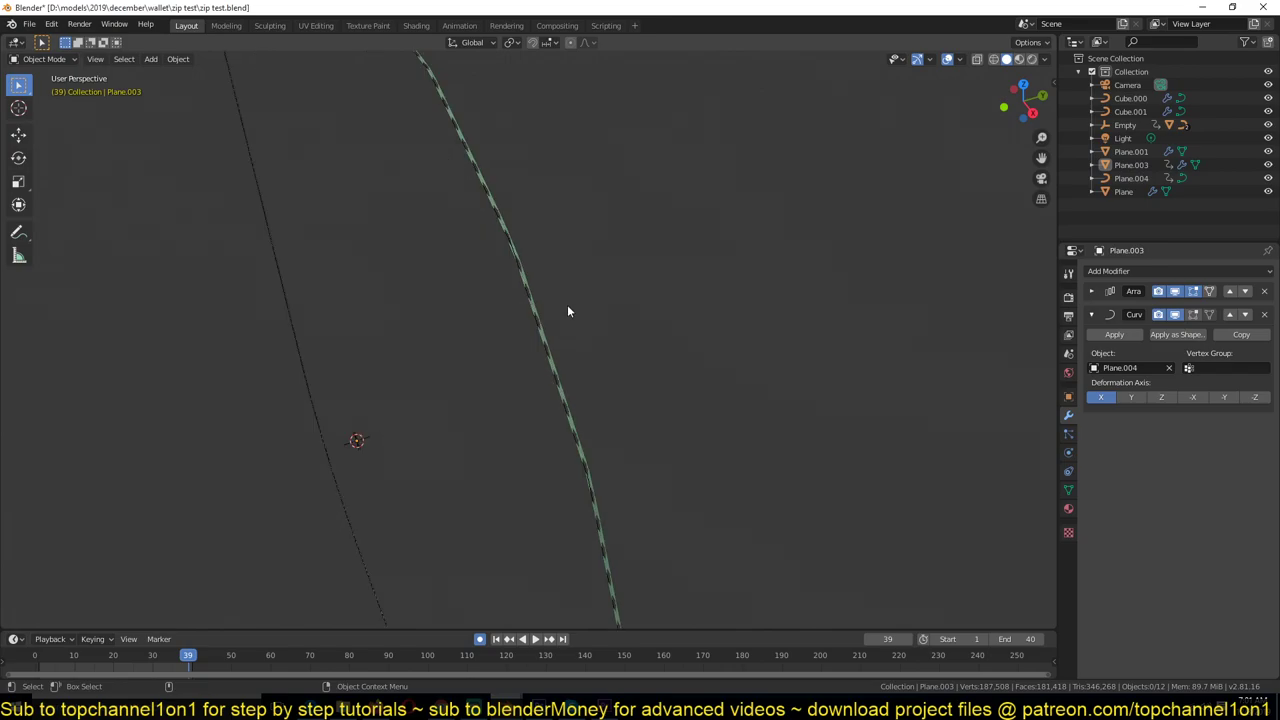
# - Scale the arrayed teeth by about 8.4 along the global Y axis
pyautogui.click(528, 293)
pyautogui.scroll(2, 576, 292)
pyautogui.scroll(-3, 576, 292)
pyautogui.moveTo(576, 292); pyautogui.dragTo(779, 298, button='middle')
pyautogui.scroll(-3, 779, 298)
pyautogui.scroll(3, 780, 300)
pyautogui.press('s')
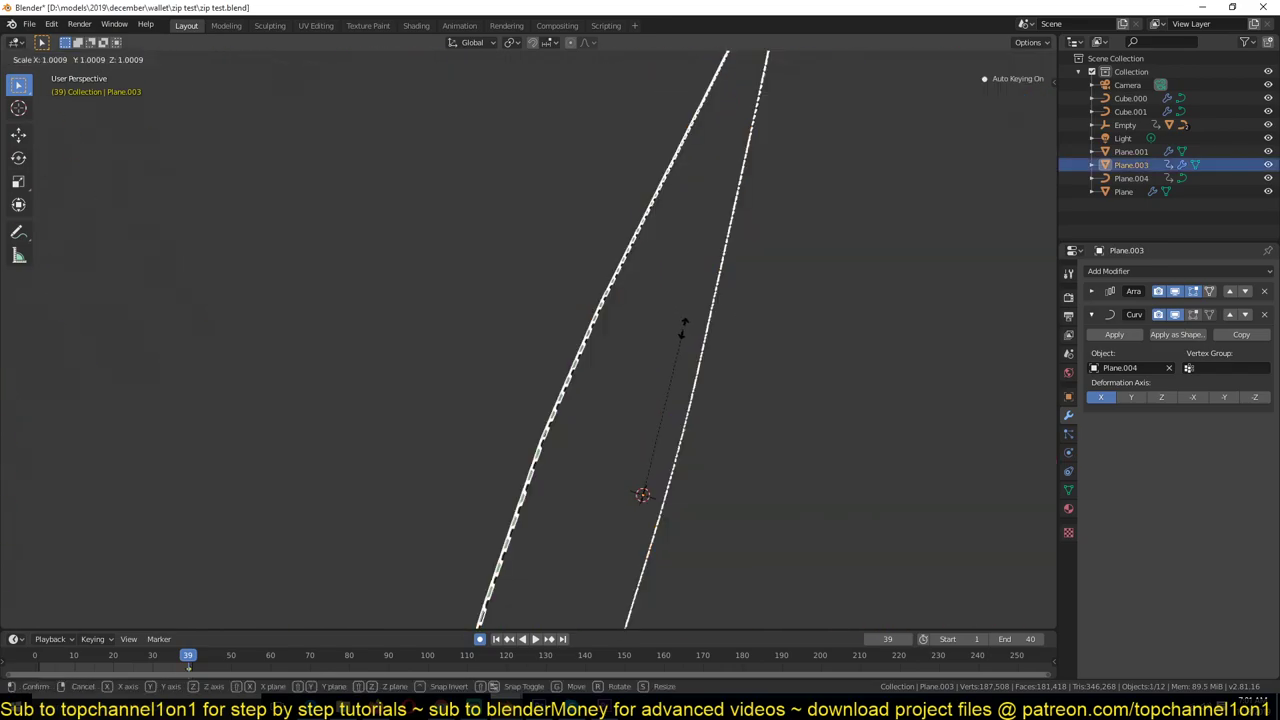
pyautogui.press('y')
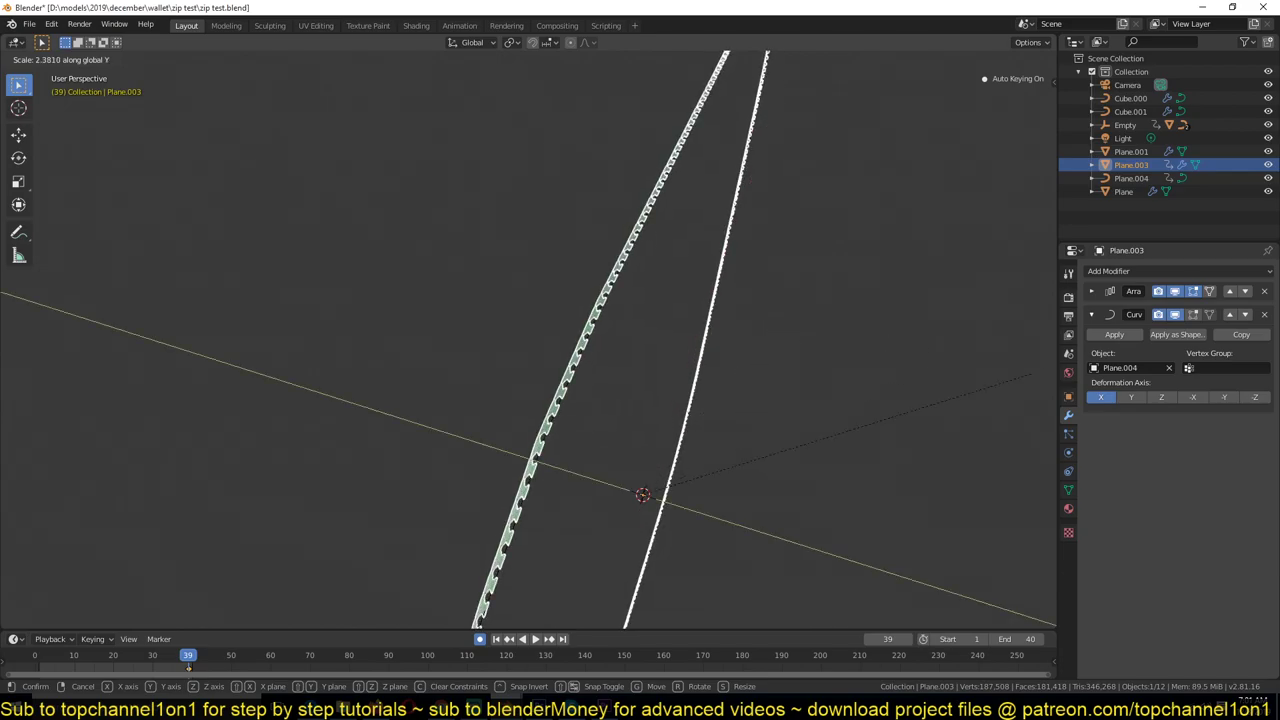
pyautogui.click(968, 446)
pyautogui.moveTo(968, 446); pyautogui.dragTo(781, 422, button='middle')
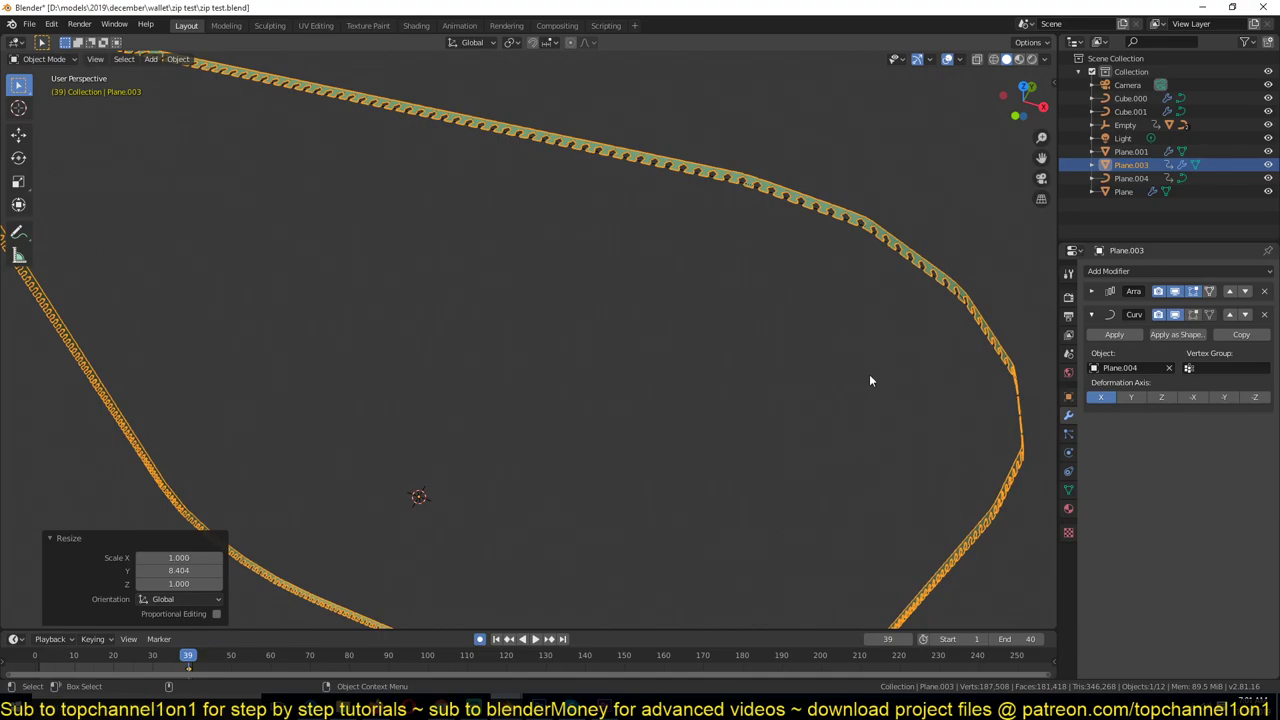
# - Toggle Cyclic on the whole rounded curve Plane.004 so that its loop is open
pyautogui.scroll(-3, 942, 366)
pyautogui.click(845, 384)
pyautogui.click(804, 401)
pyautogui.press('Tab')
pyautogui.press('a')
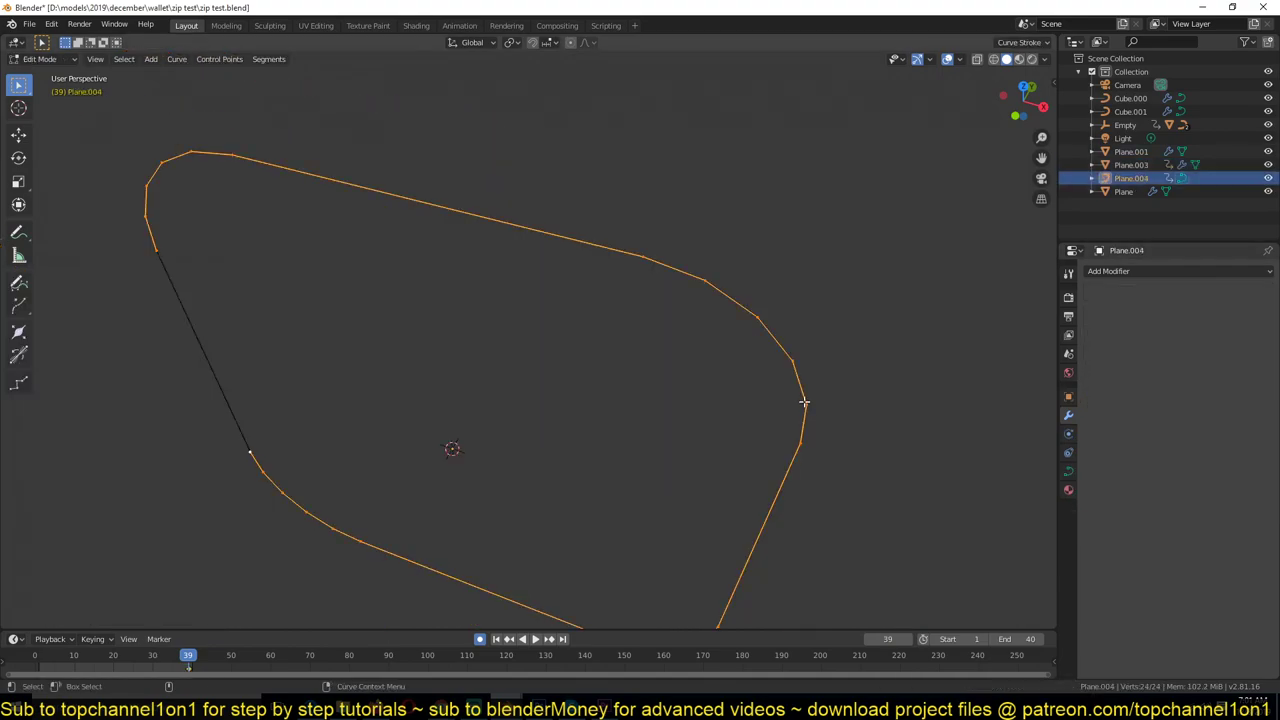
pyautogui.hotkey('alt', 'a')
pyautogui.press('a')
pyautogui.hotkey('alt', 'c')
pyautogui.press('Tab')
pyautogui.moveTo(546, 409); pyautogui.dragTo(643, 409, button='middle')
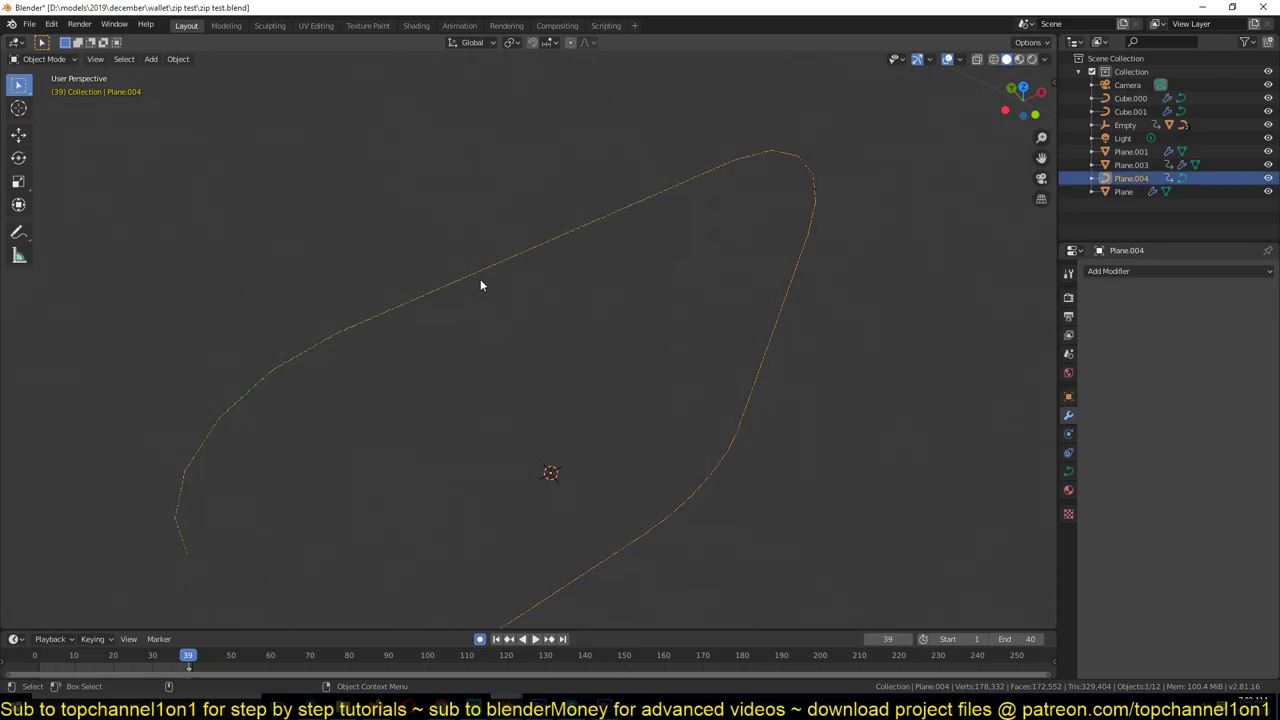
# - Set the spline type of the rounded curve Plane.004 to Bezier
pyautogui.moveTo(665, 341); pyautogui.dragTo(389, 377, button='middle')
pyautogui.click(364, 318)
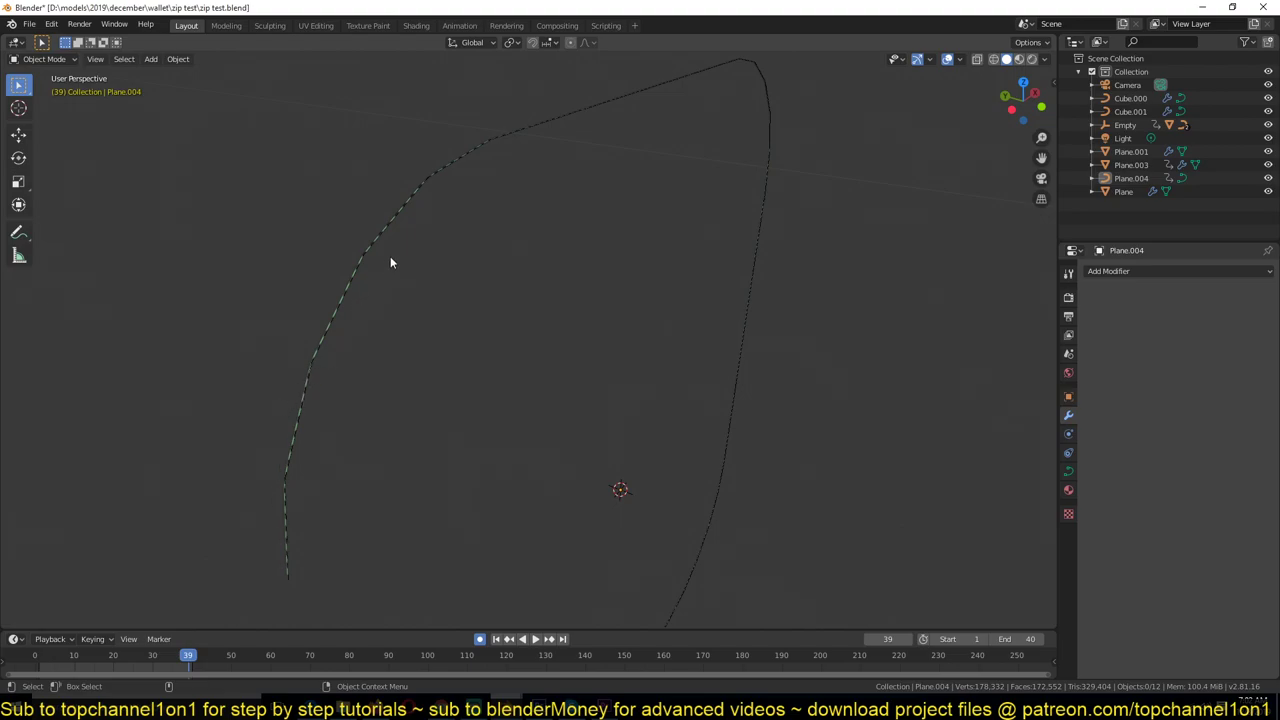
pyautogui.click(301, 382)
pyautogui.click(308, 394)
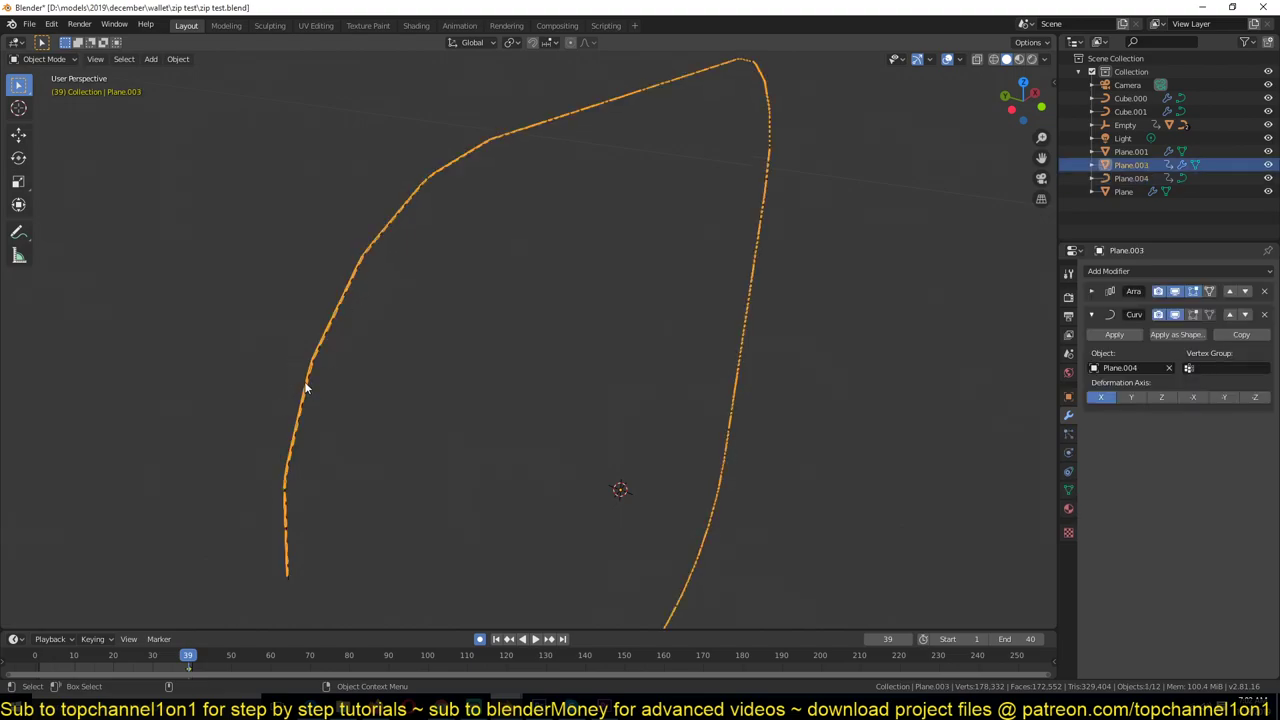
pyautogui.click(307, 385)
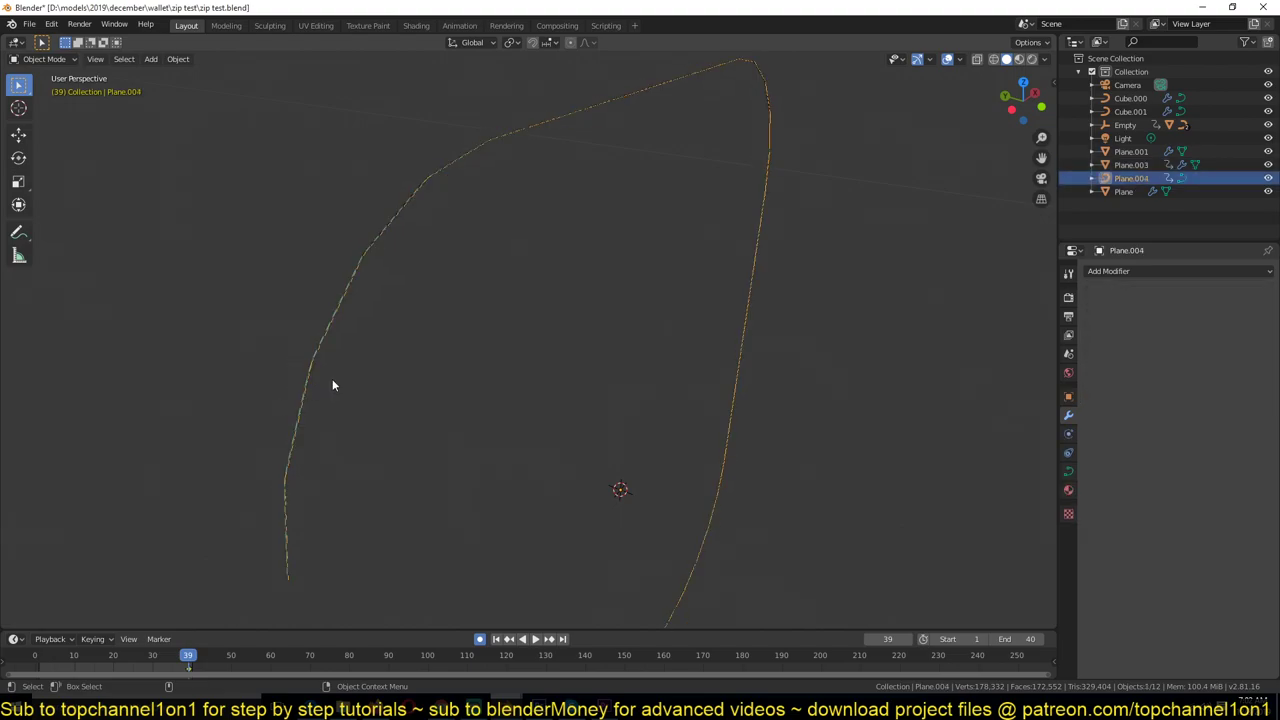
pyautogui.press('Tab')
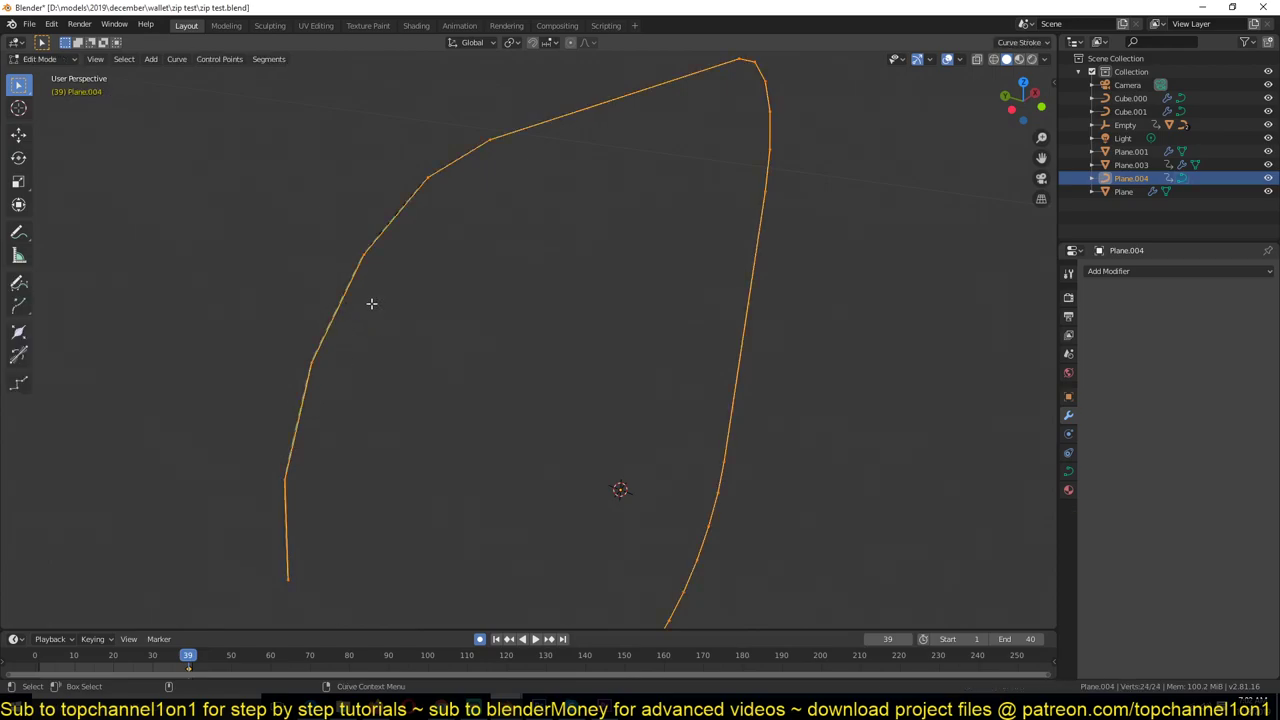
pyautogui.rightClick(396, 207)
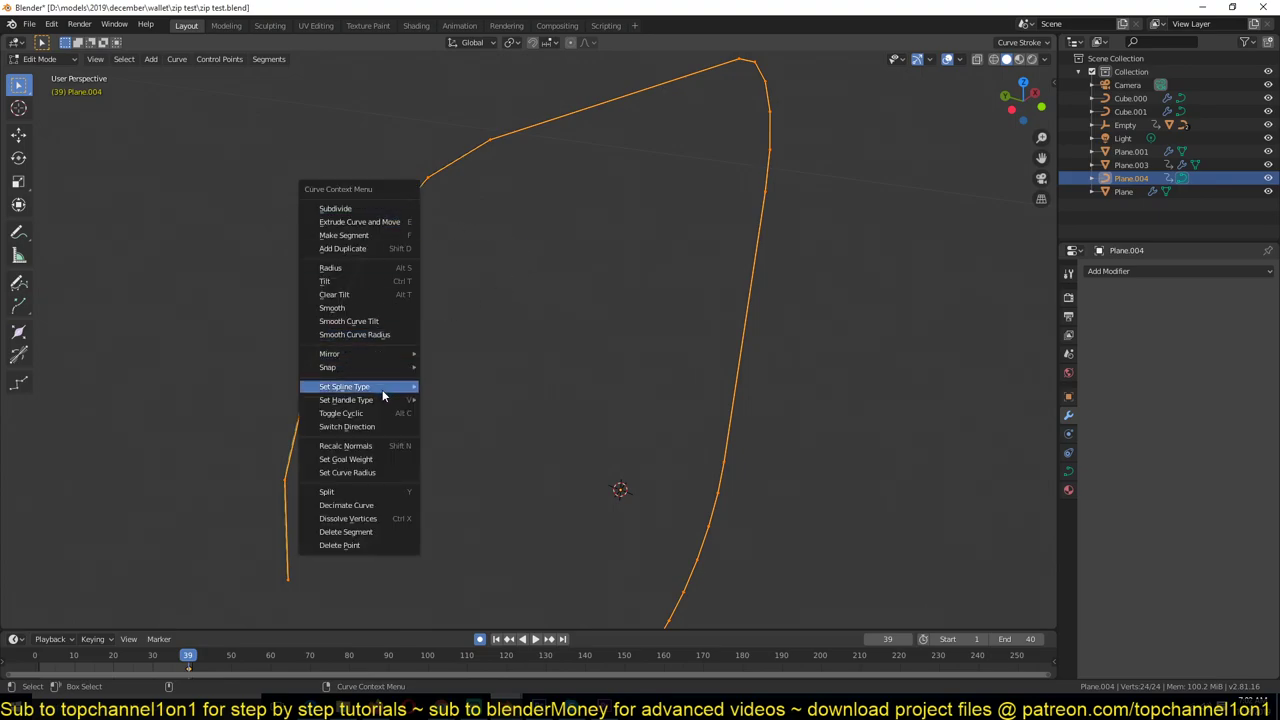
pyautogui.moveTo(388, 389)
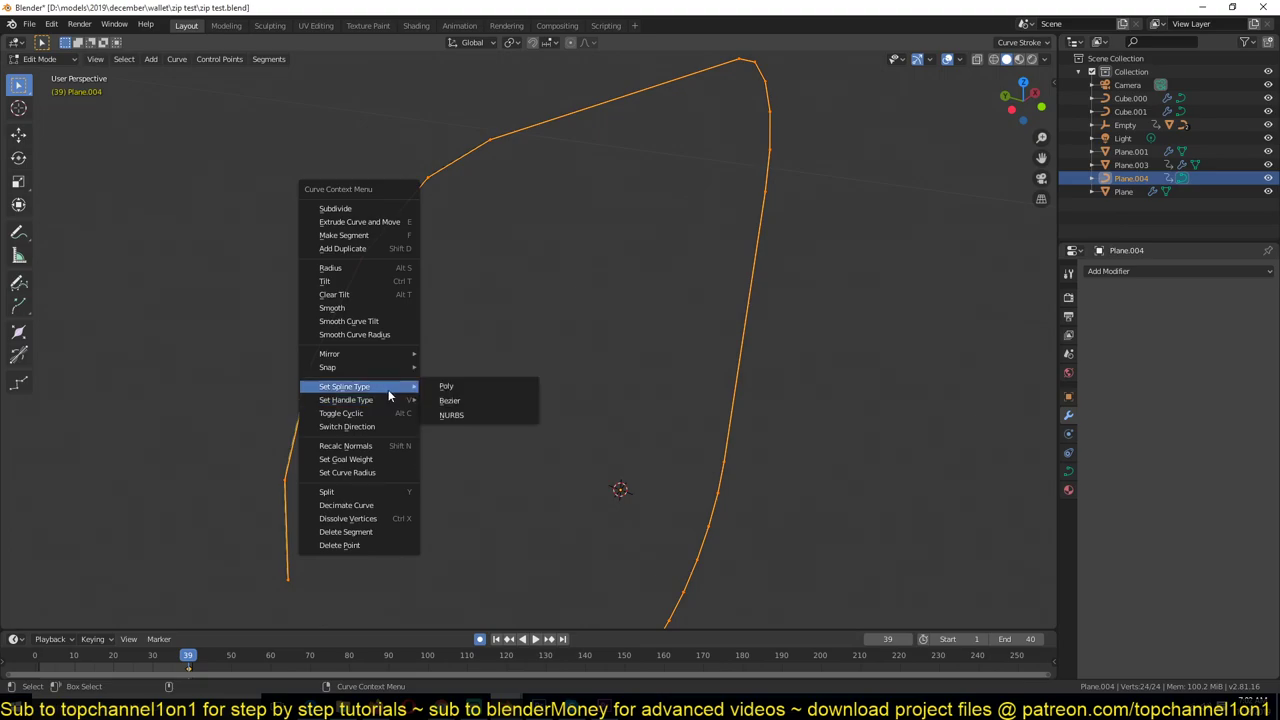
pyautogui.click(471, 402)
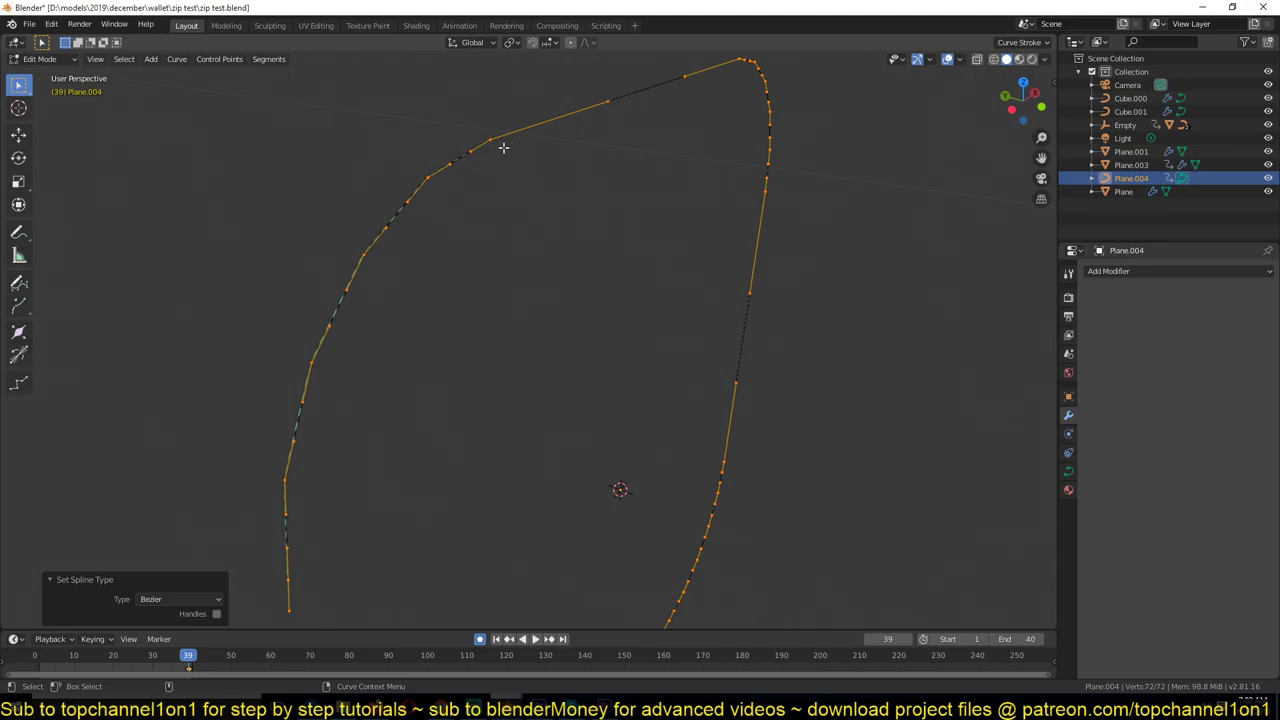
# - Set the handle type of all the rounded curve's control points to Automatic
pyautogui.rightClick(395, 236)
pyautogui.press('v')
pyautogui.moveTo(430, 250); pyautogui.dragTo(404, 244, button='middle')
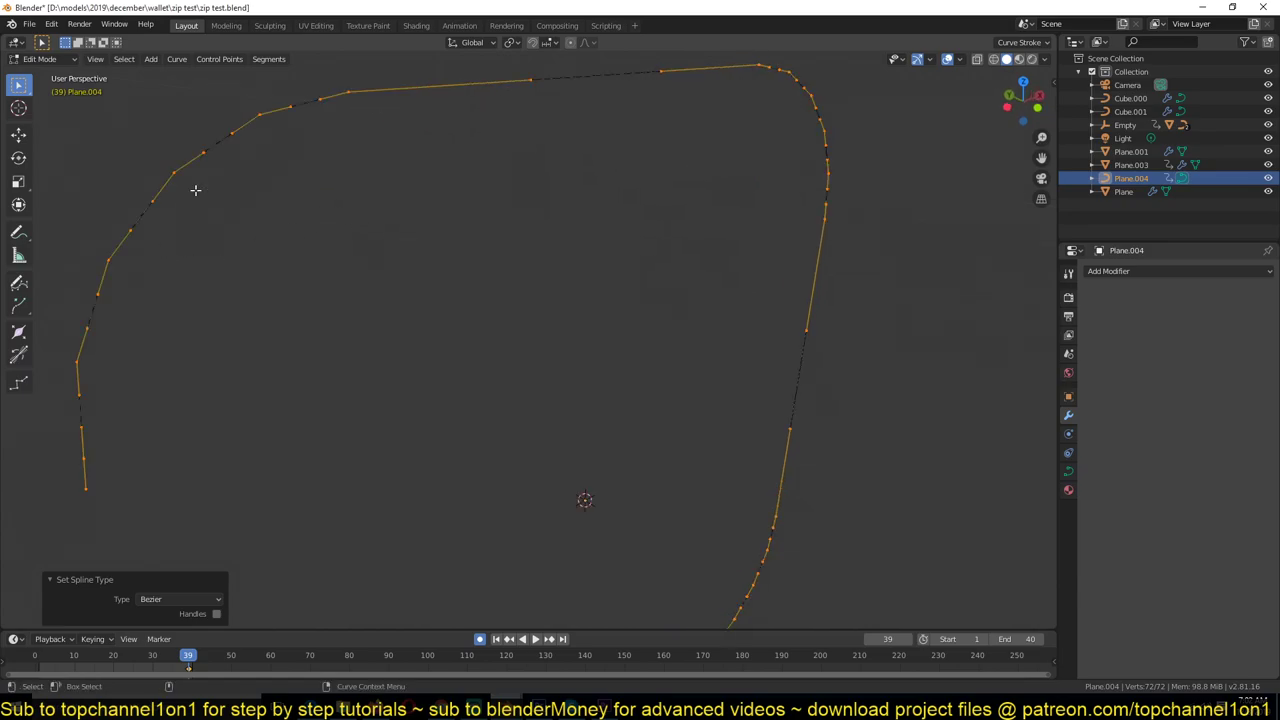
pyautogui.rightClick(340, 229)
pyautogui.moveTo(321, 243)
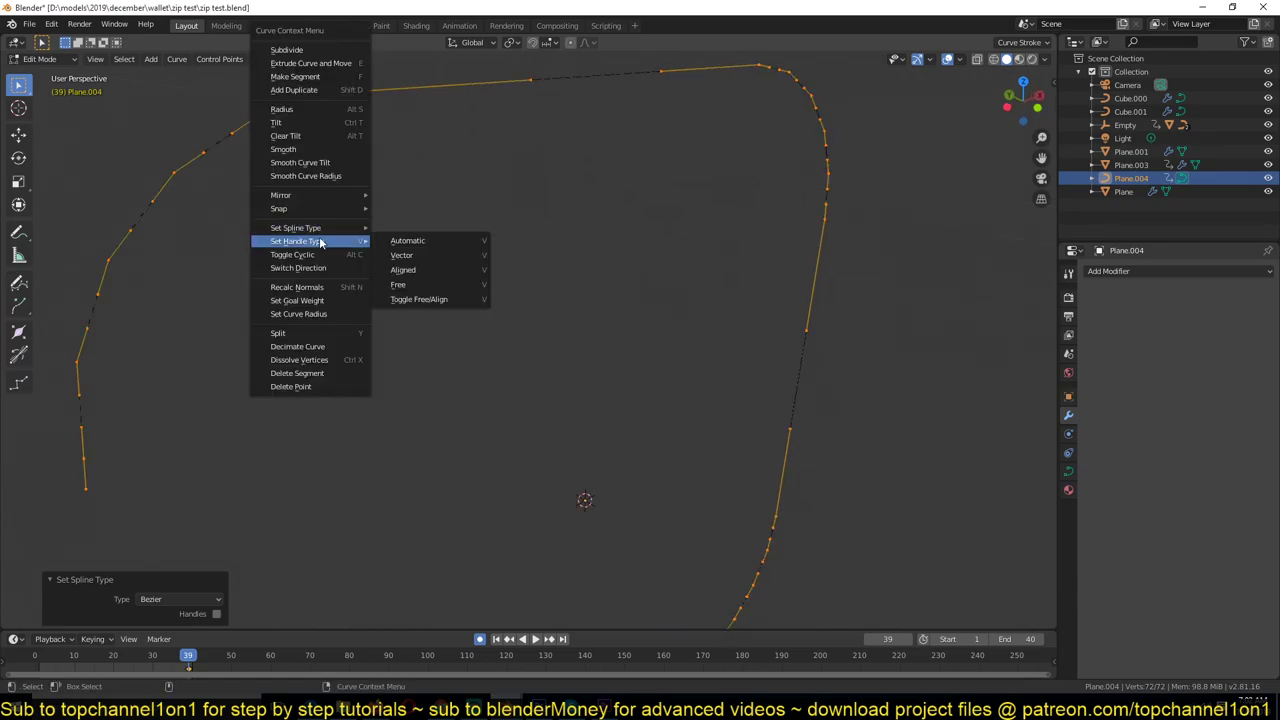
pyautogui.click(448, 243)
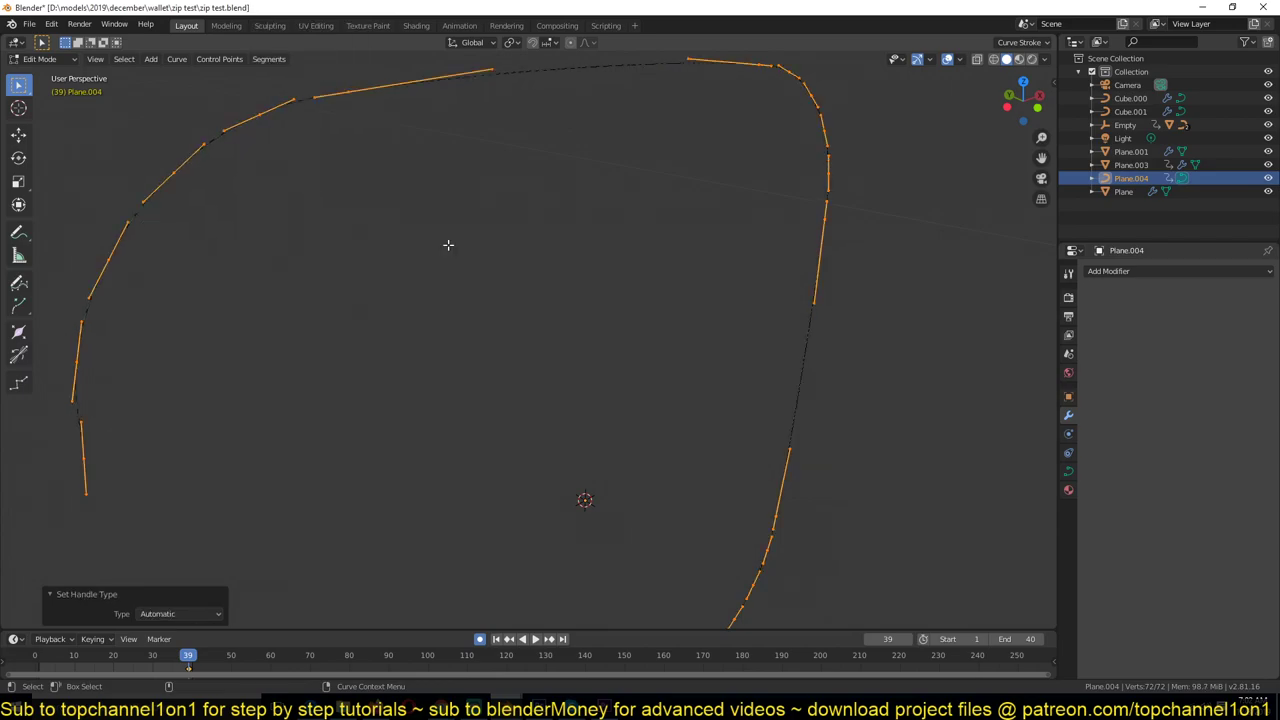
pyautogui.press('Tab')
# - Disable the viewport display of the teeth's Curve modifier
pyautogui.moveTo(442, 250); pyautogui.dragTo(503, 264, button='middle')
pyautogui.scroll(2, 503, 264)
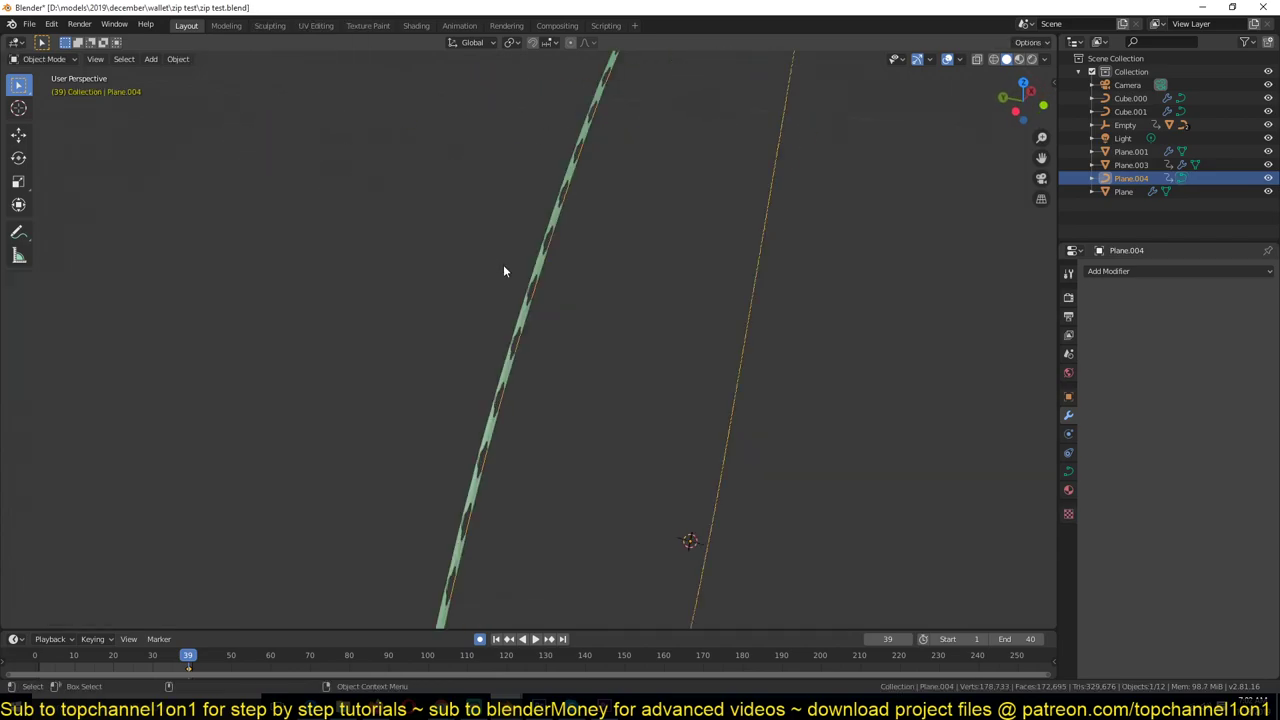
pyautogui.click(521, 272)
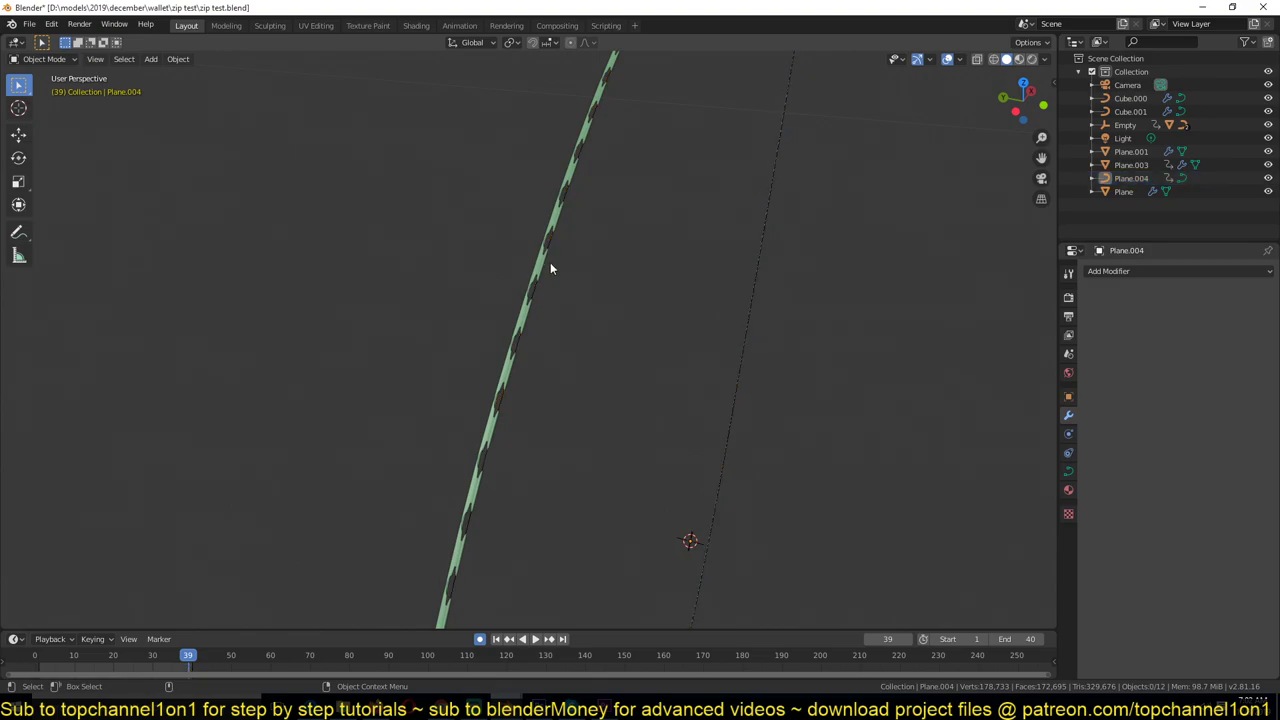
pyautogui.click(549, 263)
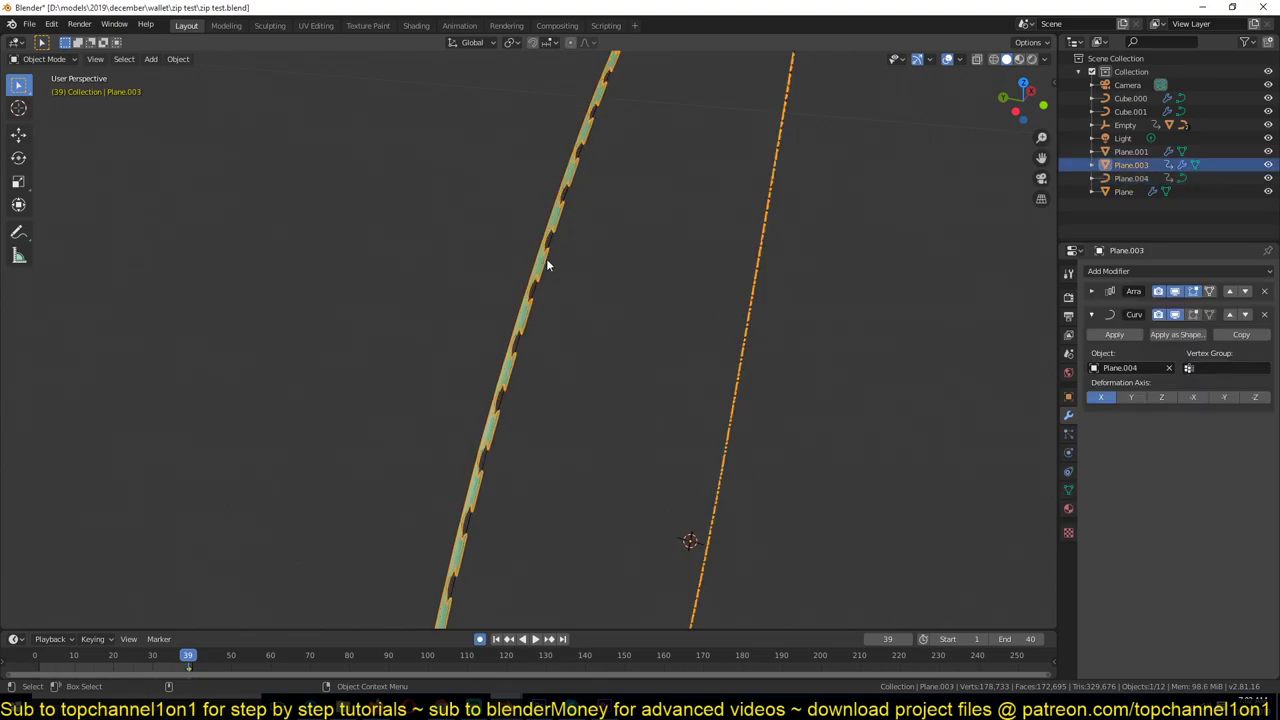
pyautogui.click(1177, 316)
pyautogui.moveTo(978, 333); pyautogui.dragTo(815, 142, button='middle')
pyautogui.scroll(3, 876, 321)
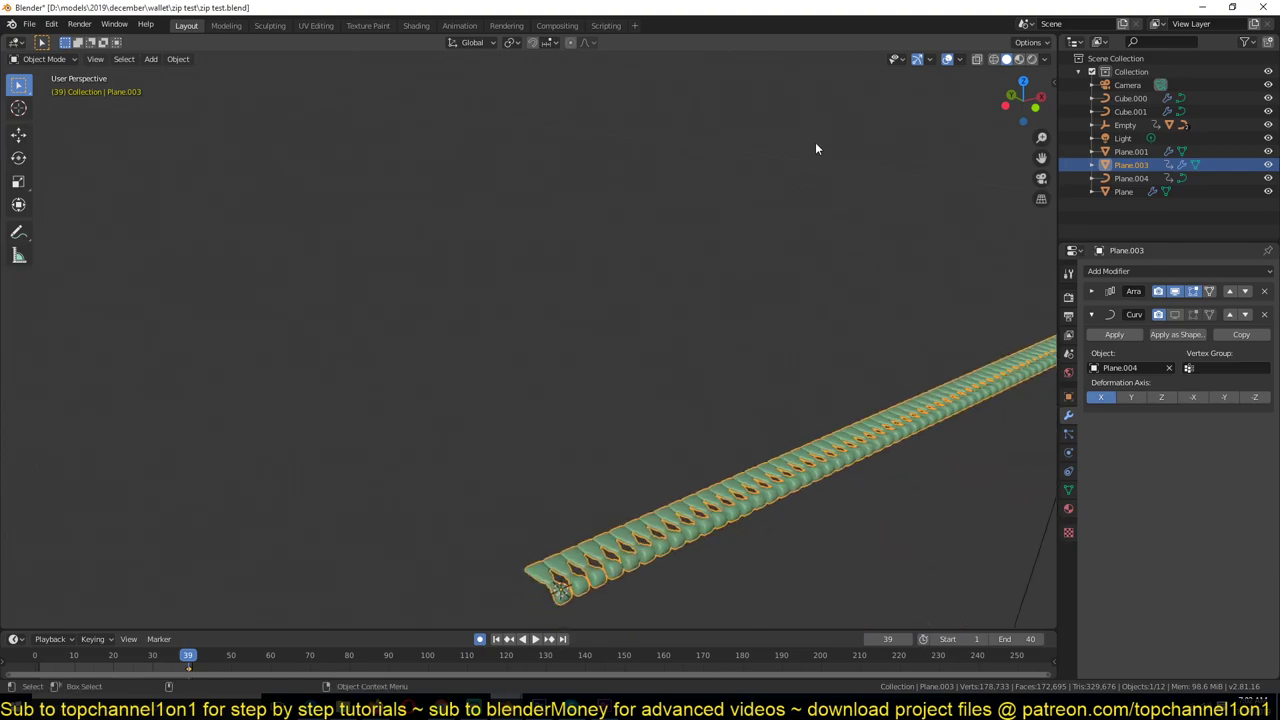
# - Apply the rounded curve's scale and rotation, and apply the rotation of the teeth
pyautogui.rightClick(740, 273)
pyautogui.click(740, 275)
pyautogui.click(818, 235)
pyautogui.hotkey('ctrl', 'a')
pyautogui.click(818, 228)
pyautogui.hotkey('ctrl', 'a')
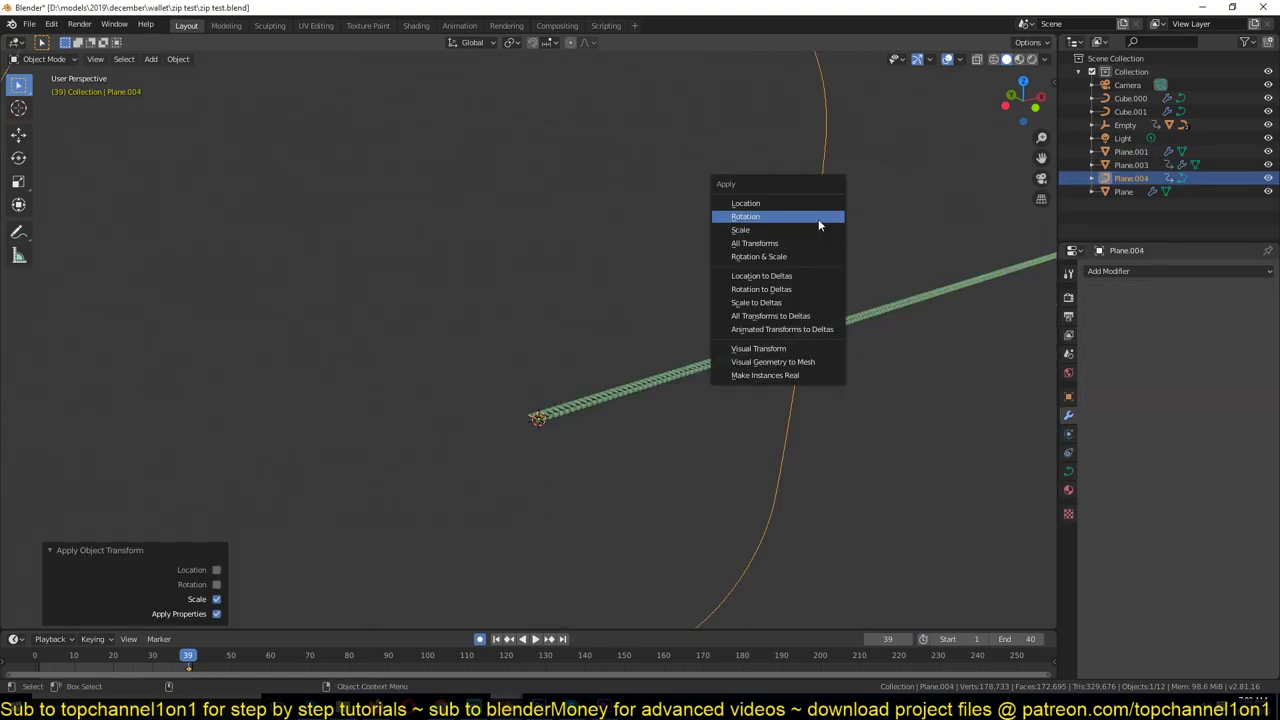
pyautogui.click(818, 225)
pyautogui.click(846, 320)
pyautogui.hotkey('ctrl', 'a')
pyautogui.click(840, 320)
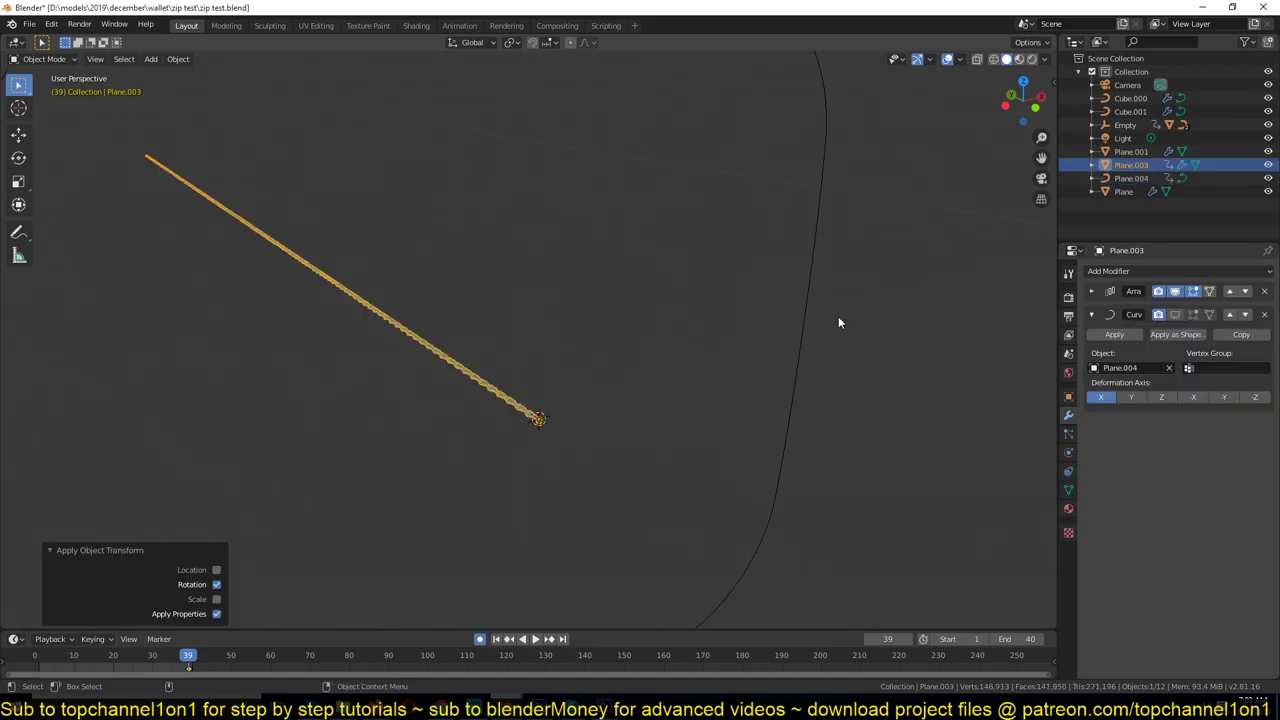
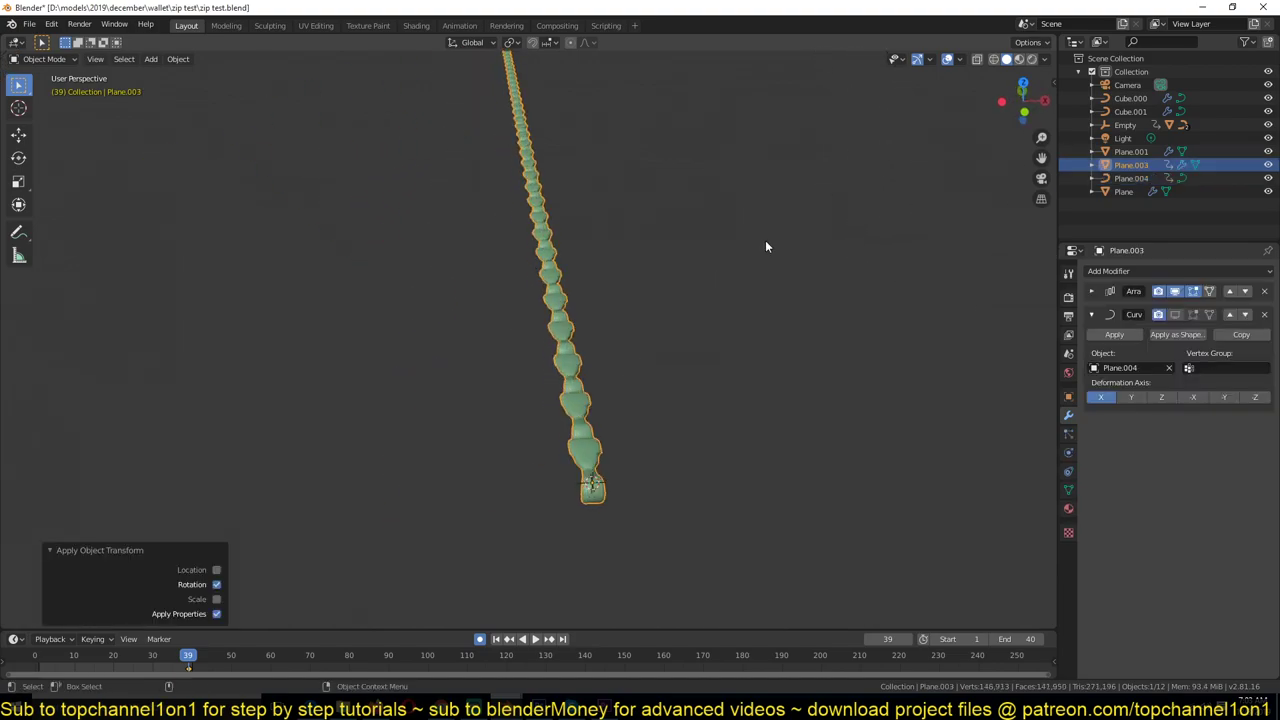
# - Set the relative offset of the teeth's Array modifier to 1 on X and 0 on Y
pyautogui.moveTo(765, 240)
pyautogui.mouseDown(button='middle')
pyautogui.moveTo(818, 230)
pyautogui.moveTo(777, 241)
pyautogui.mouseUp(button='middle')
pyautogui.scroll(-3, 796, 414)
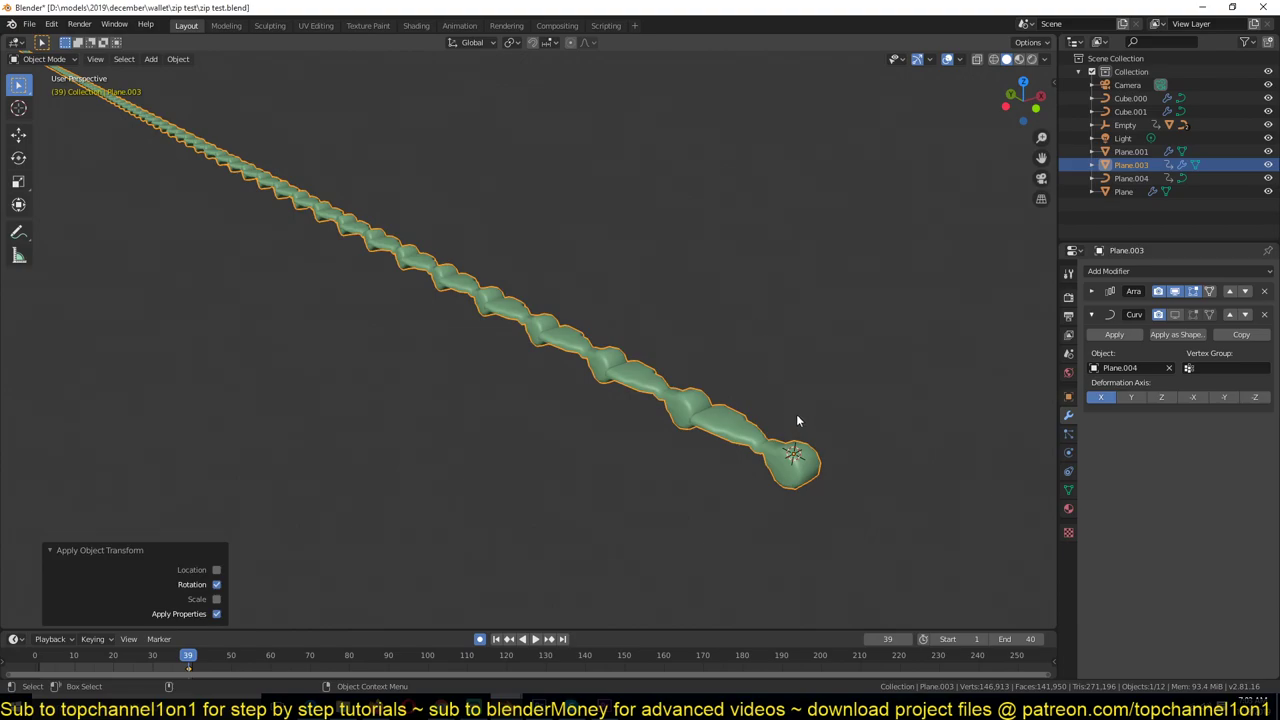
pyautogui.click(1092, 292)
pyautogui.click(1225, 392)
pyautogui.write('0')
pyautogui.press('Return')
pyautogui.click(1224, 378)
pyautogui.write('1')
pyautogui.press('Return')
pyautogui.scroll(-12, 748, 366)
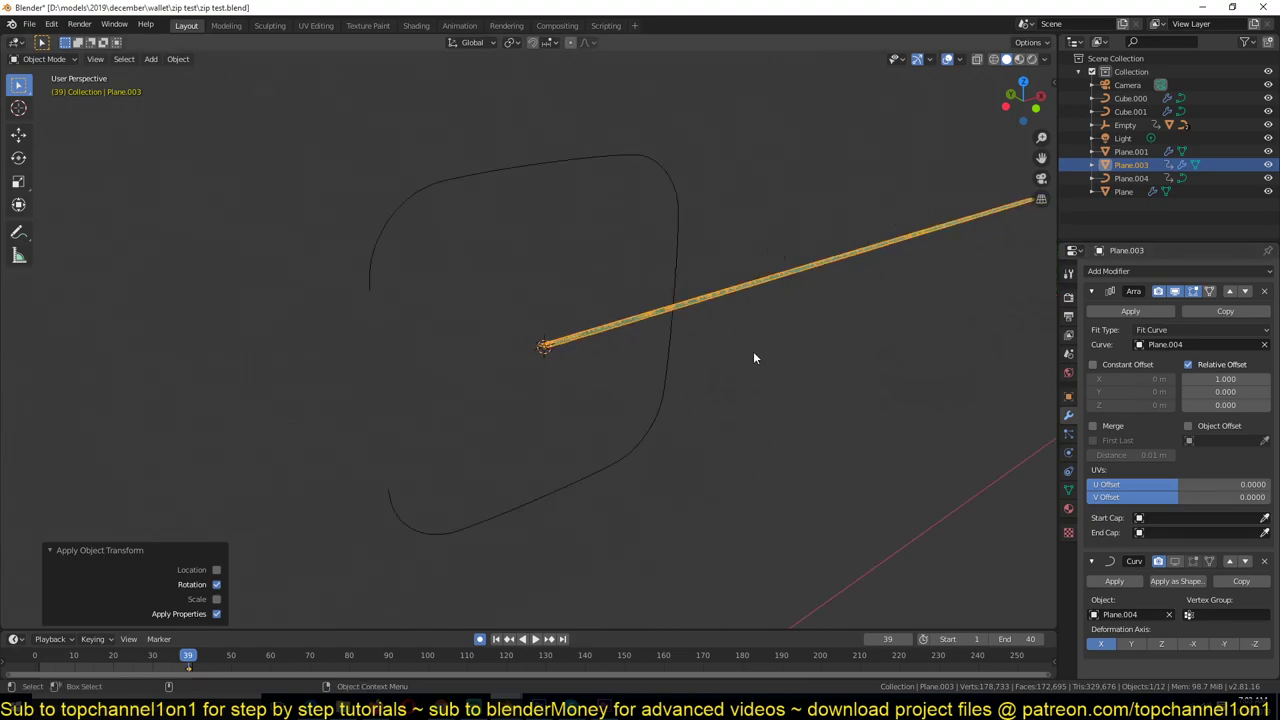
# - Re-enable the viewport display of the teeth's Curve modifier
pyautogui.click(1091, 291)
pyautogui.click(1172, 315)
pyautogui.moveTo(340, 318); pyautogui.dragTo(434, 332, button='middle')
pyautogui.scroll(4, 514, 325)
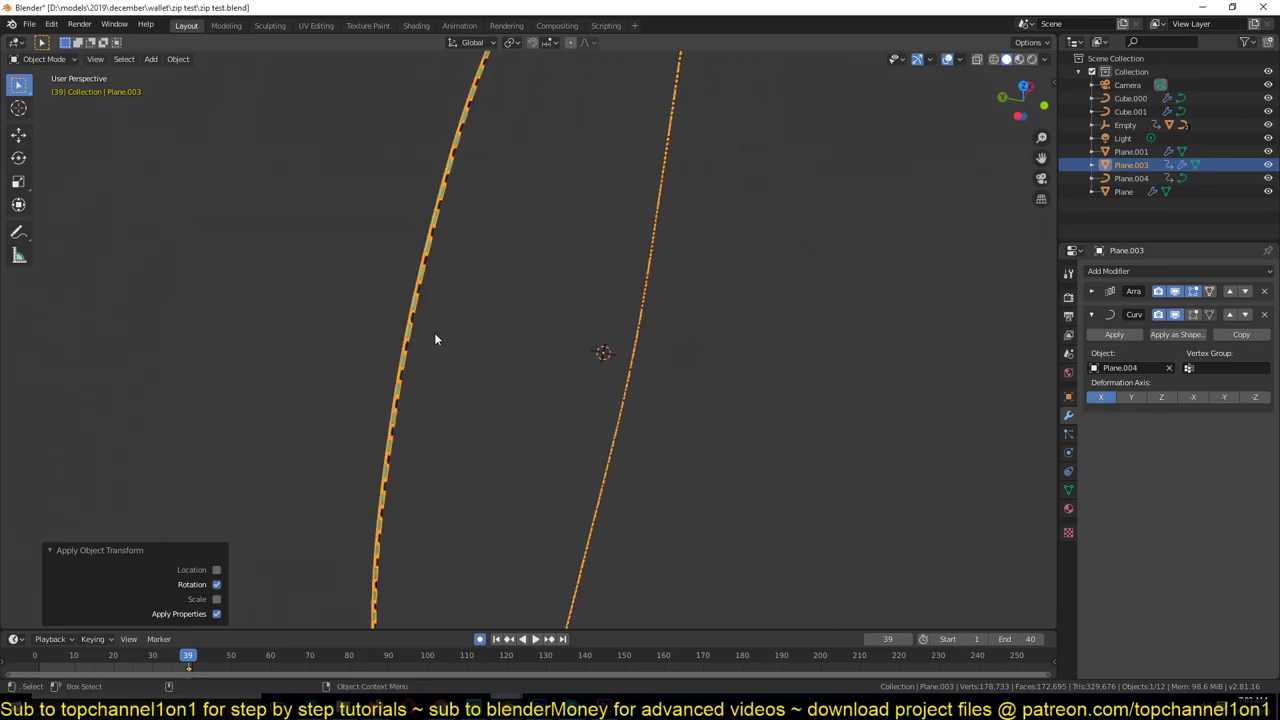
# - Scale the curved teeth by about 3.24 along the global Y axis
pyautogui.press('s')
pyautogui.press('x')
pyautogui.rightClick(400, 336)
pyautogui.press('s')
pyautogui.press('y')
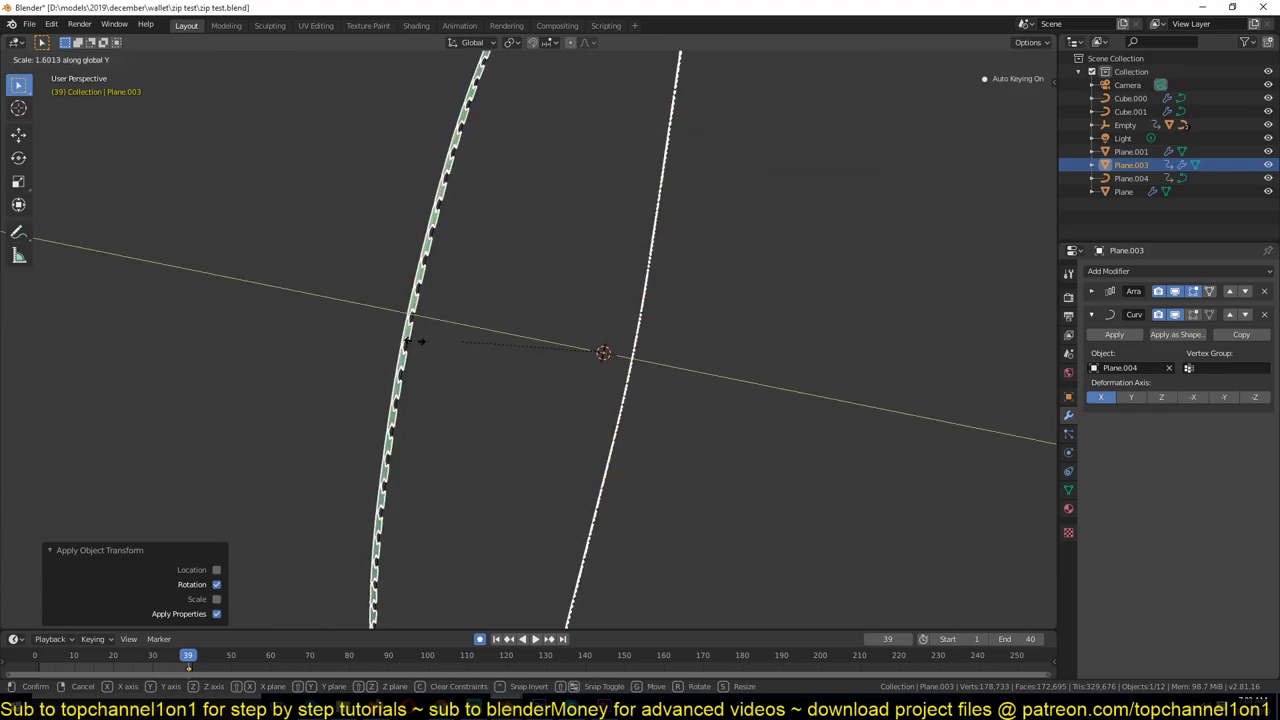
pyautogui.click(314, 327)
pyautogui.moveTo(332, 326); pyautogui.dragTo(418, 371, button='middle')
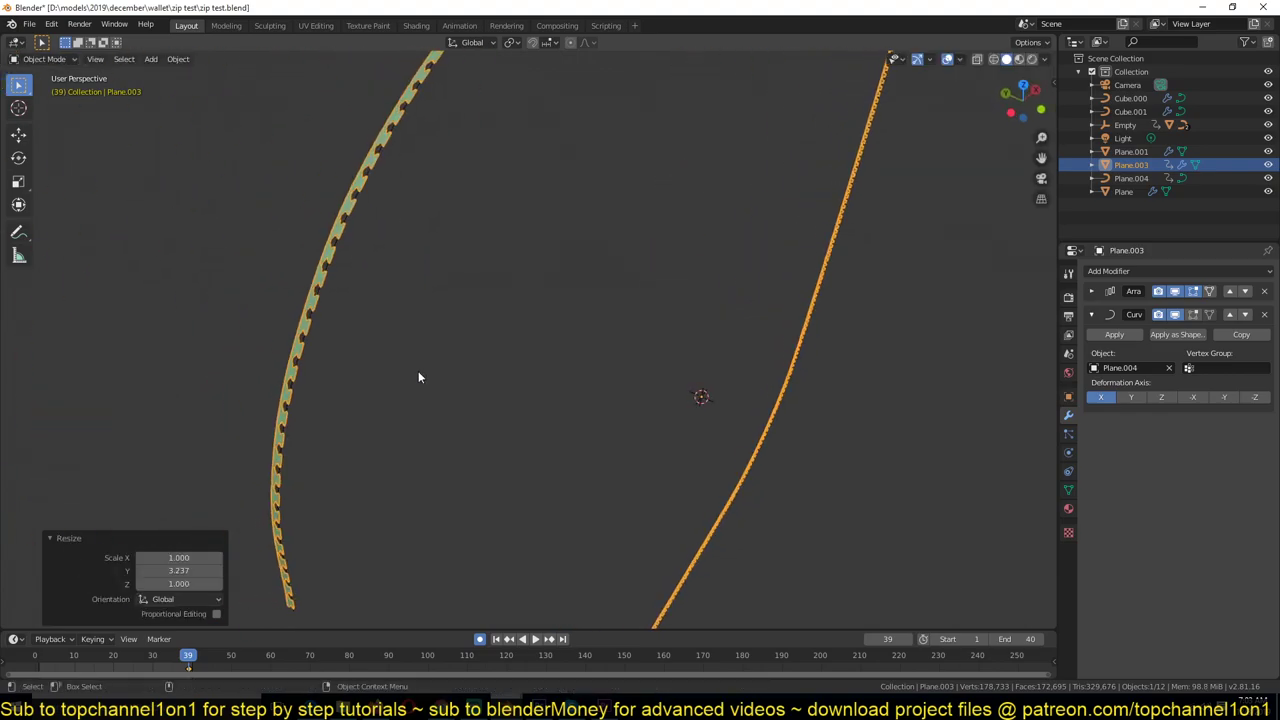
# - Scale the teeth by about 7.2 along the global Z axis
pyautogui.press('s')
pyautogui.press('z')
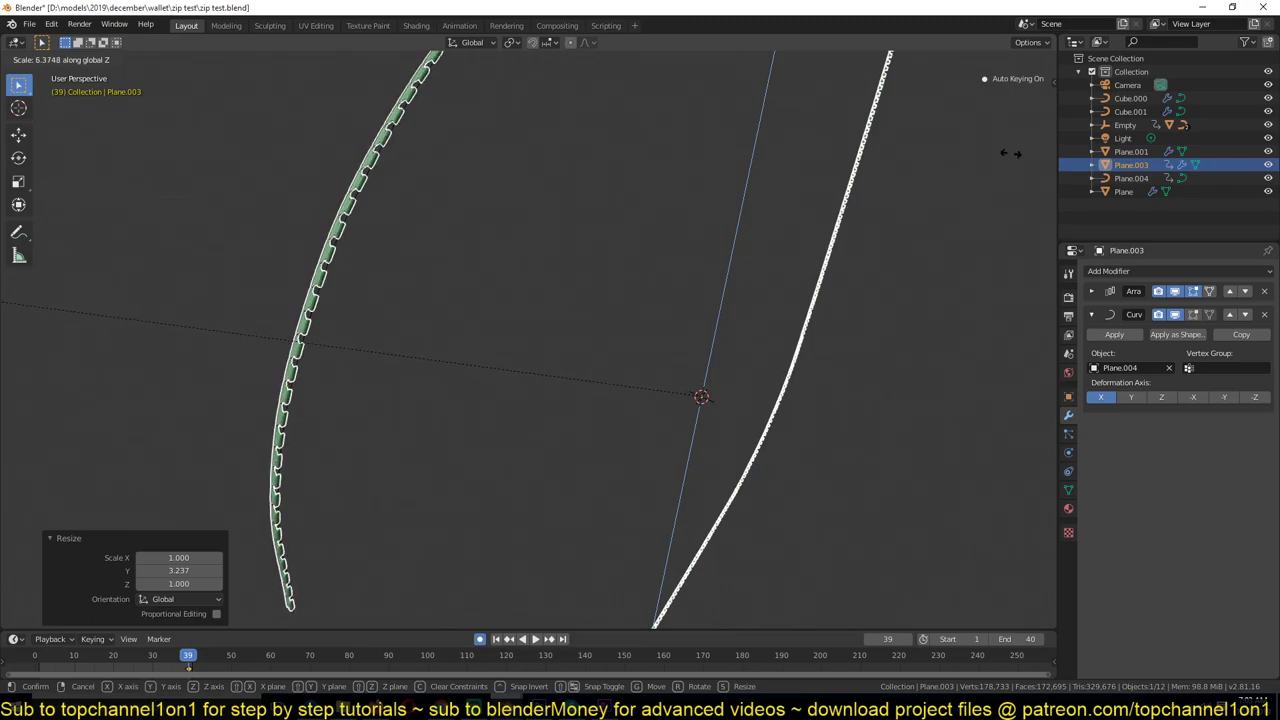
pyautogui.click(894, 137)
pyautogui.moveTo(894, 137); pyautogui.dragTo(797, 151, button='middle')
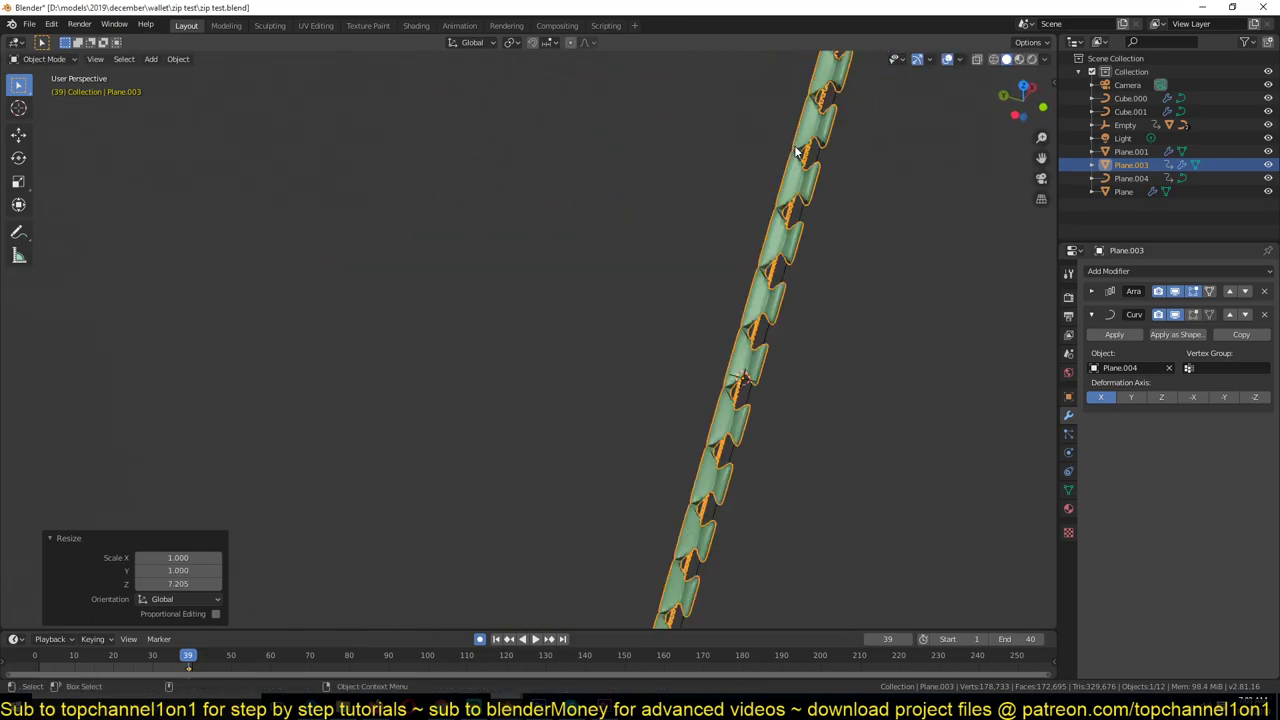
# - Scale the teeth further along the global Y axis to make each tooth longer
pyautogui.press('s')
pyautogui.press('x')
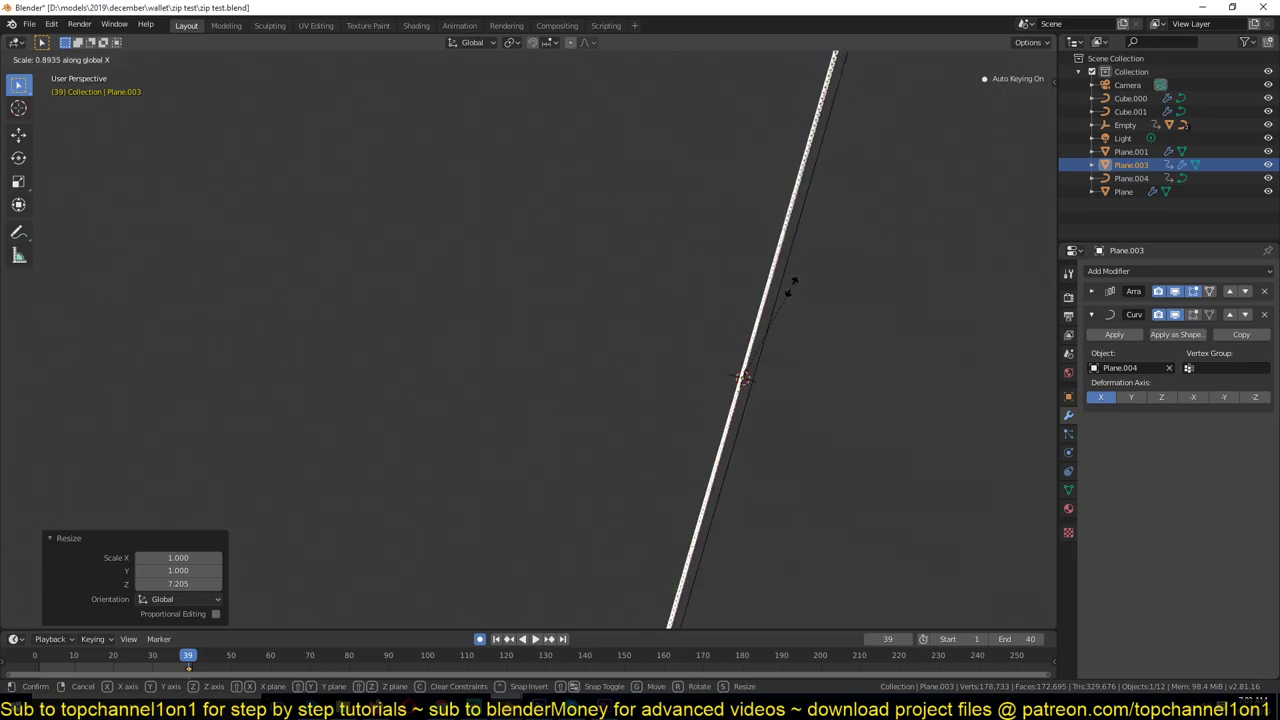
pyautogui.press('y')
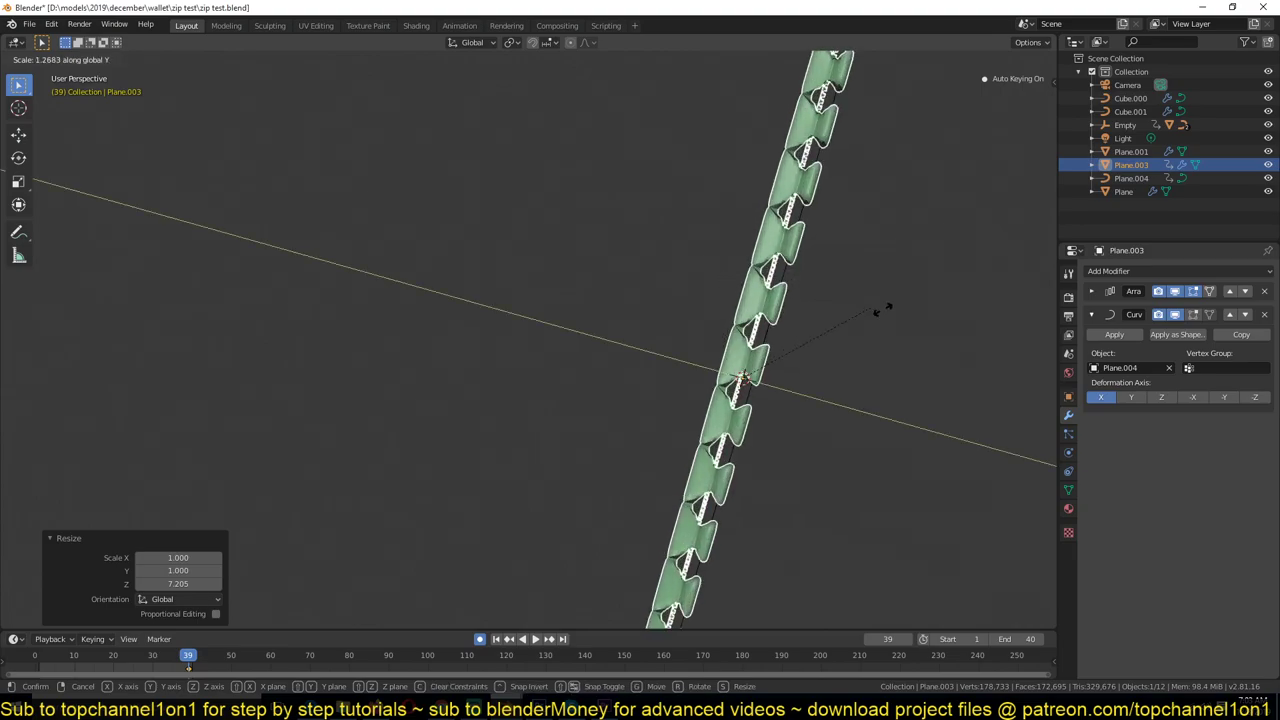
pyautogui.click(210, 360)
pyautogui.click(210, 360)
pyautogui.moveTo(210, 360); pyautogui.dragTo(501, 367, button='middle')
pyautogui.scroll(5, 510, 367)
pyautogui.click(345, 308)
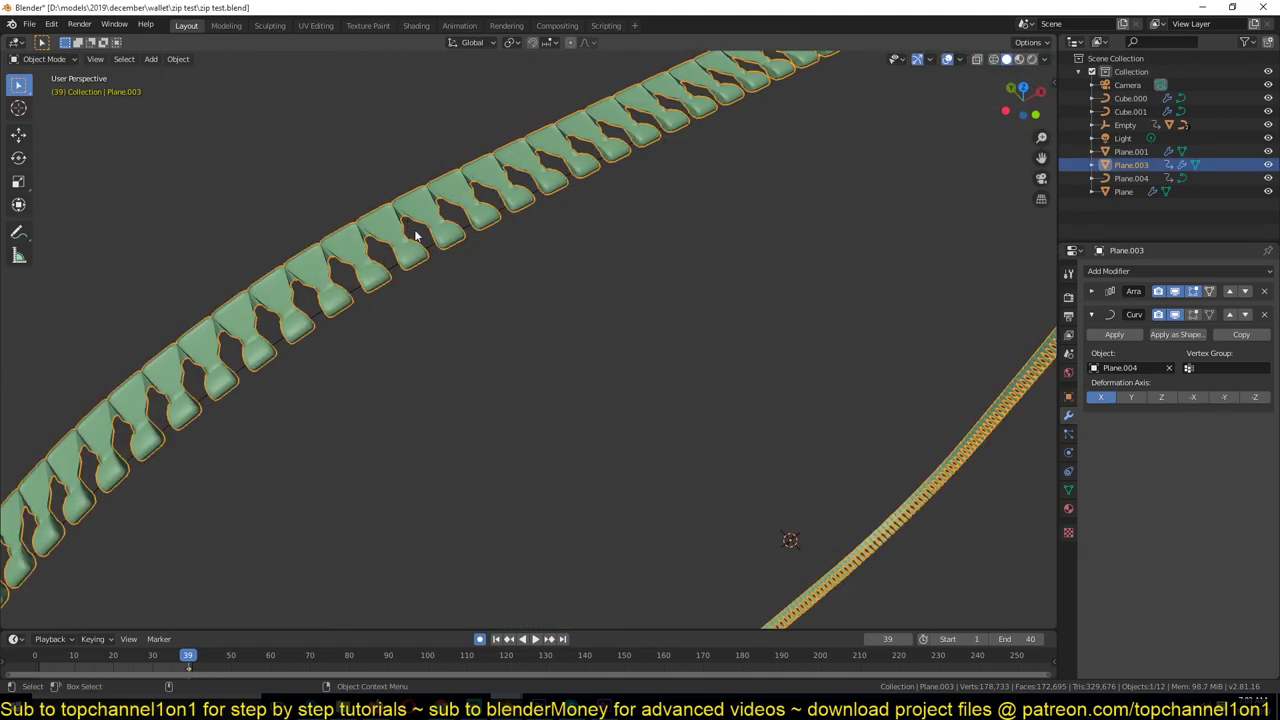
# - In the top view, place the 3D cursor in the empty area at about X 0.76 m, Y 0.156 m
pyautogui.scroll(-5, 545, 298)
pyautogui.moveTo(545, 298); pyautogui.dragTo(625, 316, button='middle')
pyautogui.scroll(-3, 625, 314)
pyautogui.press('KP_7')
pyautogui.keyDown('shift'); pyautogui.moveTo(620, 460); pyautogui.dragTo(716, 213, button='middle'); pyautogui.keyUp('shift')
pyautogui.scroll(3, 581, 355)
pyautogui.scroll(-11, 600, 352)
pyautogui.scroll(-6, 580, 247)
pyautogui.scroll(4, 342, 292)
pyautogui.scroll(3, 246, 292)
pyautogui.keyDown('shift'); pyautogui.moveTo(246, 292); pyautogui.dragTo(429, 404, button='middle'); pyautogui.keyUp('shift')
pyautogui.click(137, 277)
pyautogui.keyDown('shift'); pyautogui.moveTo(714, 200); pyautogui.dragTo(485, 284, button='middle'); pyautogui.keyUp('shift')
pyautogui.scroll(5, 510, 275)
pyautogui.keyDown('shift'); pyautogui.moveTo(654, 267); pyautogui.dragTo(534, 290, button='middle'); pyautogui.keyUp('shift')
pyautogui.keyDown('shift'); pyautogui.rightClick(508, 293); pyautogui.keyUp('shift')
# - Add a Bezier curve at the 3D cursor and scale it down
pyautogui.hotkey('alt', 'a')
pyautogui.hotkey('shift', 'a')
pyautogui.moveTo(475, 300)
pyautogui.click(571, 303)
pyautogui.scroll(-5, 547, 300)
pyautogui.press('s')
pyautogui.click(537, 363)
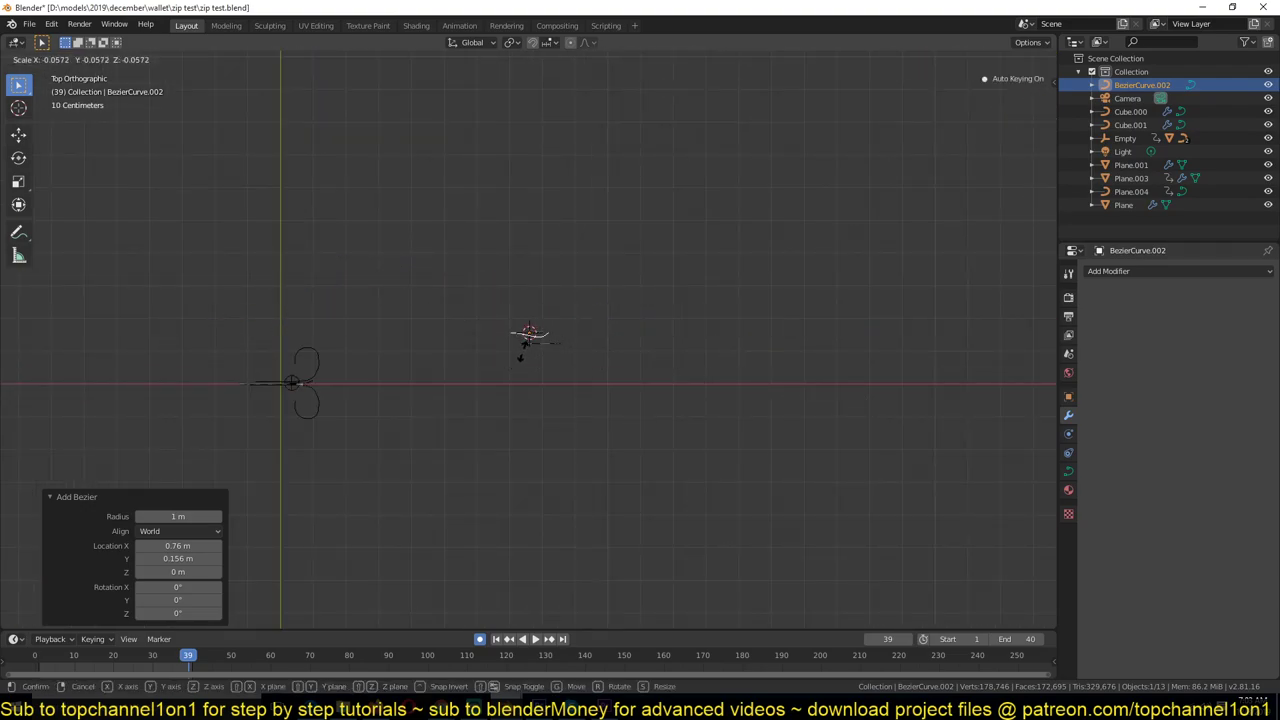
pyautogui.scroll(5, 565, 358)
# - Set the new curve's handles to Vector and extrude its end point about 0.039 m in X and 0.055 m in Y
pyautogui.press('Tab')
pyautogui.scroll(4, 600, 335)
pyautogui.scroll(-2, 605, 333)
pyautogui.press('v')
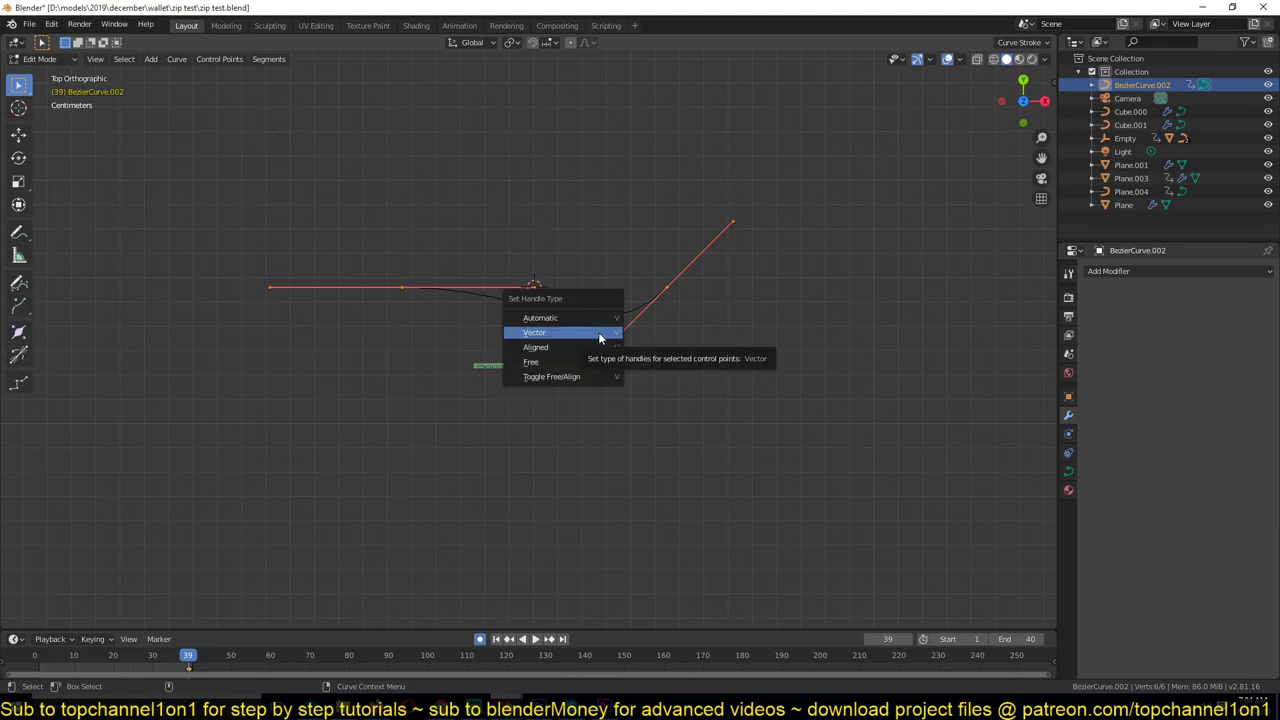
pyautogui.click(599, 335)
pyautogui.press('e')
pyautogui.click(786, 175)
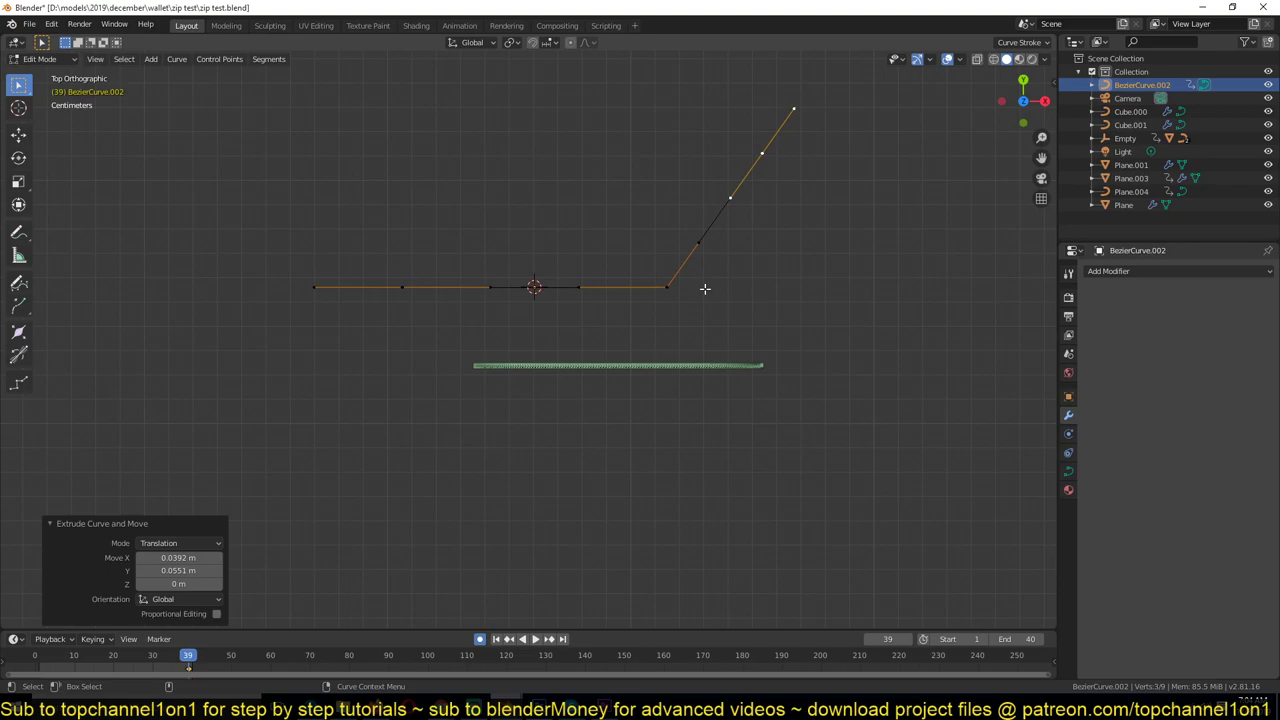
# - Set the handle type of all the Bezier curve's control points to Automatic
pyautogui.press('a')
pyautogui.rightClick(705, 288)
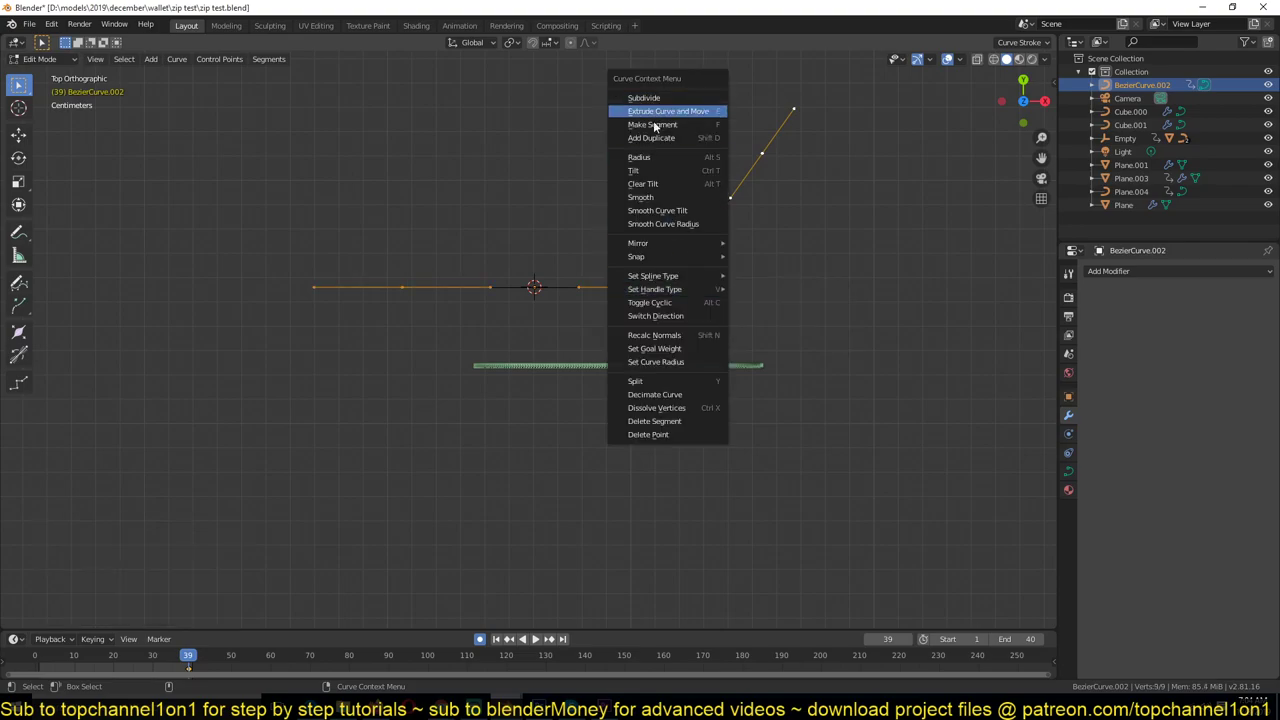
pyautogui.moveTo(672, 280)
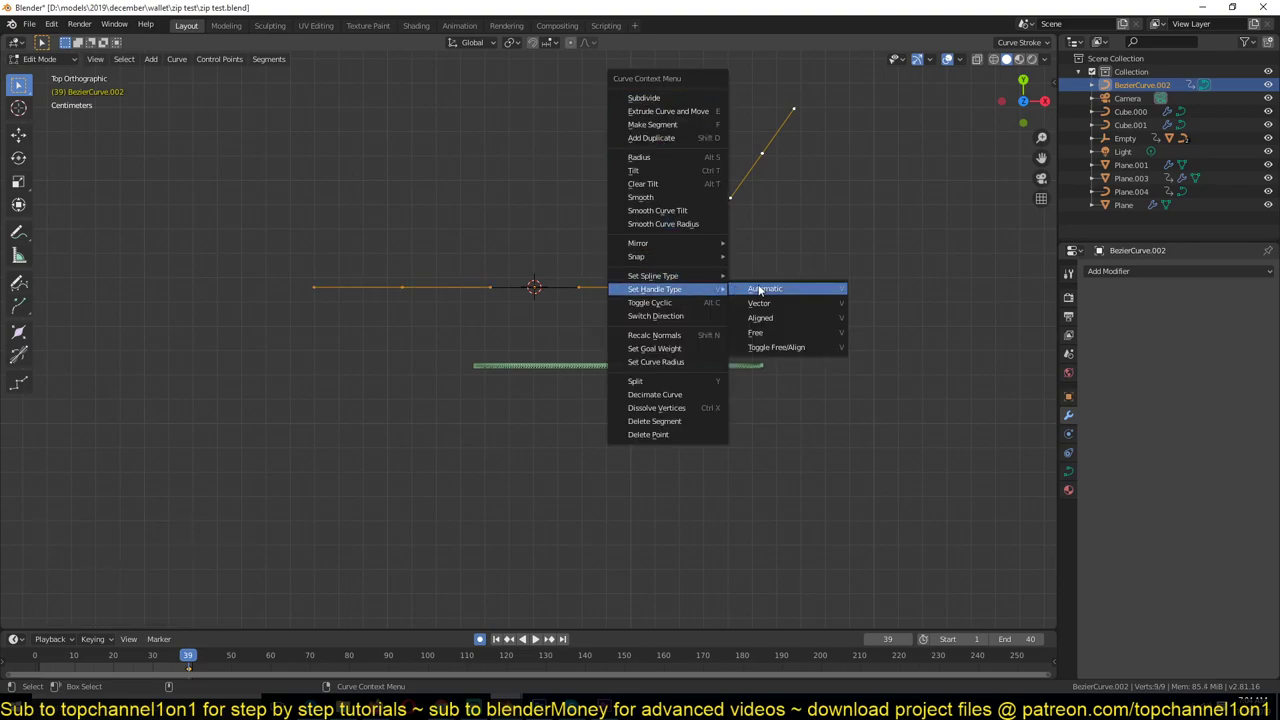
pyautogui.click(760, 285)
# - Move the curve's middle control point slightly up and toward the end point, and return to Object Mode
pyautogui.click(656, 298)
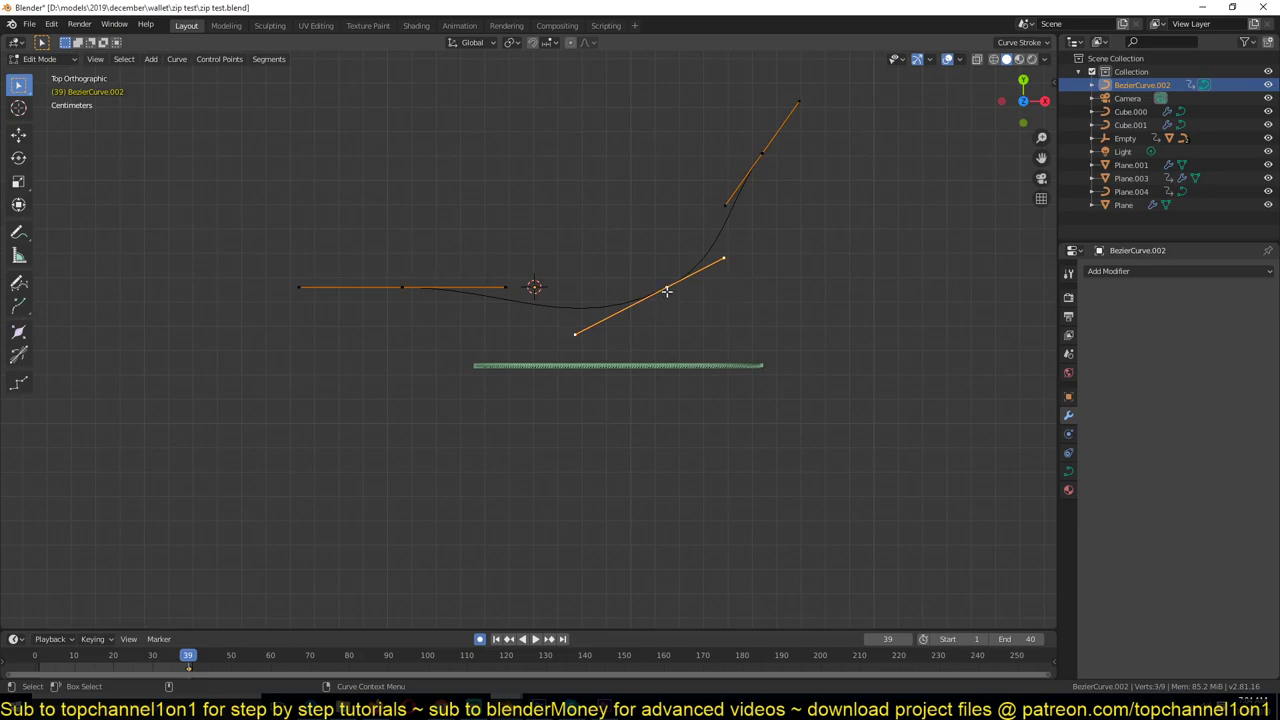
pyautogui.press('h')
pyautogui.hotkey('ctrl', 'z')
pyautogui.press('g')
pyautogui.click(683, 271)
pyautogui.press('Tab')
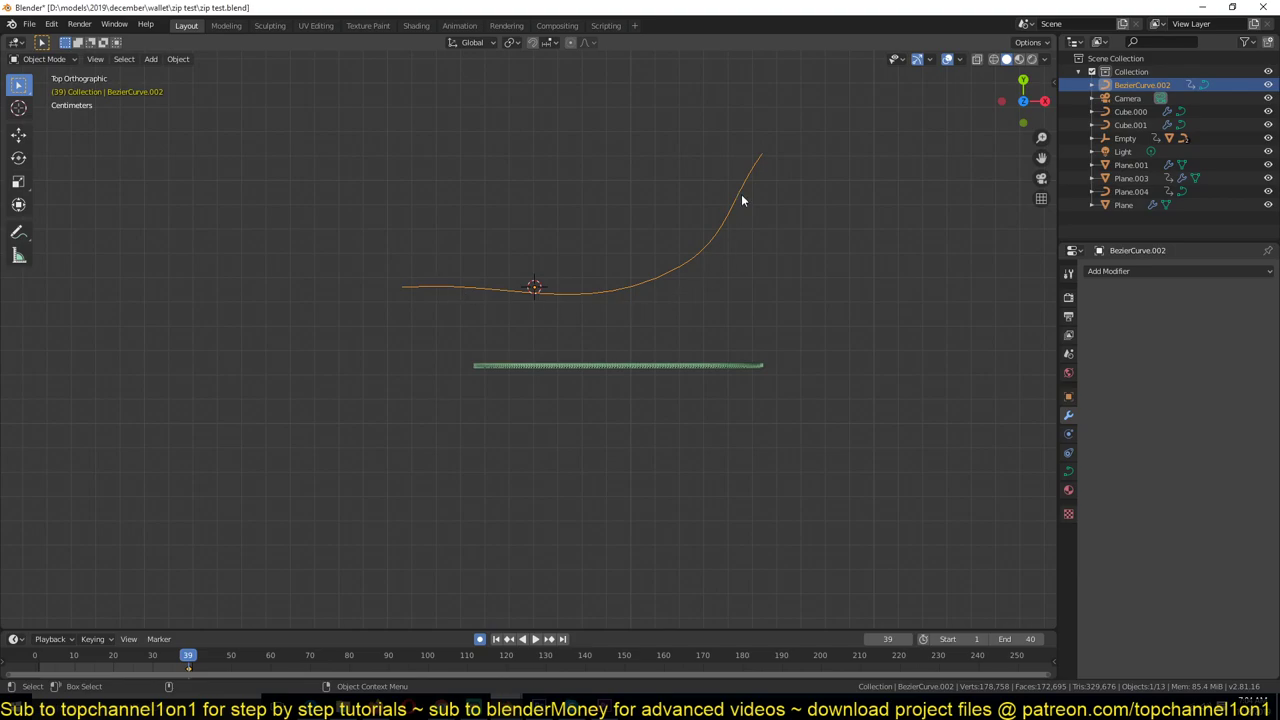
# - Move the Bezier curve down next to the zipper so its flat part runs alongside the teeth
pyautogui.press('g')
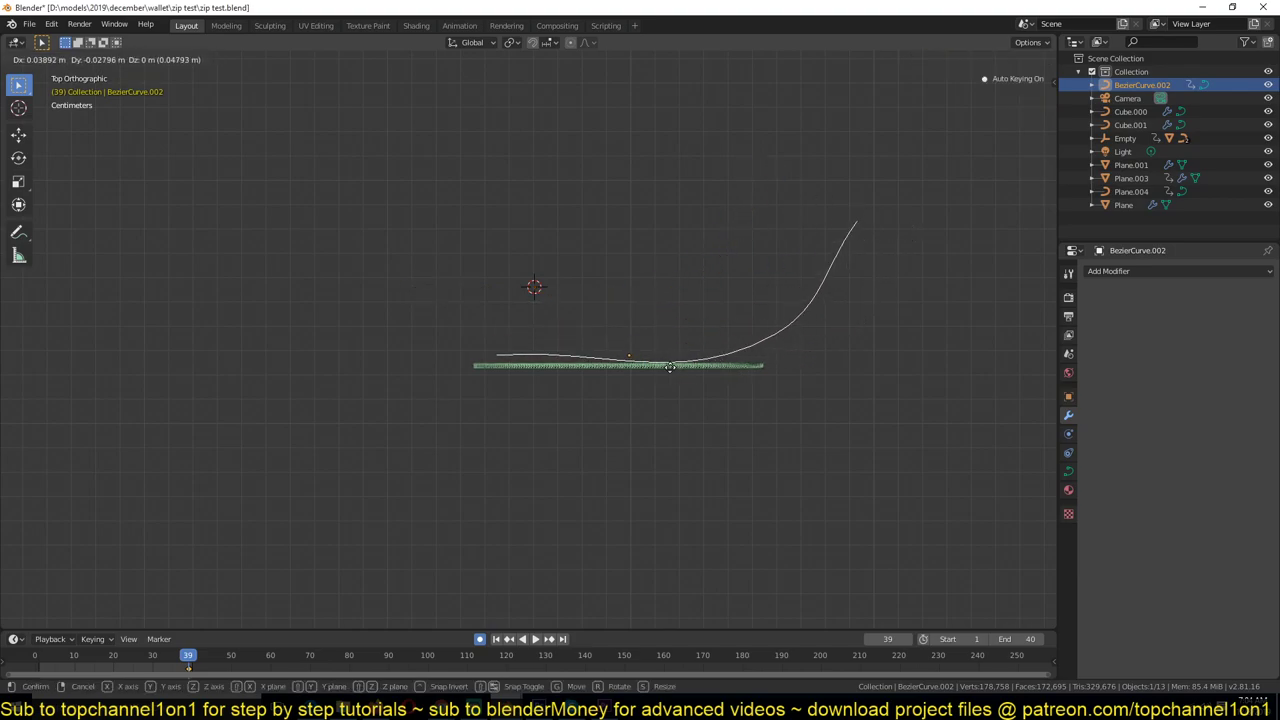
pyautogui.click(689, 369)
pyautogui.moveTo(711, 376); pyautogui.dragTo(604, 331, button='middle')
pyautogui.scroll(-2, 604, 331)
pyautogui.click(558, 386)
pyautogui.click(686, 540)
pyautogui.click(690, 551)
# - In the top view, extend the curve with two more points curling back over the zipper, the last at X 0.804 m, Y 0.189 m
pyautogui.press('KP_7')
pyautogui.press('Tab')
pyautogui.click(909, 197)
pyautogui.keyDown('ctrl'); pyautogui.rightClick(625, 178); pyautogui.keyUp('ctrl')
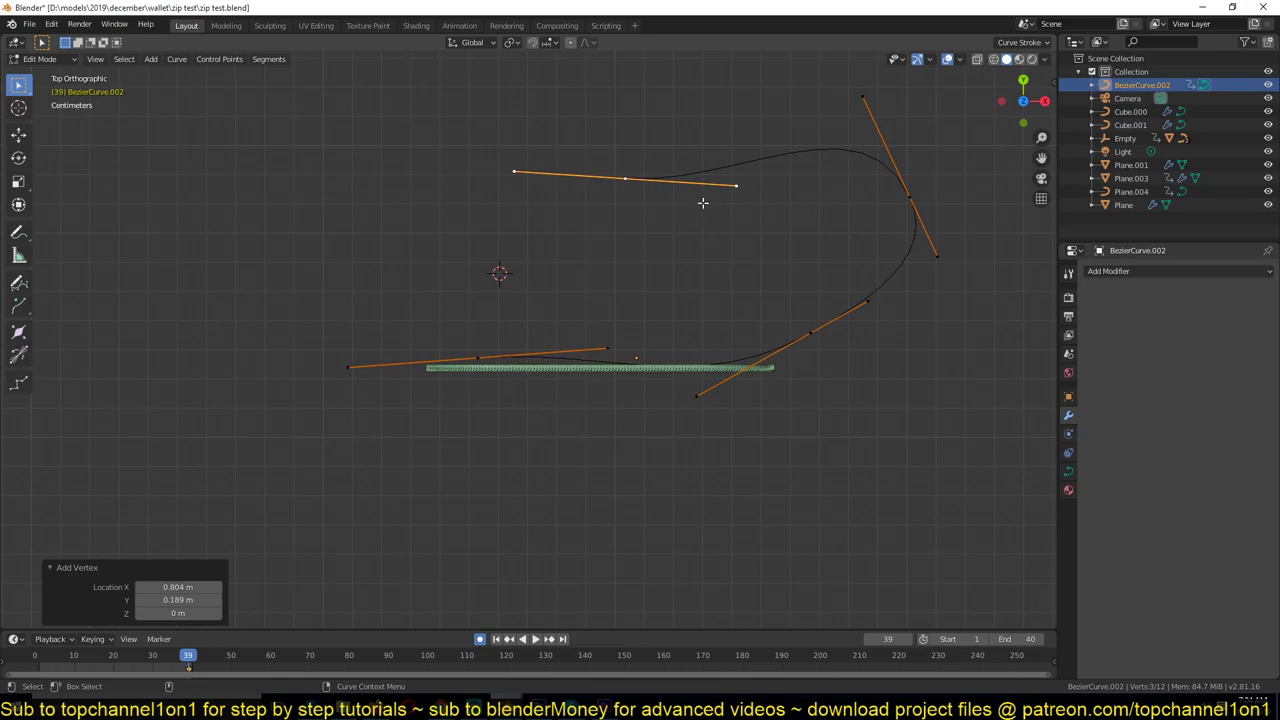
# - Tilt the end point's handle upward and move the end point toward the loop's outer side
pyautogui.click(738, 185)
pyautogui.press('g')
pyautogui.click(717, 101)
pyautogui.click(628, 178)
pyautogui.press('g')
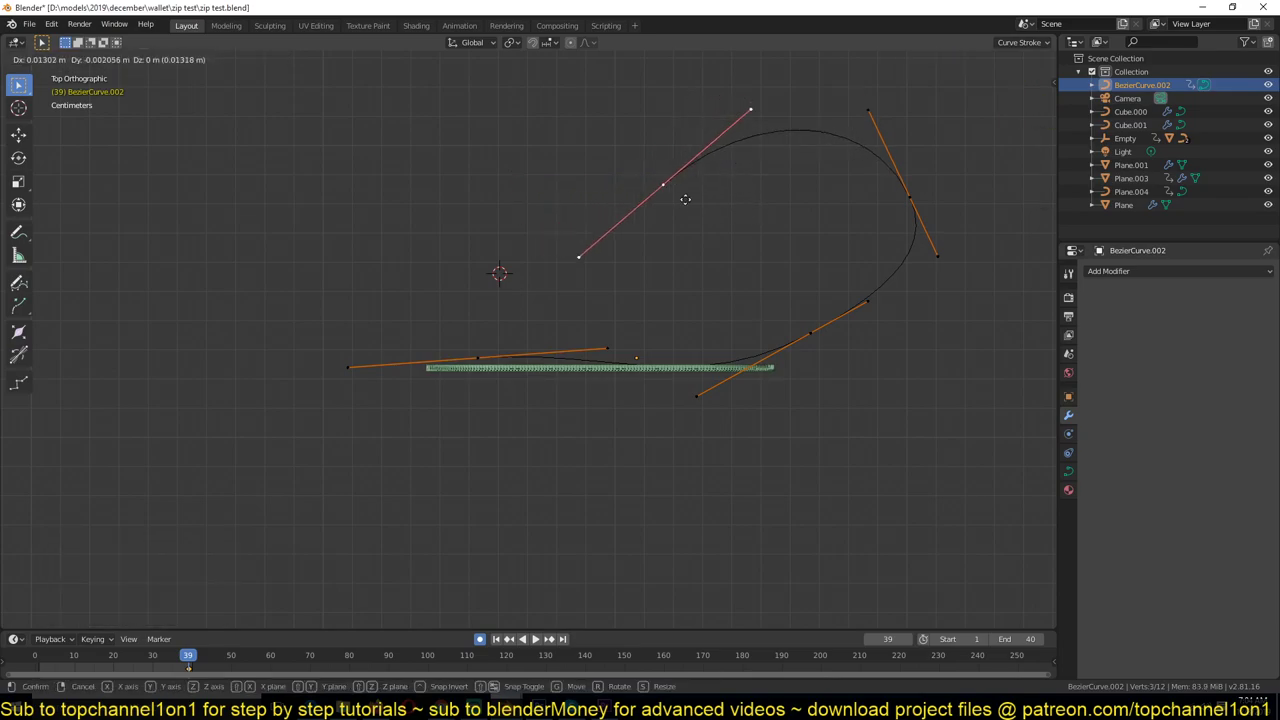
pyautogui.click(764, 176)
# - Move the loop's outer point and its end point inward to make the loop smaller
pyautogui.click(893, 189)
pyautogui.press('g')
pyautogui.moveTo(860, 212); pyautogui.dragTo(860, 212)
pyautogui.moveTo(741, 160); pyautogui.dragTo(681, 213)
# - Shorten the handles of the lower bend and level the start point's handle so the lower section runs straight along the zipper
pyautogui.moveTo(701, 404); pyautogui.dragTo(772, 376)
pyautogui.click(613, 344)
pyautogui.moveTo(613, 344); pyautogui.dragTo(608, 355)
pyautogui.press('Tab')
pyautogui.press('Tab')
pyautogui.click(831, 322)
pyautogui.moveTo(833, 321)
pyautogui.mouseDown()
pyautogui.moveTo(866, 320)
pyautogui.moveTo(850, 336)
pyautogui.mouseUp()
# - Move the loop's outer point about -0.0016 m in X and 0.008 m in Y, adjust its handle type, and return to Object Mode
pyautogui.click(893, 265)
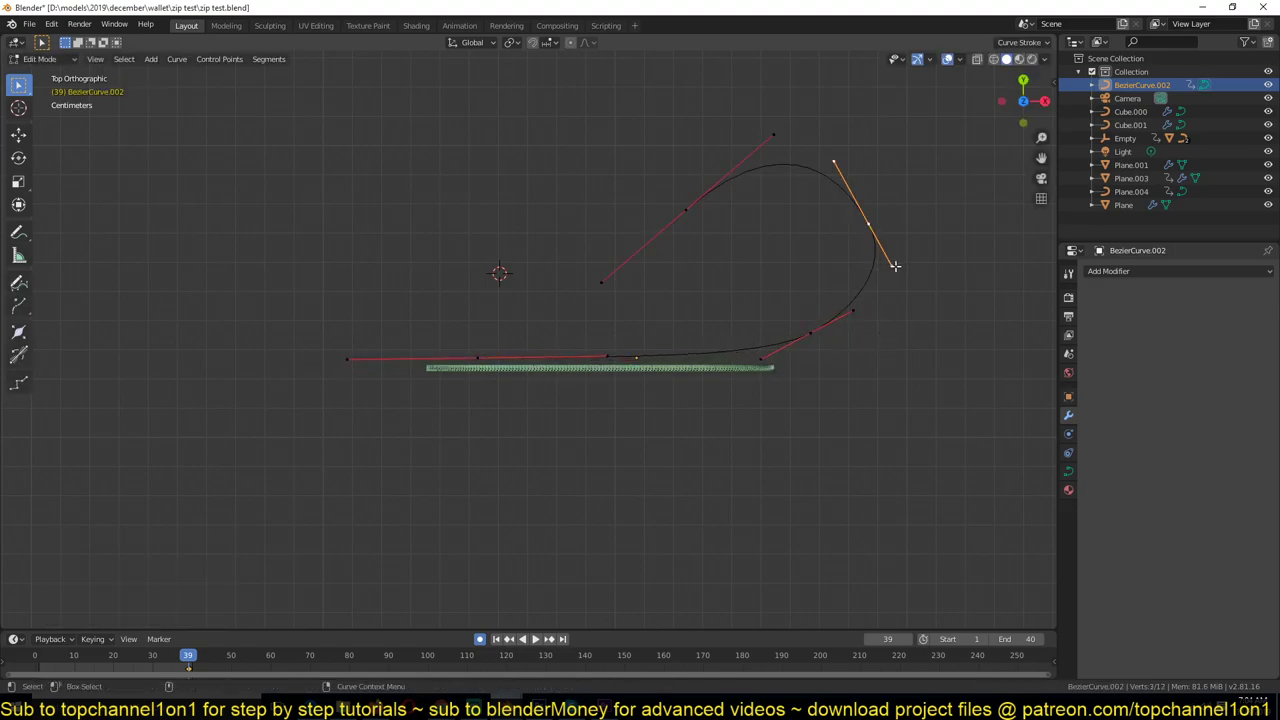
pyautogui.moveTo(893, 252); pyautogui.dragTo(900, 251)
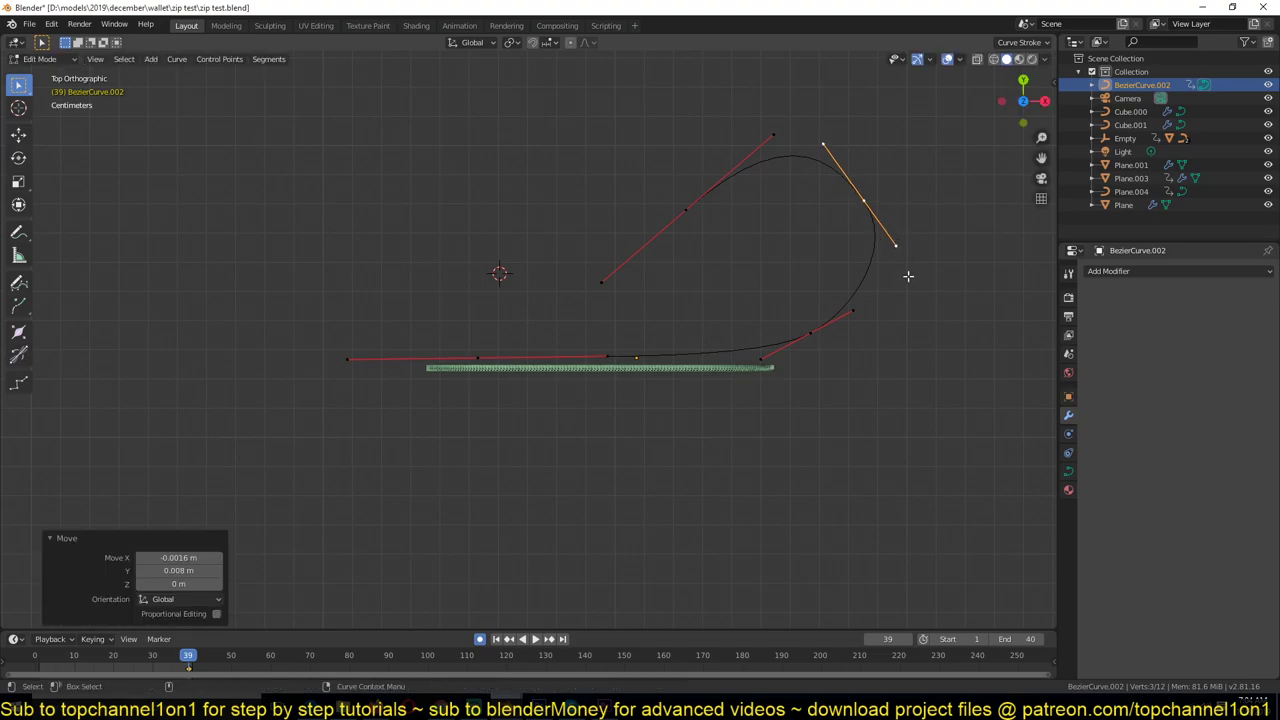
pyautogui.press('v')
pyautogui.click(908, 262)
pyautogui.press('v')
pyautogui.click(913, 322)
pyautogui.press('Tab')
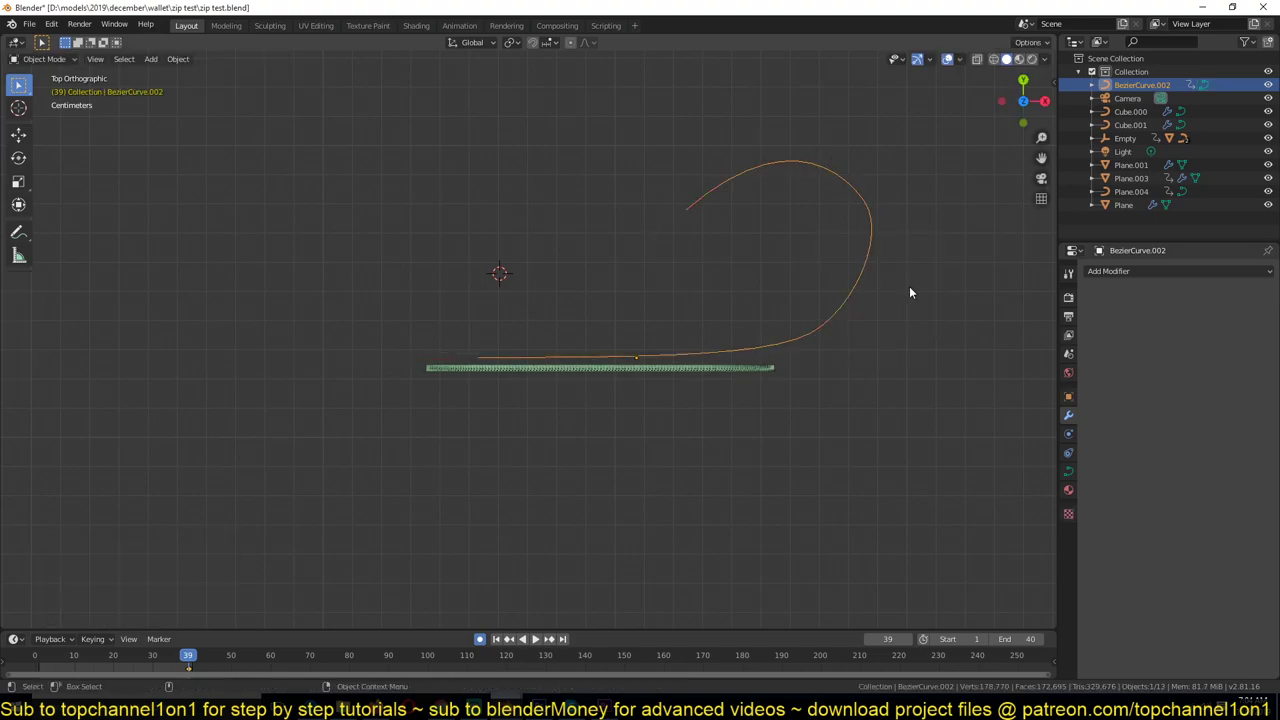
# - Hide the zipper teeth object Plane.003 and select the path curve Plane.004 underneath
pyautogui.moveTo(573, 473); pyautogui.dragTo(812, 274, button='middle')
pyautogui.click(784, 289)
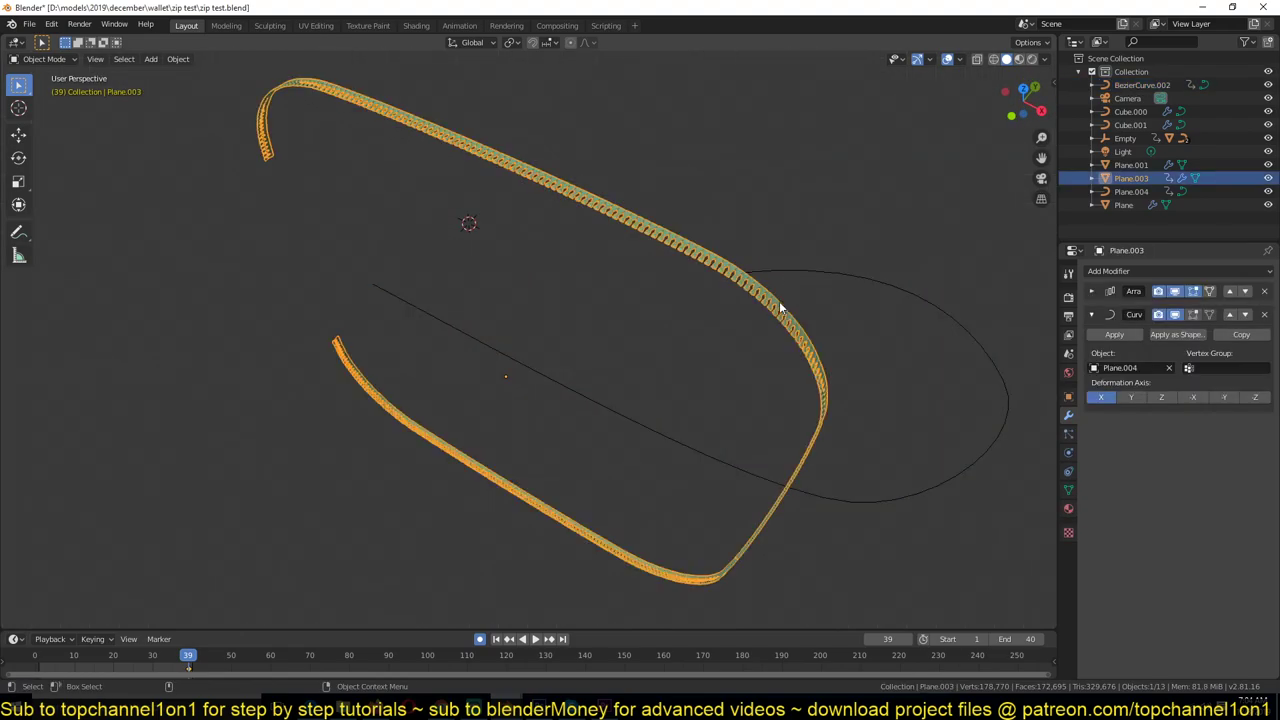
pyautogui.press('h')
pyautogui.click(778, 307)
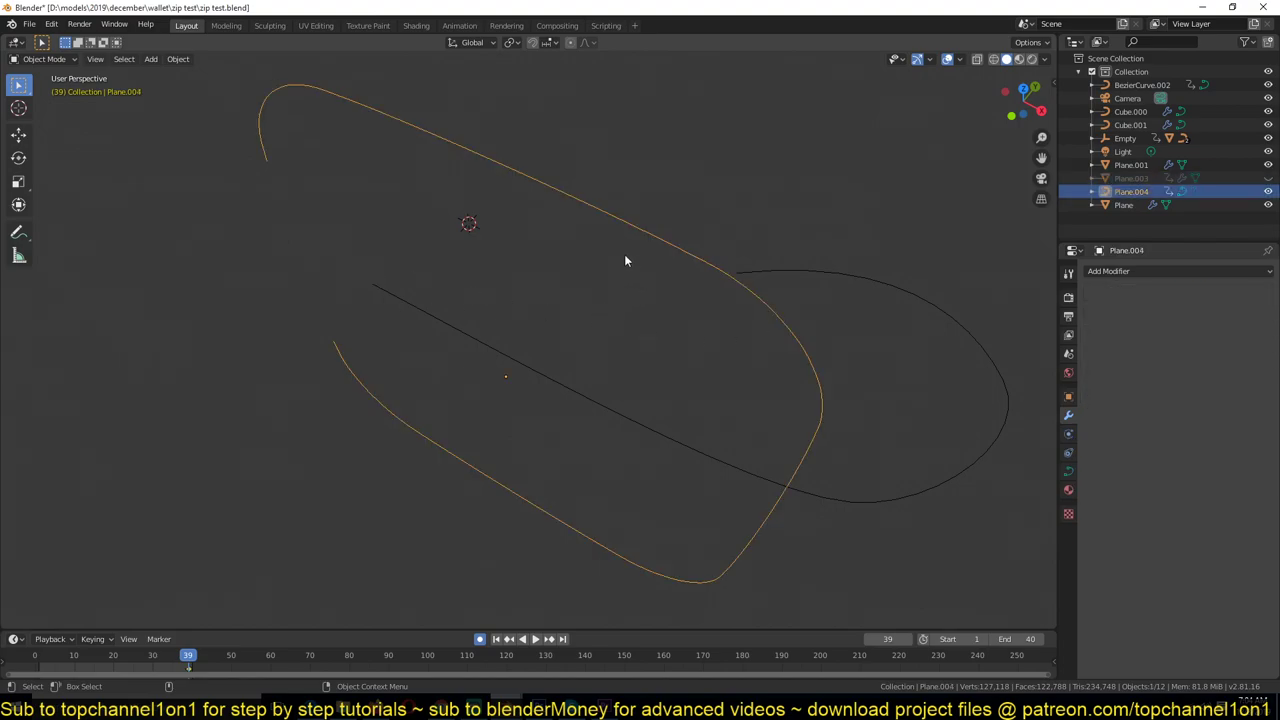
# - Give the path curve Plane.004 a bevel depth of 0.006 m
pyautogui.click(1069, 472)
pyautogui.scroll(-3, 1150, 522)
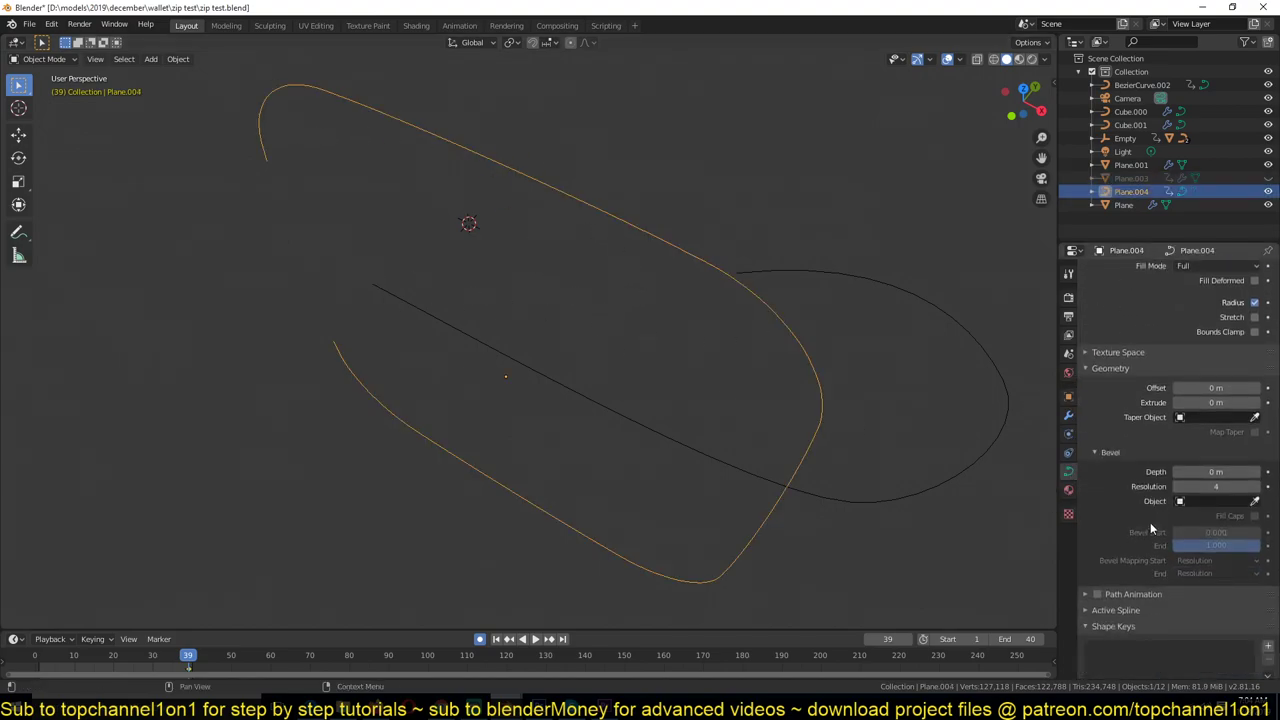
pyautogui.moveTo(1215, 471); pyautogui.dragTo(1232, 471)
pyautogui.click(713, 371)
# - Unhide the zipper teeth and move them about -0.035 m along global Y, to the other side of the beveled path
pyautogui.moveTo(717, 375); pyautogui.dragTo(650, 322, button='middle')
pyautogui.hotkey('alt', 'h')
pyautogui.click(790, 336)
pyautogui.moveTo(746, 302); pyautogui.dragTo(628, 250, button='middle')
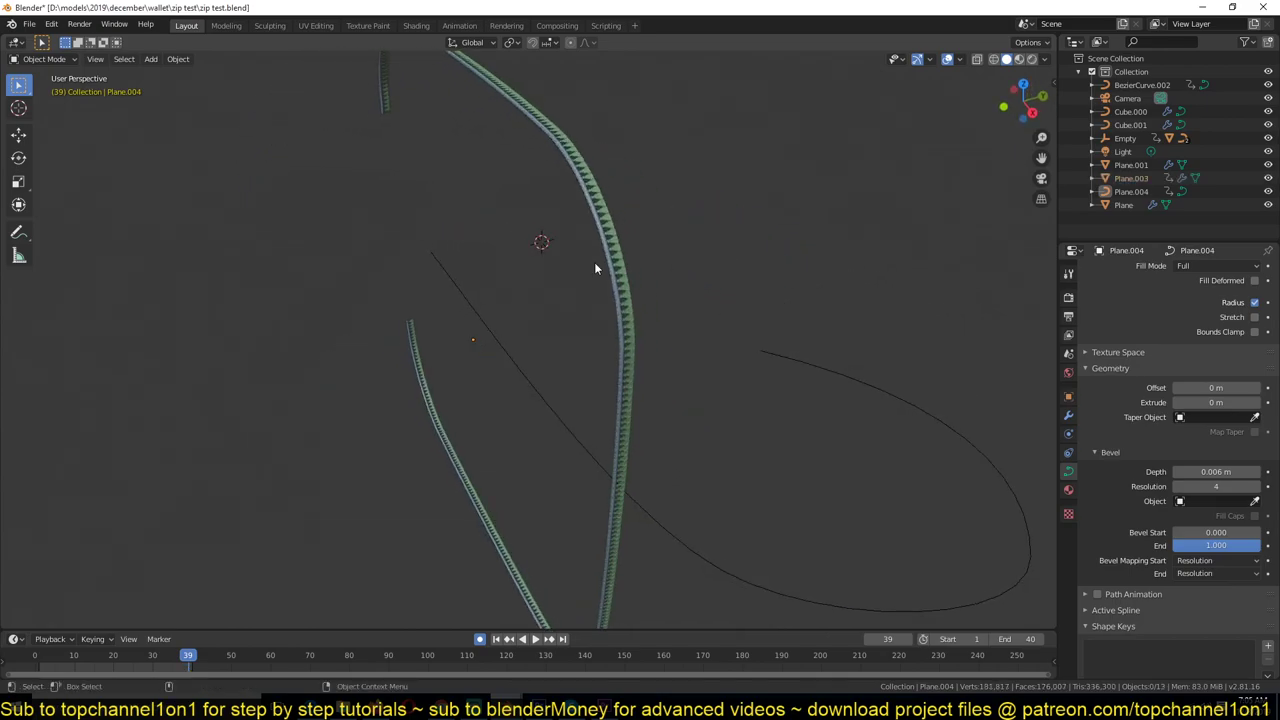
pyautogui.click(620, 264)
pyautogui.scroll(2, 653, 317)
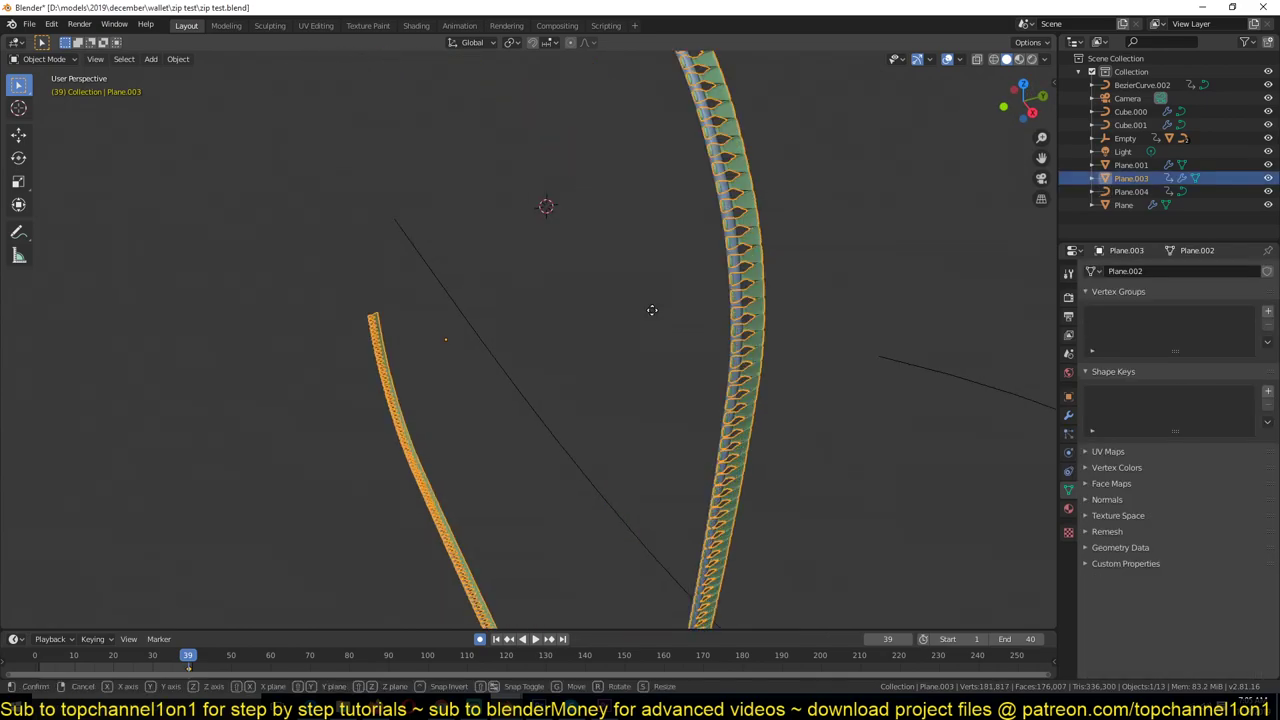
pyautogui.press('g')
pyautogui.press('y')
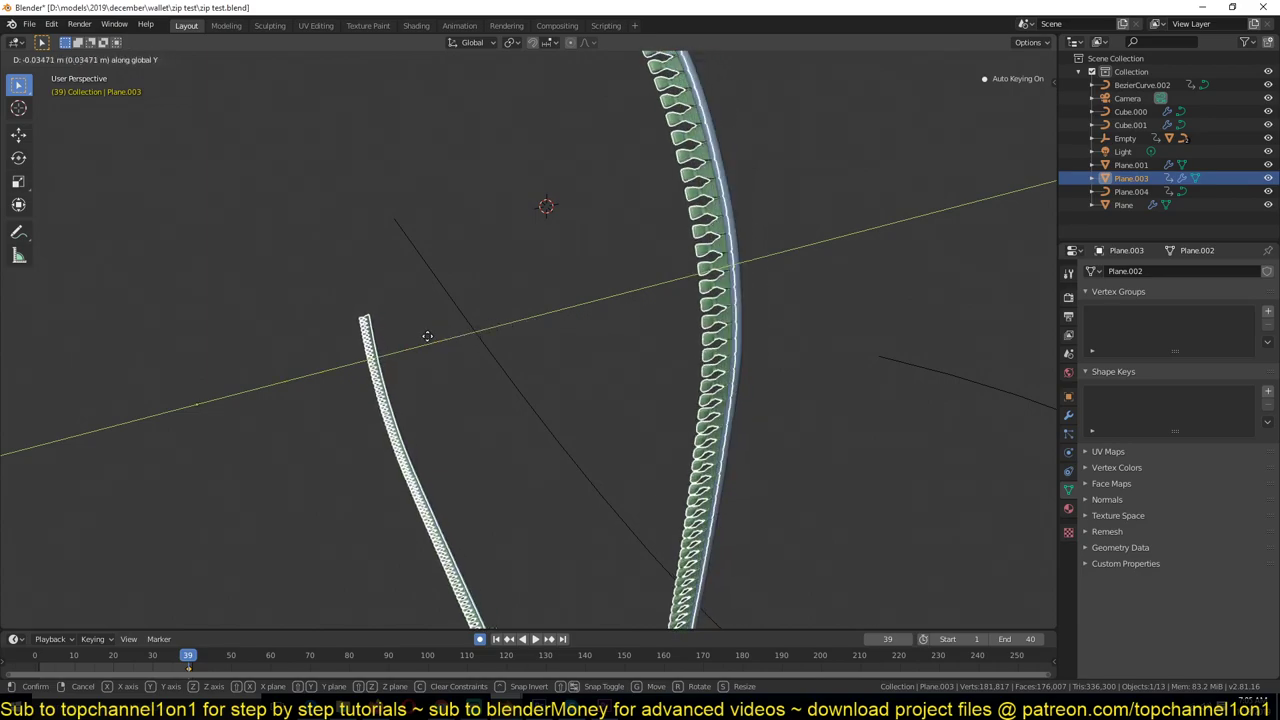
pyautogui.click(433, 336)
# - Add a Curve modifier to the path curve Plane.004 with BezierCurve.002 as its deforming object
pyautogui.scroll(-5, 508, 359)
pyautogui.moveTo(440, 338); pyautogui.dragTo(697, 331, button='middle')
pyautogui.scroll(5, 511, 358)
pyautogui.hotkey('alt', 'a')
pyautogui.click(703, 331)
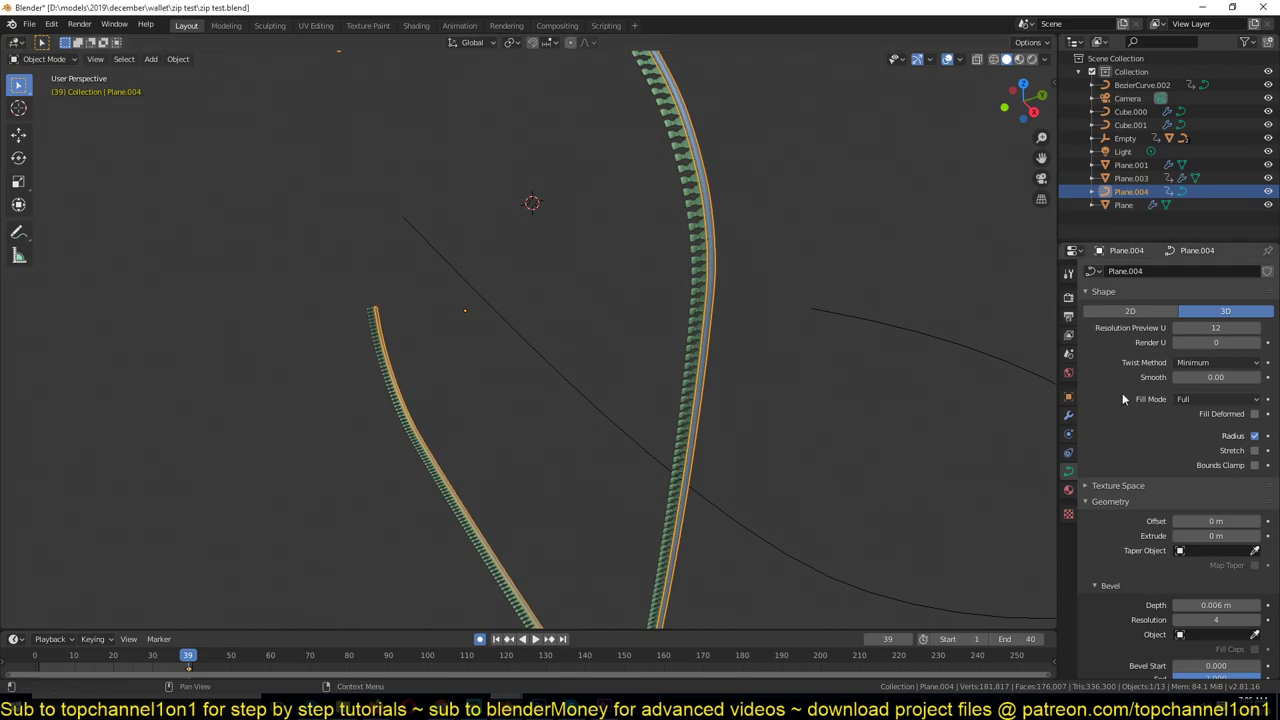
pyautogui.click(1068, 414)
pyautogui.click(1158, 272)
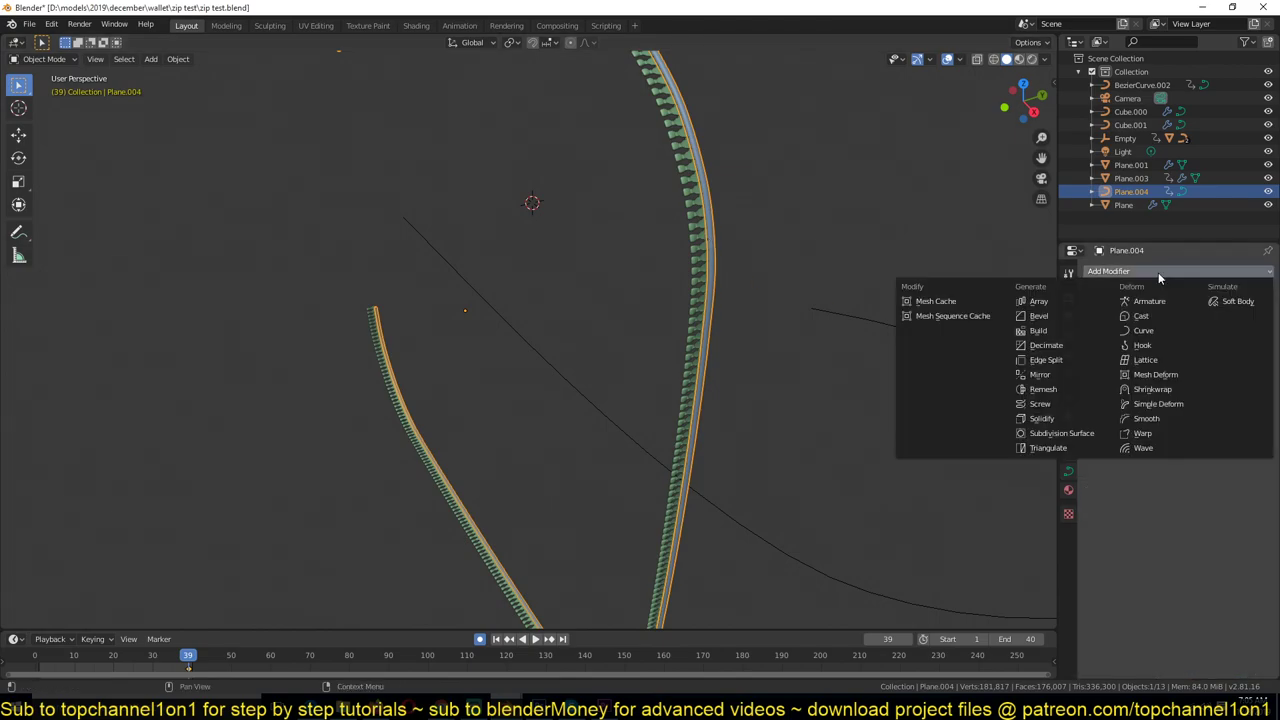
pyautogui.click(1143, 330)
pyautogui.click(1169, 344)
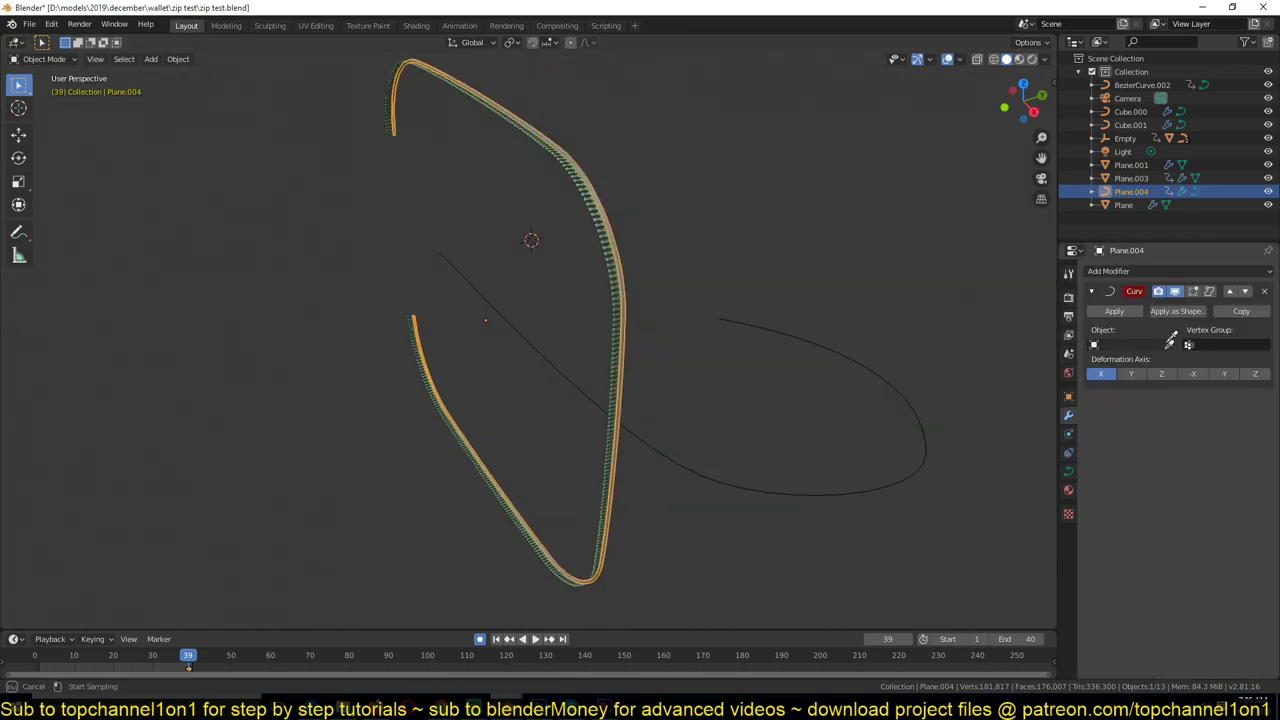
pyautogui.click(927, 408)
# - Try the Curve modifier's deformation axes Y, Z, -X, -Y and -Z, and return to X
pyautogui.scroll(-3, 826, 438)
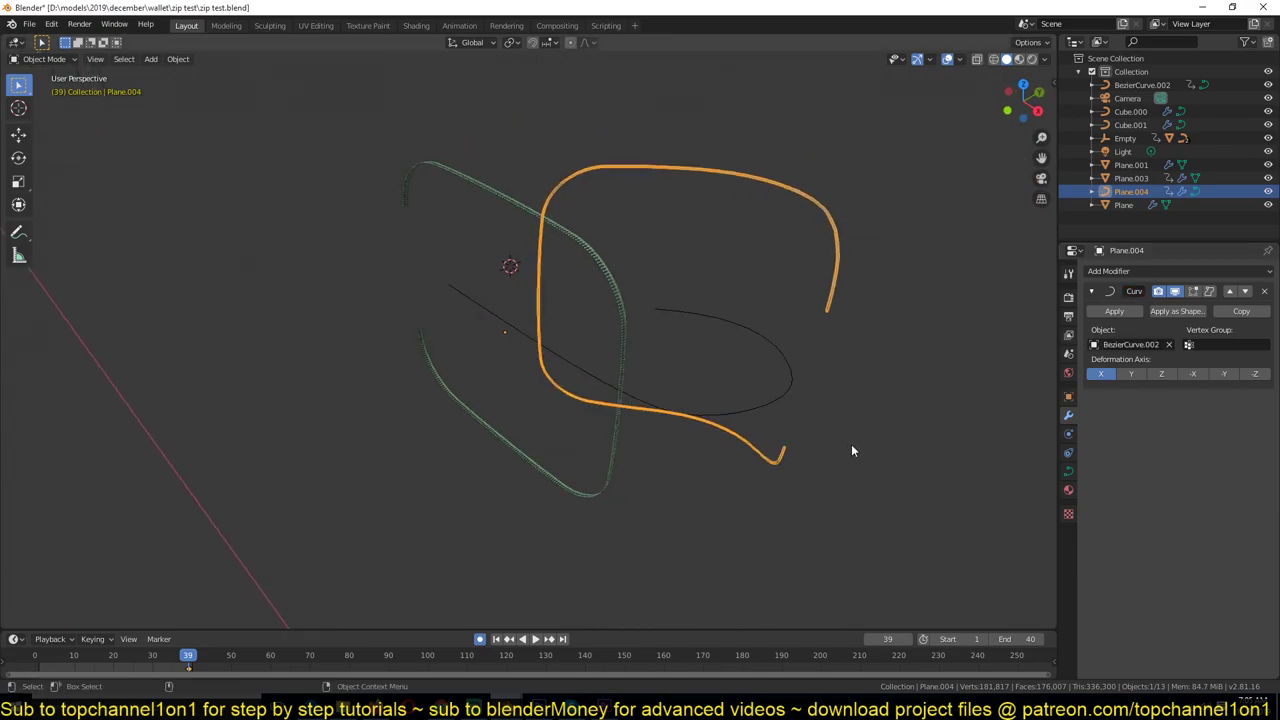
pyautogui.click(1129, 375)
pyautogui.click(1160, 375)
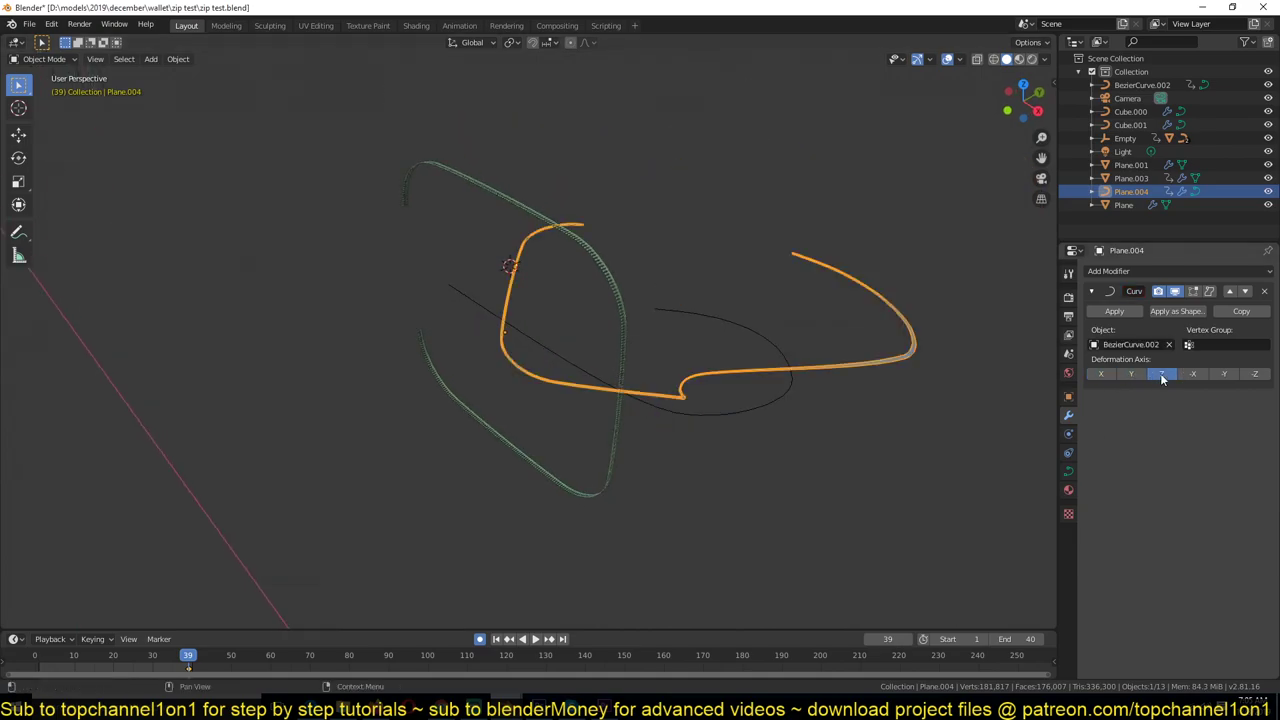
pyautogui.click(1193, 375)
pyautogui.click(1224, 374)
pyautogui.click(1254, 374)
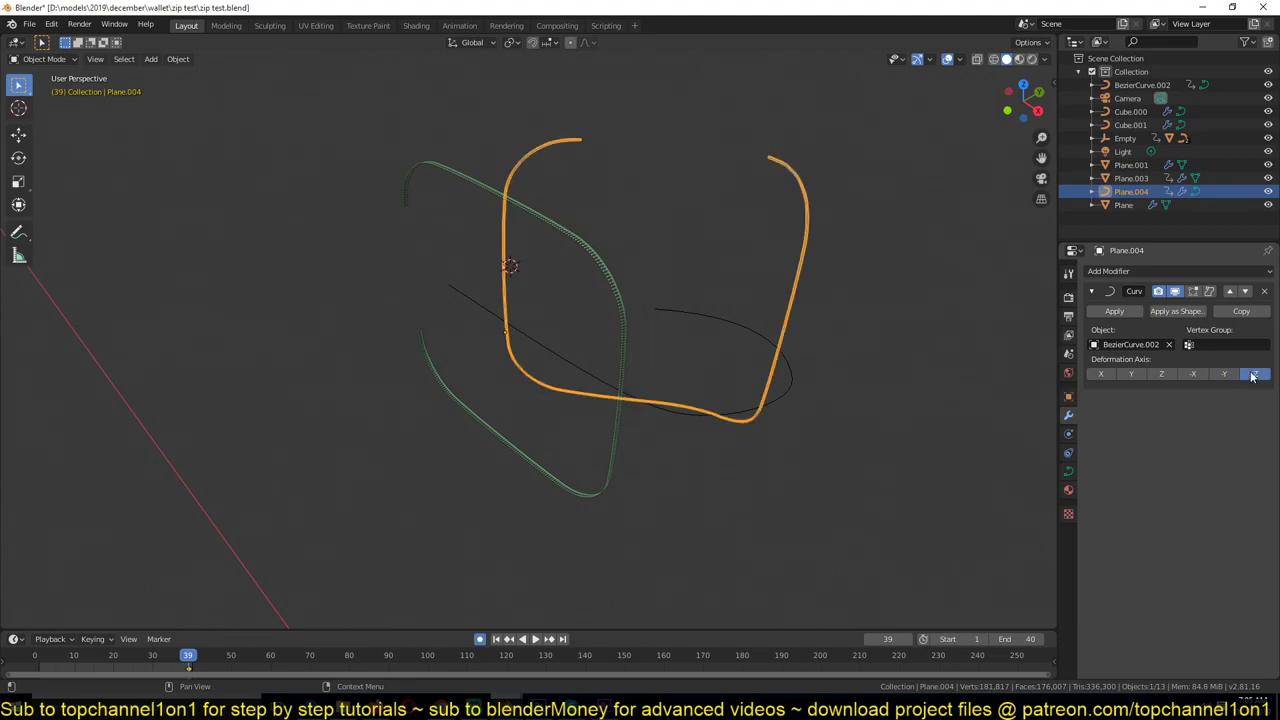
pyautogui.click(1100, 374)
pyautogui.moveTo(741, 372); pyautogui.dragTo(877, 410, button='middle')
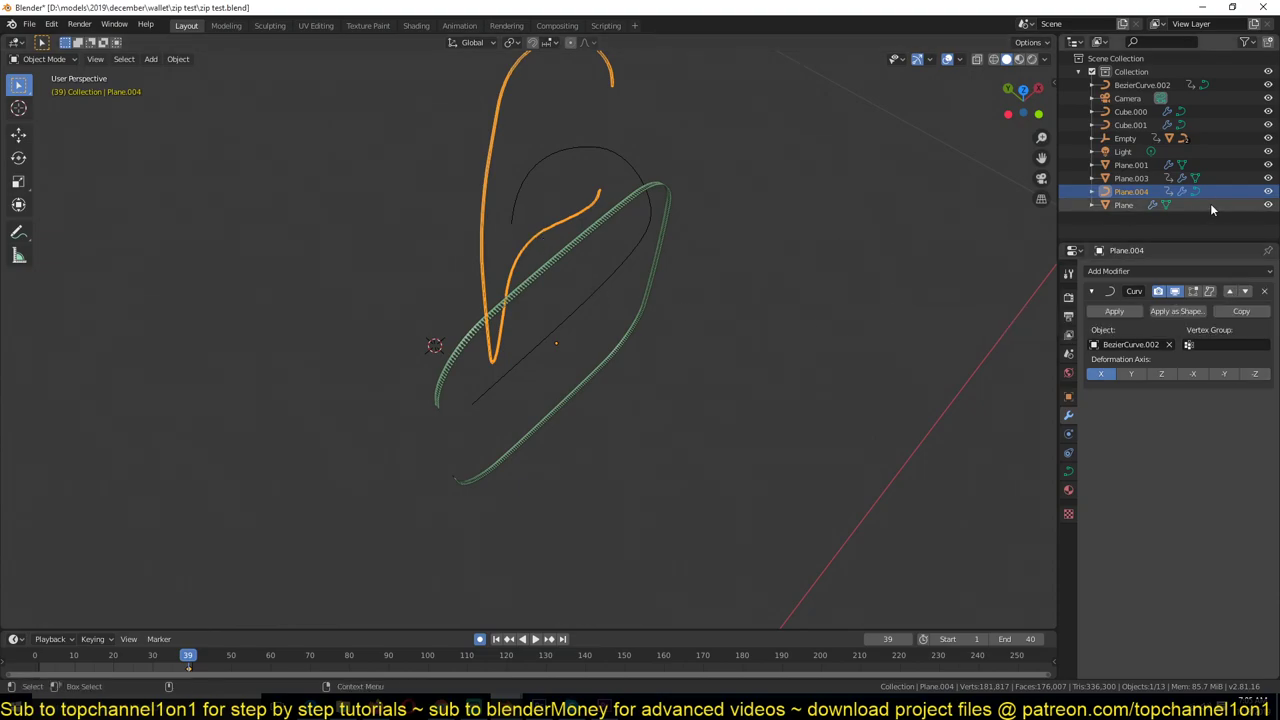
# - Enable Apply on Spline for the path curve's Curve modifier, toggling it off and on to compare
pyautogui.click(1210, 291)
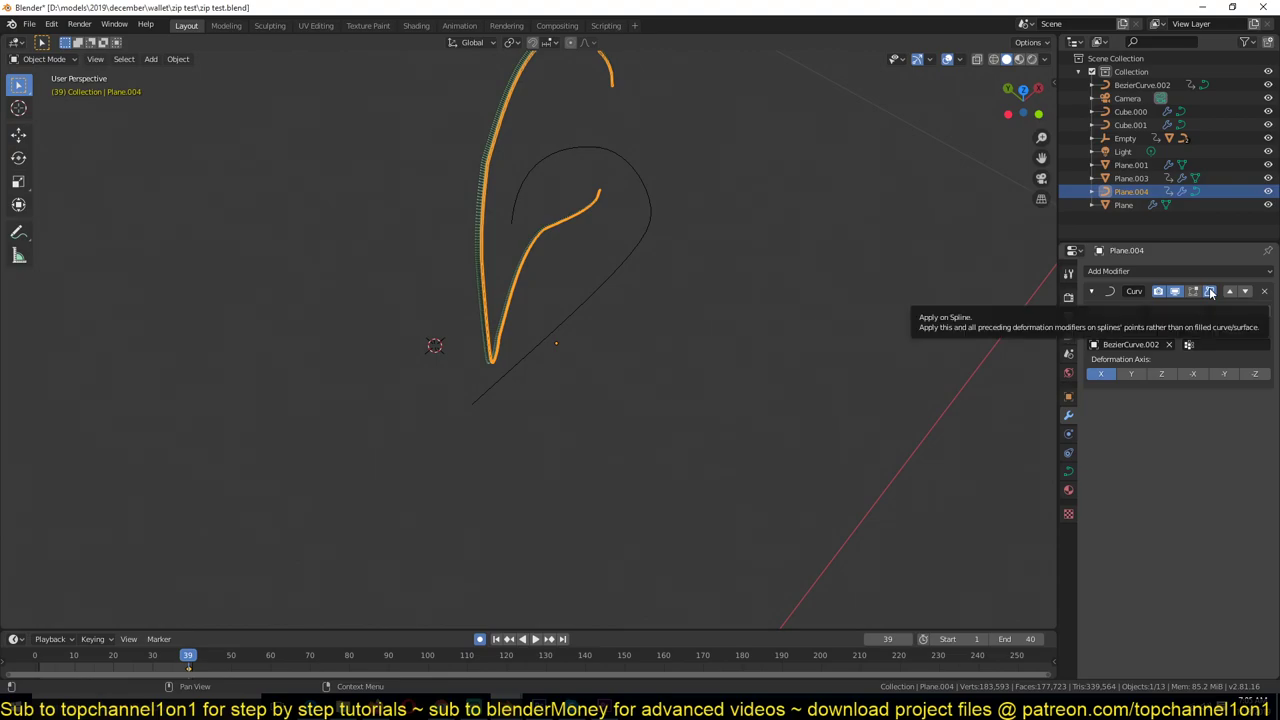
pyautogui.click(1210, 291)
pyautogui.click(1210, 291)
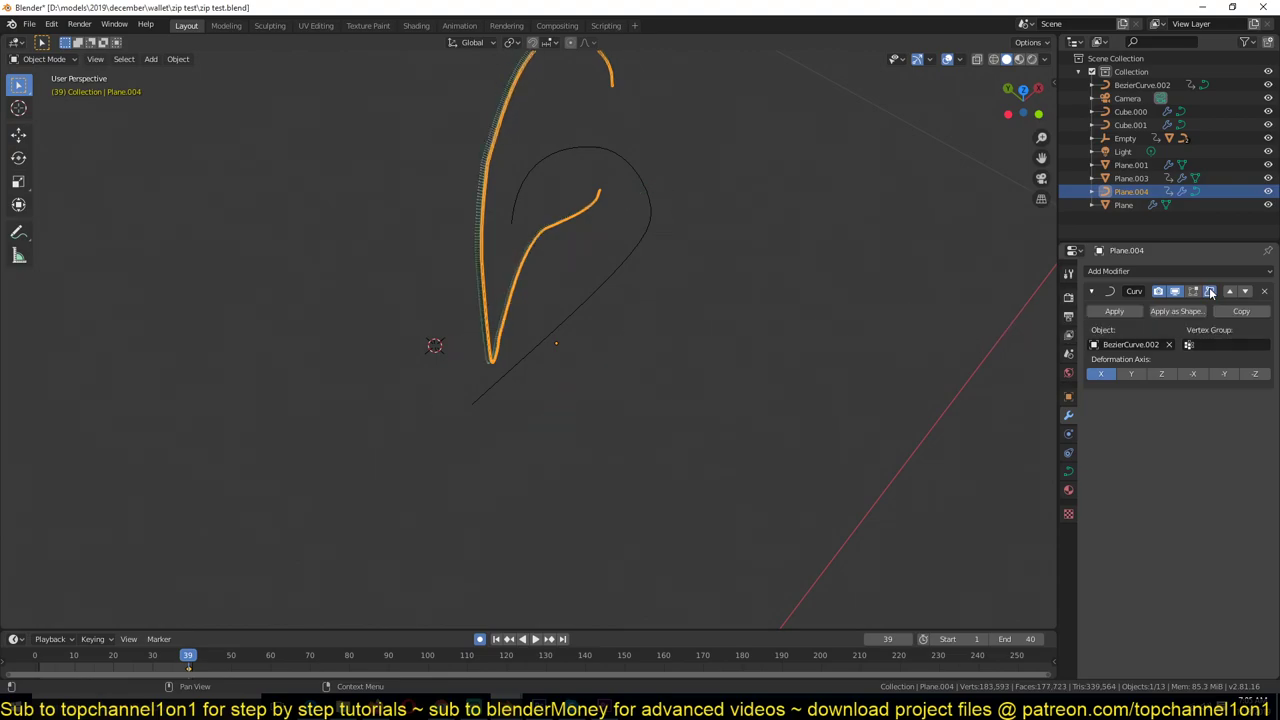
# - Examine how the teeth follow the path curve and how BezierCurve.002 bends it, selecting each object in turn
pyautogui.click(473, 203)
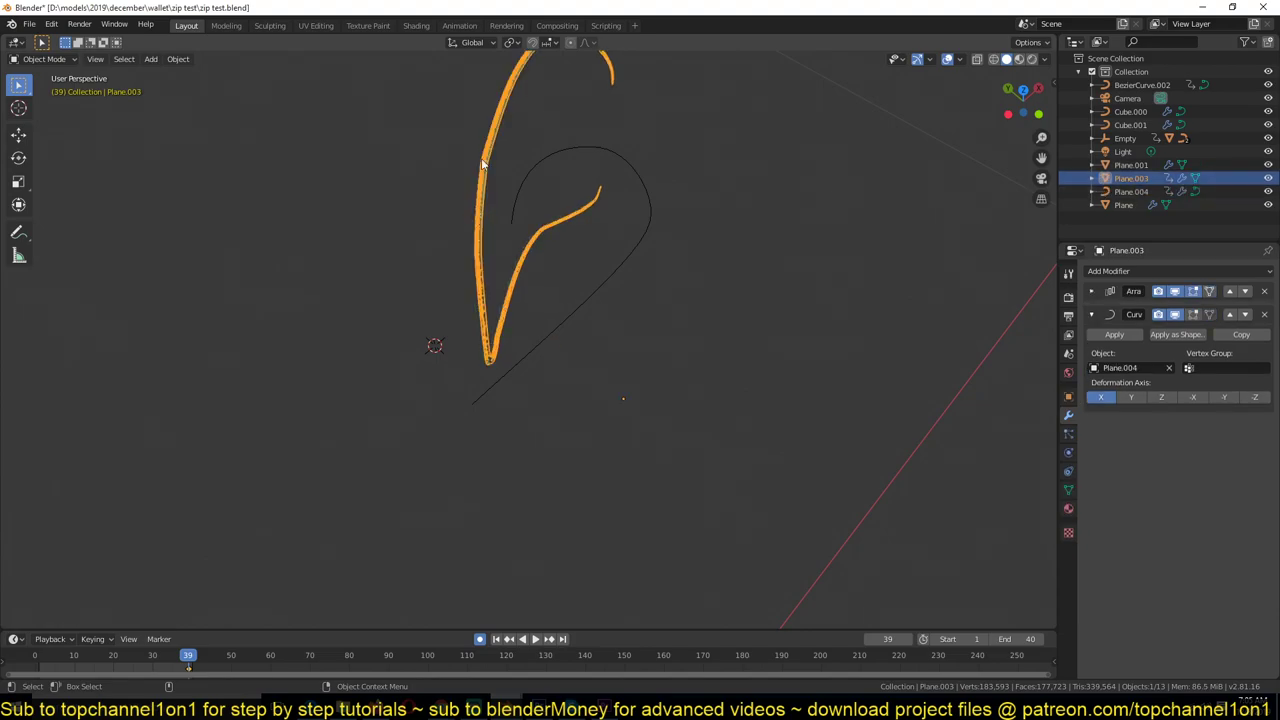
pyautogui.click(485, 190)
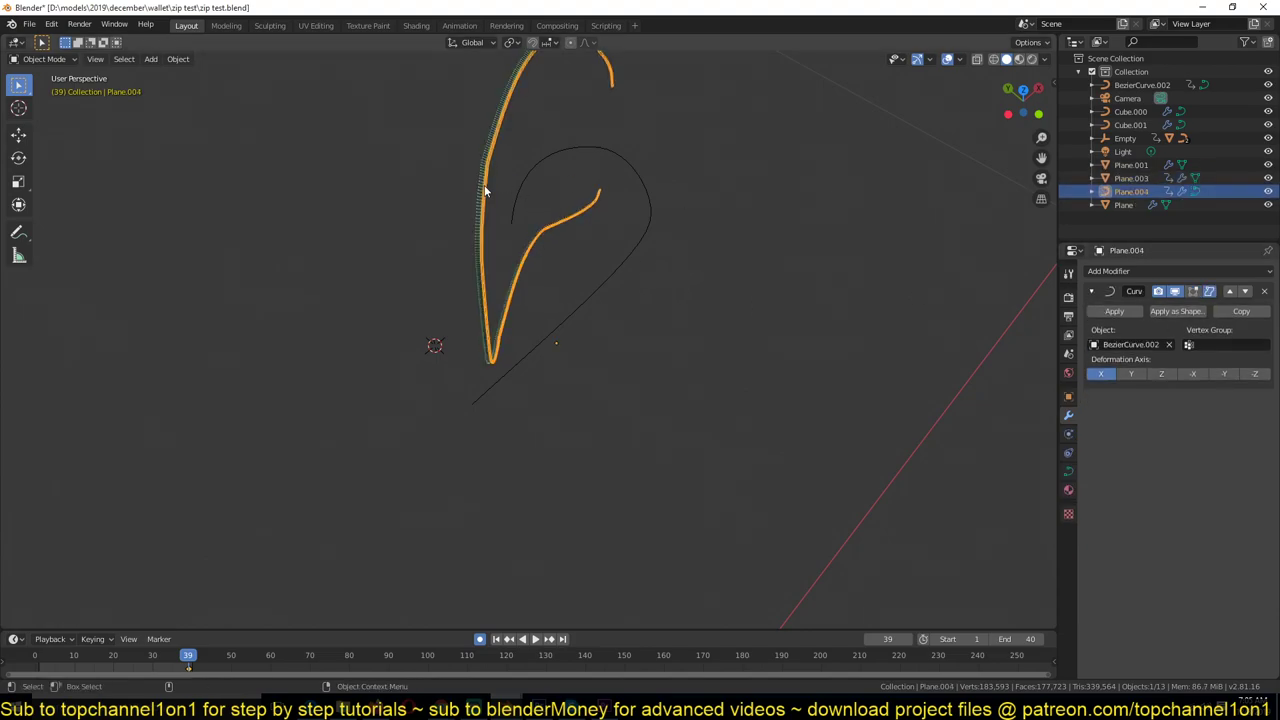
pyautogui.hotkey('alt', 'a')
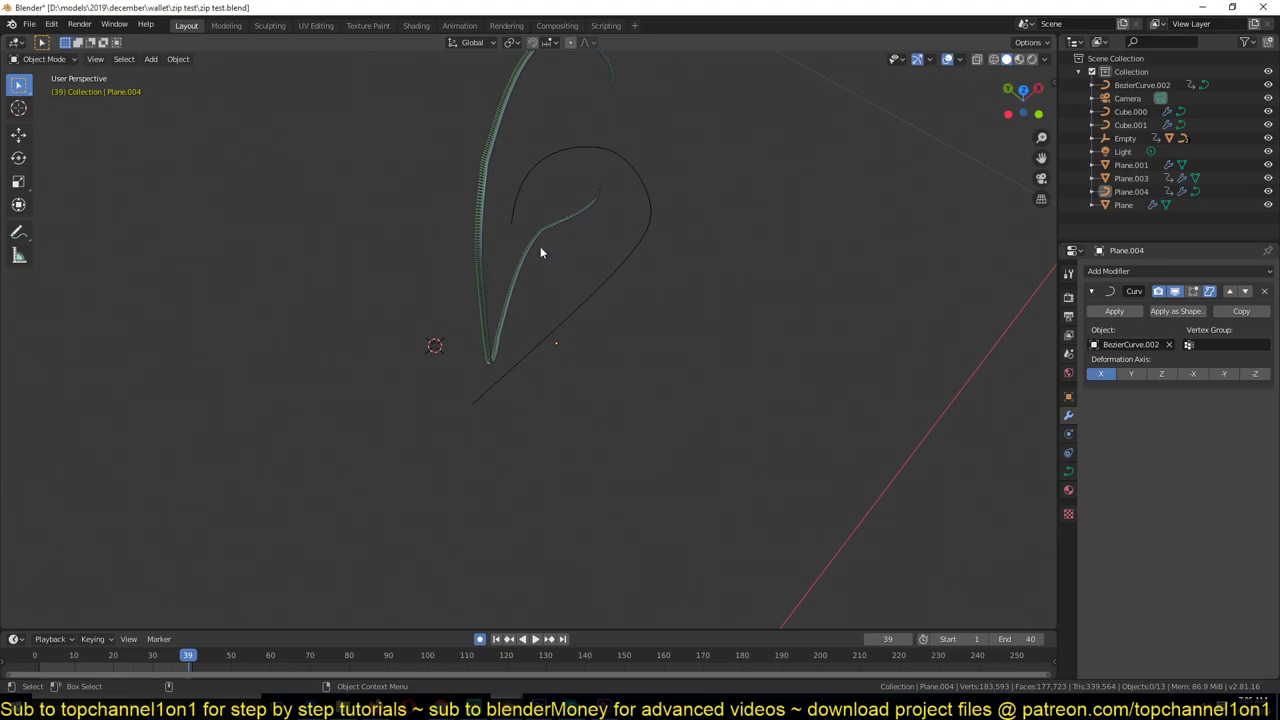
pyautogui.click(485, 242)
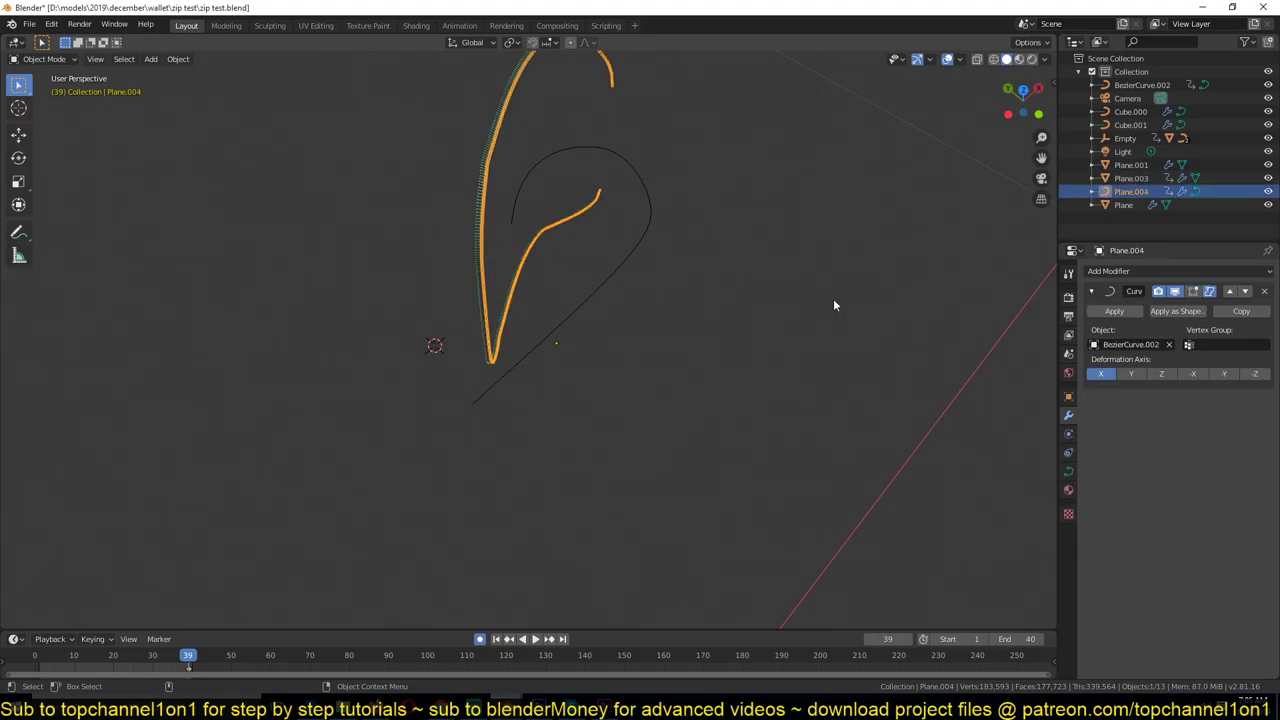
pyautogui.moveTo(541, 210); pyautogui.dragTo(525, 261, button='middle')
pyautogui.moveTo(618, 314); pyautogui.dragTo(571, 349, button='middle')
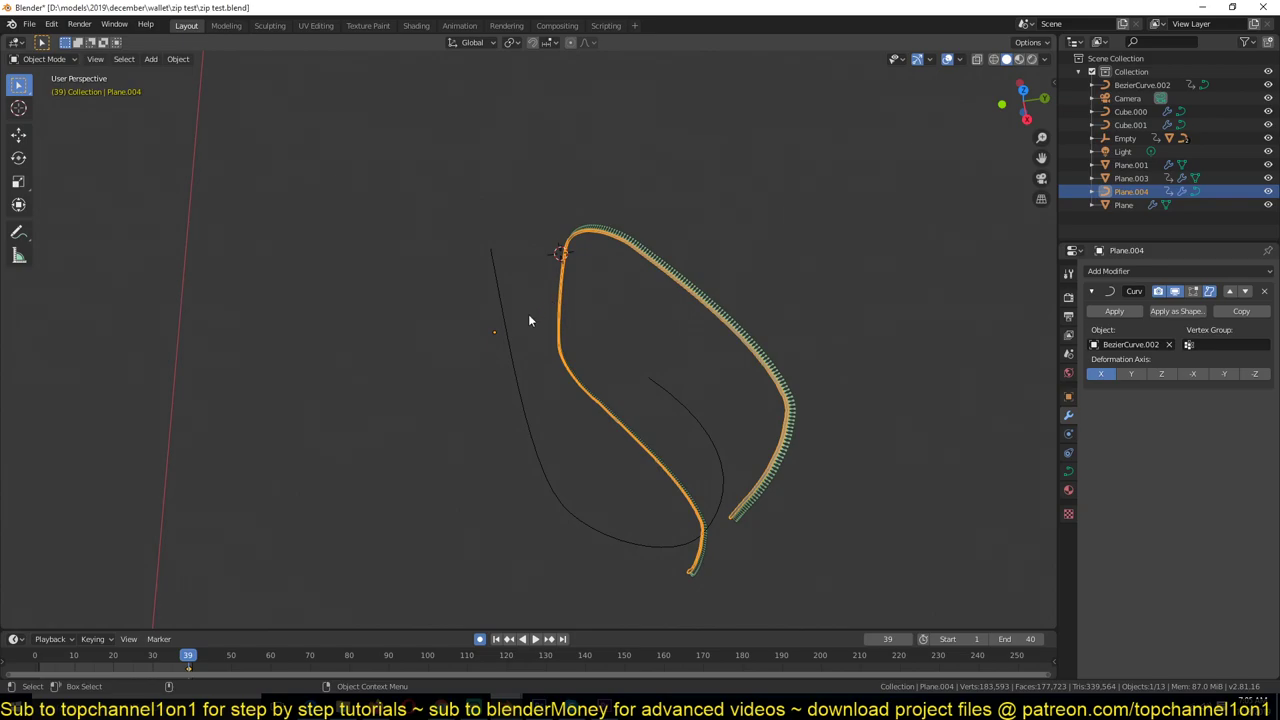
pyautogui.click(568, 325)
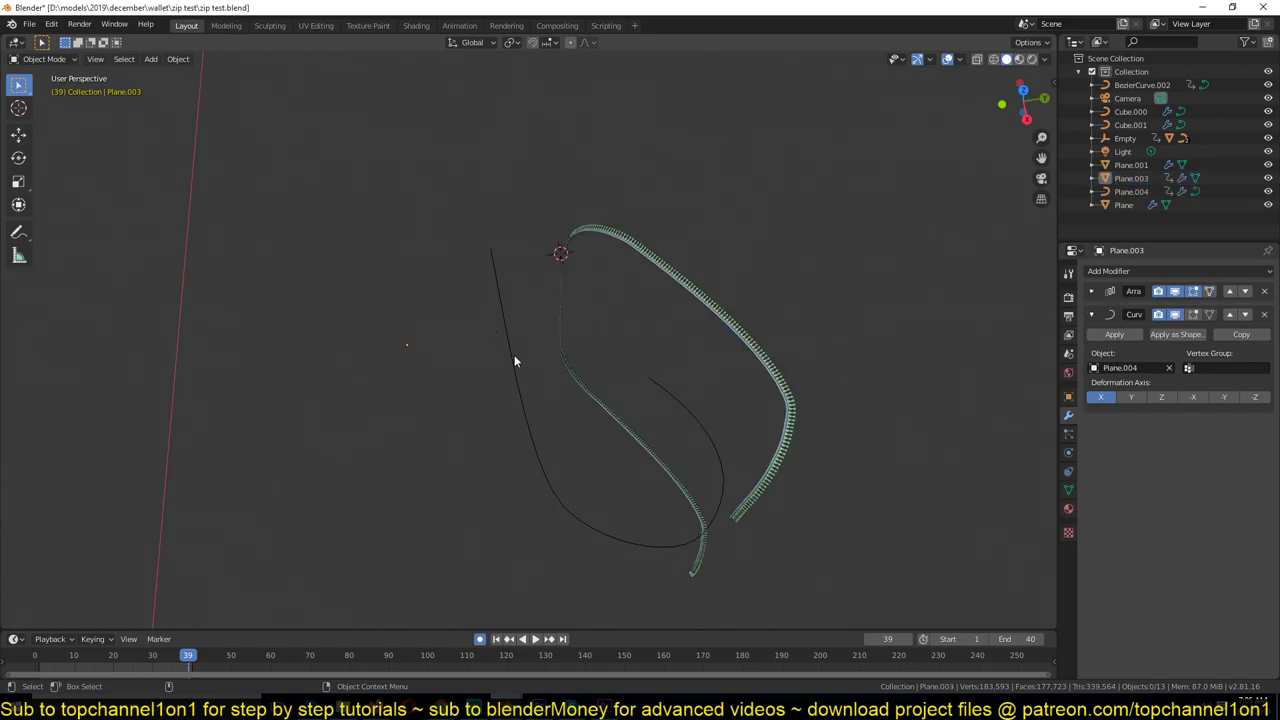
pyautogui.click(503, 340)
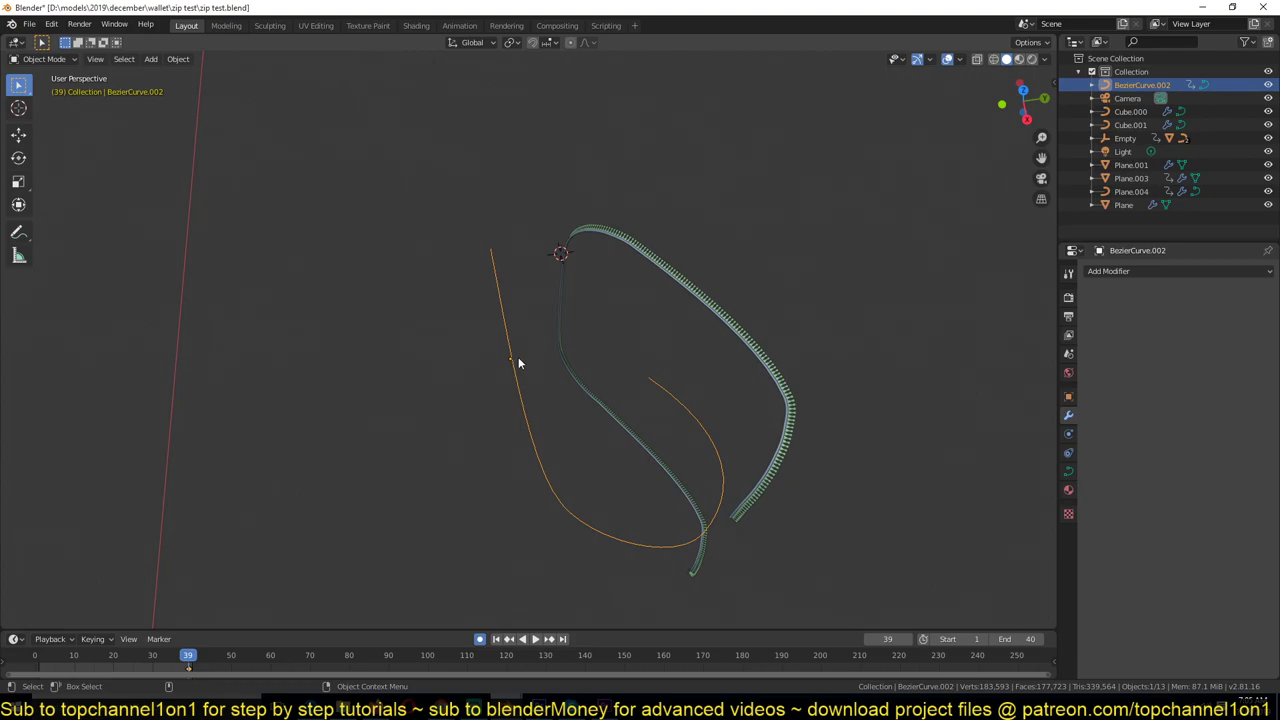
pyautogui.click(560, 318)
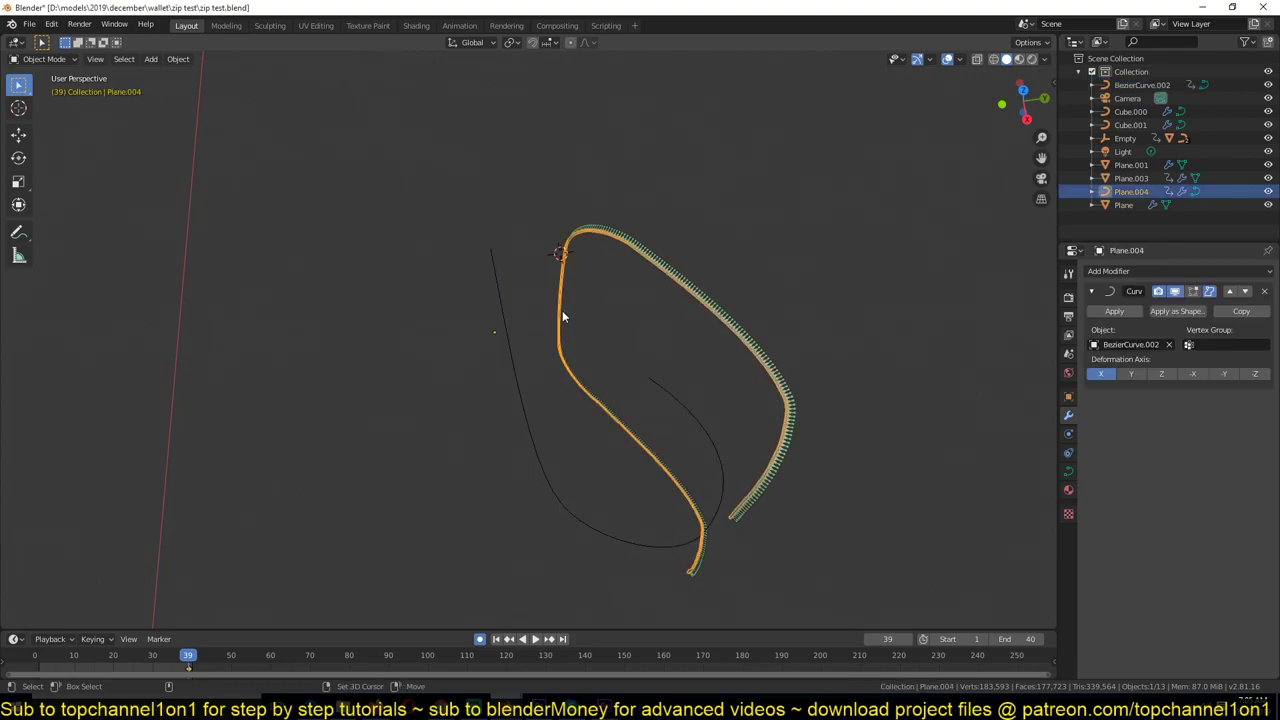
# - Snap the 3D cursor to the origin of the deforming curve BezierCurve.002
pyautogui.click(508, 358)
pyautogui.hotkey('shift', 's')
pyautogui.click(514, 503)
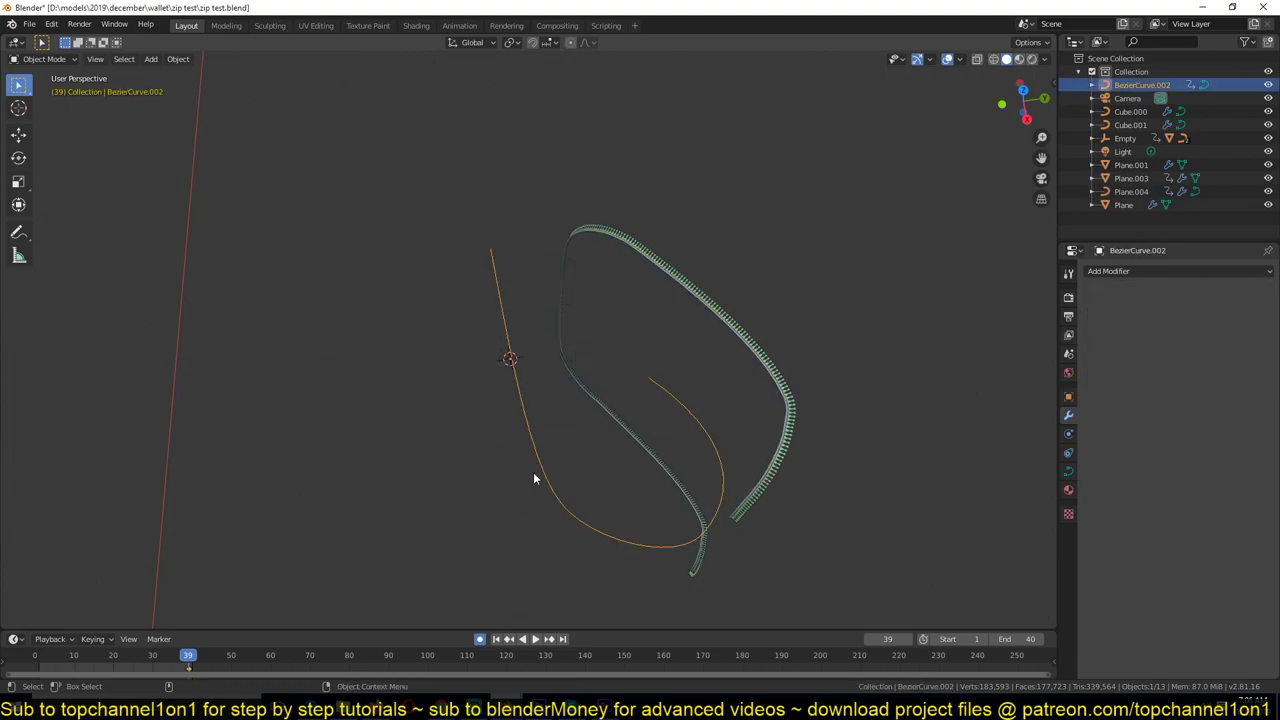
# - Snap the zipper's path curve Plane.004 to the 3D cursor
pyautogui.click(578, 240)
pyautogui.hotkey('shift', 's')
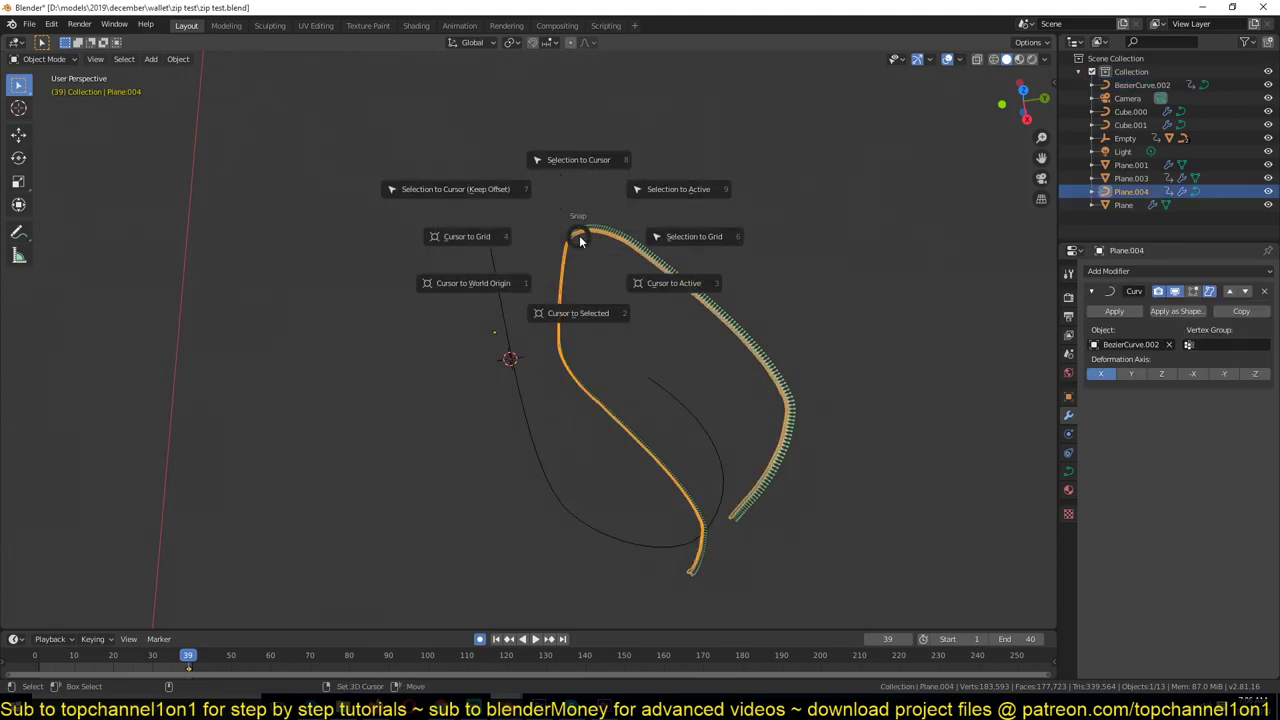
pyautogui.click(584, 166)
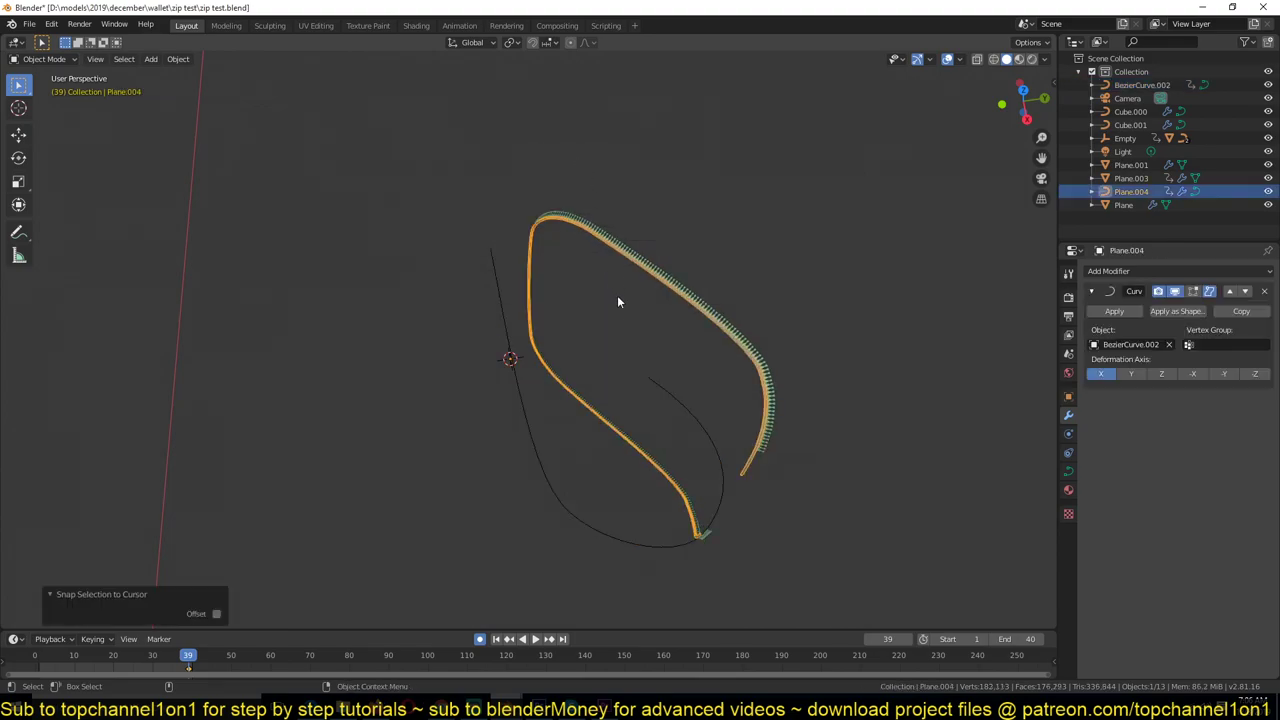
# - Move the path curve Plane.004 by -0.163 m along the global X axis
pyautogui.press('KP_7')
pyautogui.scroll(3, 655, 320)
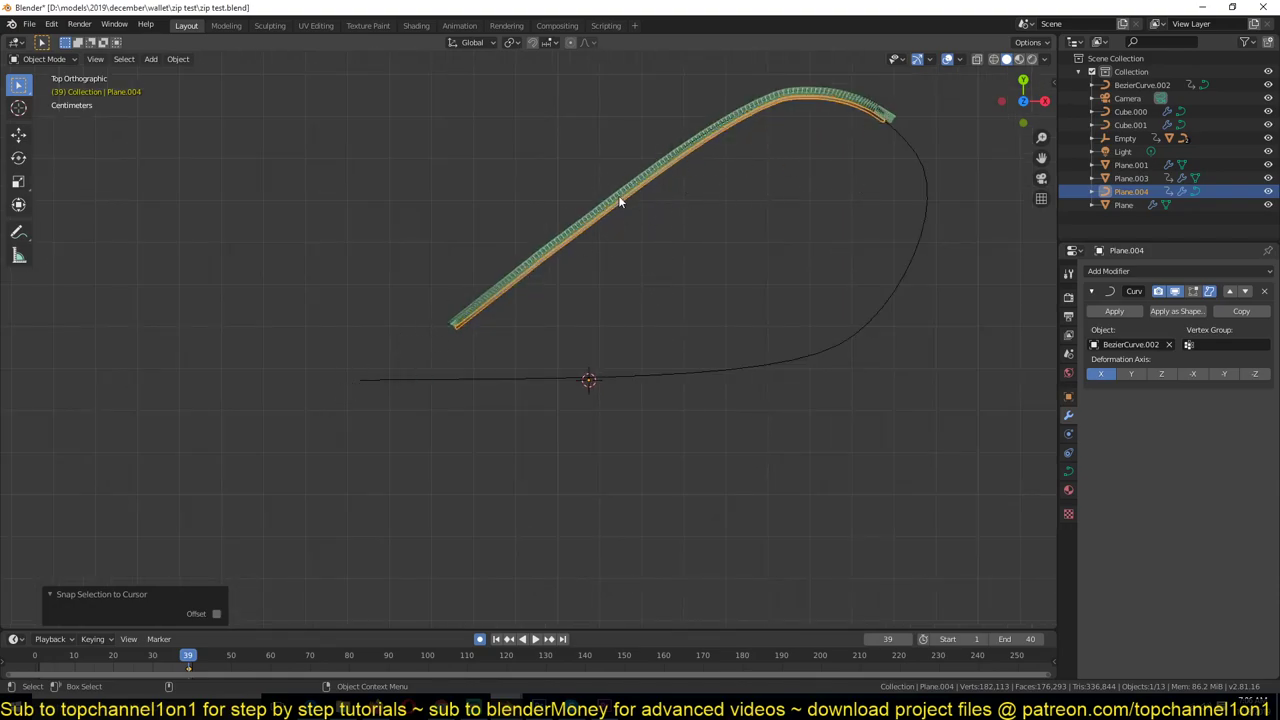
pyautogui.press('g')
pyautogui.press('y')
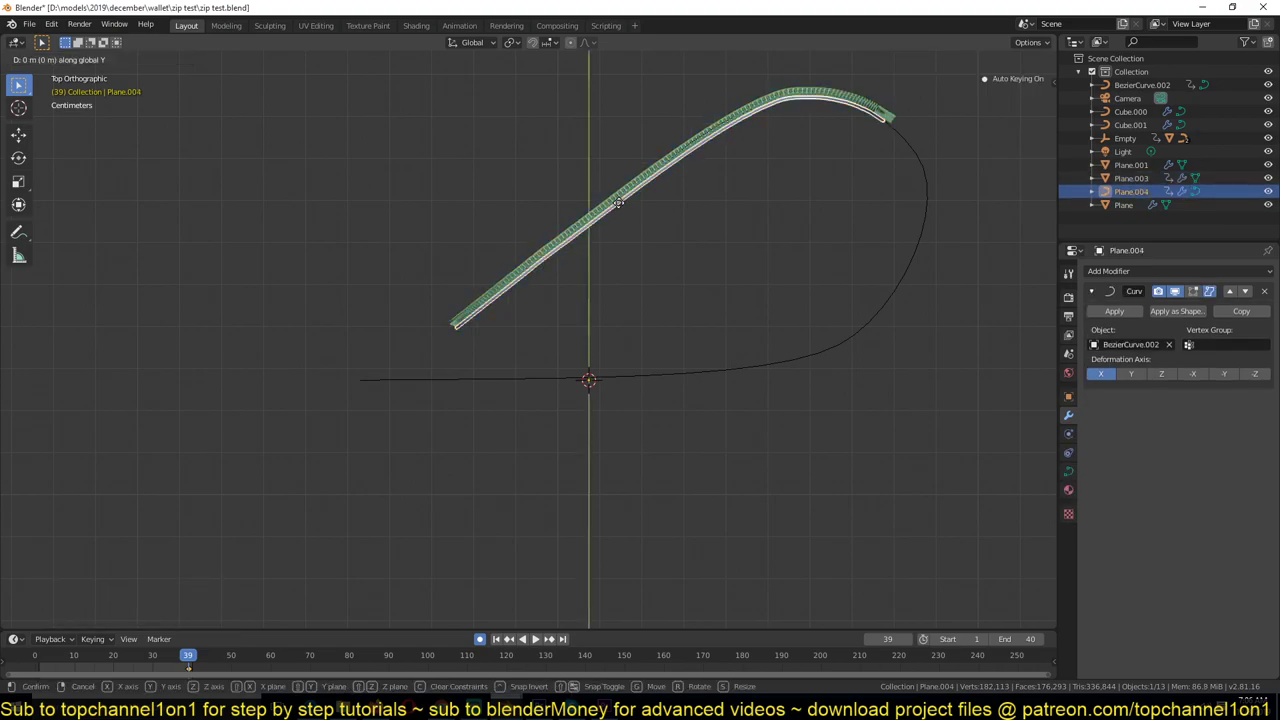
pyautogui.press('x')
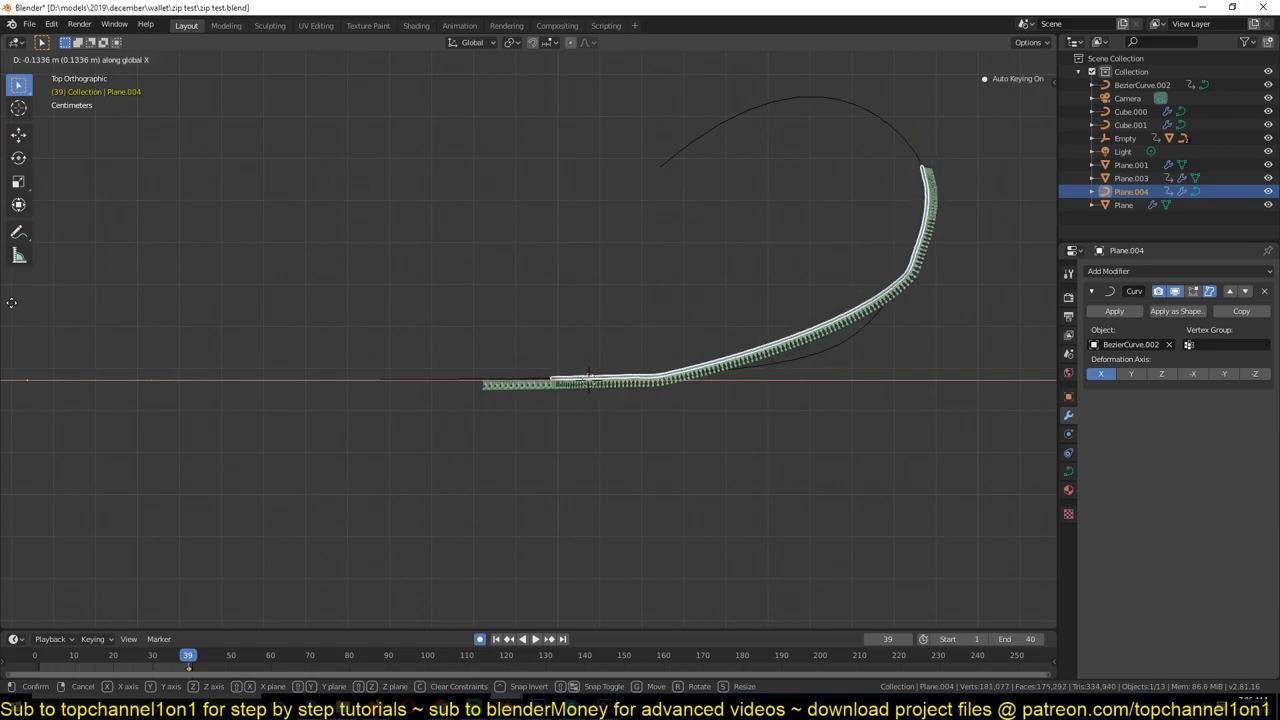
pyautogui.click(989, 324)
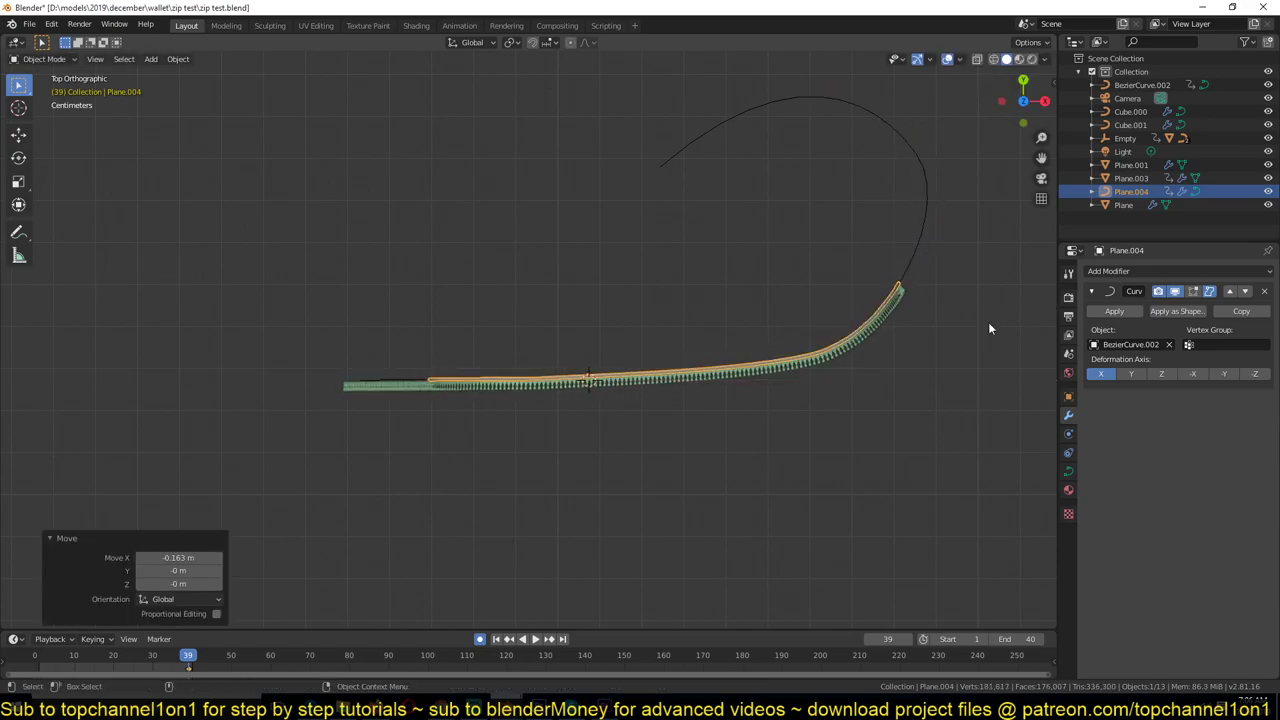
# - Subdivide the whole deforming curve BezierCurve.002 twice
pyautogui.click(922, 241)
pyautogui.press('Tab')
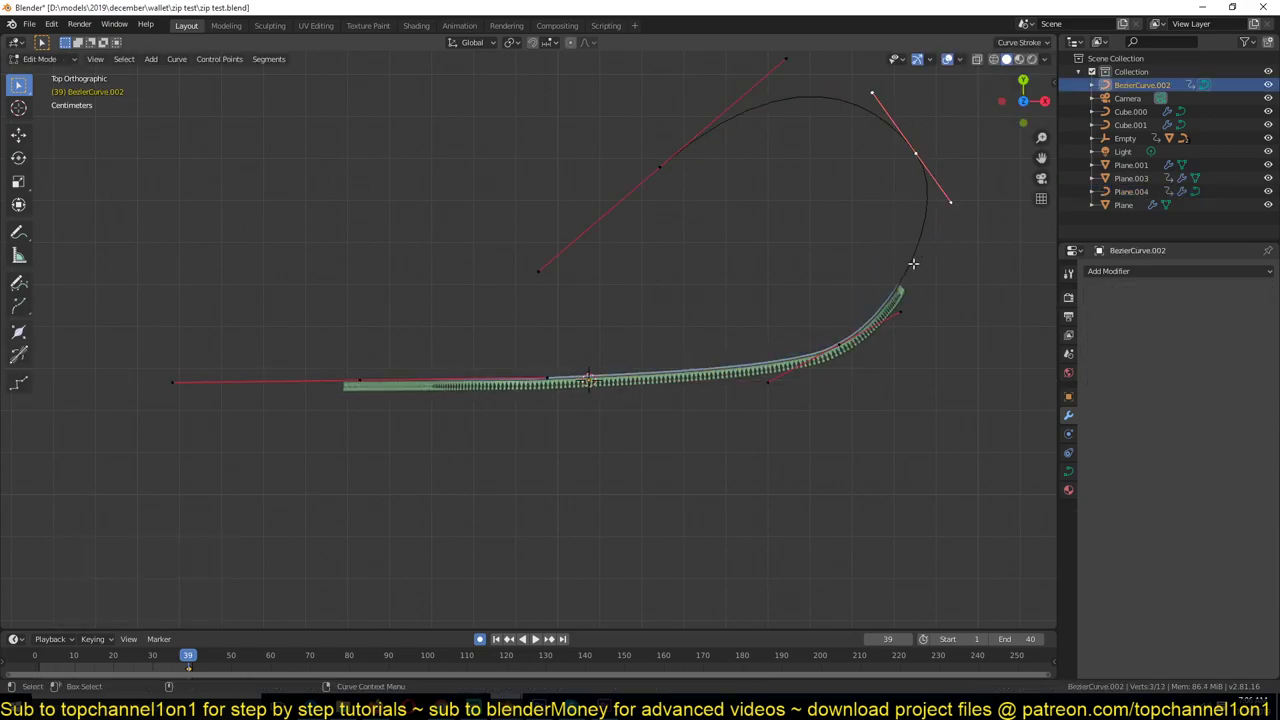
pyautogui.rightClick(913, 263)
pyautogui.click(875, 74)
pyautogui.rightClick(865, 119)
pyautogui.click(865, 116)
pyautogui.press('Tab')
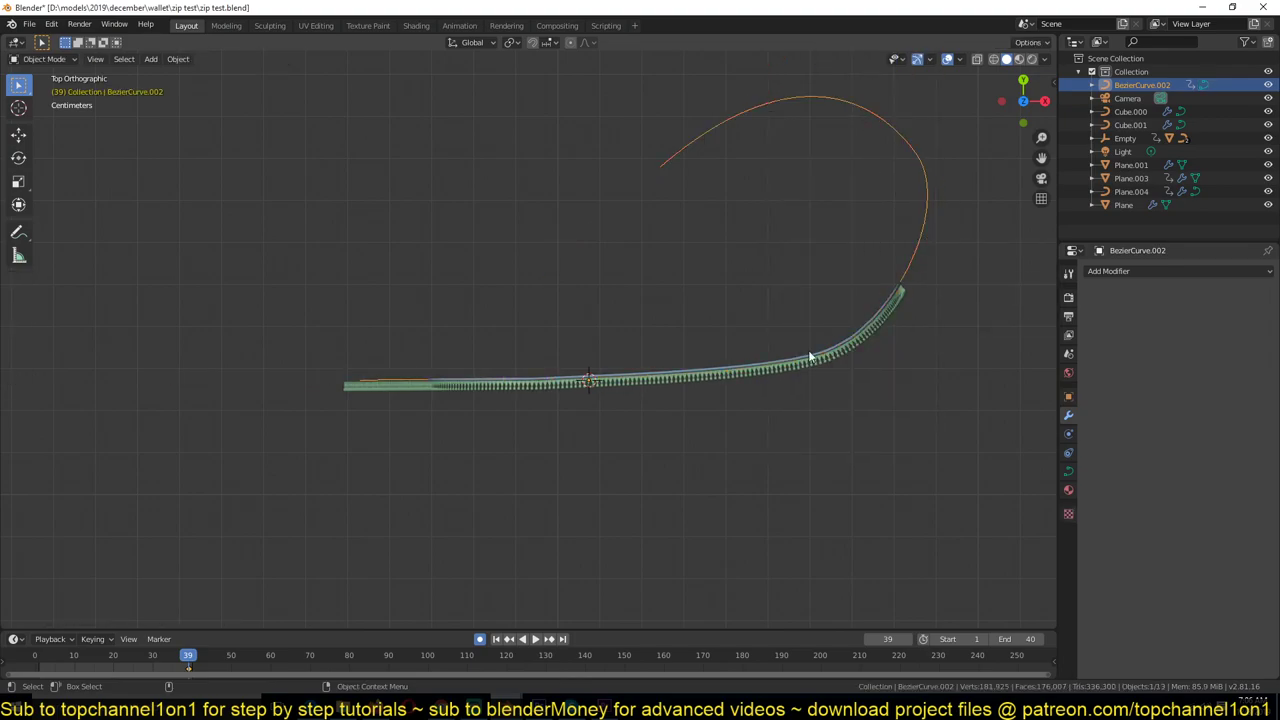
# - Slide the path curve Plane.004 in the positive global X direction, into the bend of BezierCurve.002
pyautogui.click(810, 358)
pyautogui.press('x')
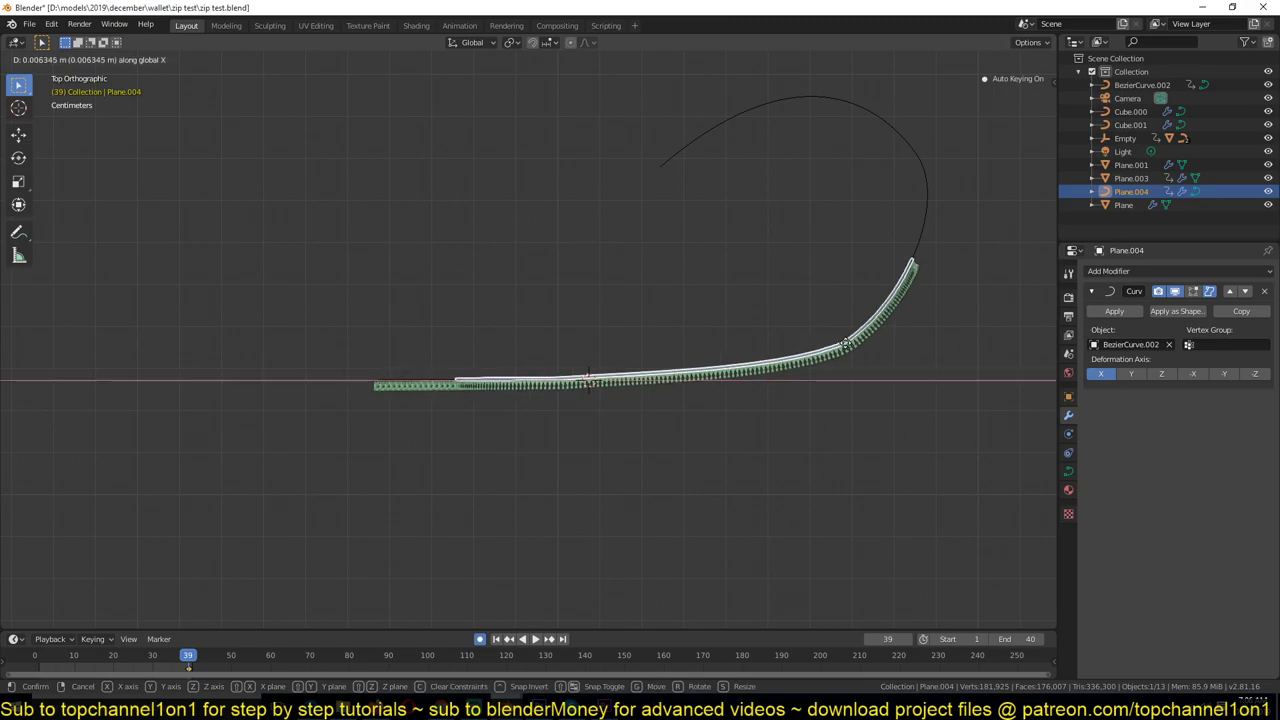
pyautogui.click(984, 256)
# - Examine how closely Plane.004's straight stretches follow the bend of BezierCurve.002, checking the path's control points and the top view
pyautogui.moveTo(984, 256); pyautogui.dragTo(522, 366, button='middle')
pyautogui.click(668, 298)
pyautogui.click(634, 318)
pyautogui.press('Tab')
pyautogui.scroll(-2, 655, 325)
pyautogui.press('Tab')
pyautogui.press('KP_7')
pyautogui.scroll(3, 836, 417)
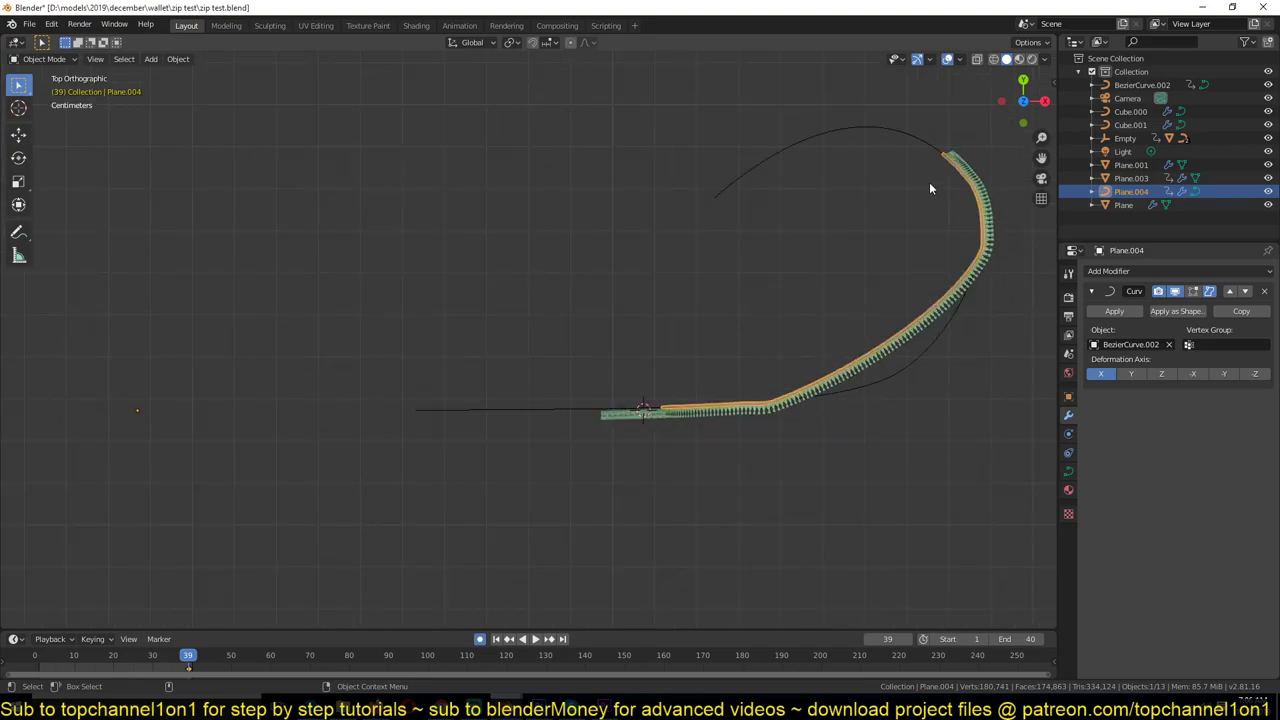
pyautogui.scroll(3, 931, 271)
pyautogui.scroll(-2, 905, 269)
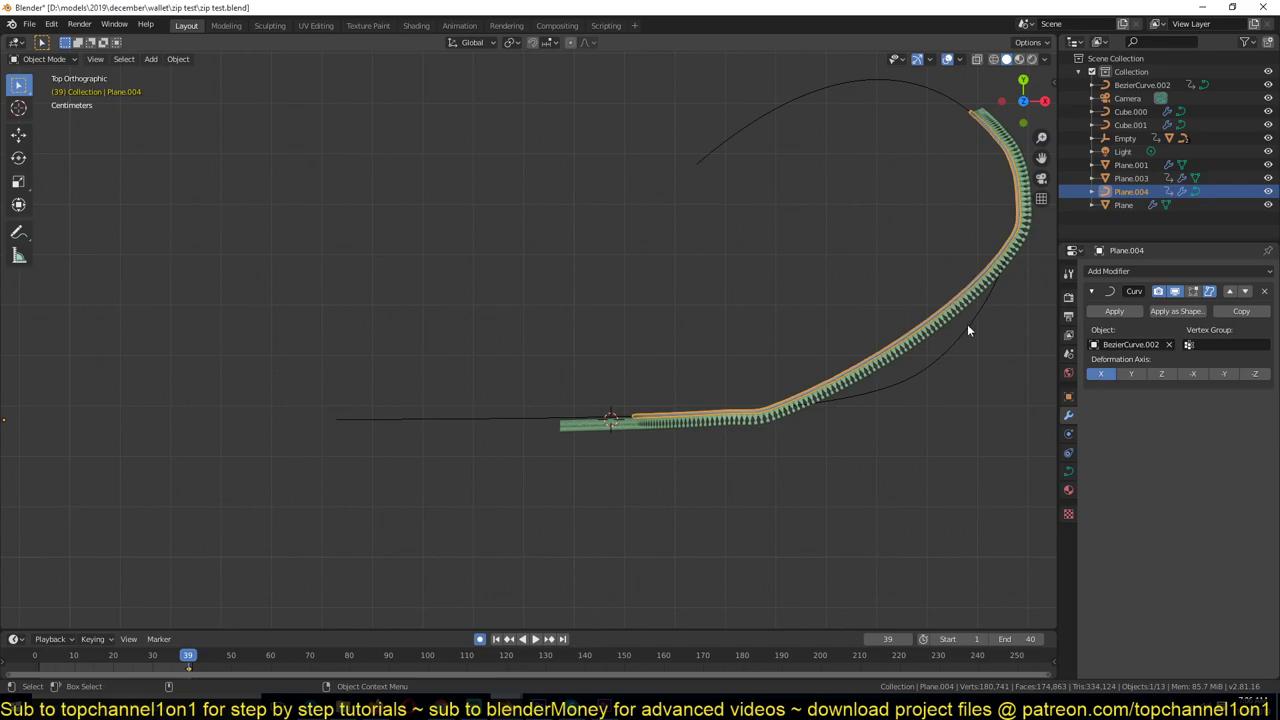
# - Subdivide the long straight segments of the path curve Plane.004 with 2 cuts
pyautogui.hotkey('ctrl', 'z')
pyautogui.keyDown('shift'); pyautogui.moveTo(668, 366); pyautogui.dragTo(936, 368, button='middle'); pyautogui.keyUp('shift')
pyautogui.press('Tab')
pyautogui.keyDown('shift'); pyautogui.moveTo(424, 428); pyautogui.dragTo(643, 316, button='middle'); pyautogui.keyUp('shift')
pyautogui.hotkey('ctrl', 'z')
pyautogui.hotkey('alt', 'a')
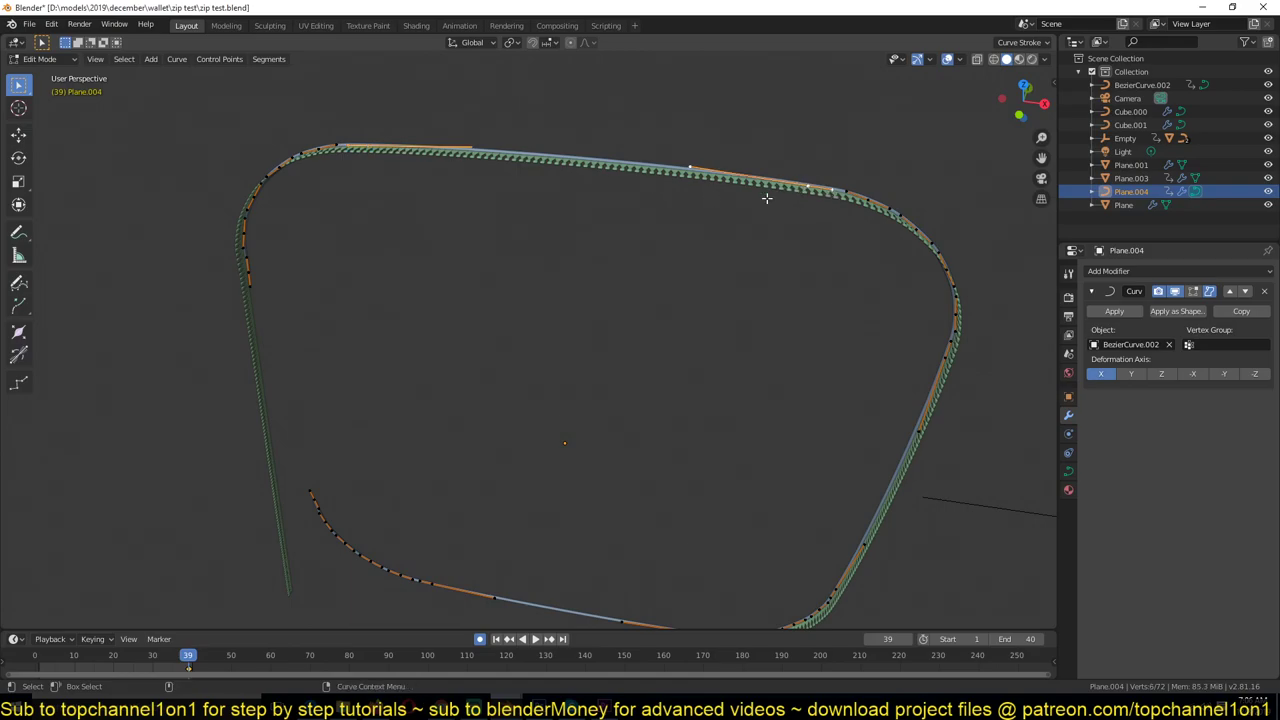
pyautogui.keyDown('shift'); pyautogui.moveTo(634, 524); pyautogui.dragTo(680, 371, button='middle'); pyautogui.keyUp('shift')
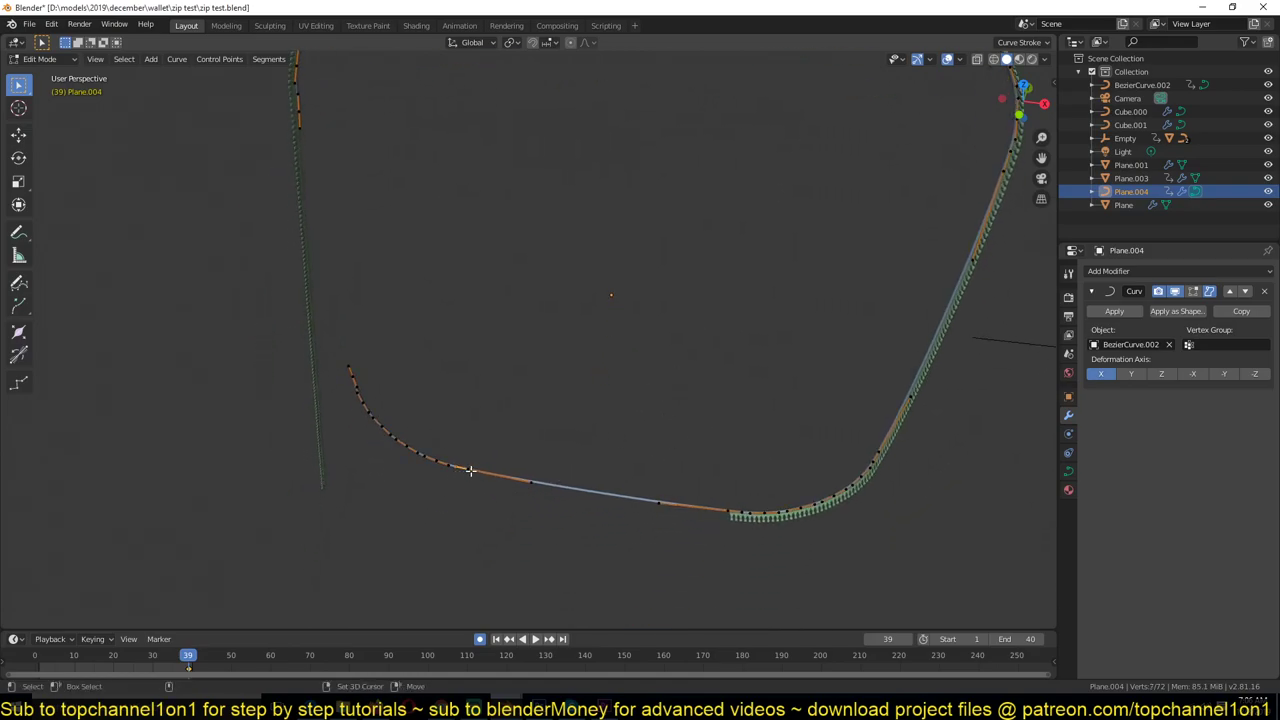
pyautogui.rightClick(628, 366)
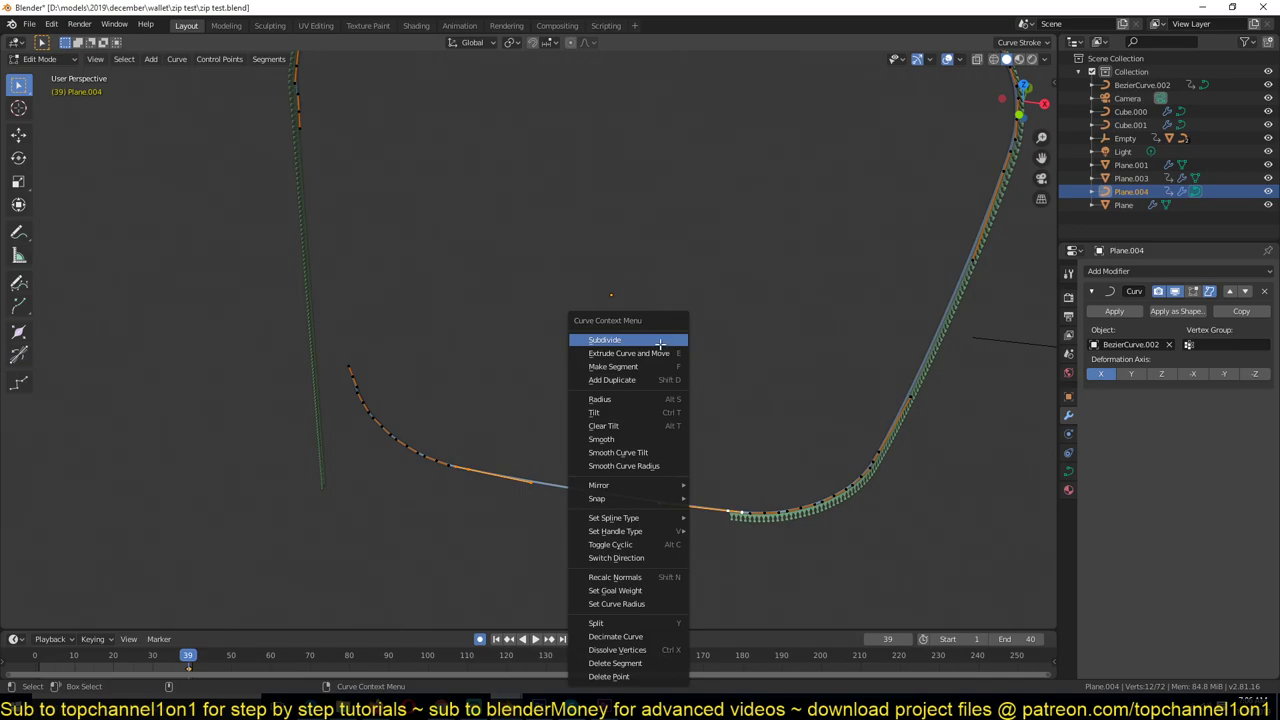
pyautogui.click(640, 346)
pyautogui.moveTo(199, 613); pyautogui.dragTo(215, 613)
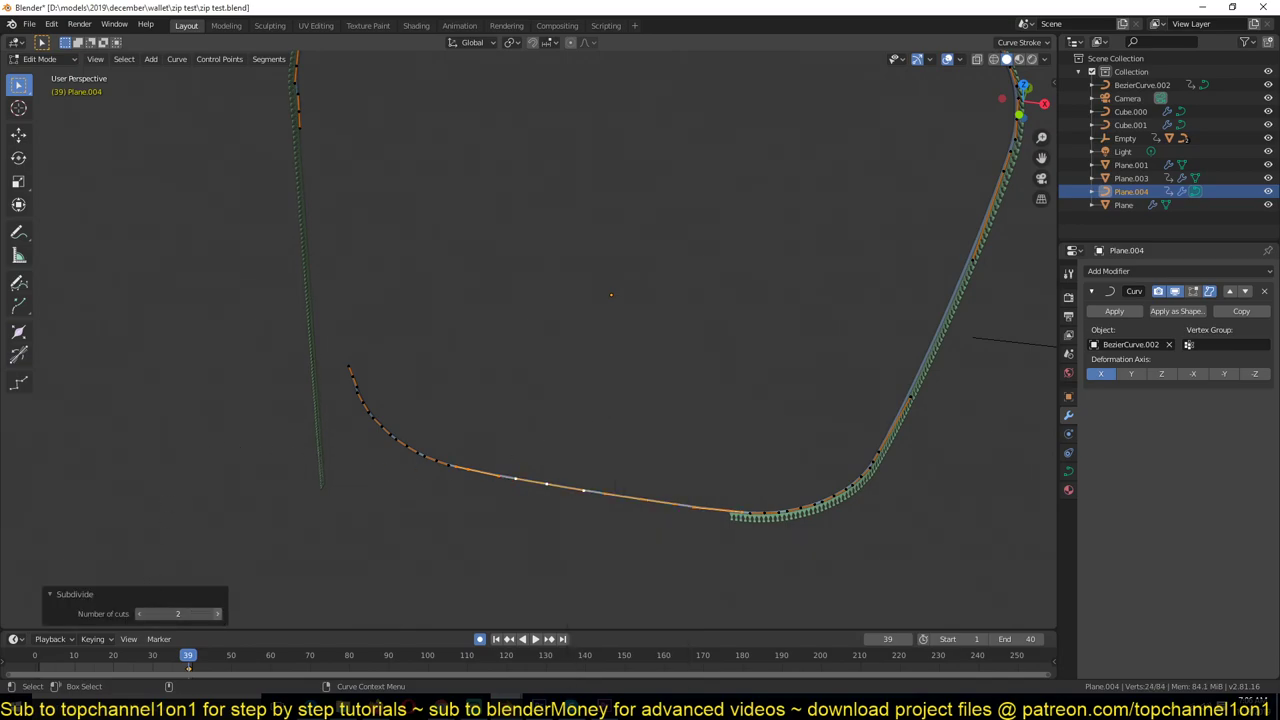
pyautogui.press('Tab')
# - Try sliding the subdivided path curve Plane.004 along global X around the bend, viewed from above
pyautogui.scroll(-3, 655, 416)
pyautogui.press('KP_7')
pyautogui.keyDown('shift'); pyautogui.moveTo(733, 439); pyautogui.dragTo(445, 464, button='middle'); pyautogui.keyUp('shift')
pyautogui.scroll(3, 560, 408)
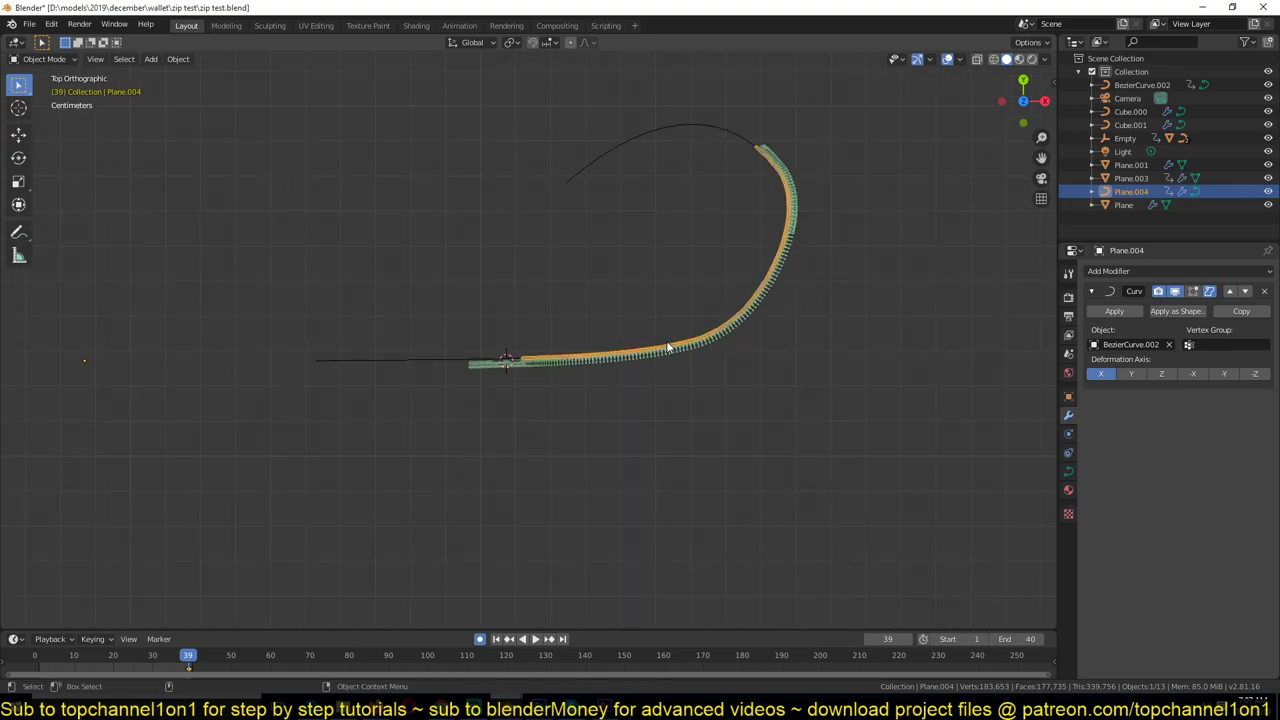
pyautogui.press('g')
pyautogui.press('x')
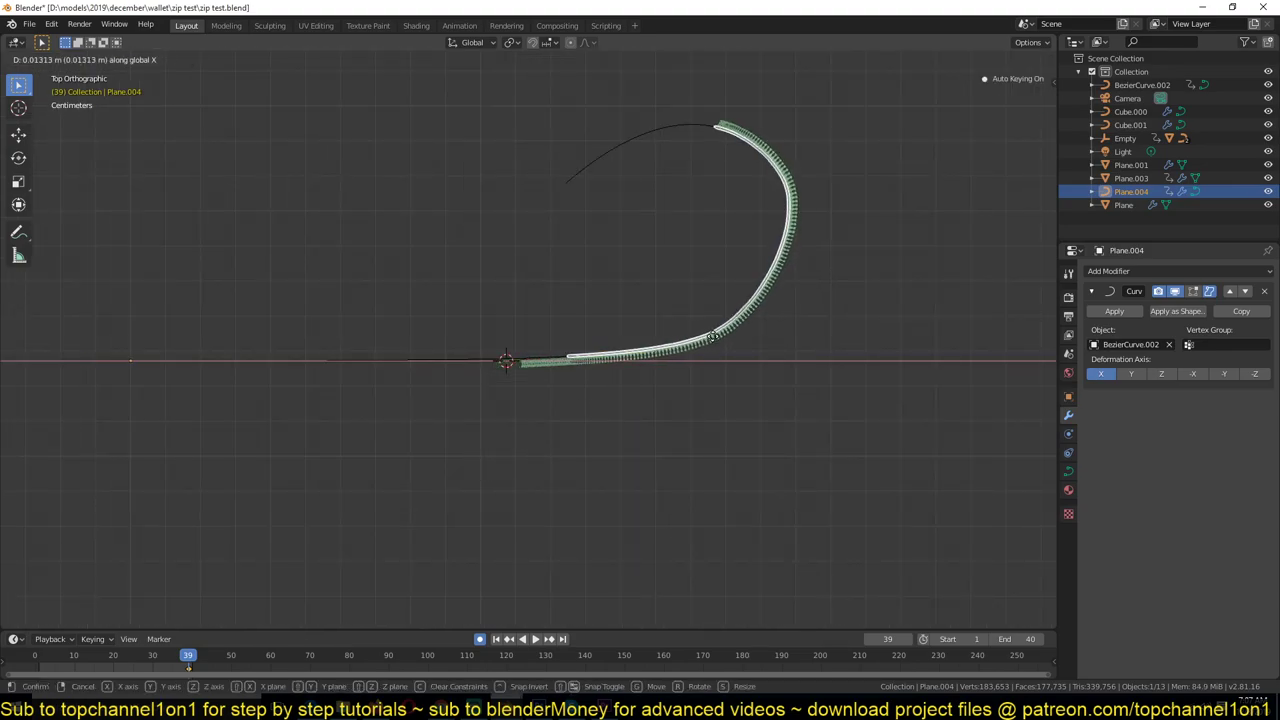
pyautogui.click(518, 373)
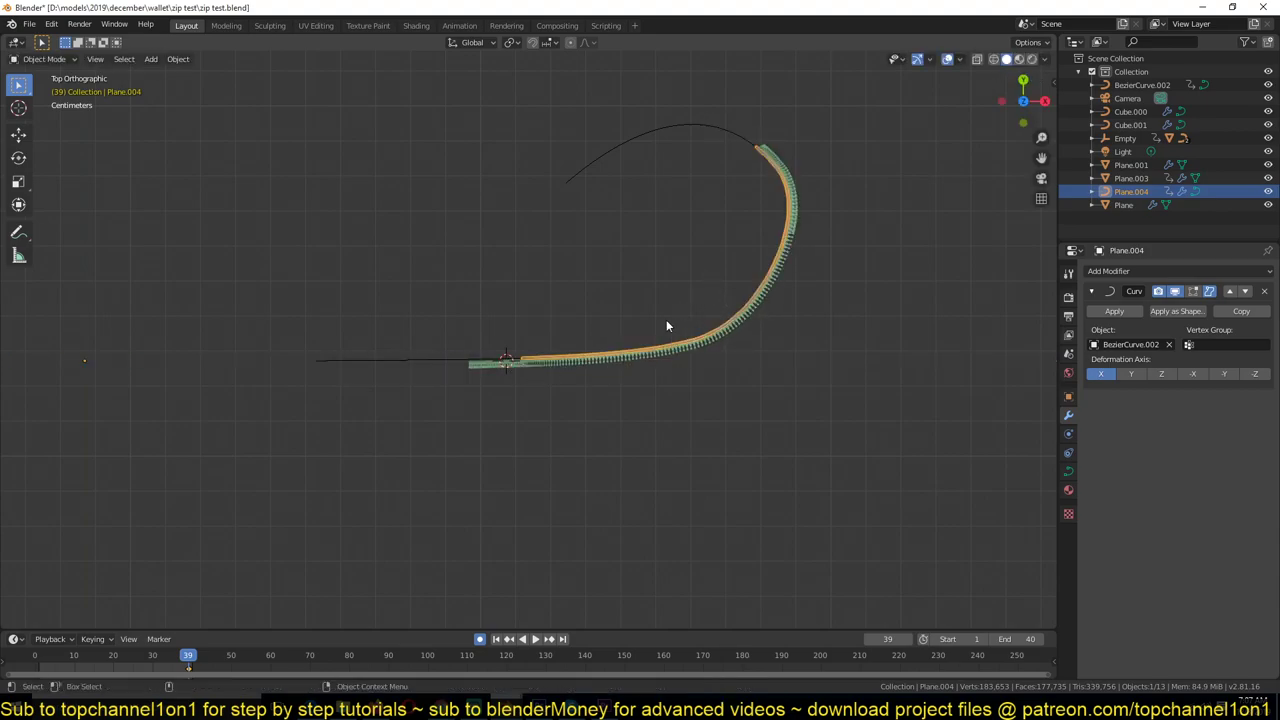
# - Move the path curve Plane.004 about -0.053 m along the global X axis
pyautogui.press('g')
pyautogui.press('x')
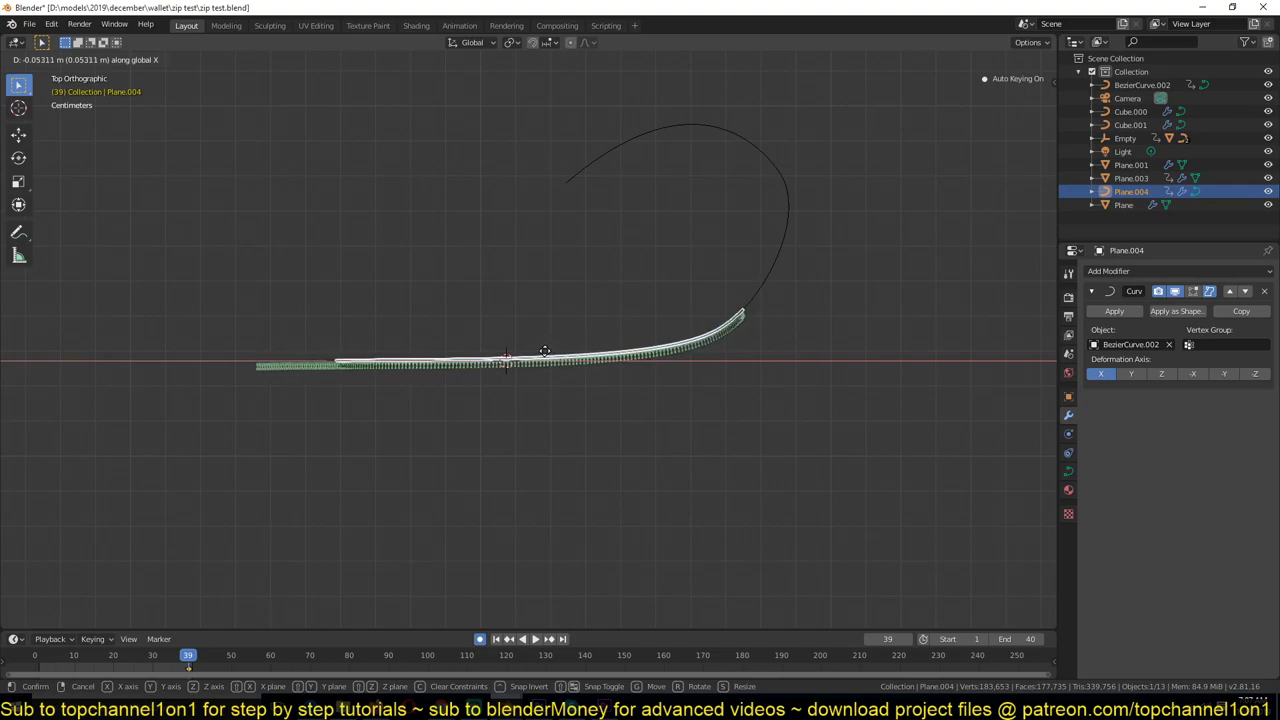
pyautogui.click(656, 360)
# - Move the teeth strip Plane.003 in the negative X direction so its teeth reach the lower end of the path curve
pyautogui.click(656, 362)
pyautogui.moveTo(505, 370); pyautogui.dragTo(586, 230, button='middle')
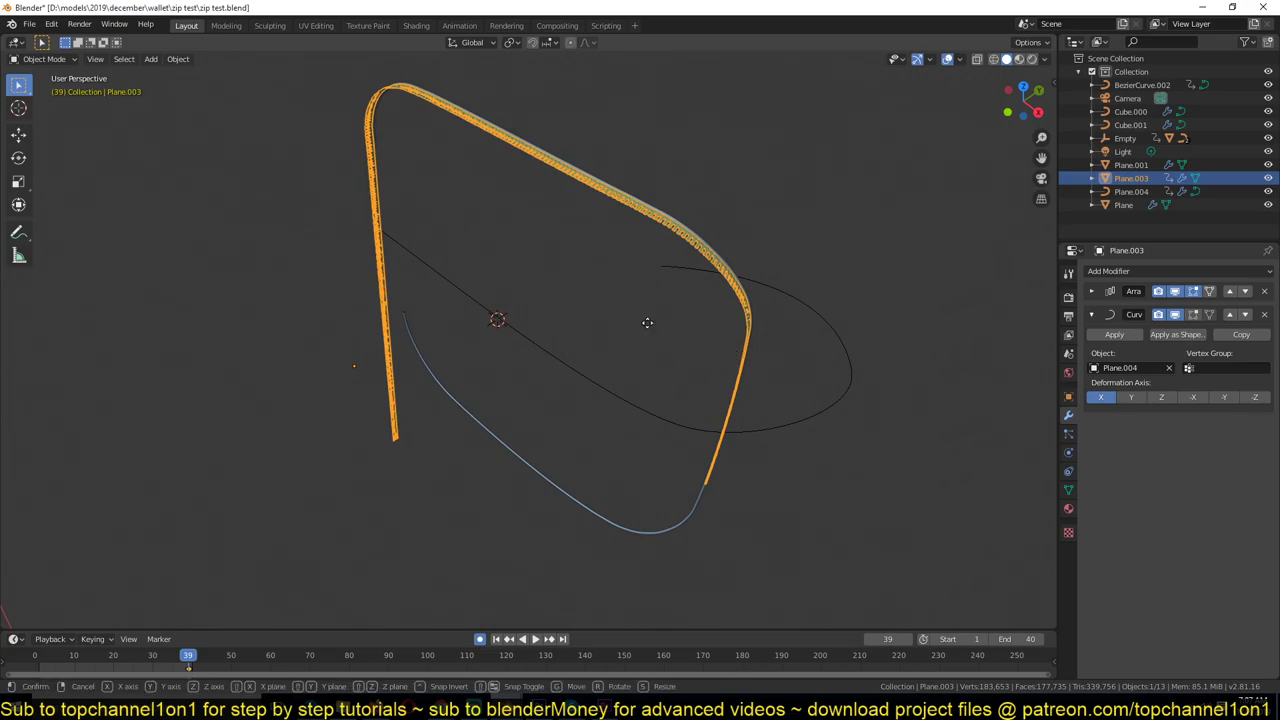
pyautogui.press('g')
pyautogui.press('y')
pyautogui.press('x')
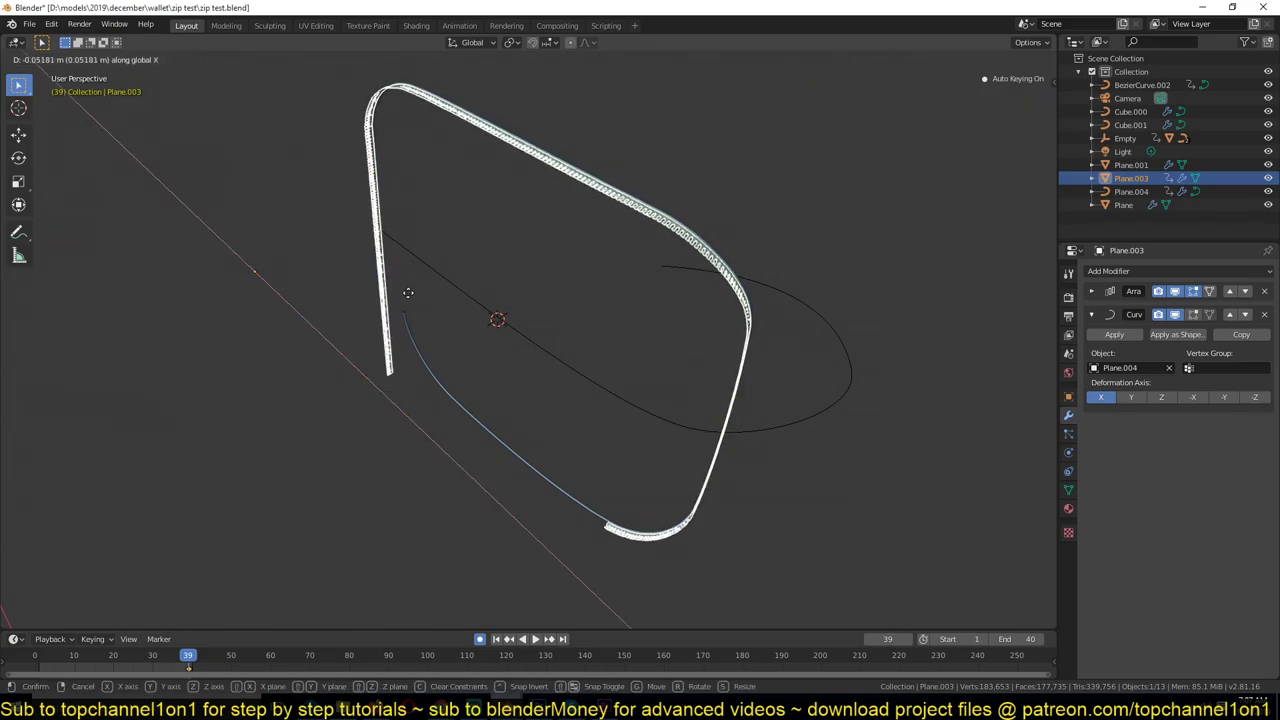
pyautogui.click(63, 279)
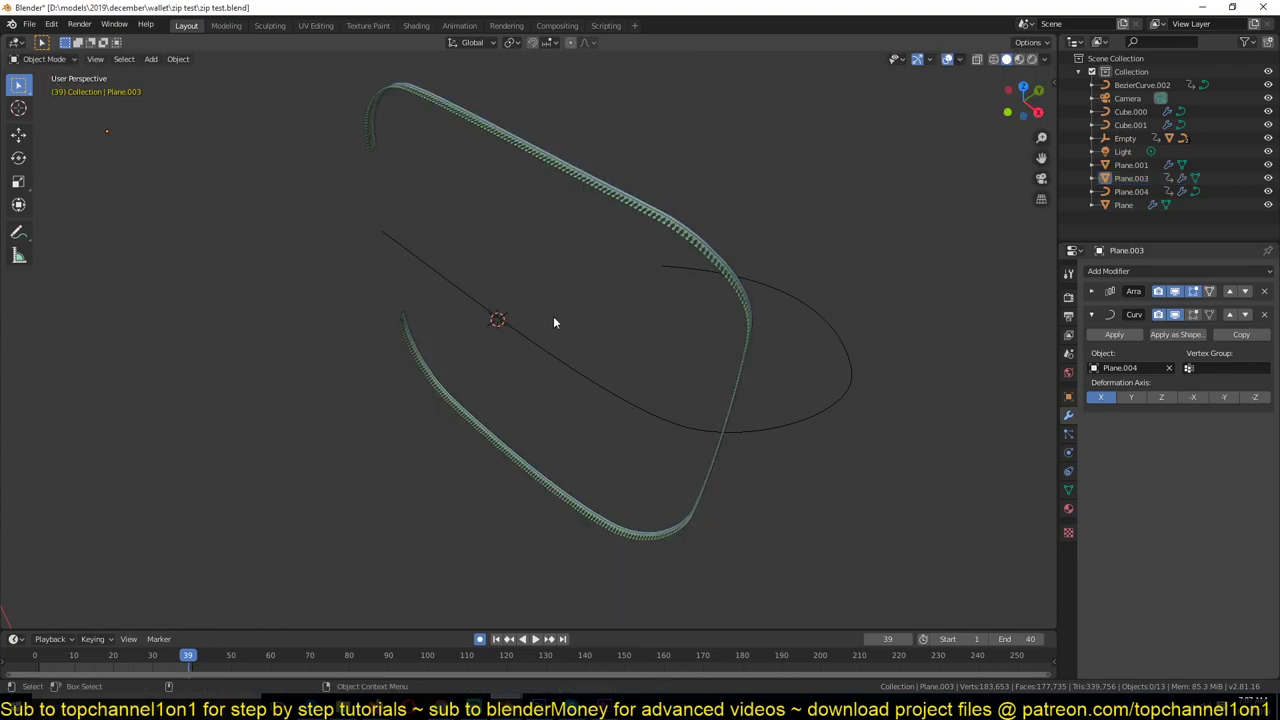
# - Try sliding BezierCurve.002 back and forth along global X to test how it bends the zipper
pyautogui.press('KP_7')
pyautogui.click(670, 356)
pyautogui.click(770, 258)
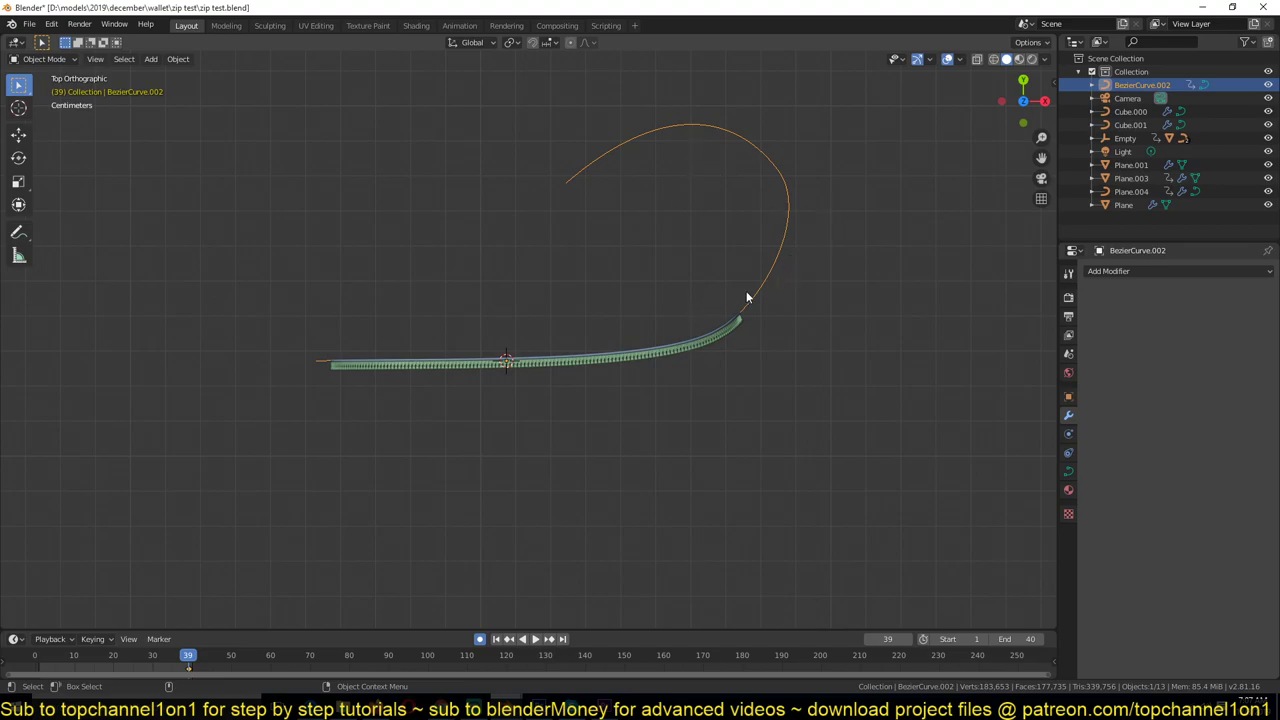
pyautogui.press('g')
pyautogui.press('x')
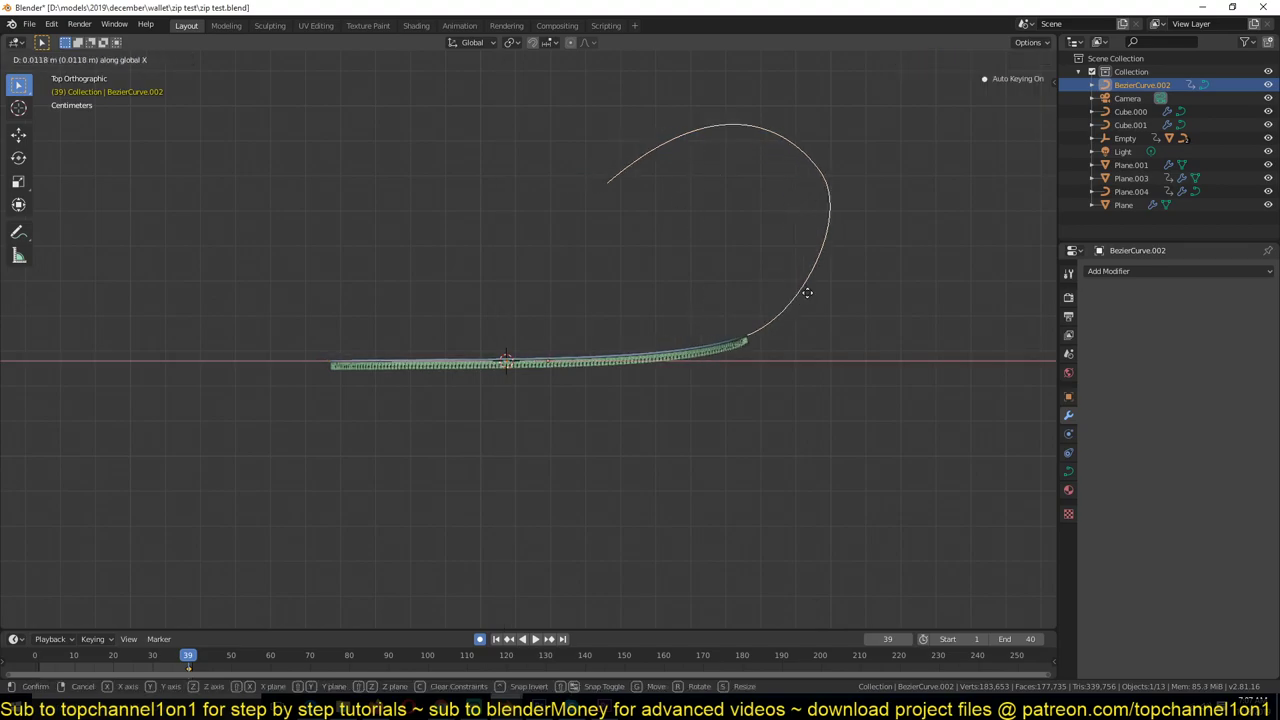
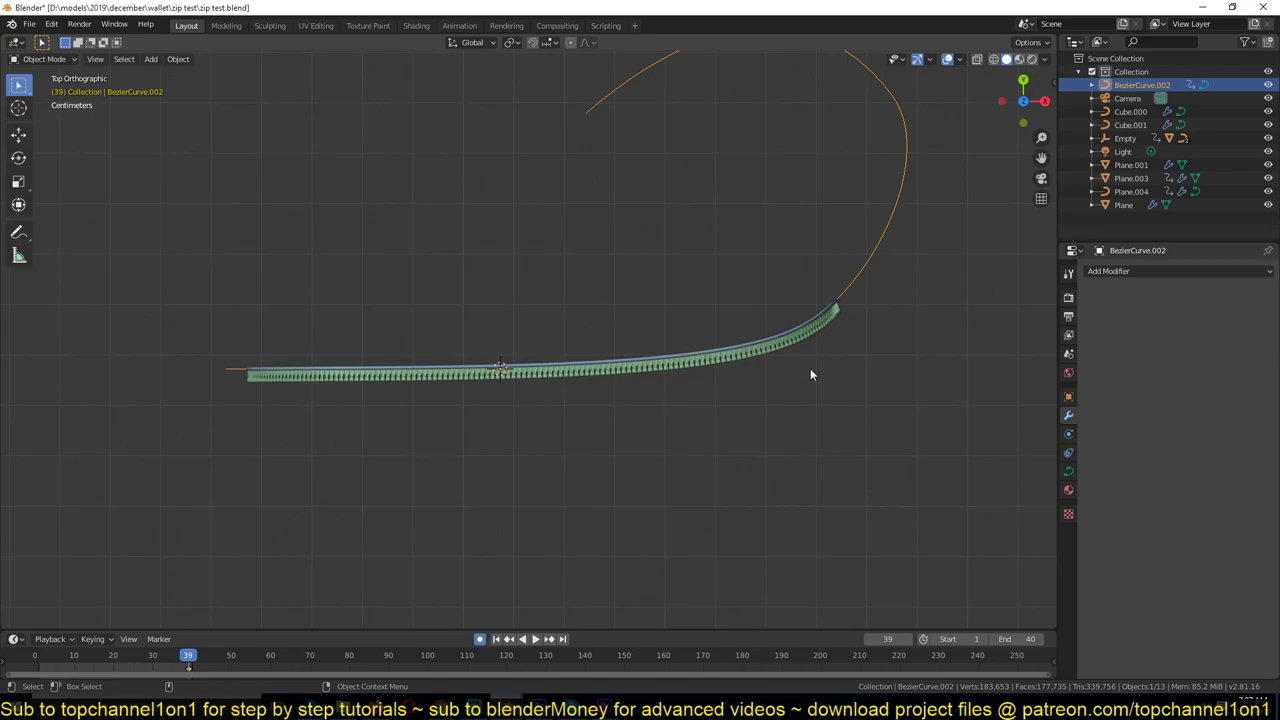
pyautogui.press('g')
pyautogui.press('x')
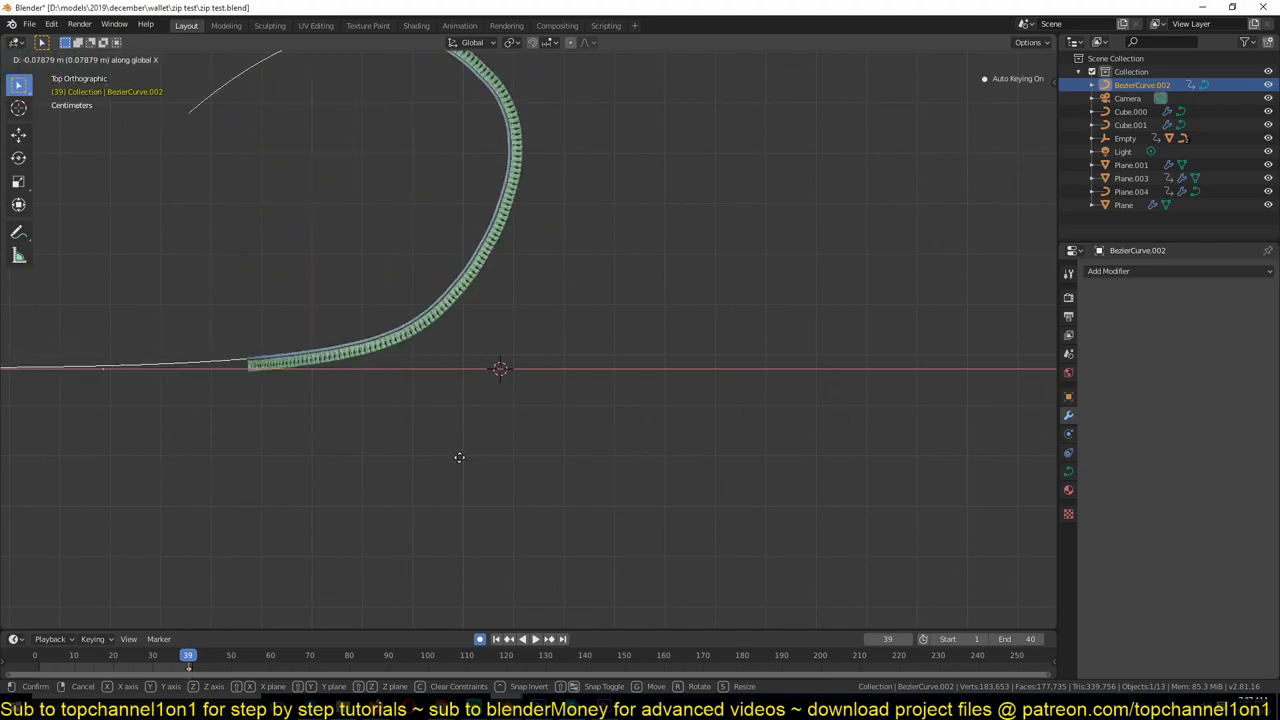
pyautogui.click(538, 450)
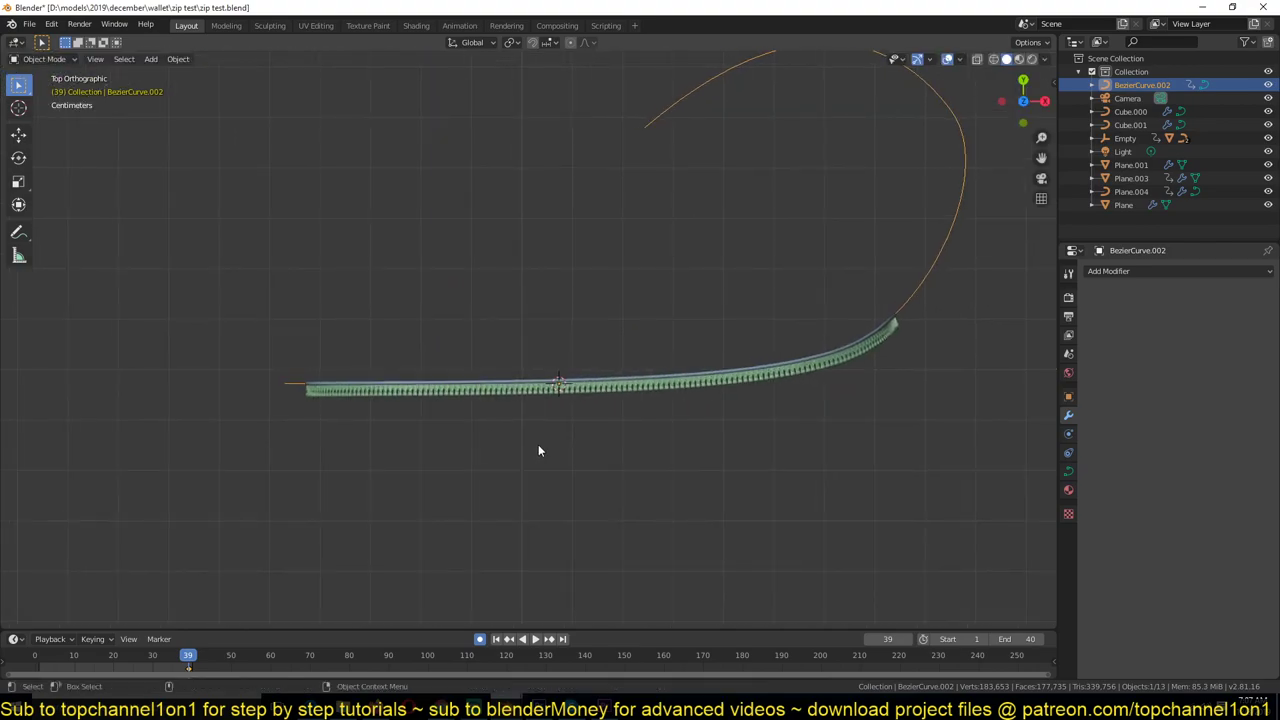
# - Extrude the straight-side end point of BezierCurve.002 about 0.075 m in the negative X direction
pyautogui.press('Tab')
pyautogui.scroll(1, 520, 400)
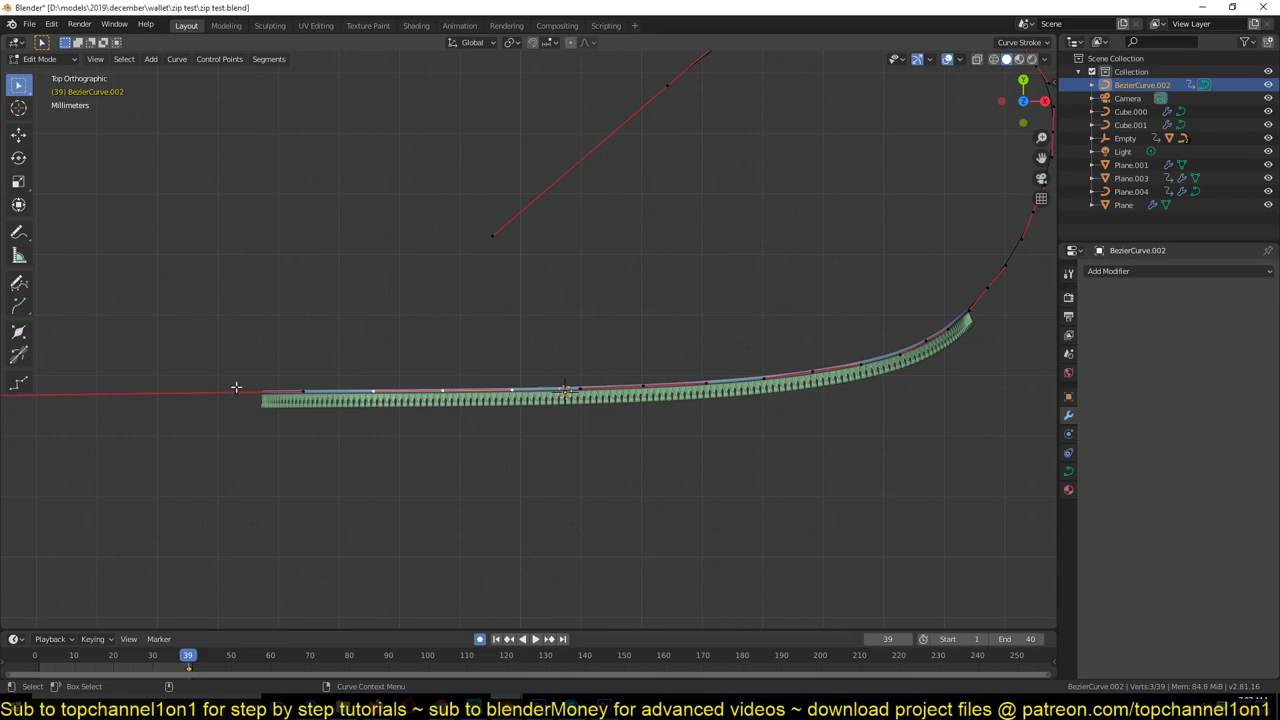
pyautogui.press('Tab')
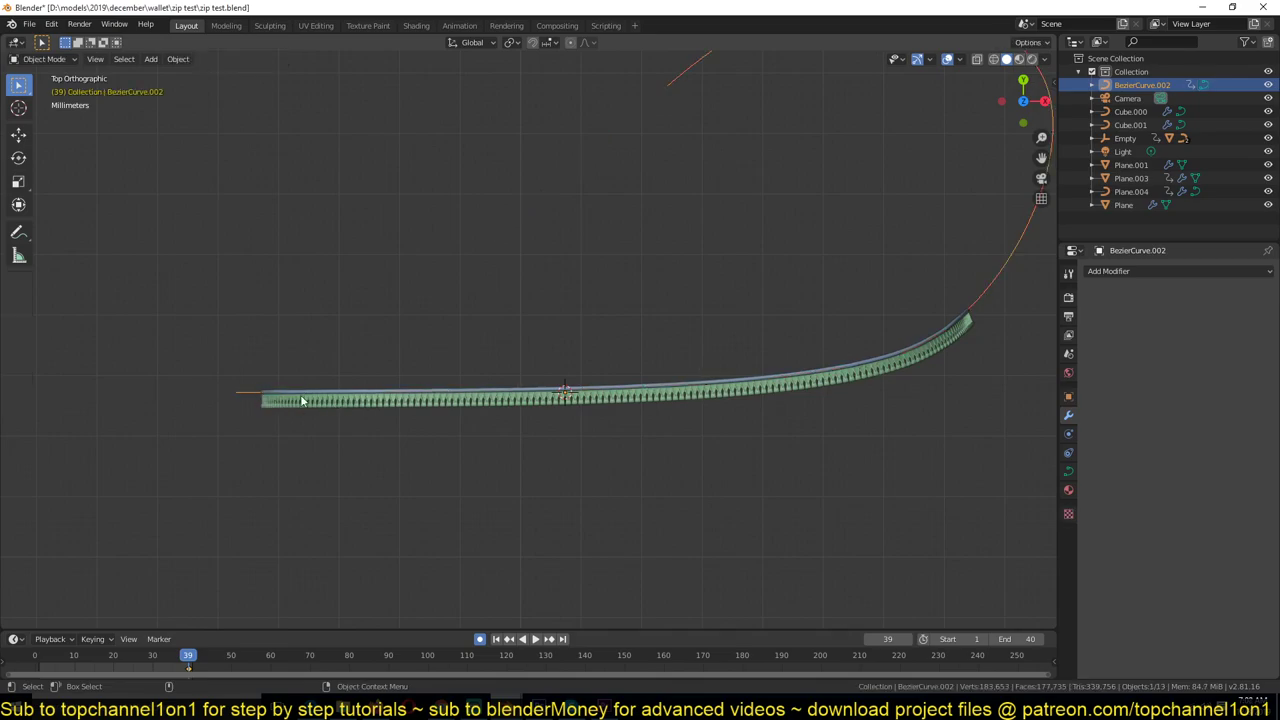
pyautogui.press('Tab')
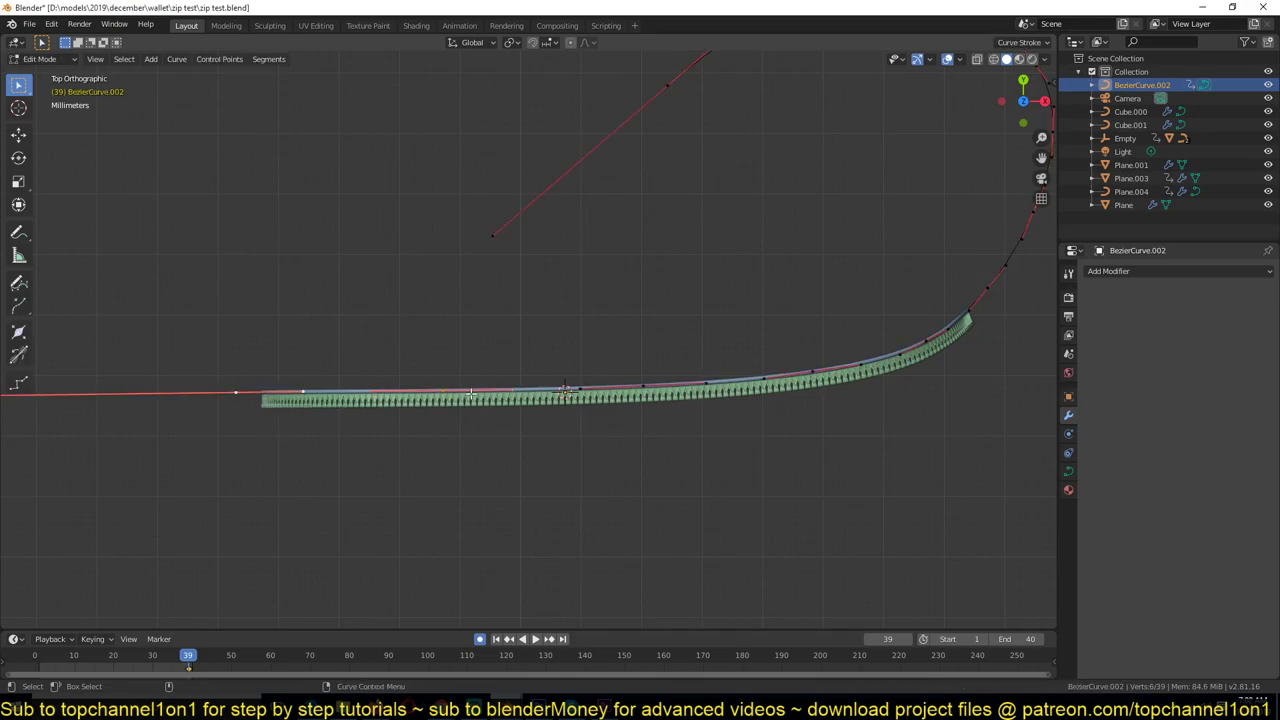
pyautogui.scroll(-3, 259, 399)
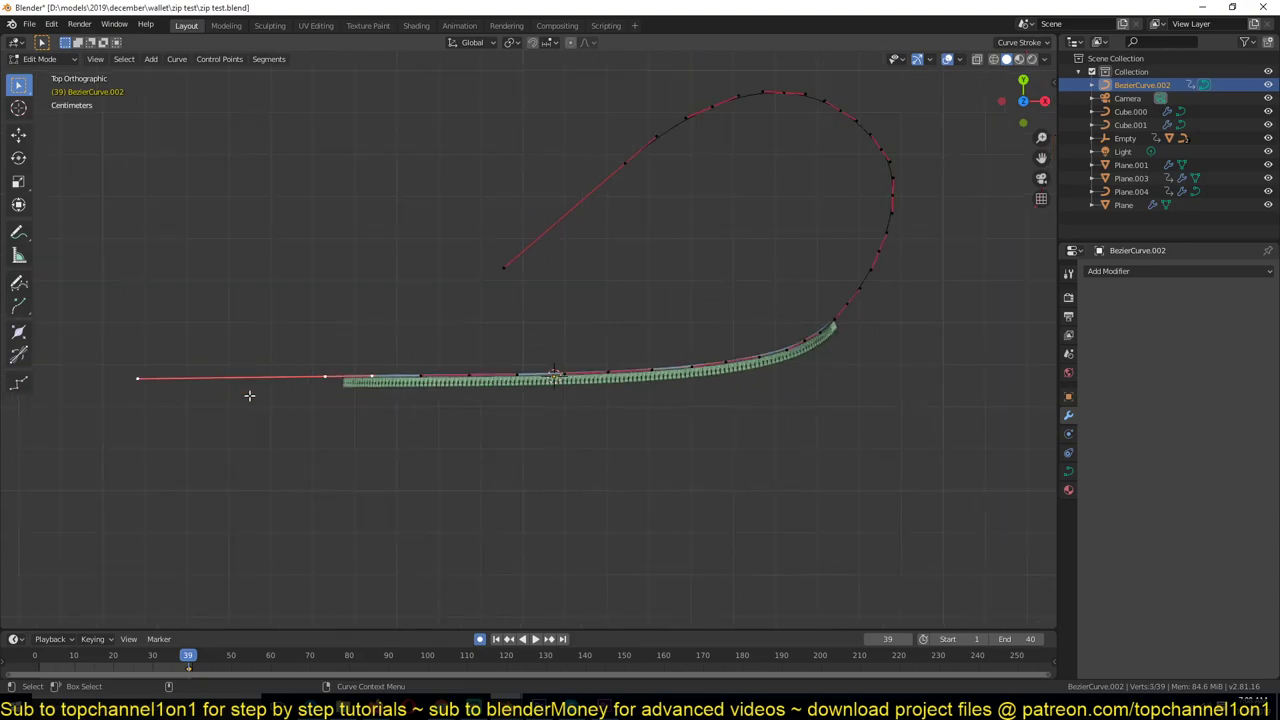
pyautogui.press('r')
pyautogui.rightClick(264, 401)
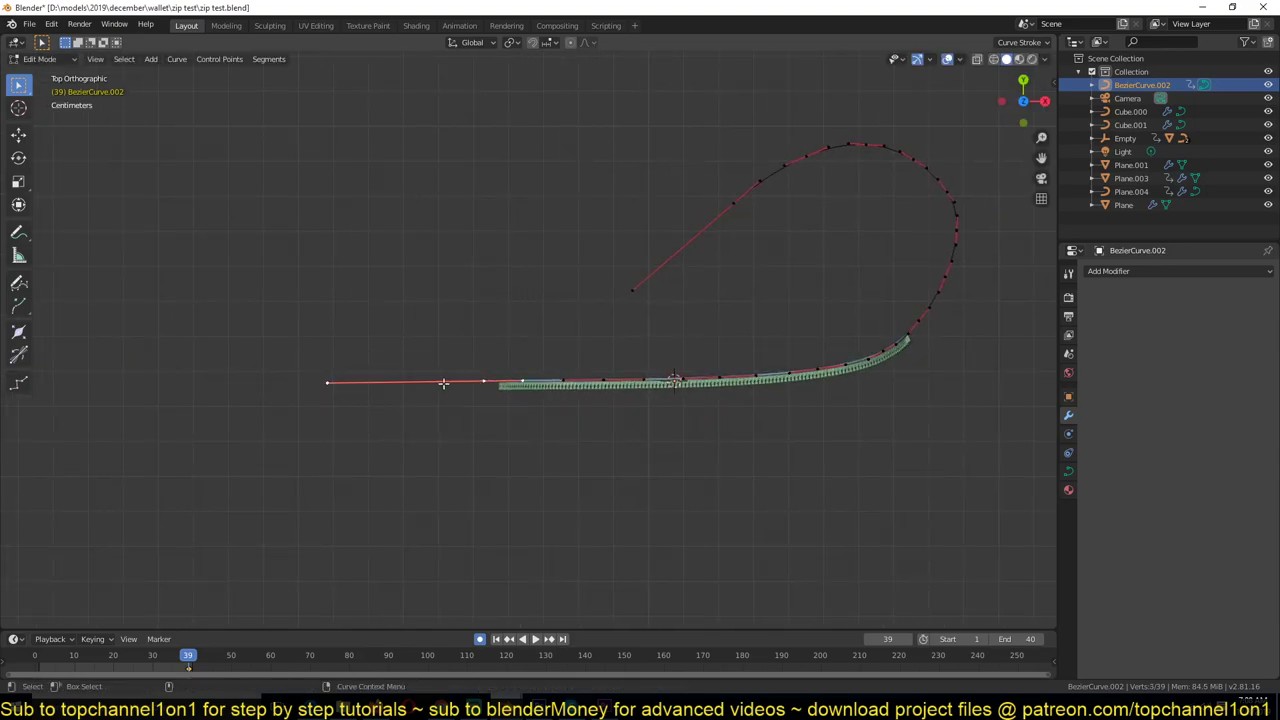
pyautogui.press('e')
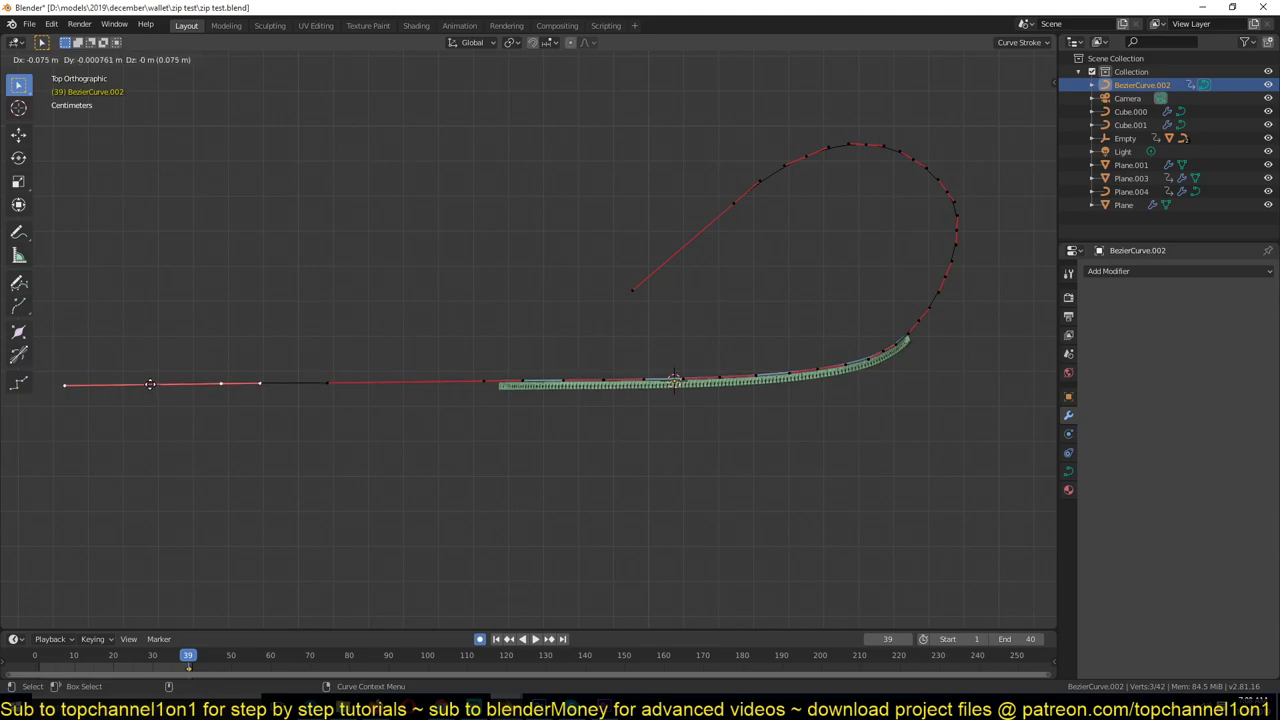
pyautogui.click(149, 381)
# - Move the loose curve handle beside the extruded segment of BezierCurve.002 about 0.016 m toward positive X
pyautogui.click(327, 383)
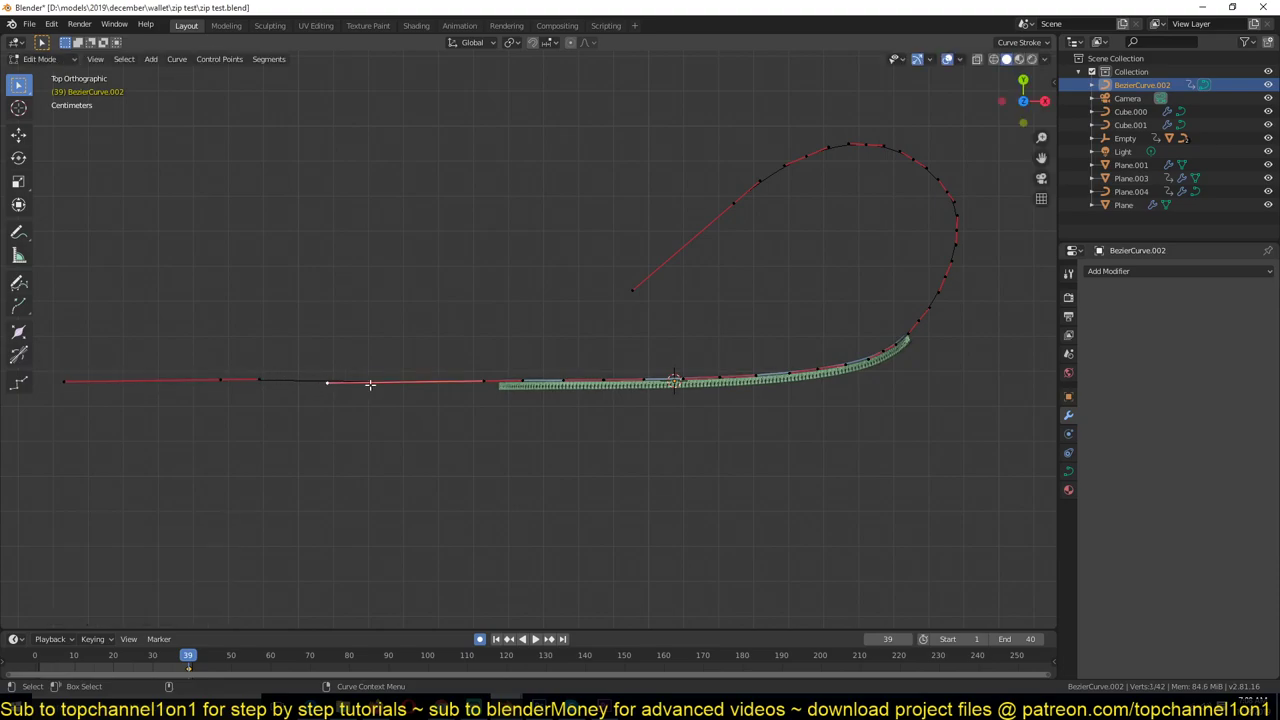
pyautogui.press('g')
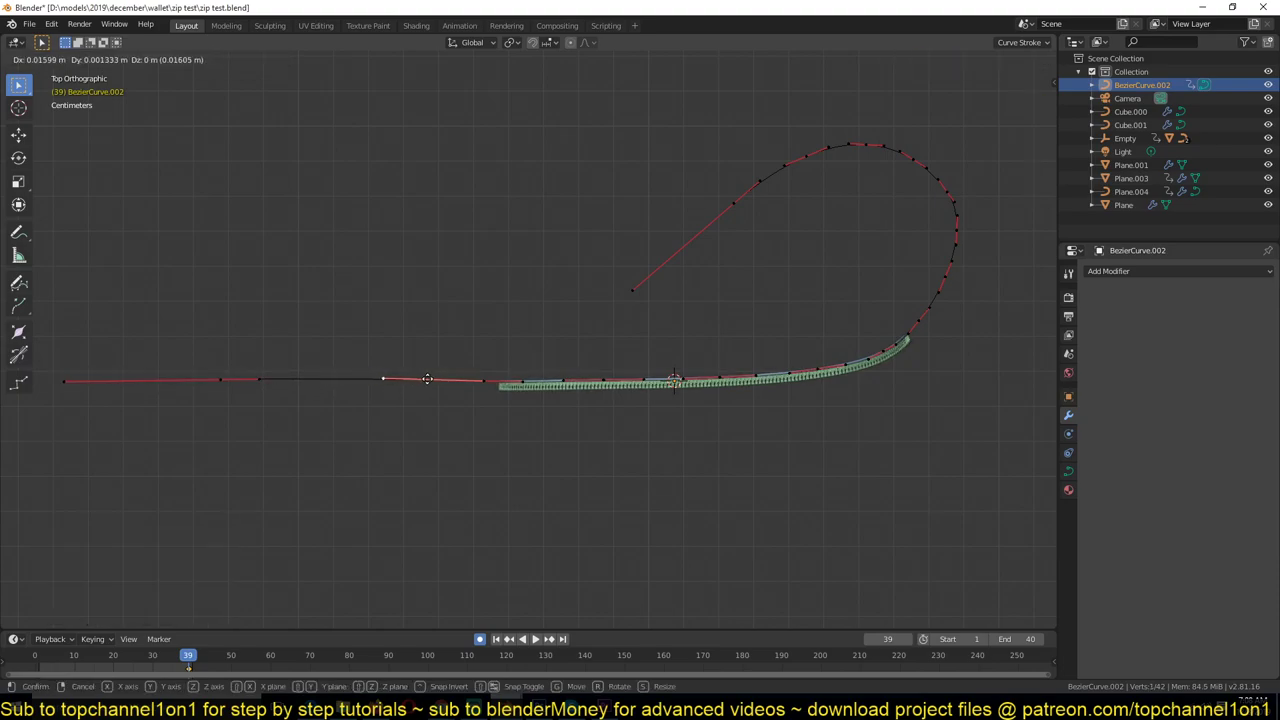
pyautogui.click(427, 379)
pyautogui.press('Tab')
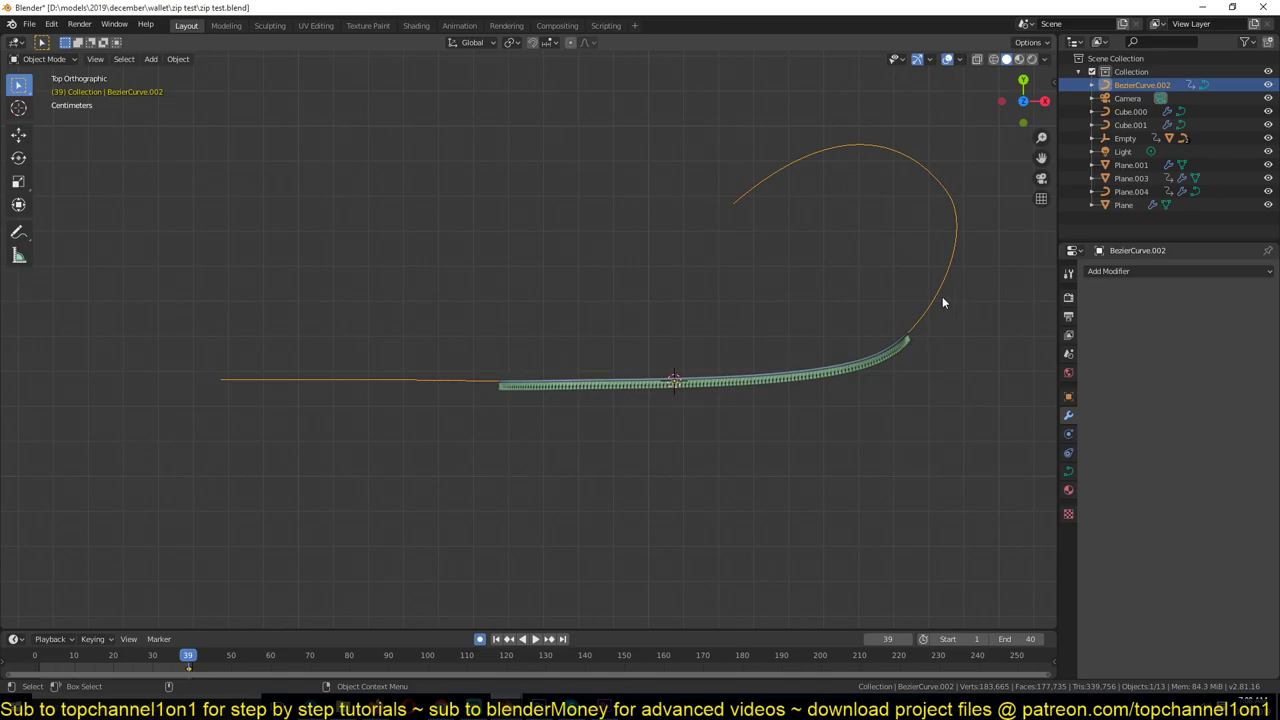
# - Try sliding BezierCurve.002 along the global X axis to test how the zipper follows the extended straight end
pyautogui.press('g')
pyautogui.press('x')
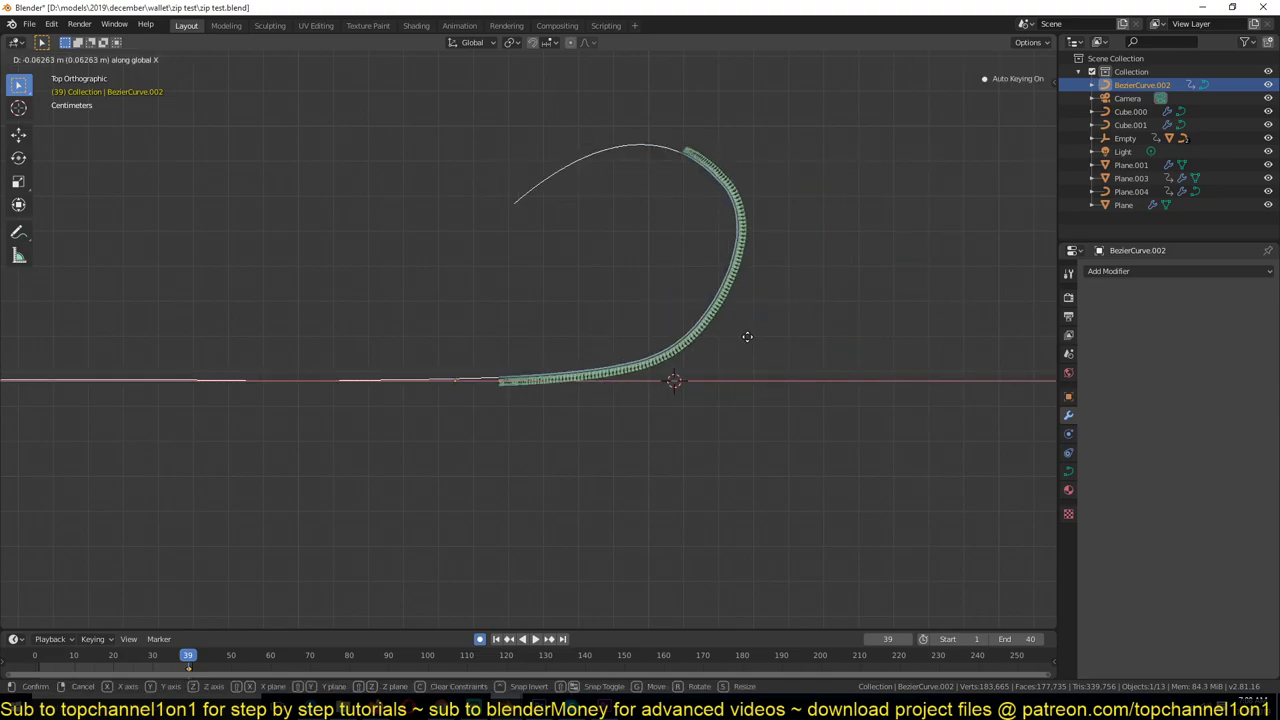
pyautogui.click(870, 333)
# - Flatten the control points on the straight end of BezierCurve.002 by scaling them to 0 along global Y
pyautogui.press('Tab')
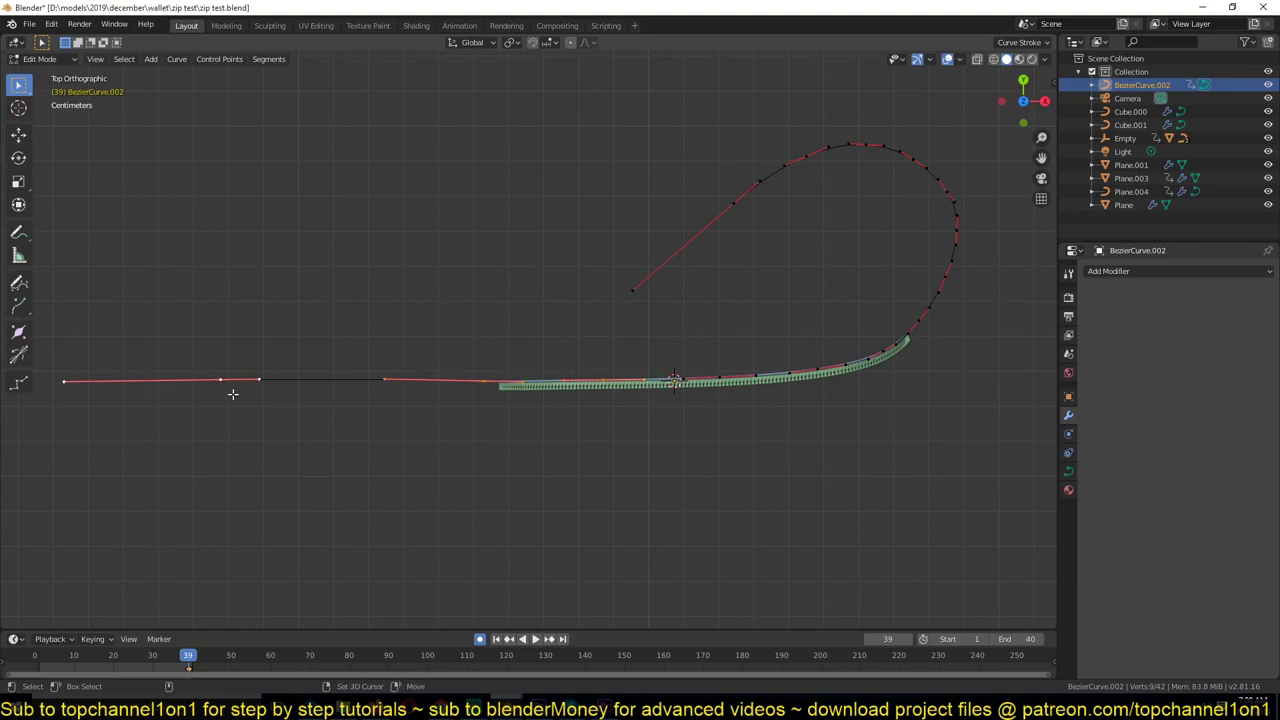
pyautogui.press('s')
pyautogui.press('y')
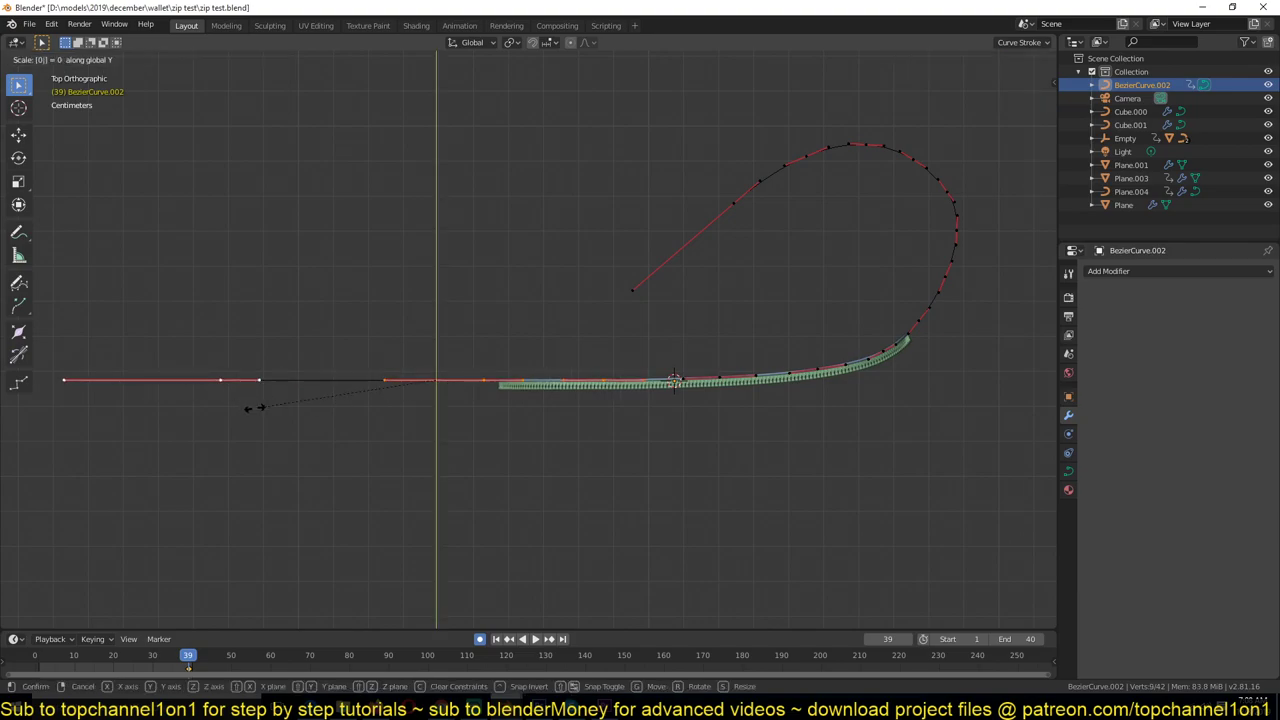
pyautogui.press('Return')
pyautogui.press('Tab')
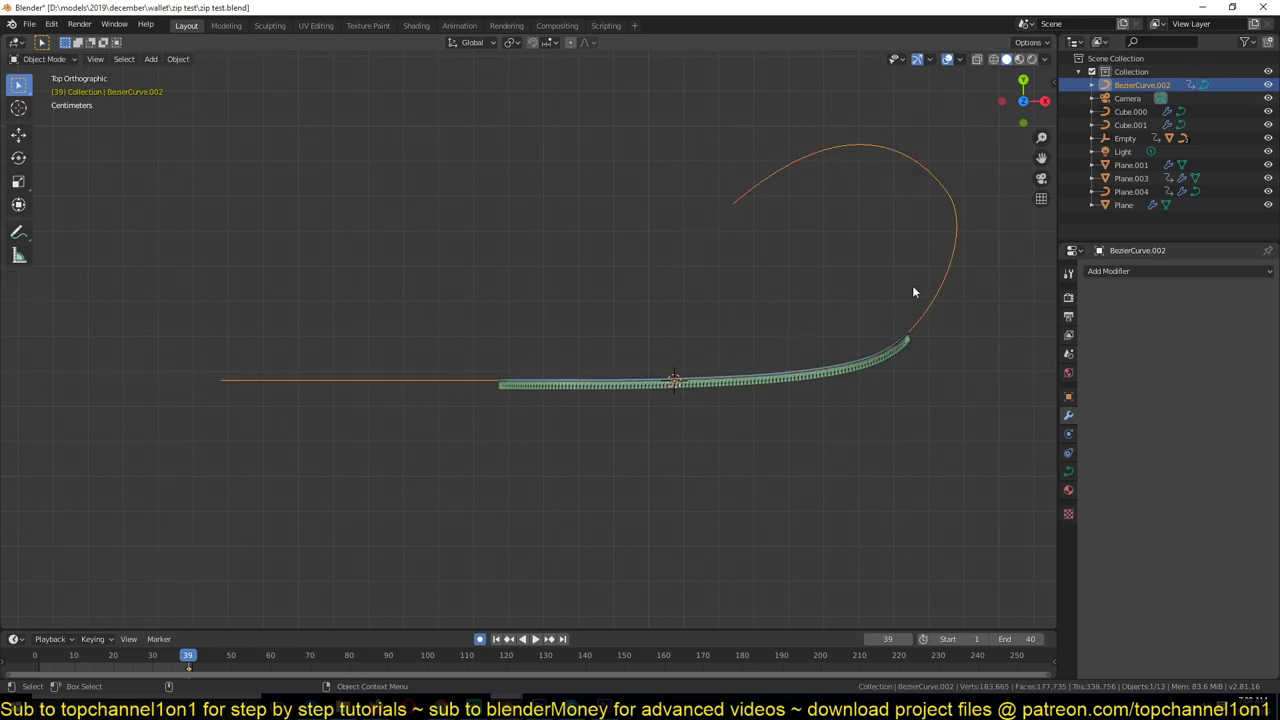
pyautogui.press('Tab')
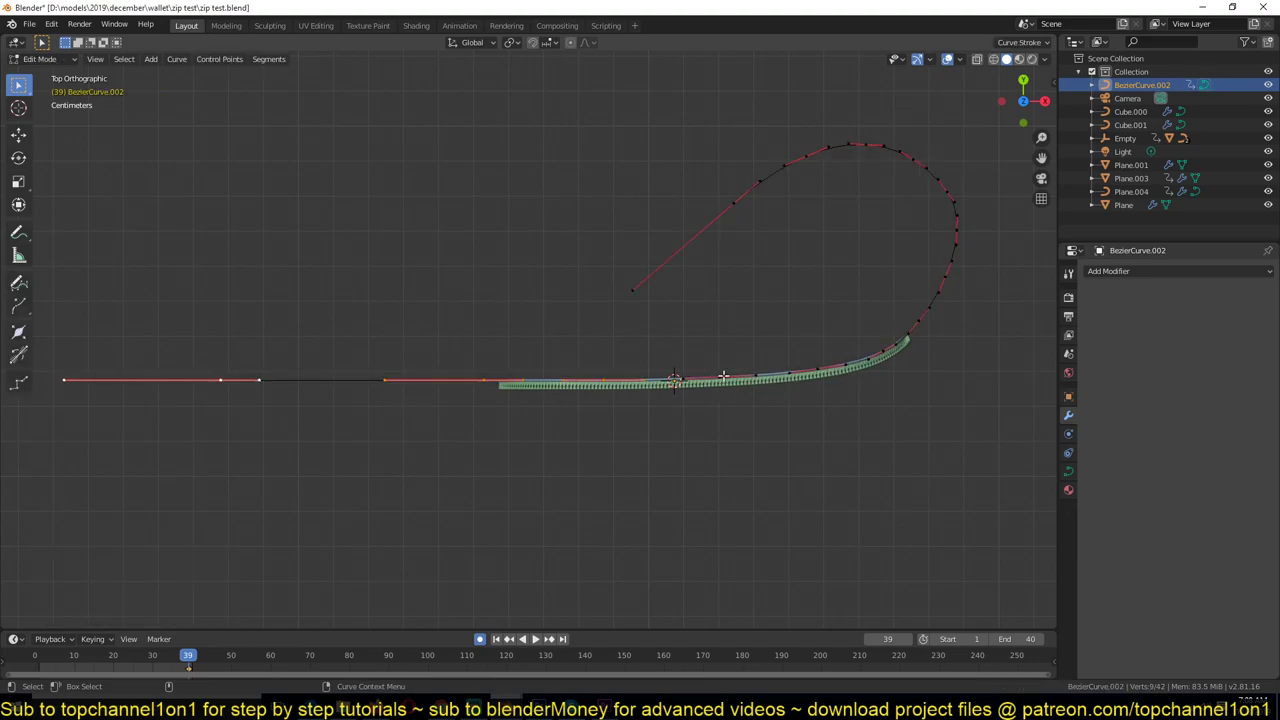
pyautogui.press('Tab')
# - Move BezierCurve.002 about 0.074 m along the global X axis
pyautogui.press('g')
pyautogui.press('x')
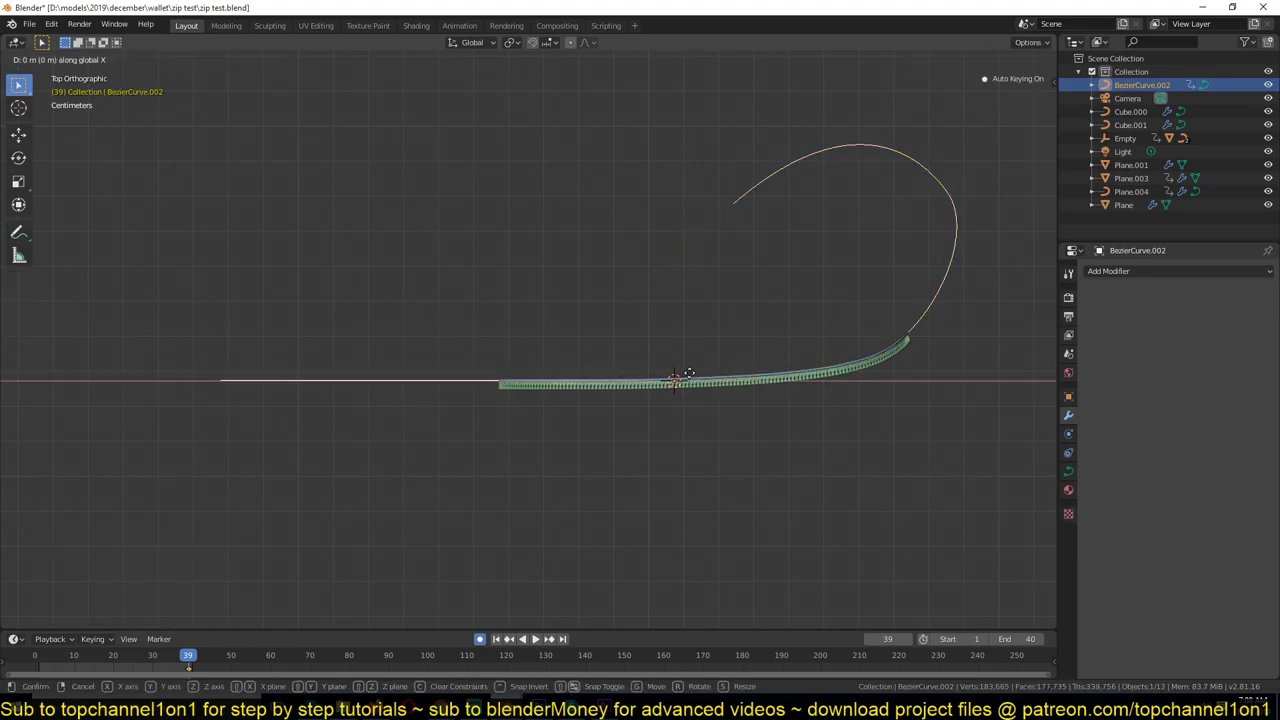
pyautogui.click(948, 398)
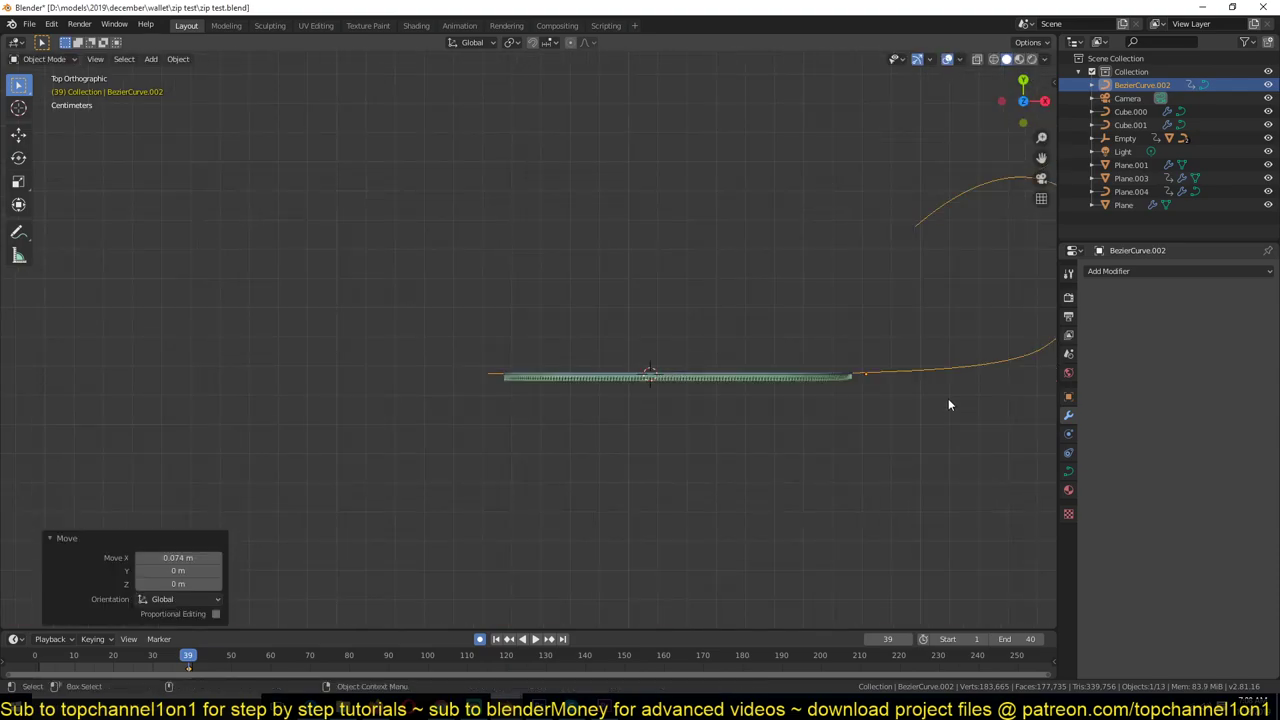
# - Place the 3D cursor at the start of the curve's bend and set the pivot point to 3D Cursor
pyautogui.keyDown('shift'); pyautogui.moveTo(948, 405); pyautogui.dragTo(791, 480, button='middle'); pyautogui.keyUp('shift')
pyautogui.scroll(1, 791, 478)
pyautogui.press('Tab')
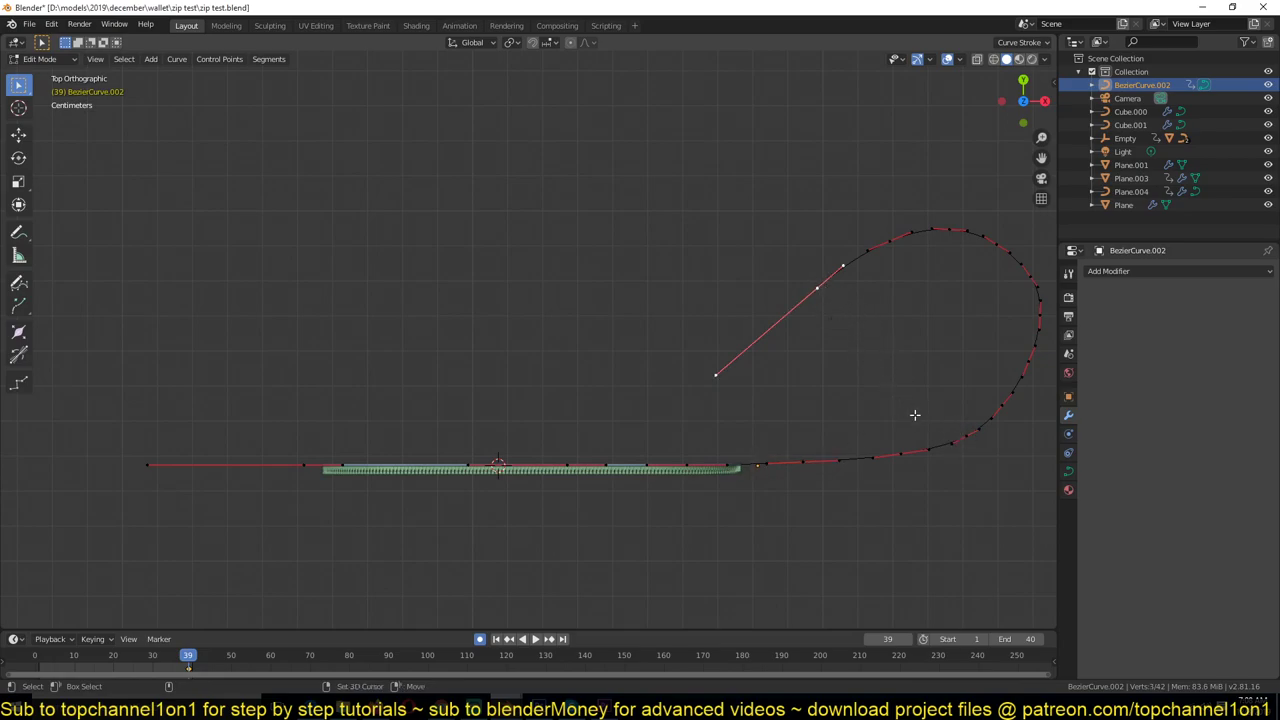
pyautogui.keyDown('shift'); pyautogui.moveTo(934, 419); pyautogui.dragTo(947, 437, button='right'); pyautogui.keyUp('shift')
pyautogui.press('.')
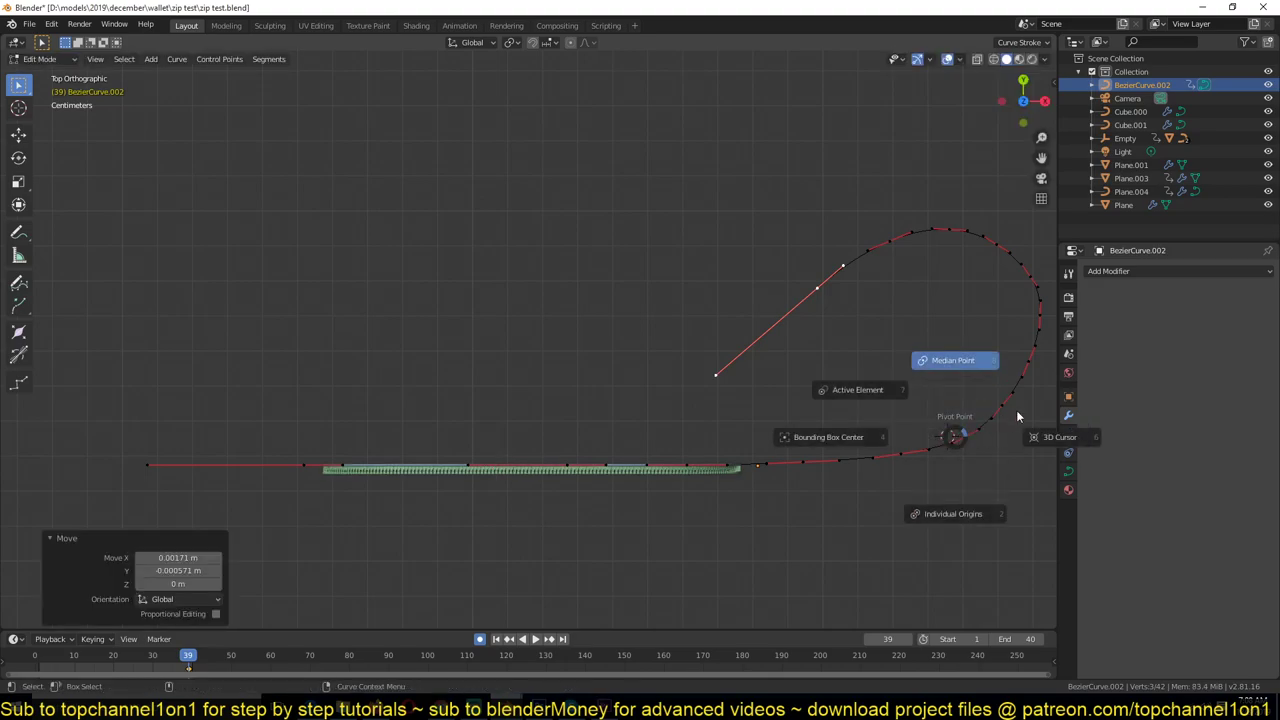
pyautogui.click(1032, 428)
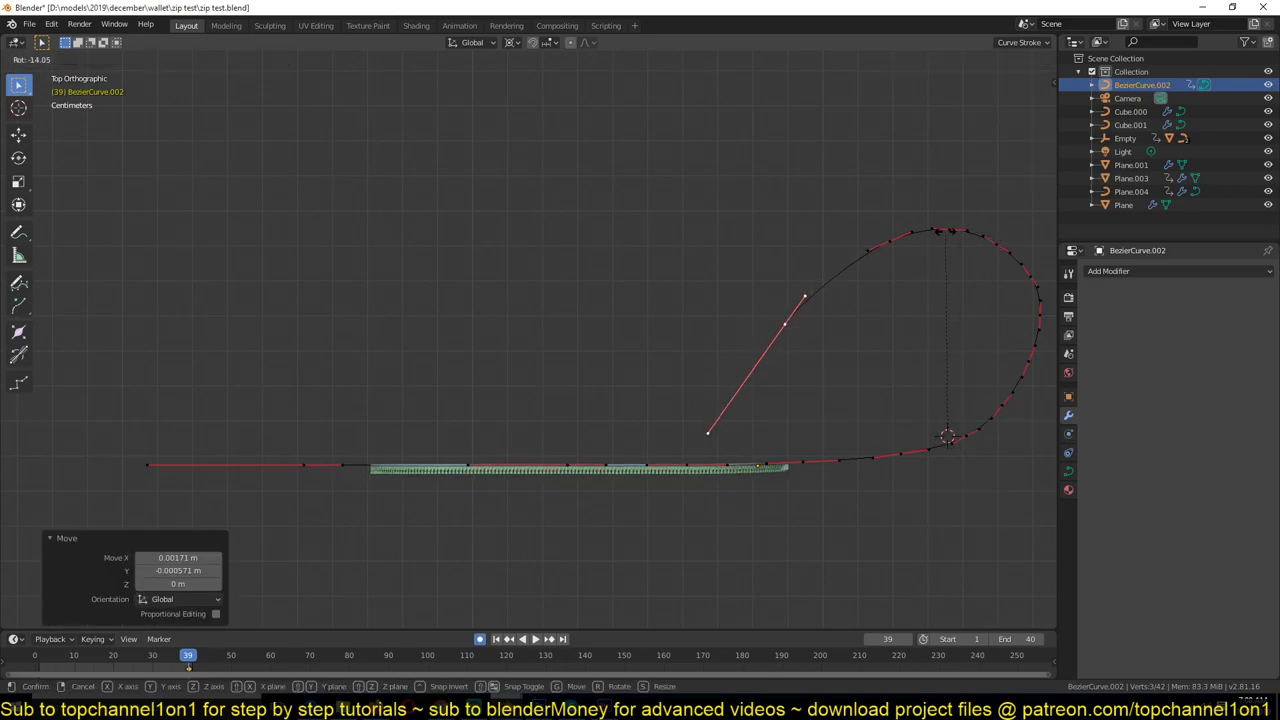
# - Try to rotate the loop's end control point alone about the 3D cursor
pyautogui.click(829, 275)
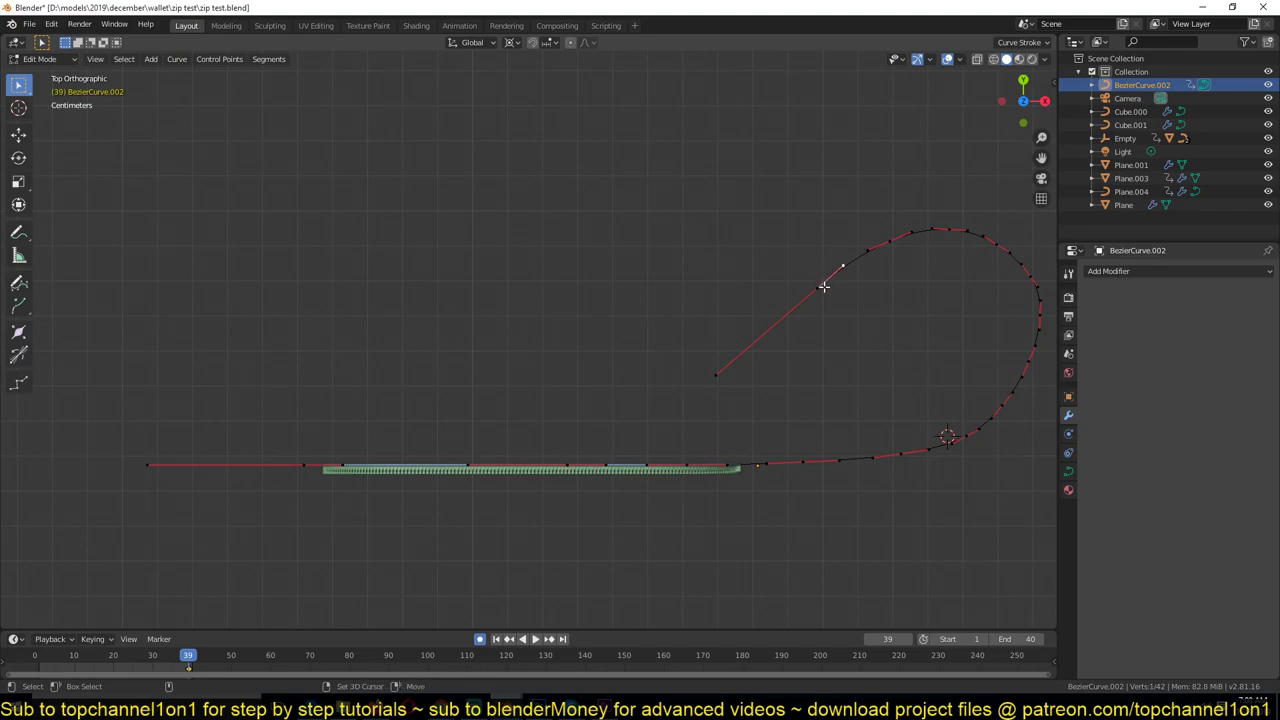
pyautogui.press('r')
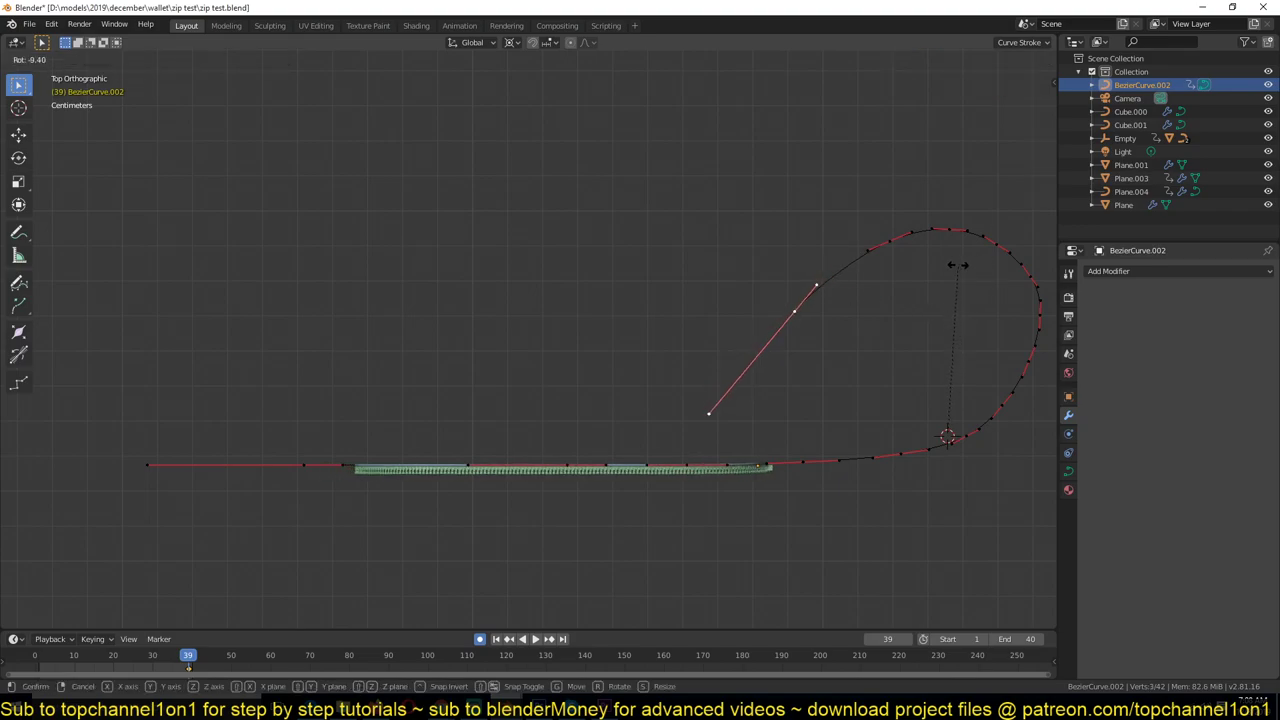
pyautogui.press('Escape')
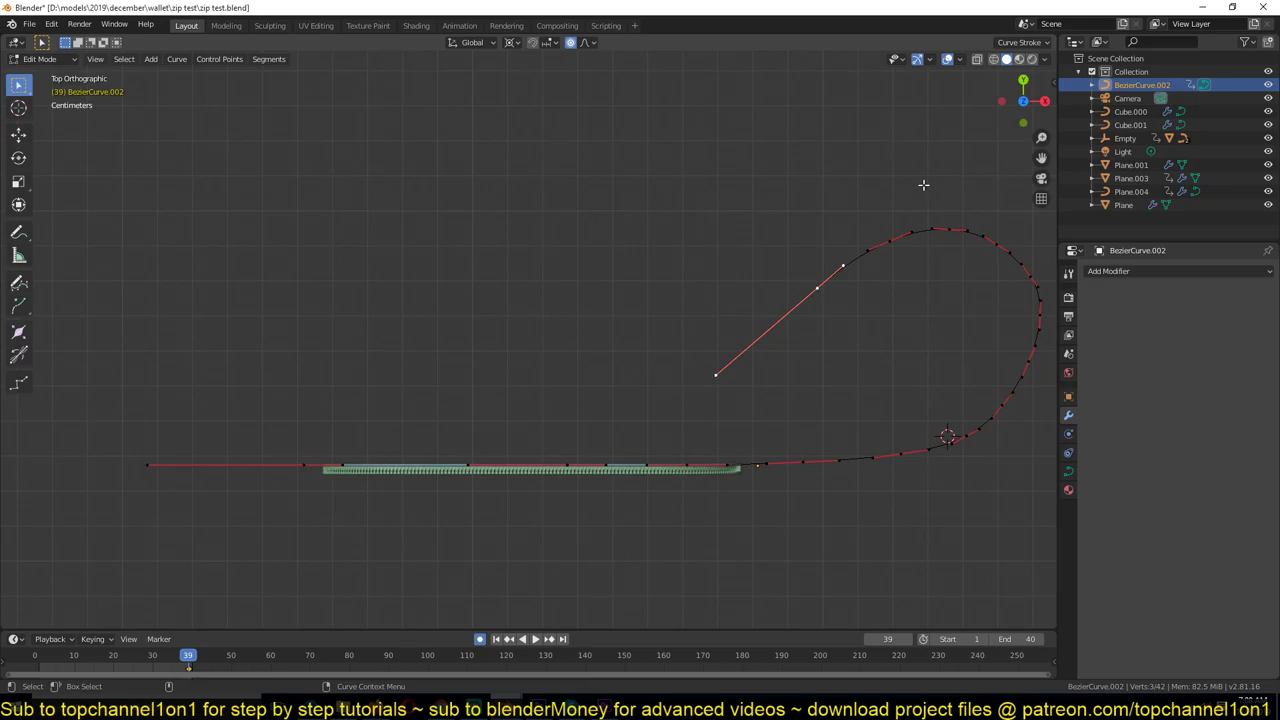
# - Rotate the loop's last four control points about -17.1° around the 3D cursor, using connected smooth proportional editing with size 0.029
pyautogui.click(587, 42)
pyautogui.press('r')
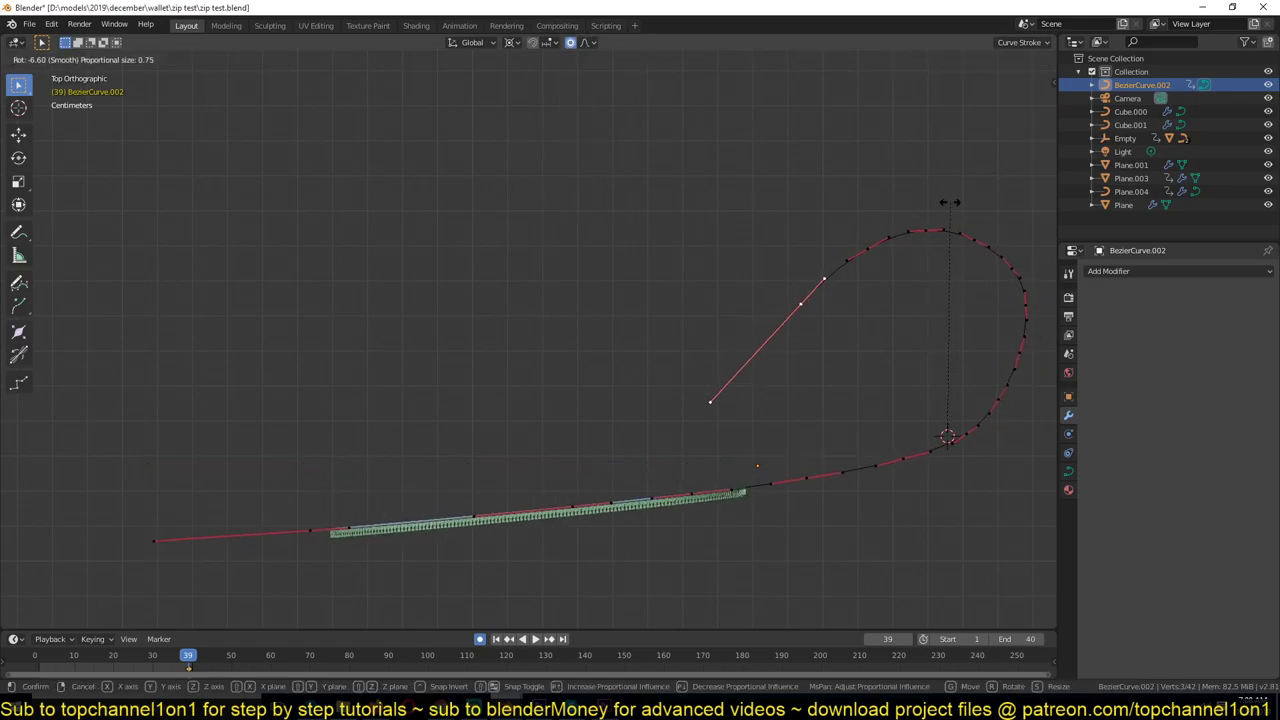
pyautogui.scroll(14, 947, 203)
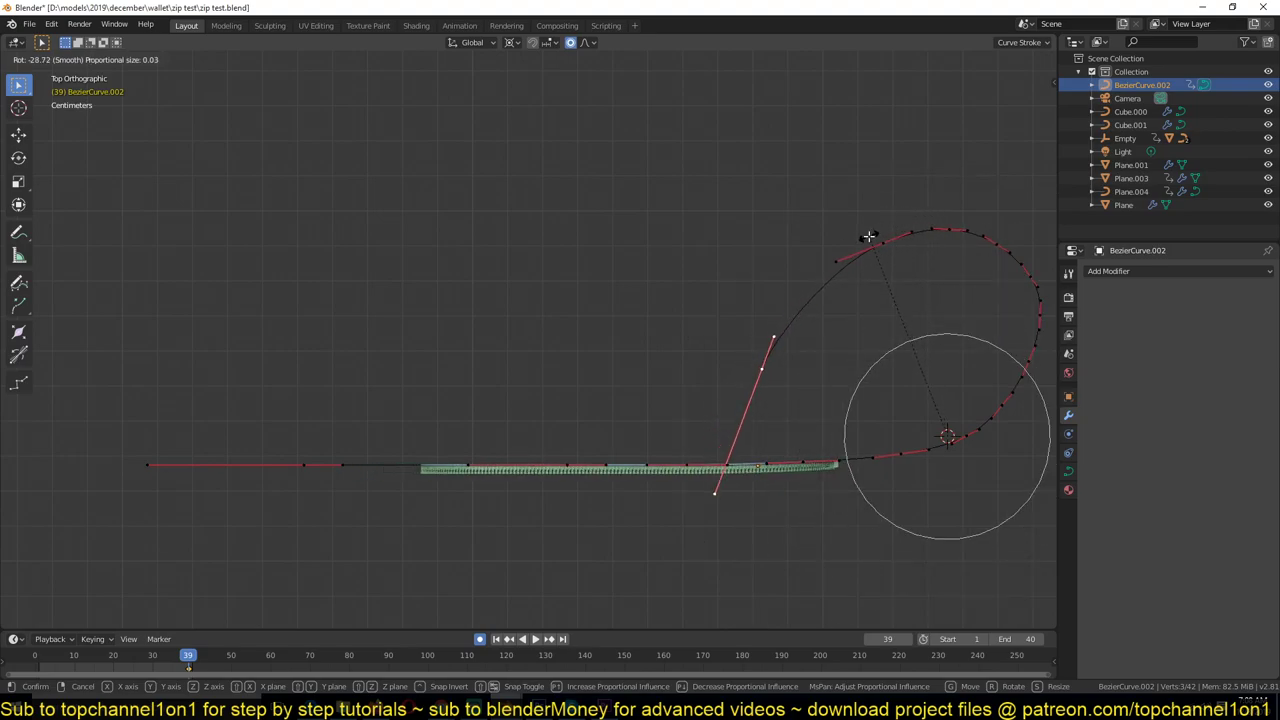
pyautogui.rightClick(869, 236)
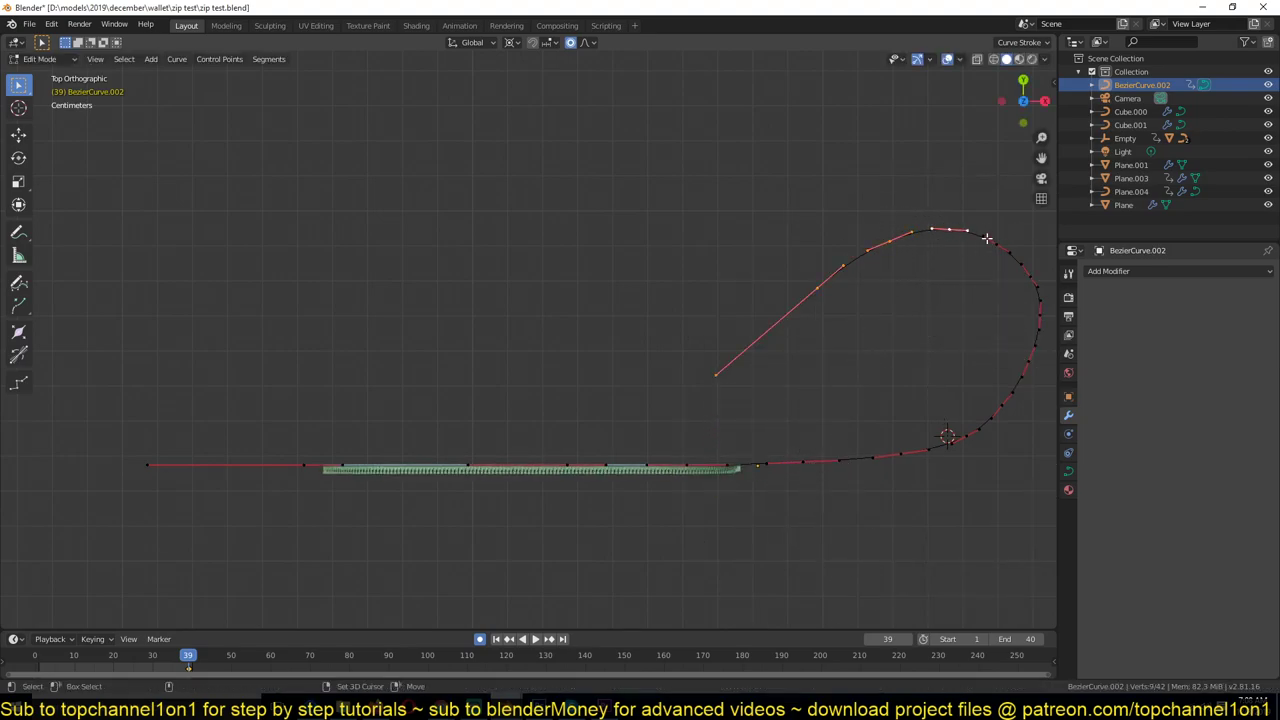
pyautogui.press('r')
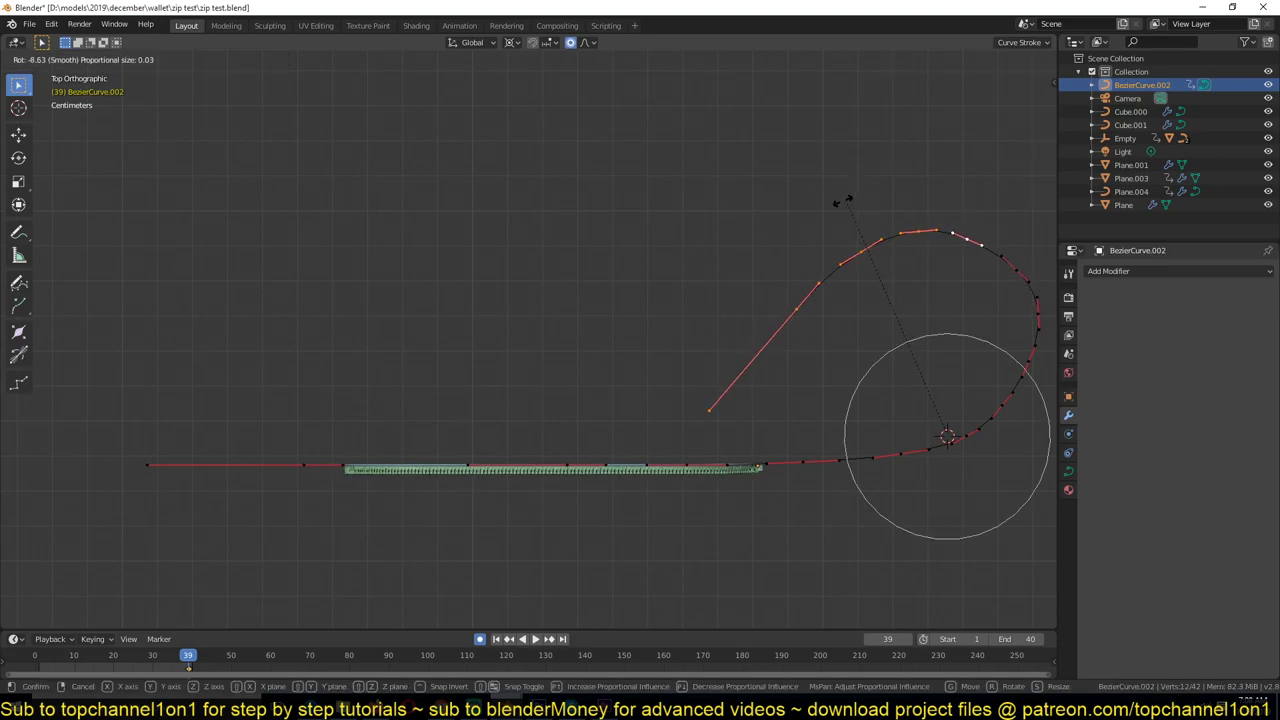
pyautogui.click(827, 242)
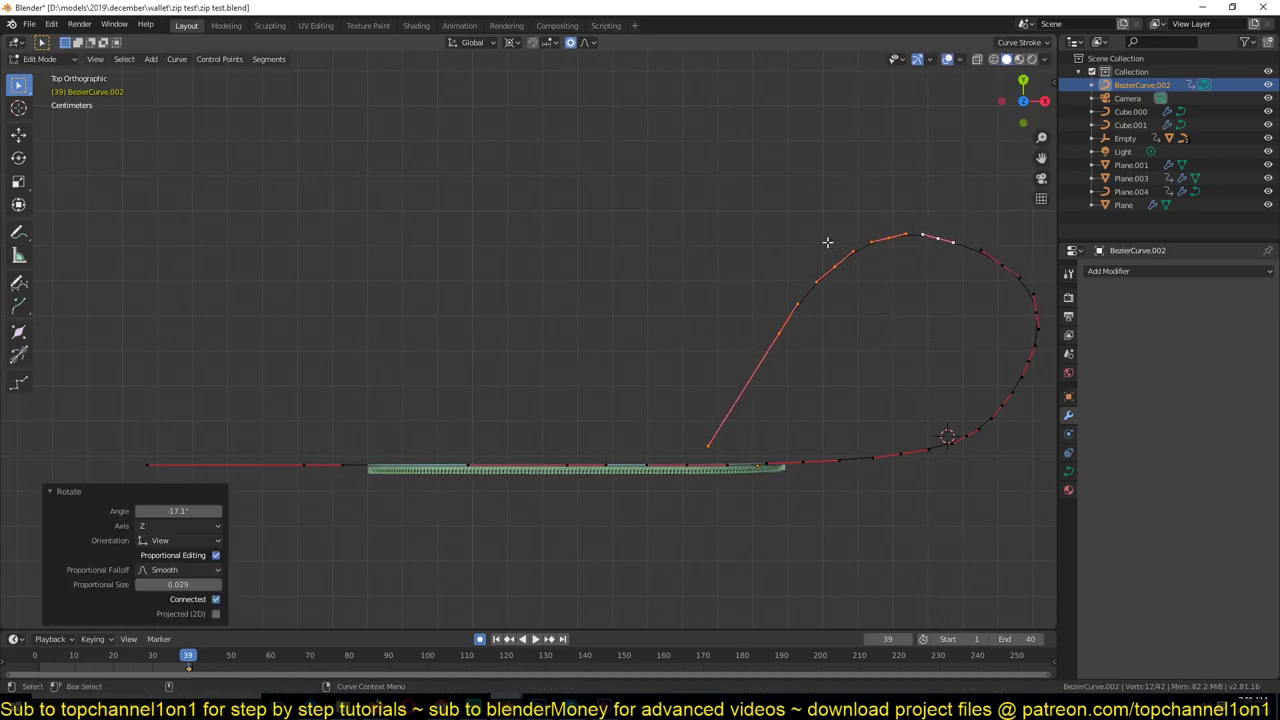
# - Curl the loop's open end inward by moving its outer handle about 0.020 m and its end control point about 0.004 m
pyautogui.click(776, 360)
pyautogui.click(729, 449)
pyautogui.press('g')
pyautogui.click(709, 446)
pyautogui.rightClick(709, 446)
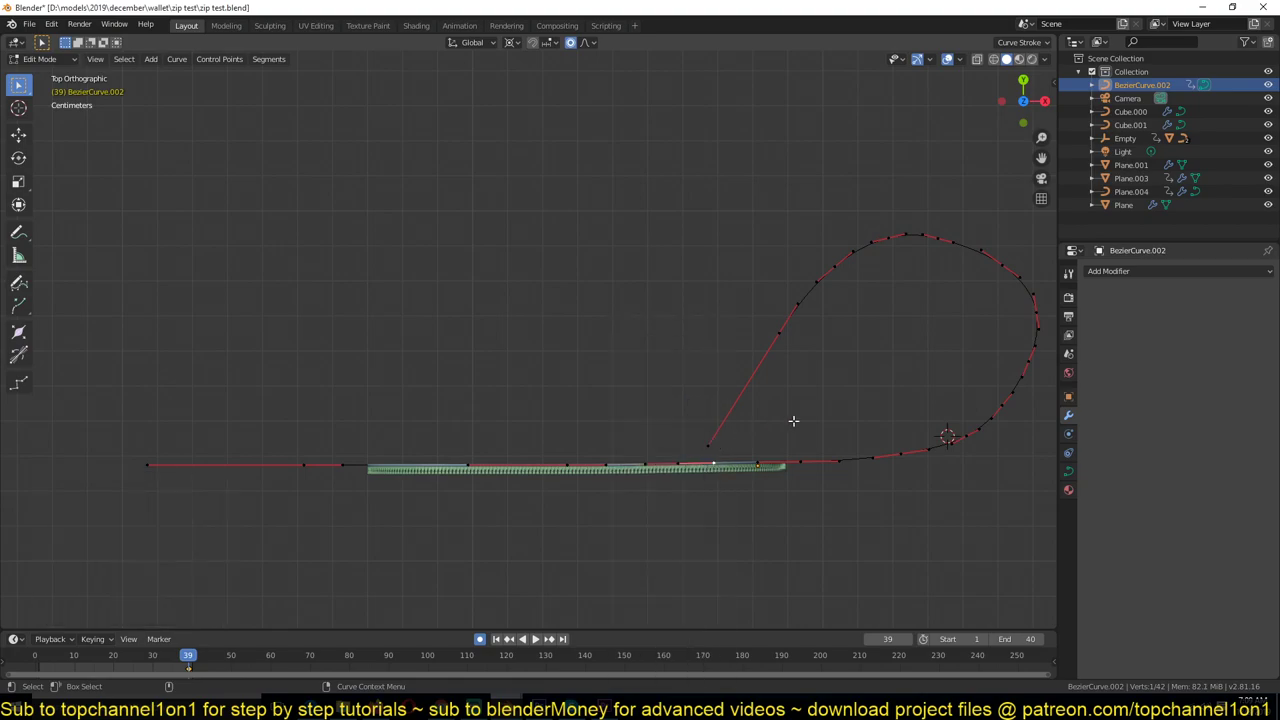
pyautogui.press('g')
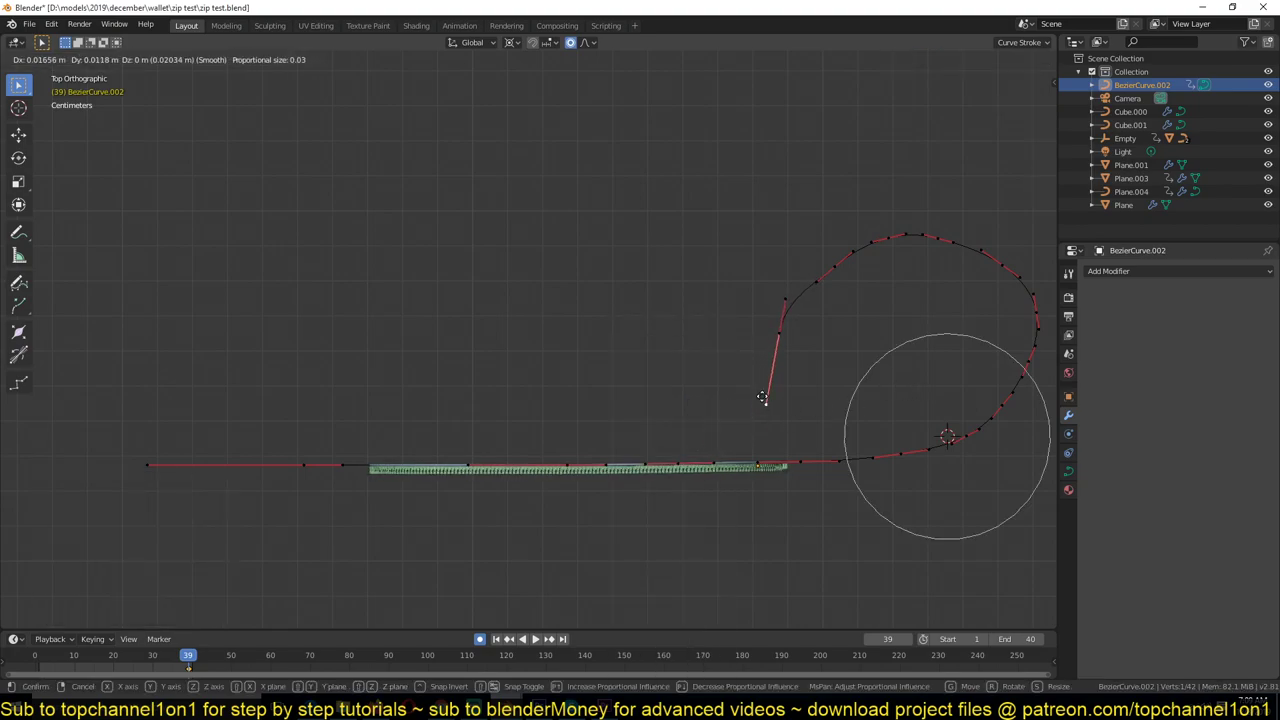
pyautogui.click(762, 397)
pyautogui.click(780, 332)
pyautogui.press('g')
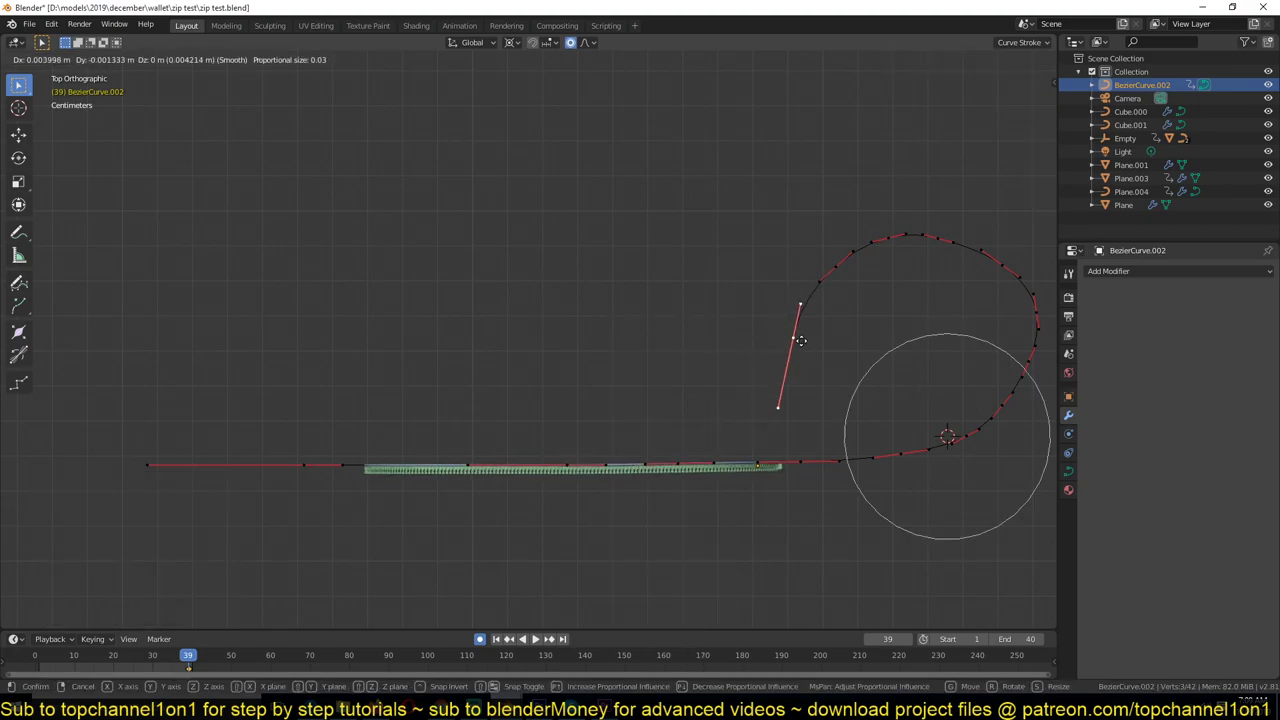
pyautogui.click(803, 343)
pyautogui.press('Tab')
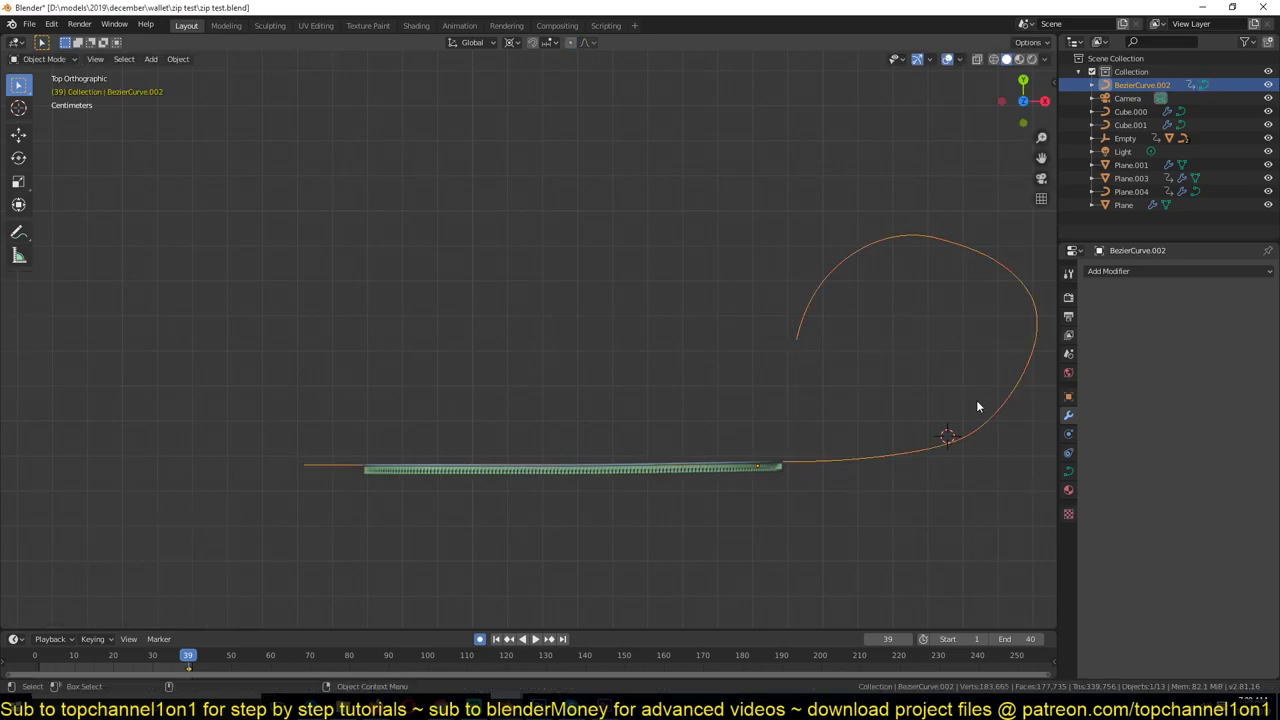
# - Move BezierCurve.002 about -0.152 m along global X and inspect the bent zipper in perspective
pyautogui.press('g')
pyautogui.press('x')
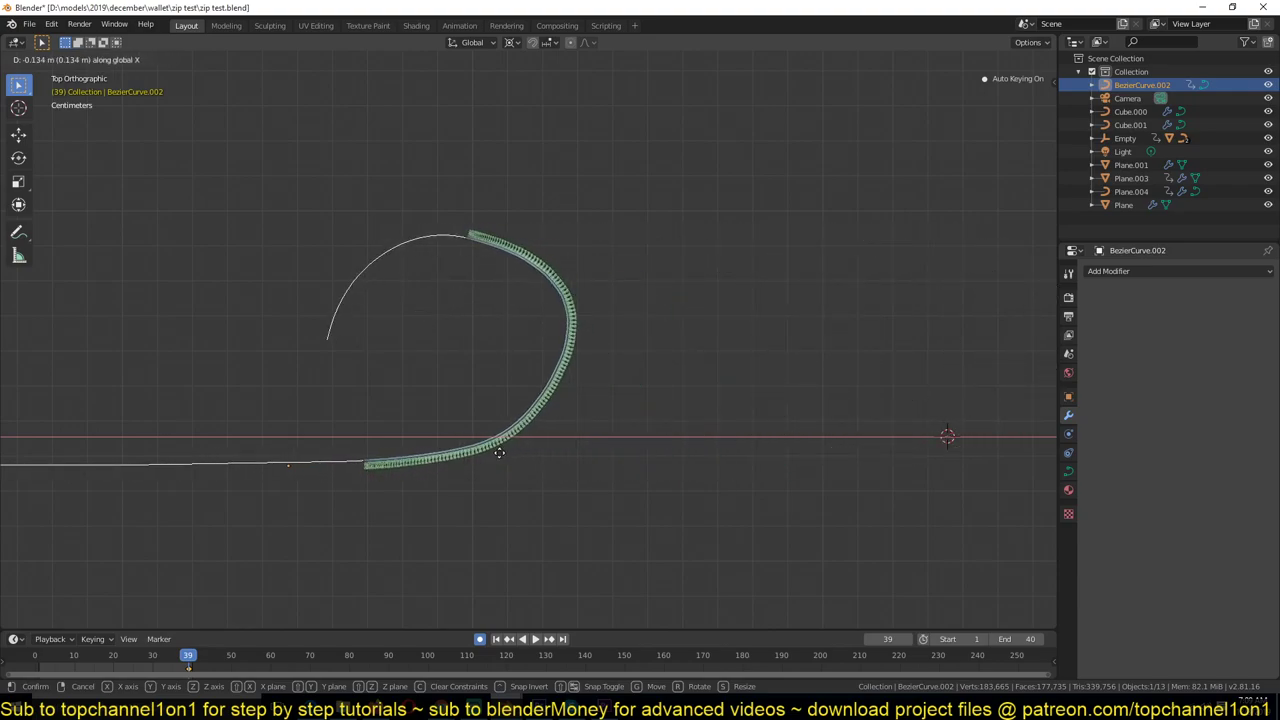
pyautogui.click(444, 457)
pyautogui.scroll(-2, 526, 439)
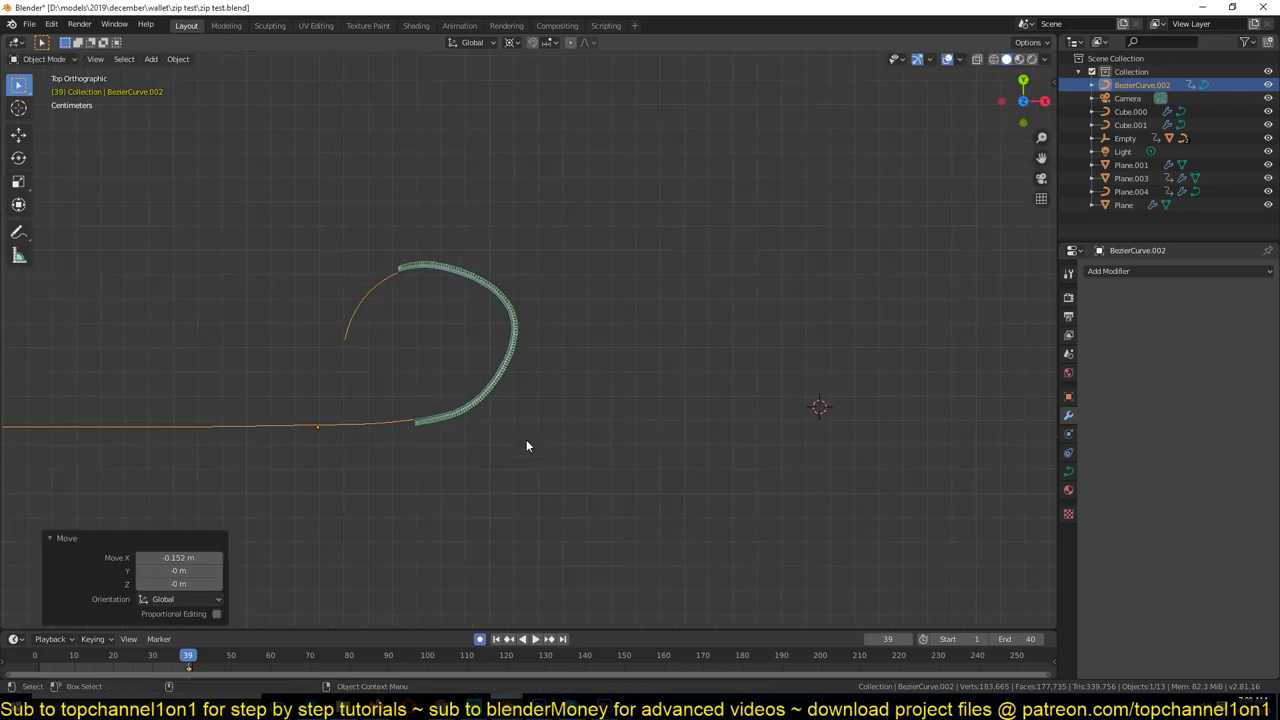
pyautogui.click(526, 439)
pyautogui.moveTo(526, 439); pyautogui.dragTo(442, 308, button='middle')
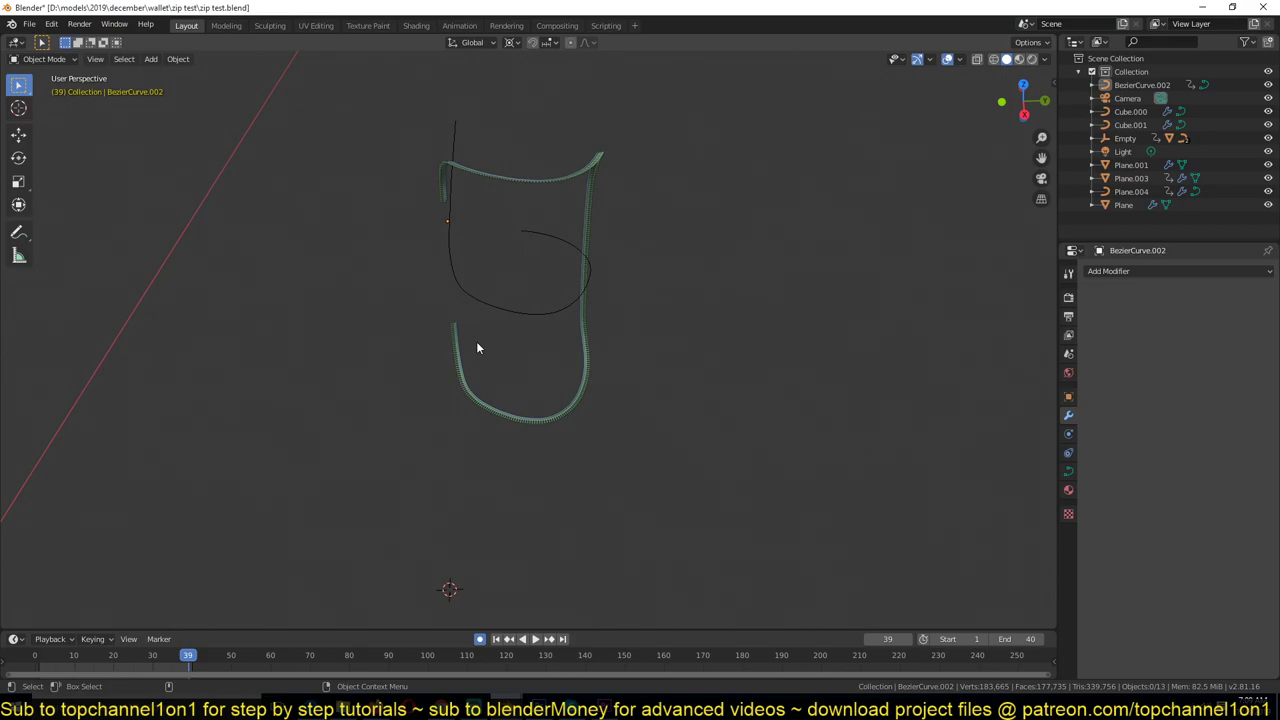
pyautogui.press('KP_7')
# - Move BezierCurve.002 about 0.159 m along global X so the zipper lies on its straight section
pyautogui.click(349, 424)
pyautogui.press('g')
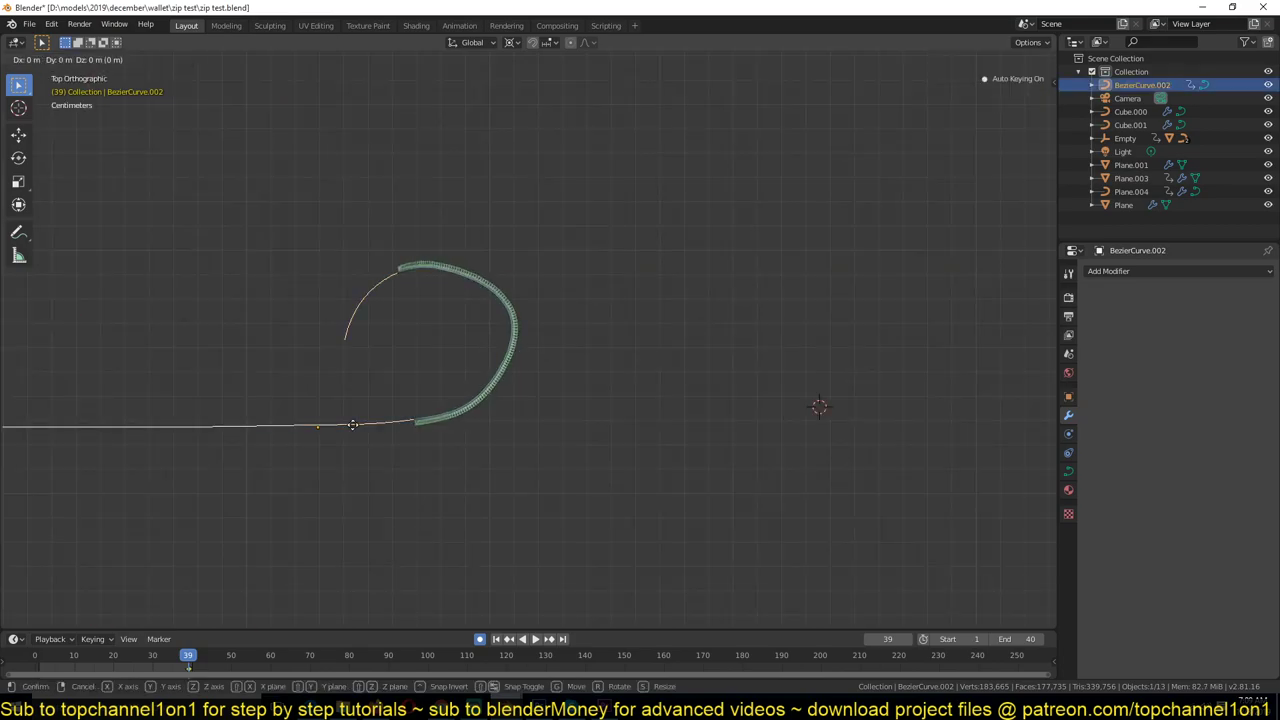
pyautogui.press('x')
pyautogui.click(736, 450)
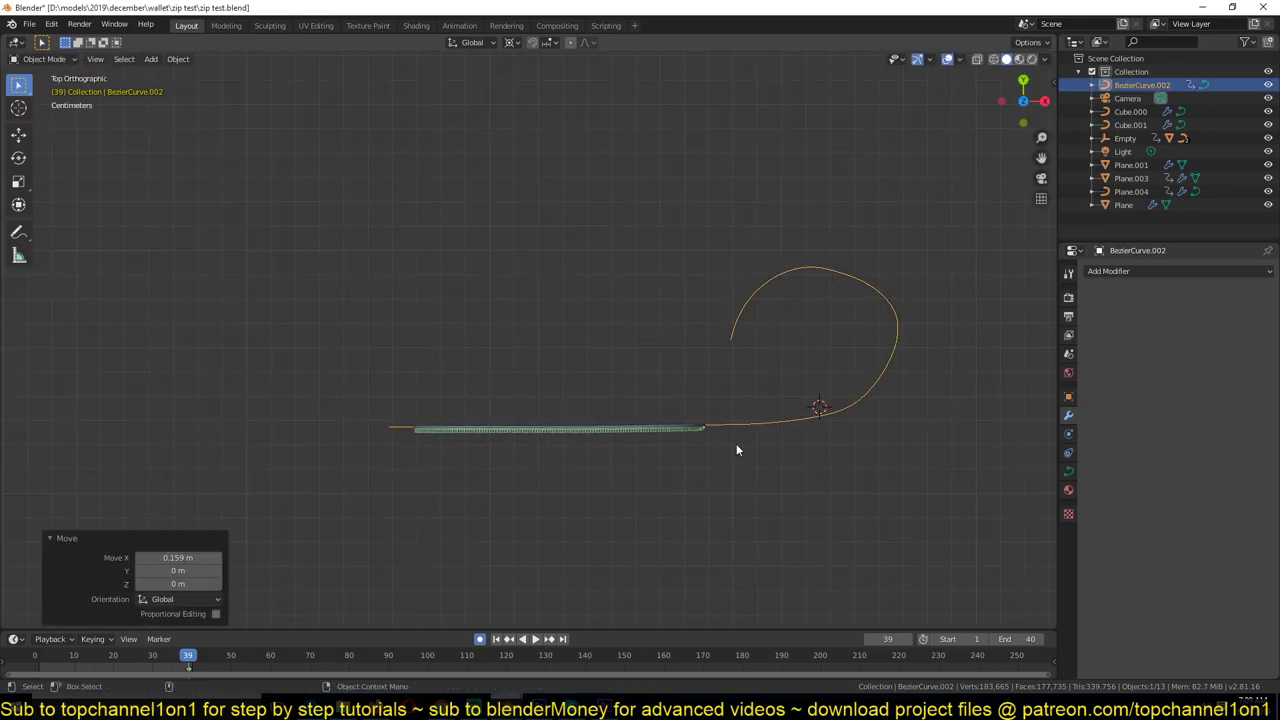
# - Duplicate BezierCurve.002, Plane.003 and Plane.004 and offset the copies about -0.0041 m along global Y
pyautogui.moveTo(334, 309); pyautogui.dragTo(851, 511)
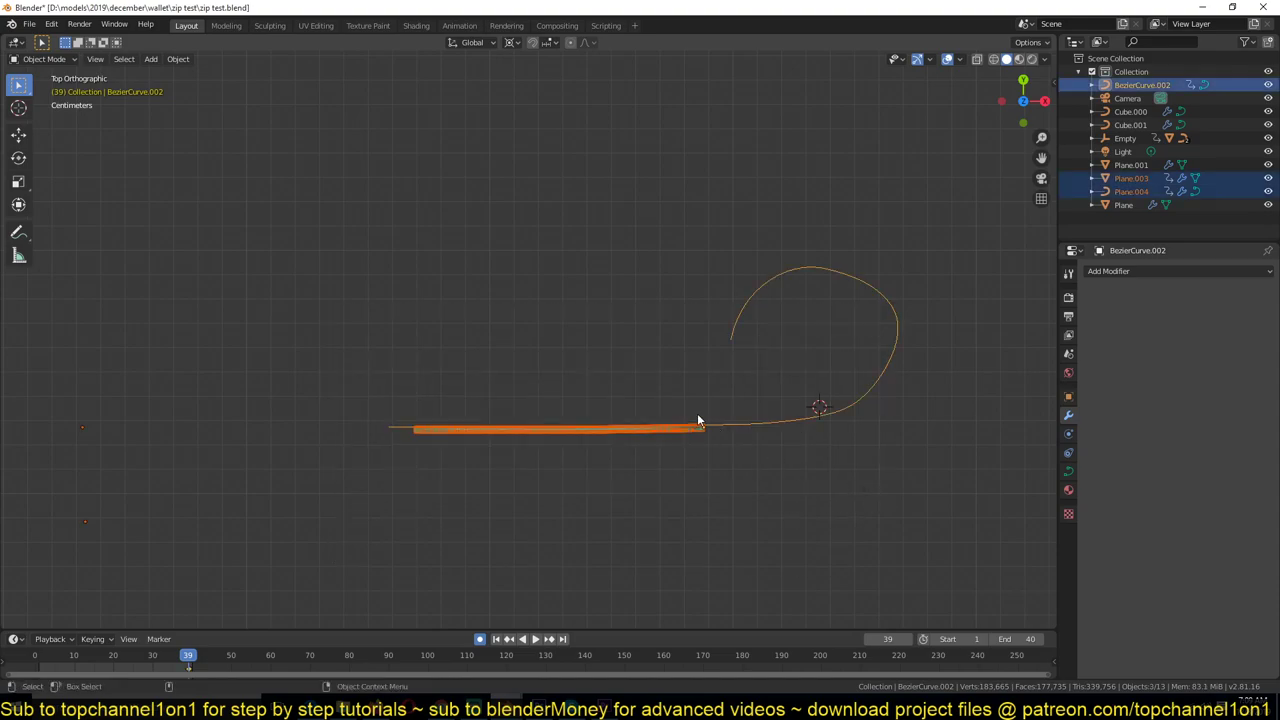
pyautogui.hotkey('shift', 'd')
pyautogui.press('y')
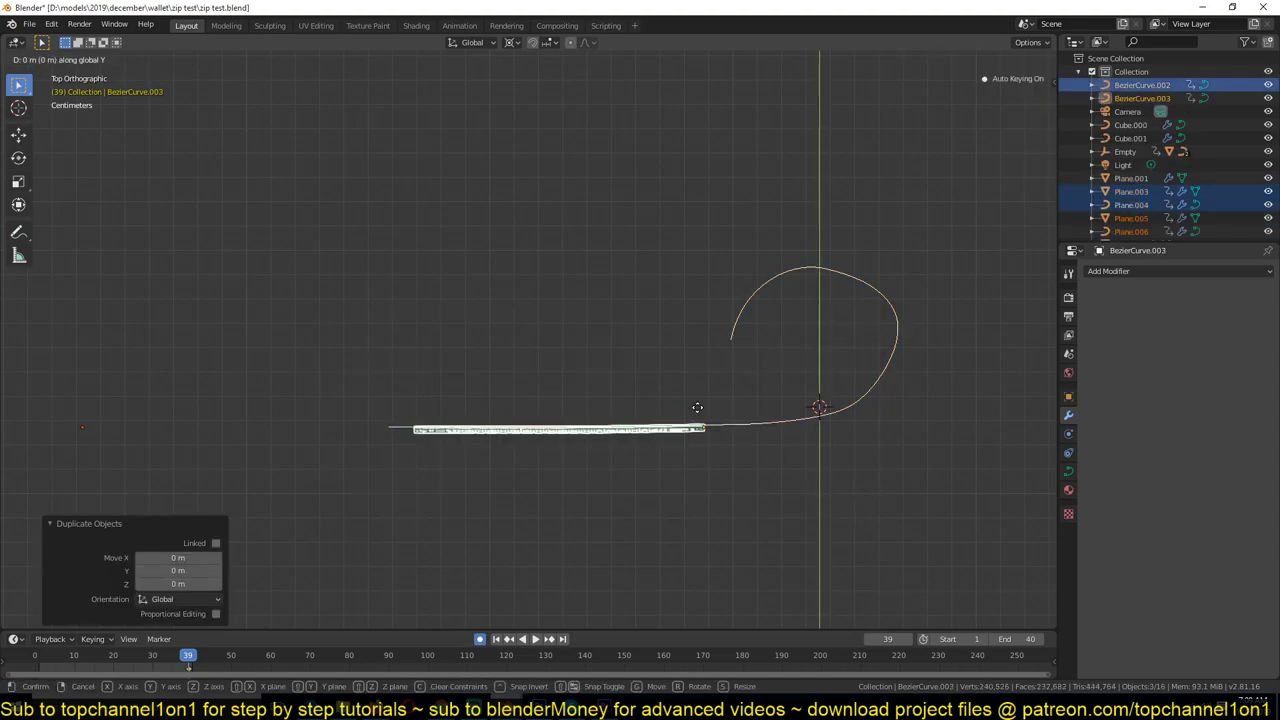
pyautogui.click(700, 416)
# - Mirror the duplicated Bezier curve along the global Y axis
pyautogui.scroll(3, 747, 463)
pyautogui.keyDown('shift'); pyautogui.moveTo(747, 463); pyautogui.dragTo(722, 370, button='middle'); pyautogui.keyUp('shift')
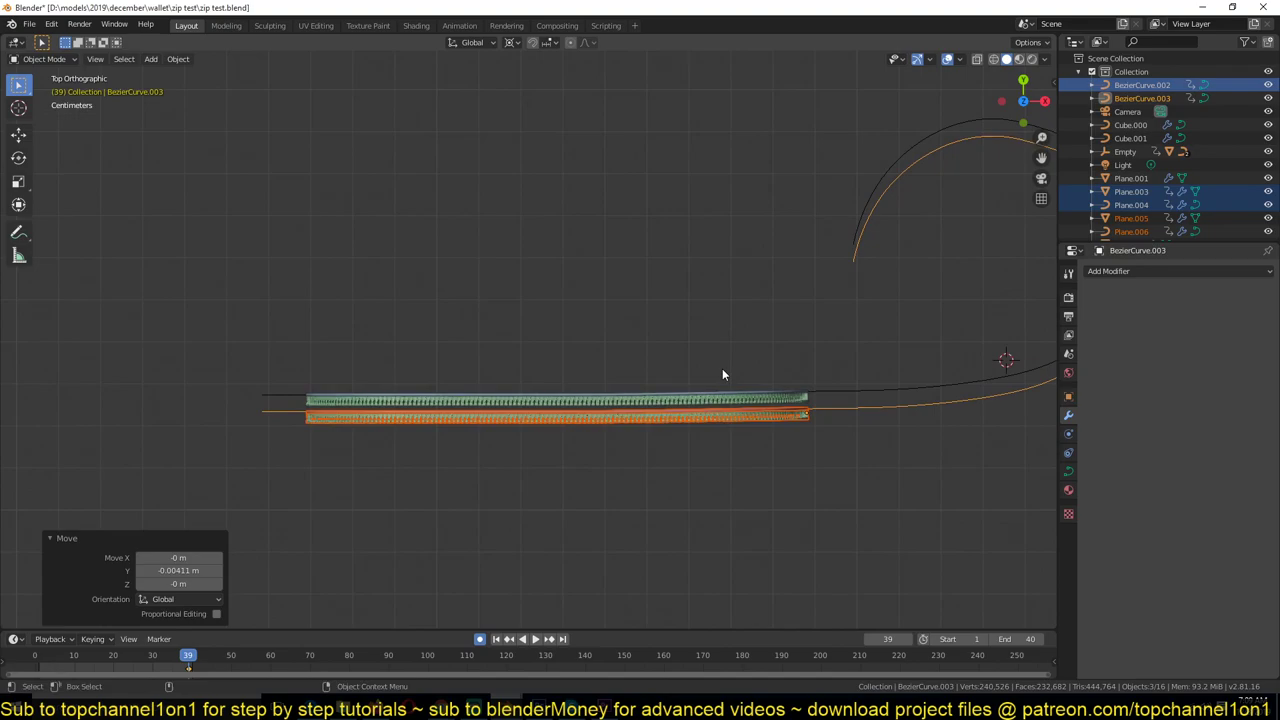
pyautogui.scroll(1, 787, 408)
pyautogui.keyDown('shift'); pyautogui.moveTo(788, 412); pyautogui.dragTo(706, 386, button='middle'); pyautogui.keyUp('shift')
pyautogui.click(843, 400)
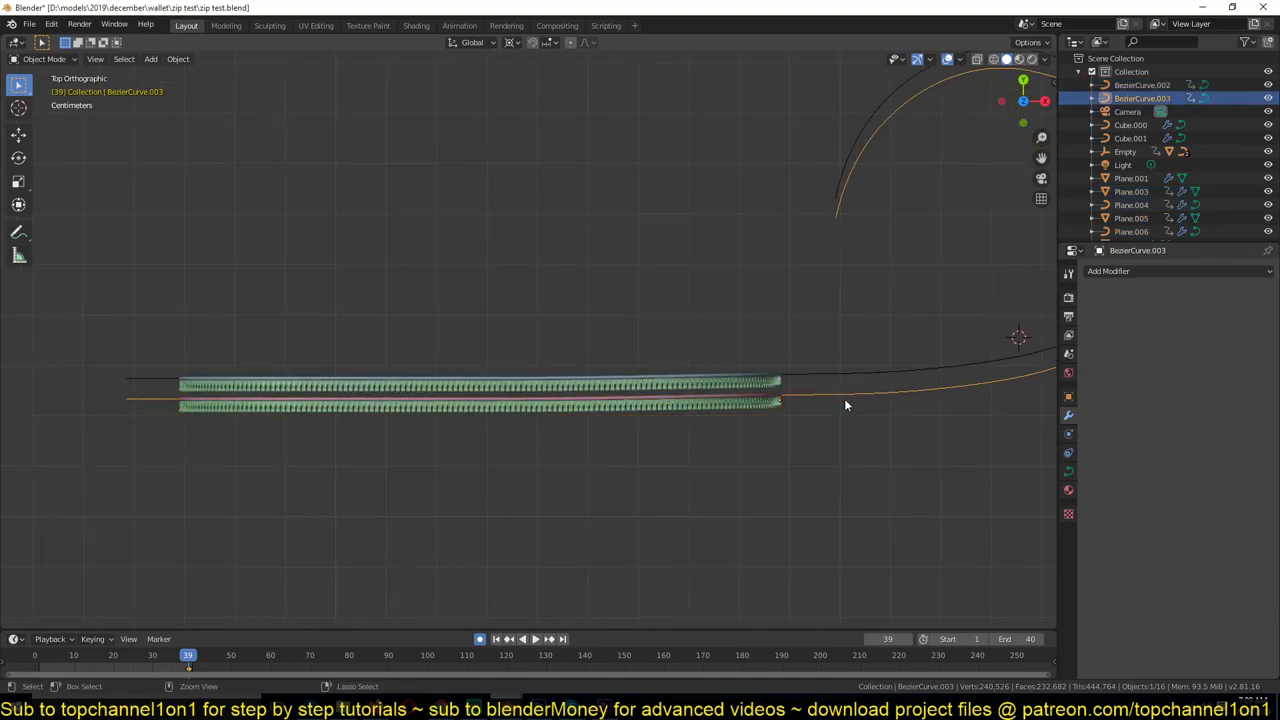
pyautogui.hotkey('ctrl', 'm')
pyautogui.press('y')
pyautogui.click(844, 399)
pyautogui.scroll(-1, 754, 305)
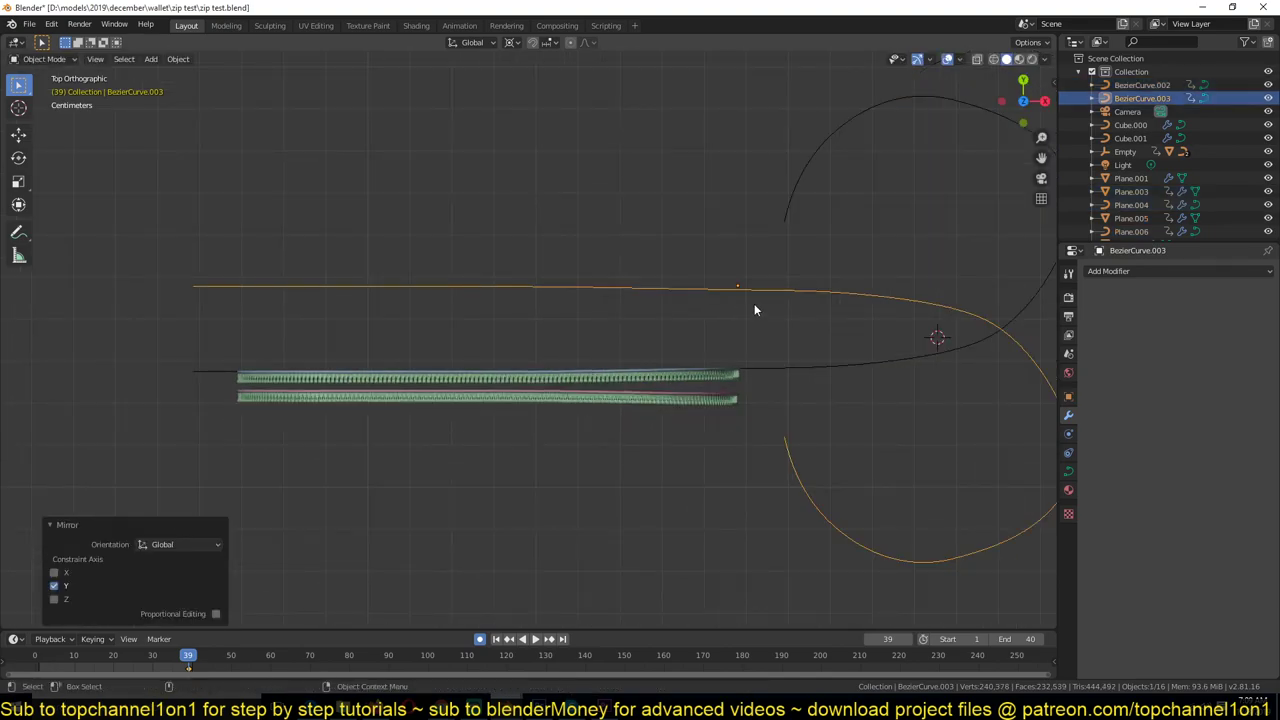
# - Move the mirrored BezierCurve.003 about -0.0206 m along global Y so its straight section lines up with BezierCurve.002
pyautogui.press('g')
pyautogui.press('y')
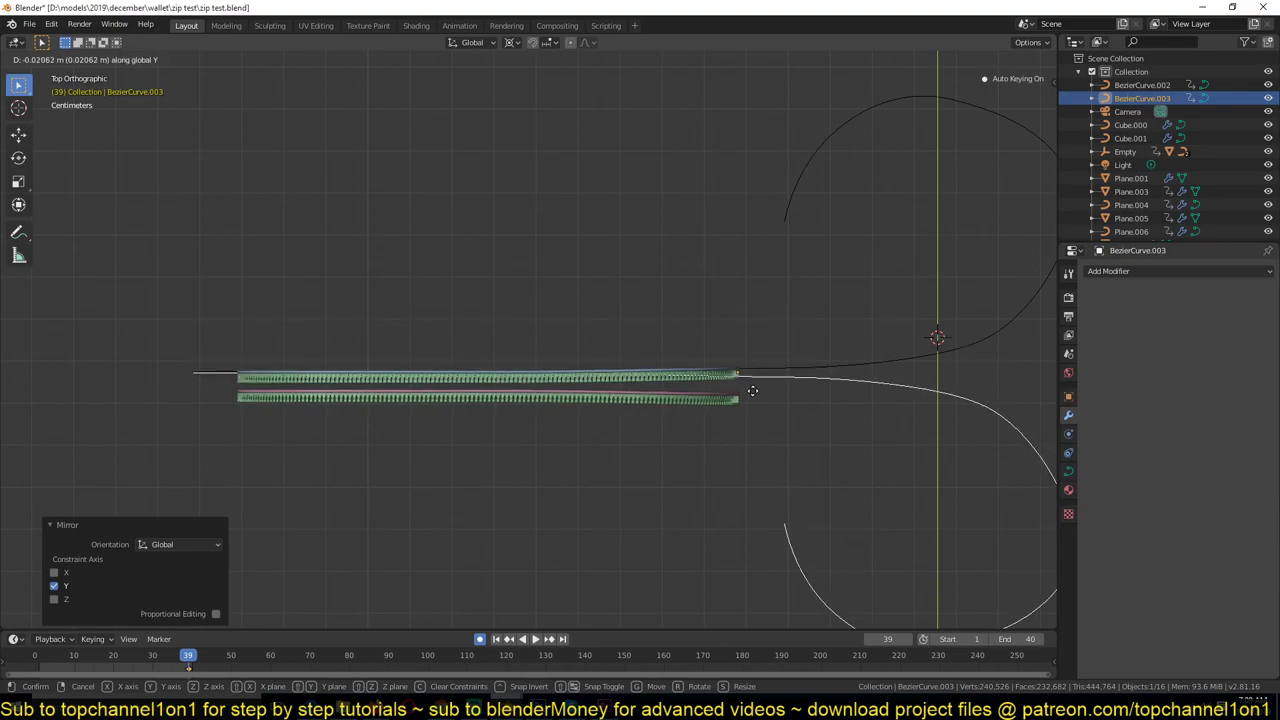
pyautogui.click(752, 389)
pyautogui.scroll(4, 752, 390)
# - Mirror the Plane.005 teeth along global Y and move them about -0.025 m along Y against the pink tape edge
pyautogui.click(742, 471)
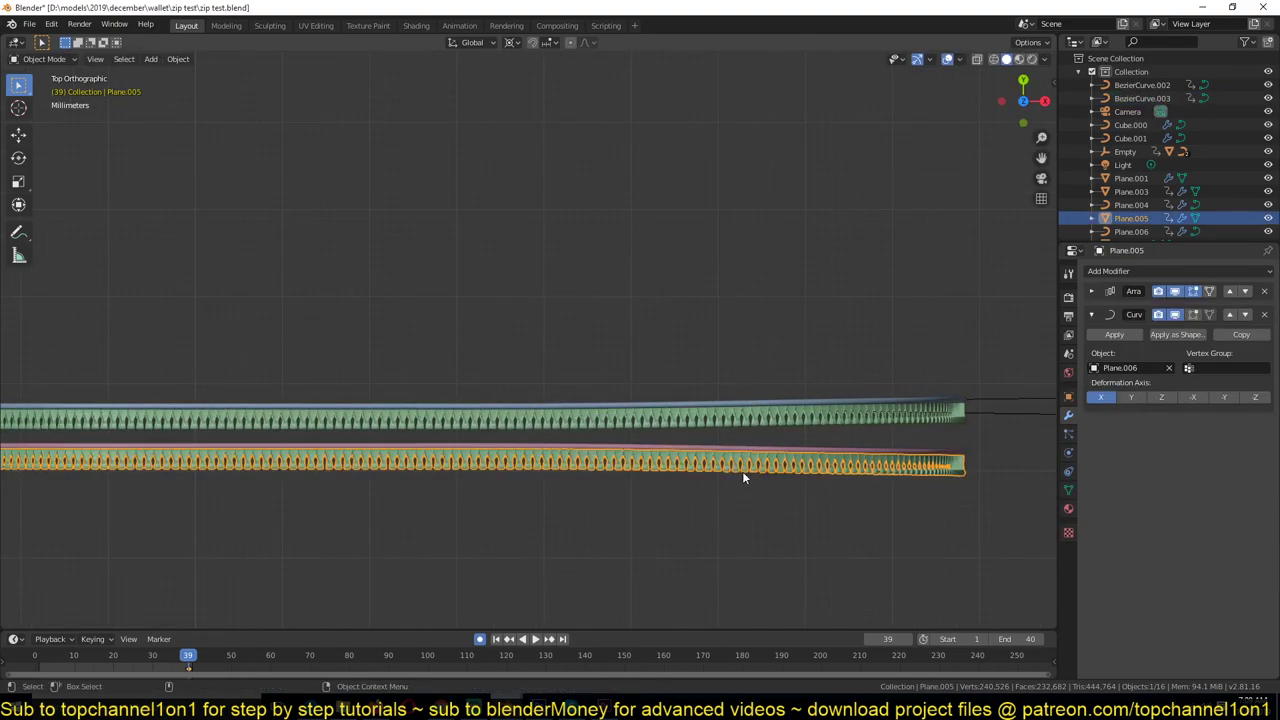
pyautogui.hotkey('ctrl', 'm')
pyautogui.press('y')
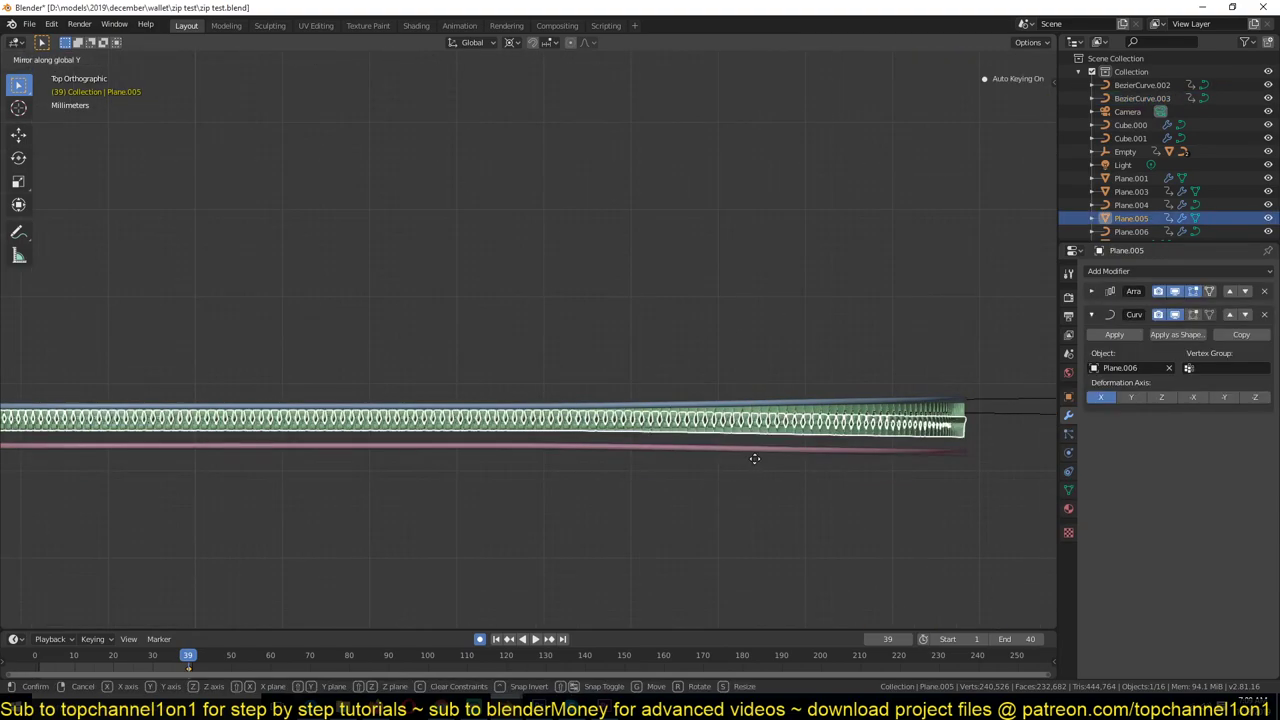
pyautogui.click(751, 402)
pyautogui.press('g')
pyautogui.press('y')
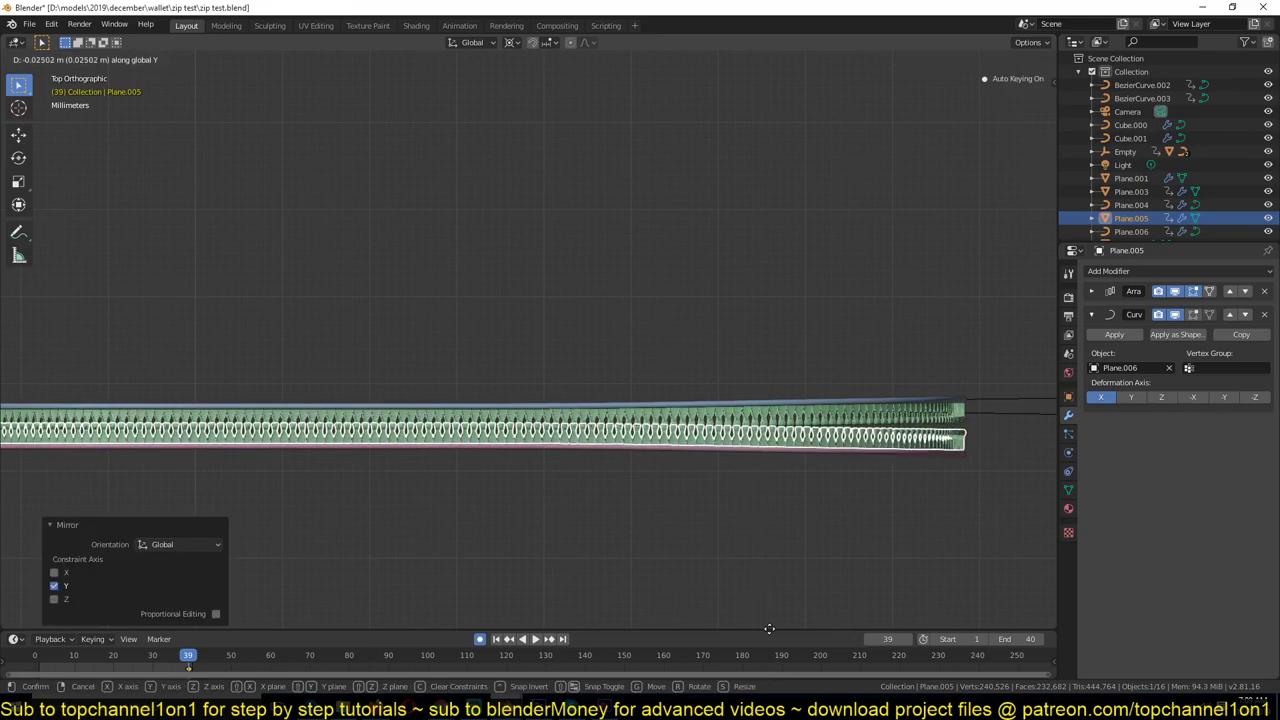
pyautogui.click(771, 54)
pyautogui.click(782, 135)
# - Move Plane.005 about 0.0097 m along global X so its teeth are staggered against the opposite row
pyautogui.keyDown('shift'); pyautogui.moveTo(793, 145); pyautogui.dragTo(457, 357, button='middle'); pyautogui.keyUp('shift')
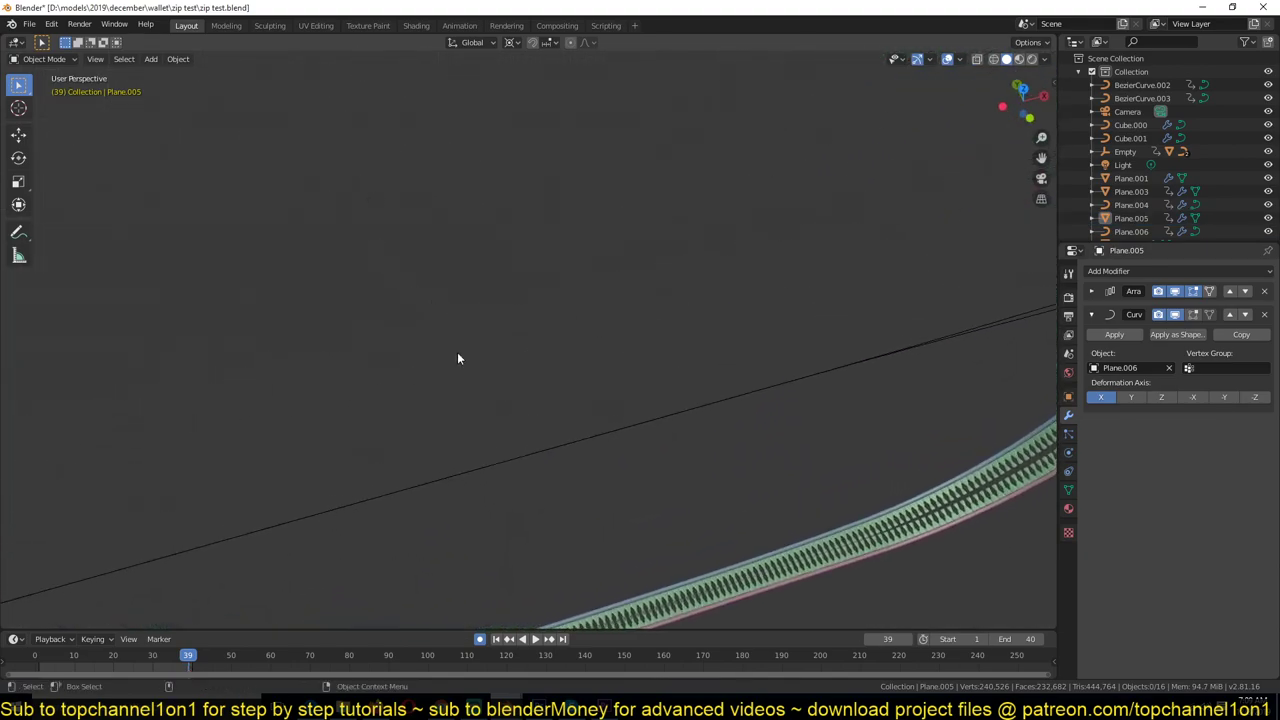
pyautogui.scroll(-4, 496, 309)
pyautogui.scroll(10, 496, 308)
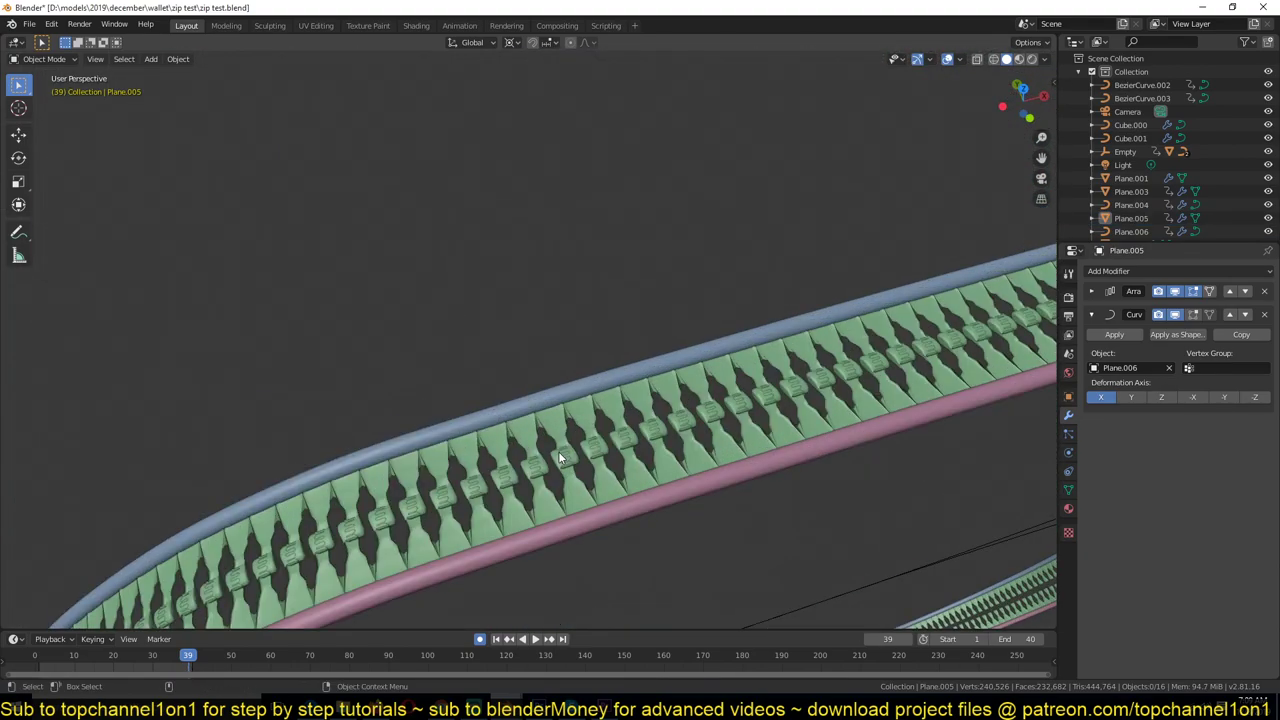
pyautogui.click(606, 458)
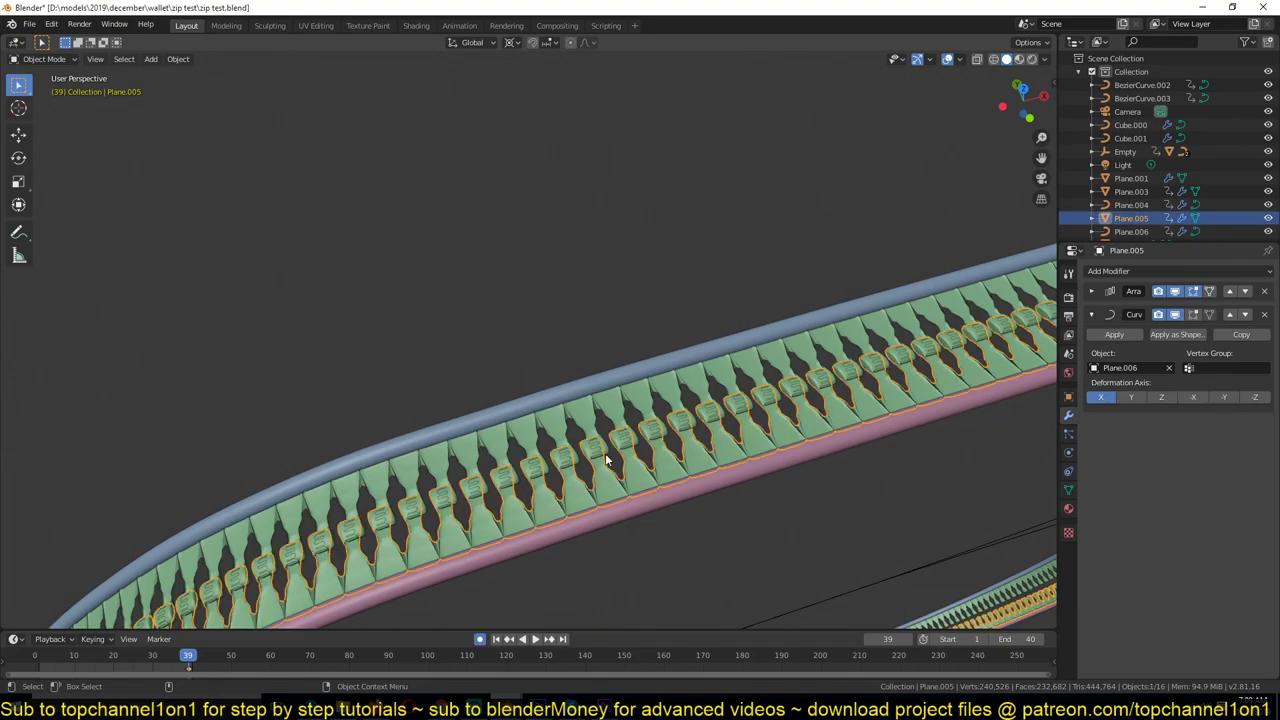
pyautogui.press('g')
pyautogui.press('y')
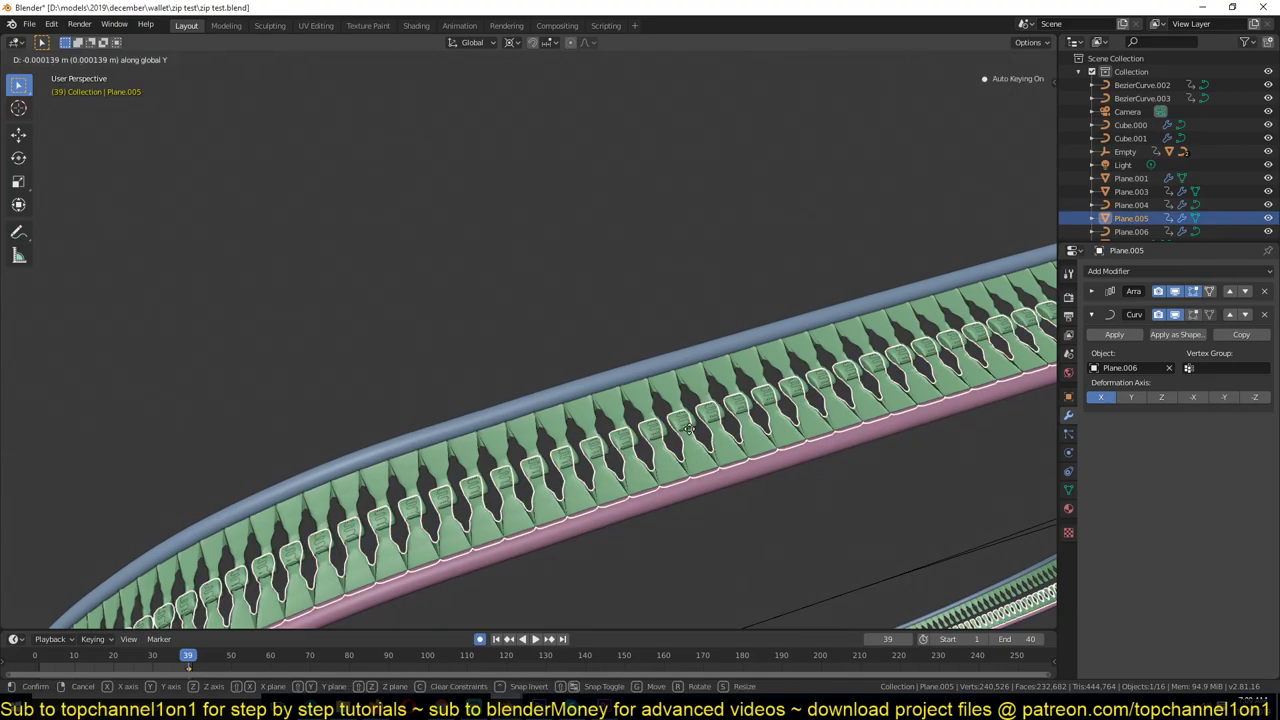
pyautogui.press('x')
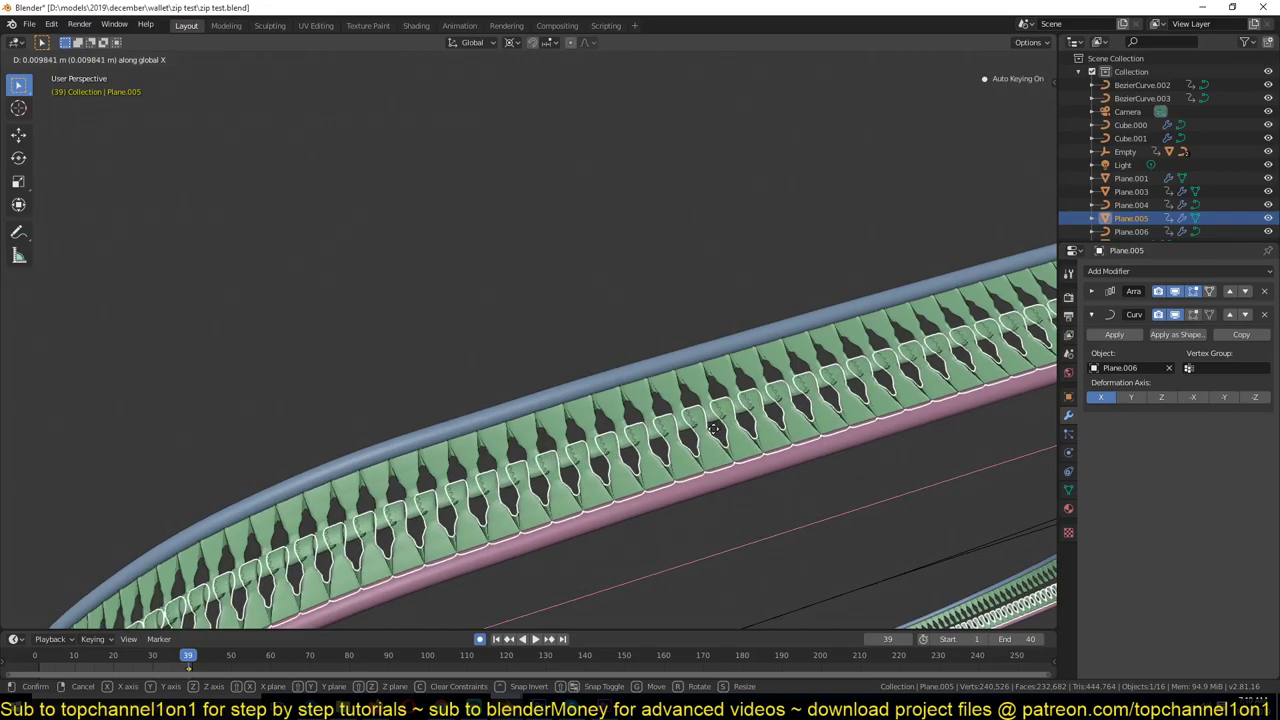
pyautogui.click(715, 430)
# - Move Plane.005 in the positive global Y direction in top view until its teeth interlock with the Plane.003 row
pyautogui.scroll(-2, 718, 457)
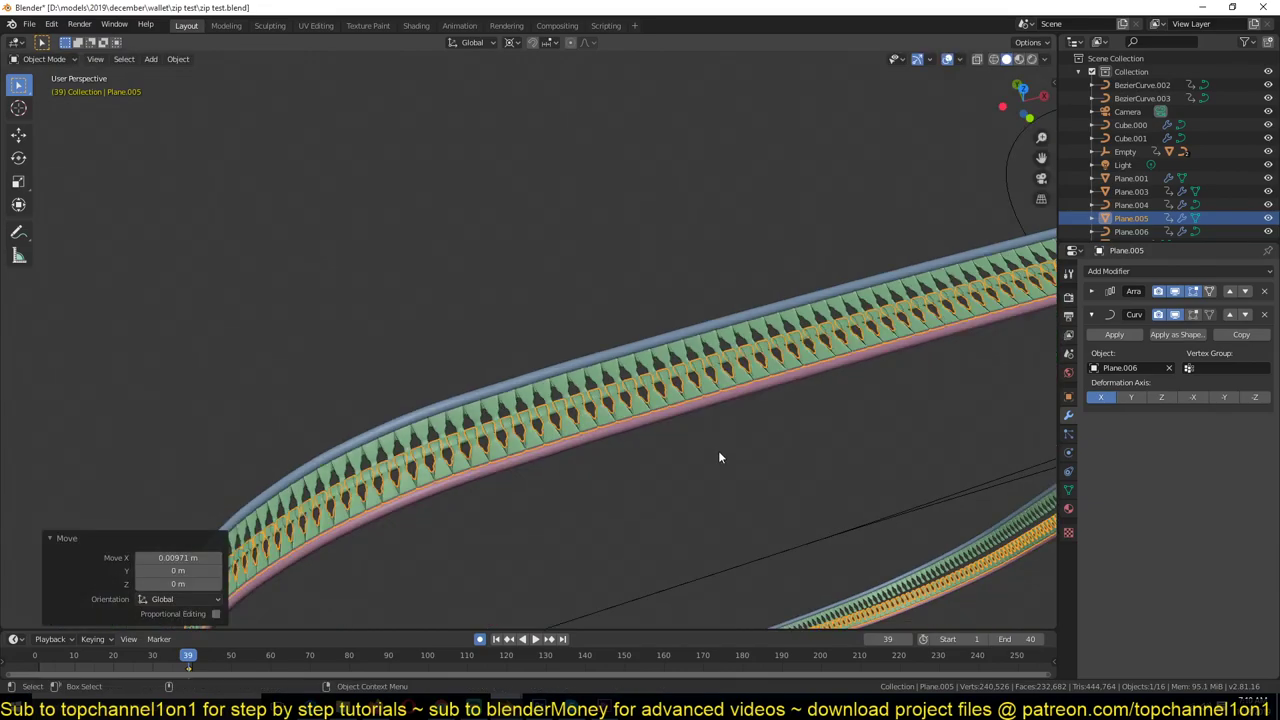
pyautogui.press('KP_7')
pyautogui.keyDown('shift'); pyautogui.moveTo(689, 507); pyautogui.dragTo(664, 228, button='middle'); pyautogui.keyUp('shift')
pyautogui.scroll(5, 664, 290)
pyautogui.keyDown('shift'); pyautogui.moveTo(664, 301); pyautogui.dragTo(680, 485, button='middle'); pyautogui.keyUp('shift')
pyautogui.scroll(2, 678, 487)
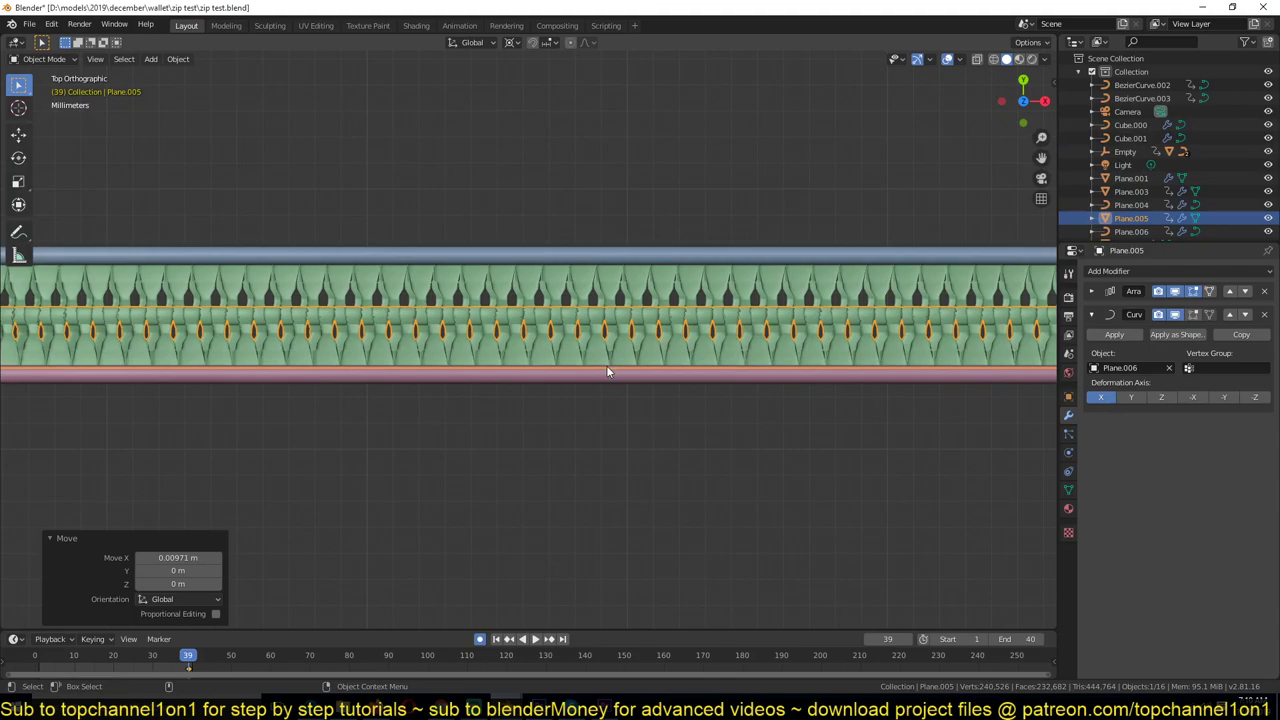
pyautogui.press('g')
pyautogui.press('y')
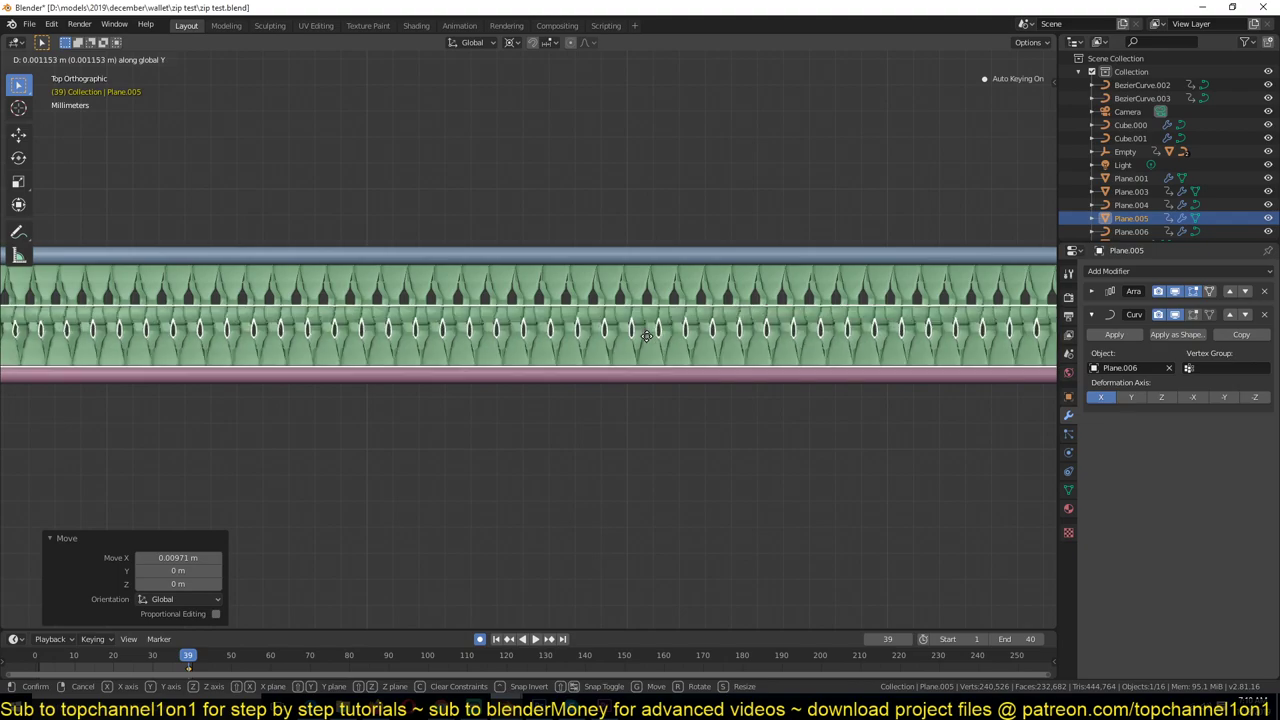
pyautogui.press('y')
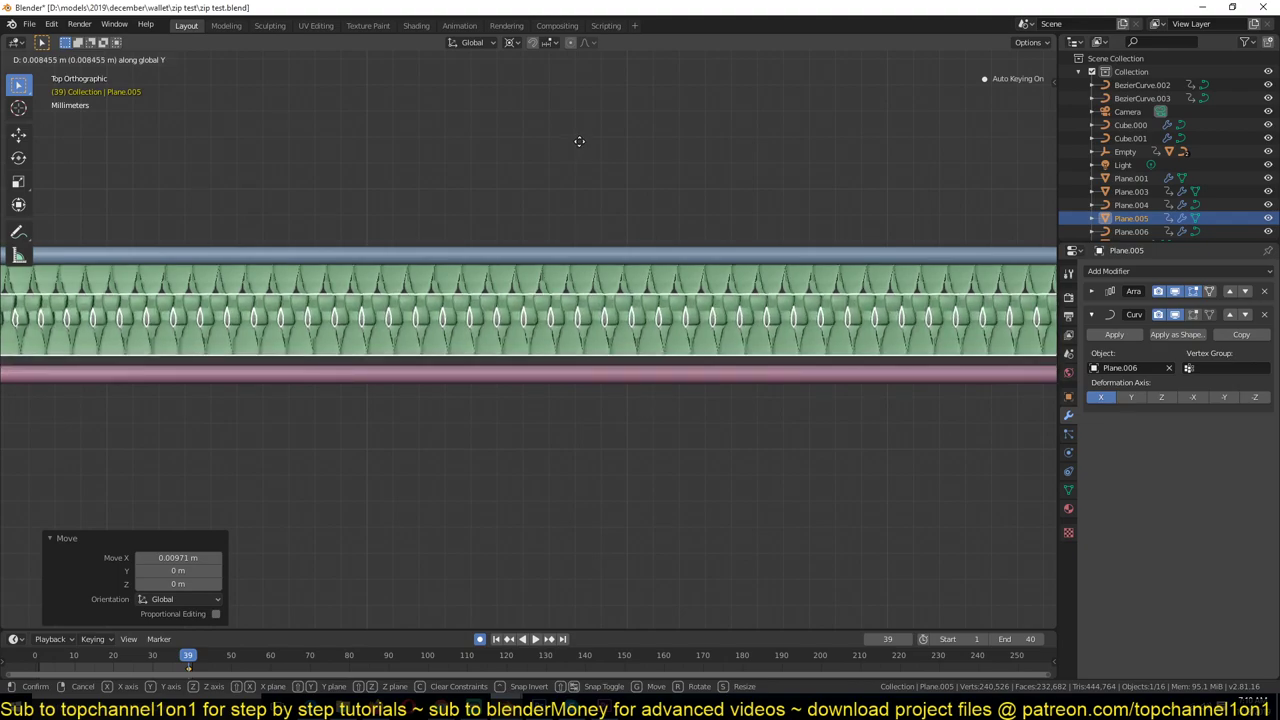
pyautogui.click(577, 94)
pyautogui.click(576, 95)
# - Try rotating the Plane.003 teeth about 13 degrees around the global Y axis
pyautogui.moveTo(576, 110); pyautogui.dragTo(480, 510, button='middle')
pyautogui.click(503, 521)
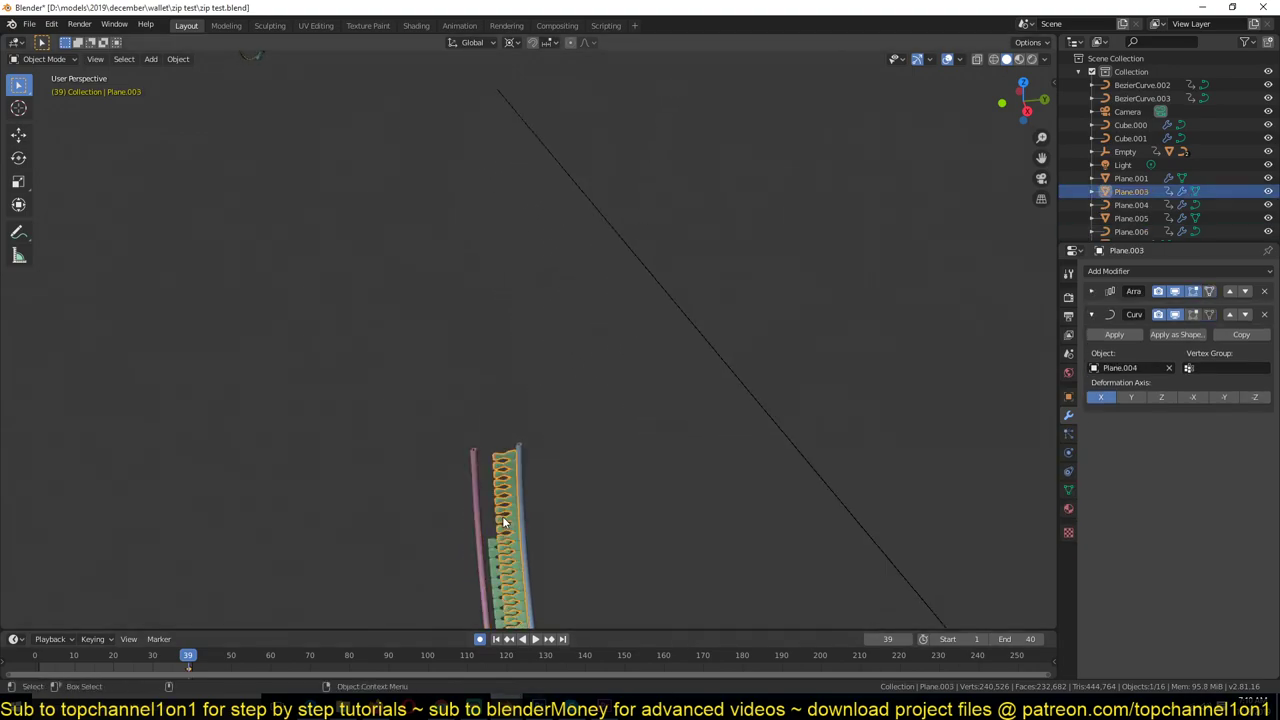
pyautogui.scroll(10, 502, 516)
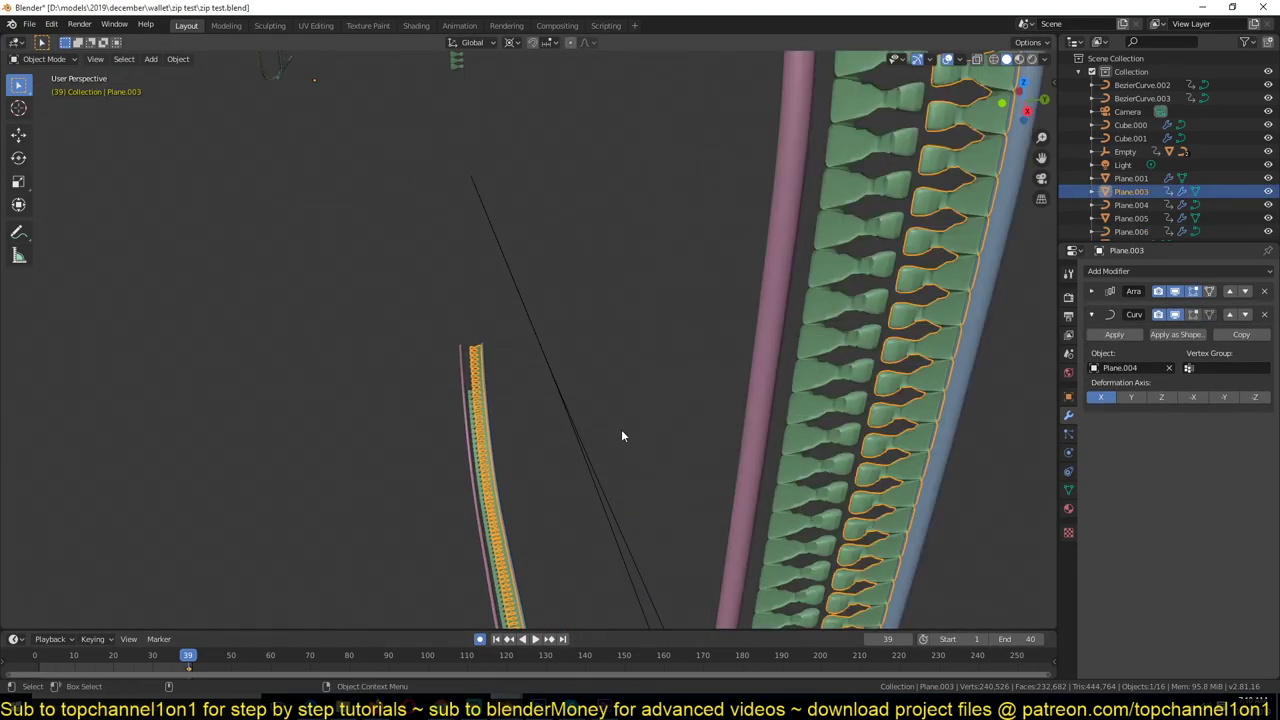
pyautogui.moveTo(626, 427); pyautogui.dragTo(637, 505, button='middle')
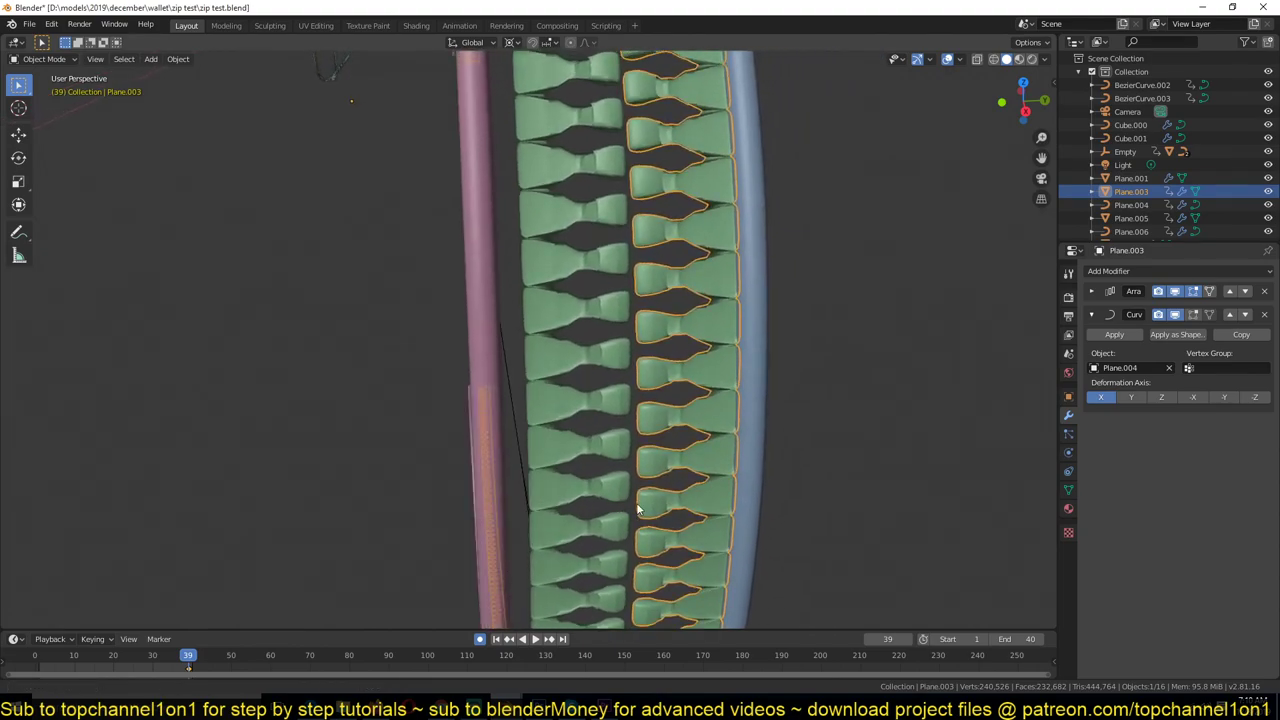
pyautogui.press('r')
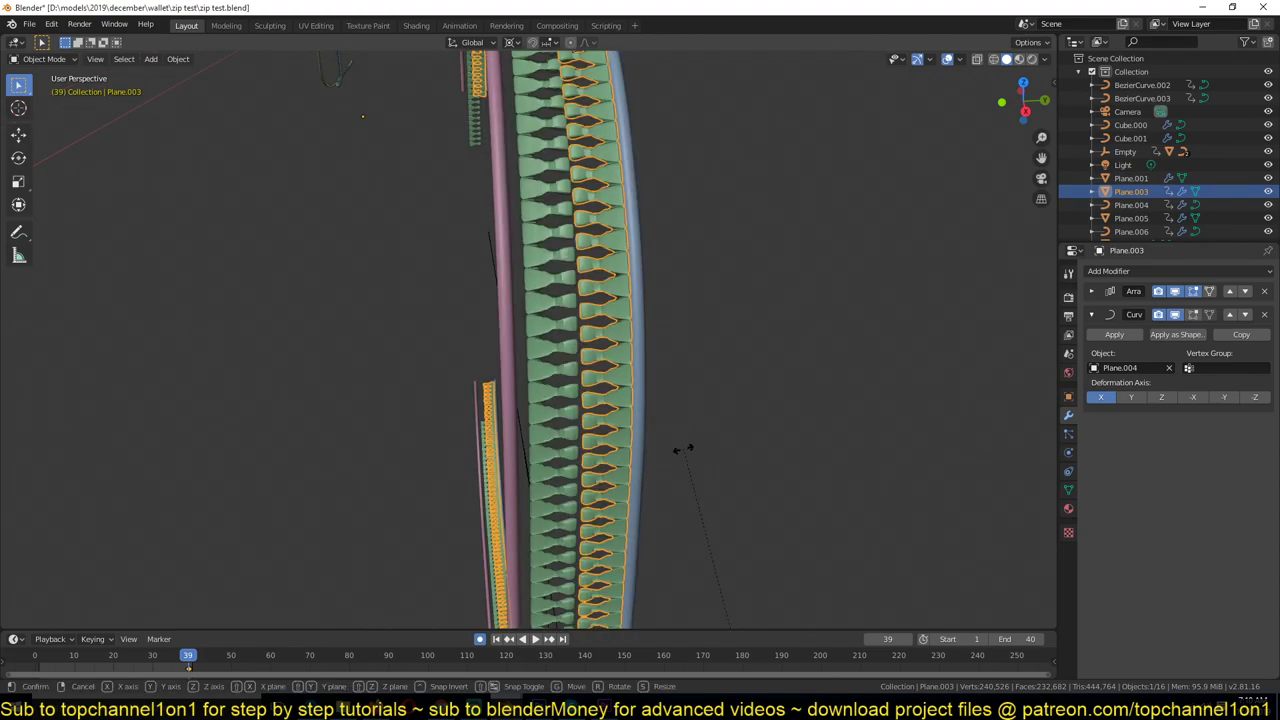
pyautogui.press('y')
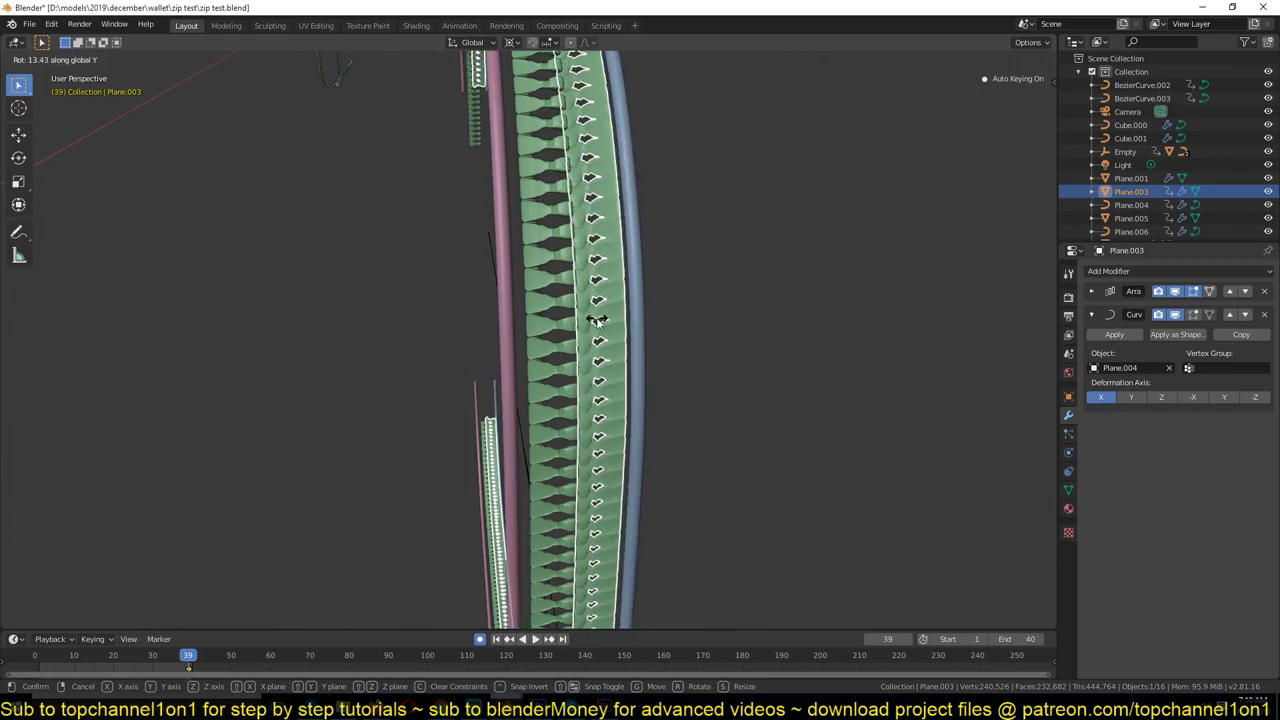
pyautogui.click(685, 267)
# - Mirror Plane.003's whole tooth mesh along global Z in Edit Mode, return to Object Mode and inspect the teeth
pyautogui.press('Tab')
pyautogui.press('KP_Decimal')
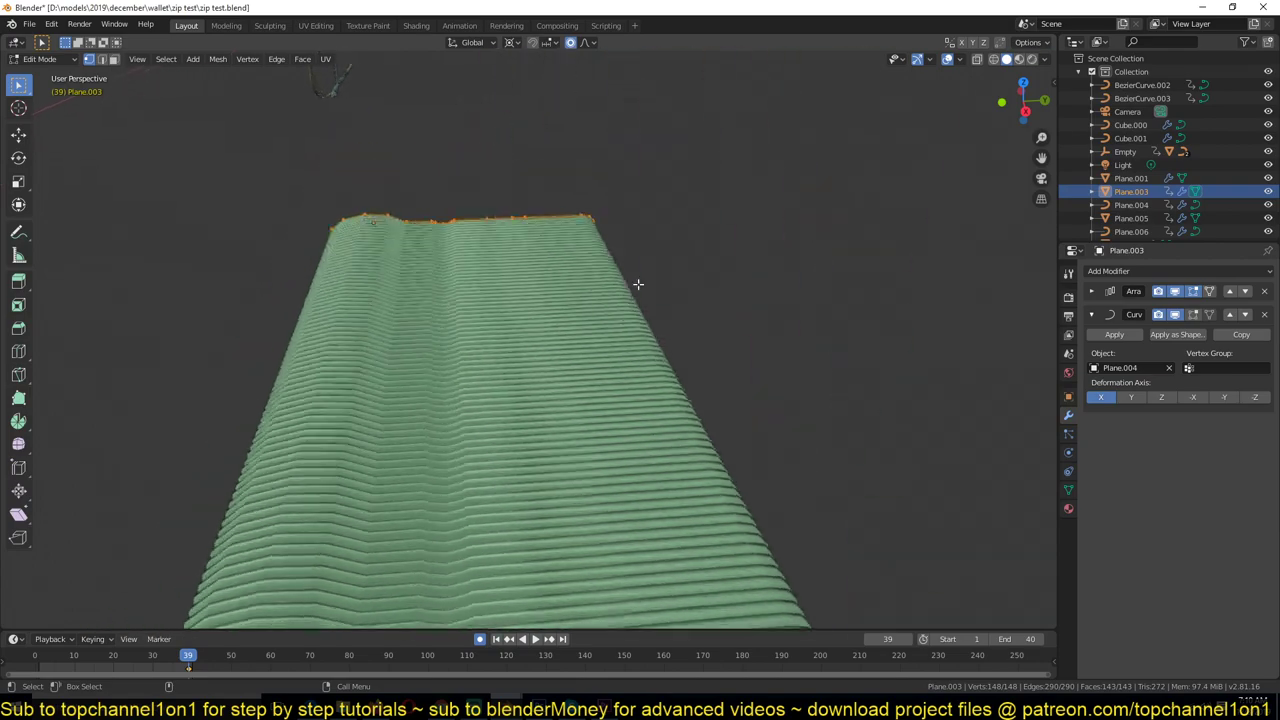
pyautogui.moveTo(613, 294); pyautogui.dragTo(644, 334, button='middle')
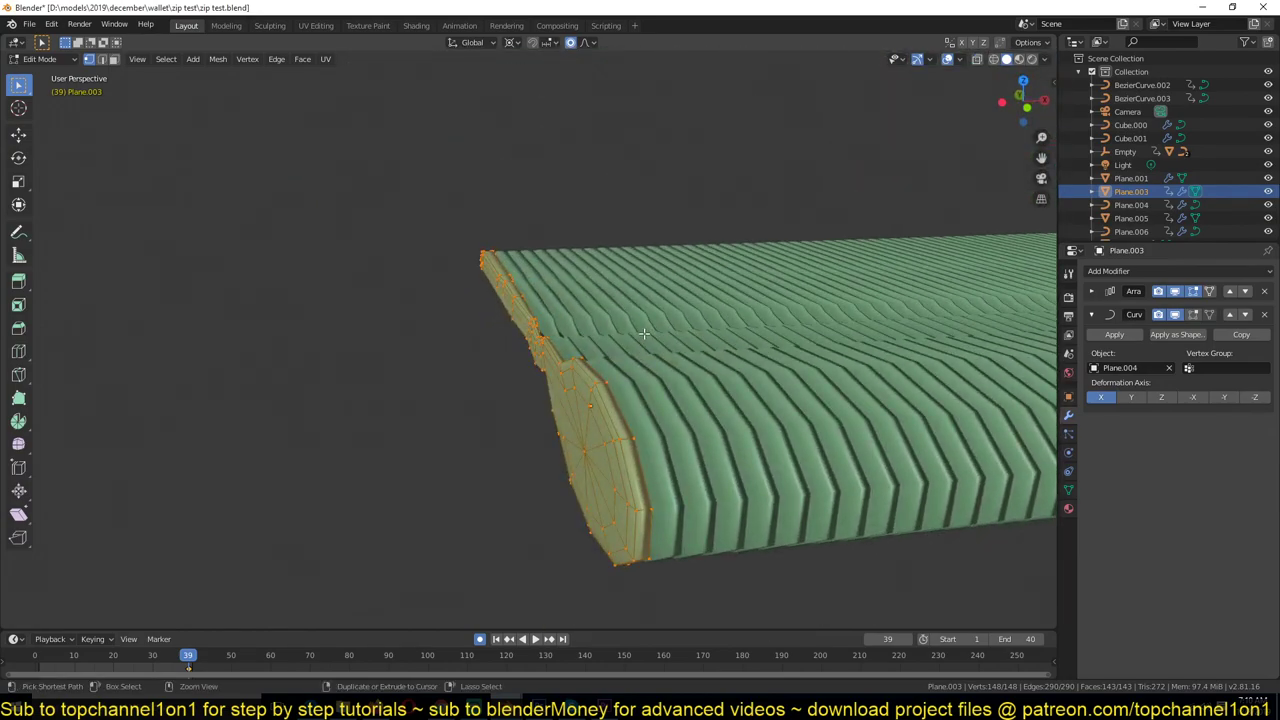
pyautogui.hotkey('ctrl', 'm')
pyautogui.press('z')
pyautogui.press('Return')
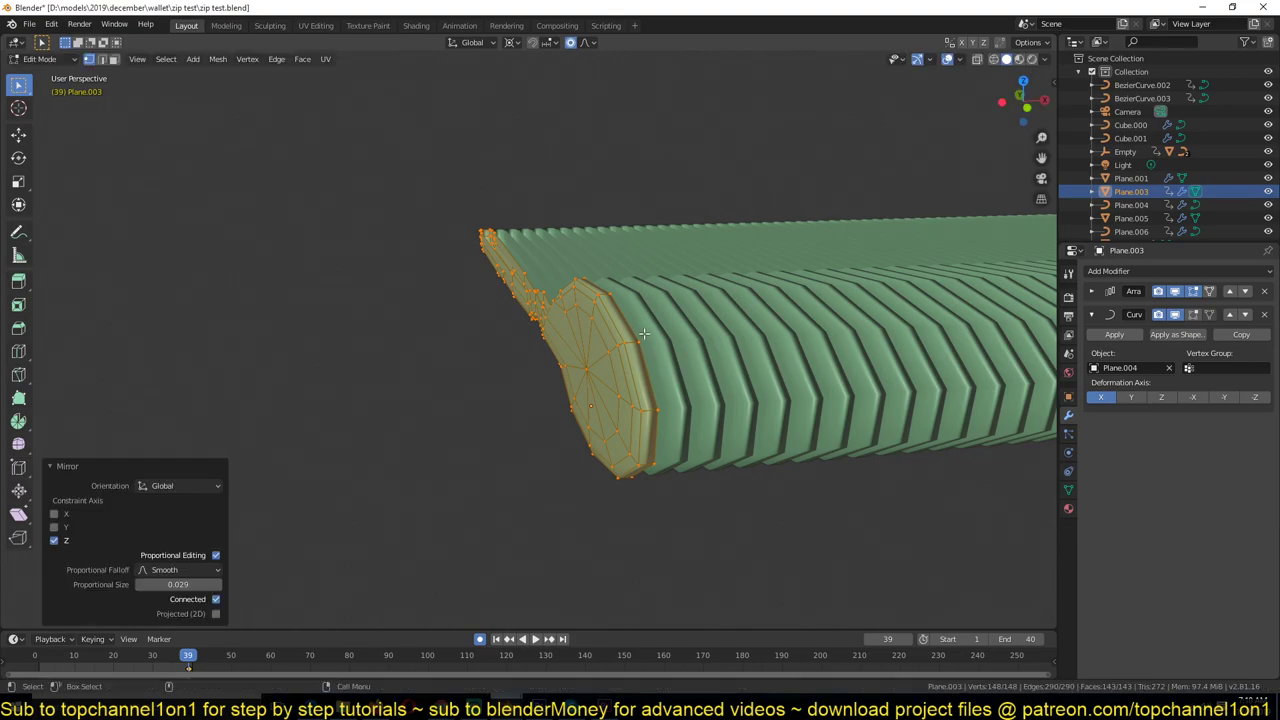
pyautogui.press('Tab')
pyautogui.scroll(-6, 630, 316)
pyautogui.moveTo(627, 323); pyautogui.dragTo(614, 290, button='middle')
pyautogui.scroll(5, 614, 290)
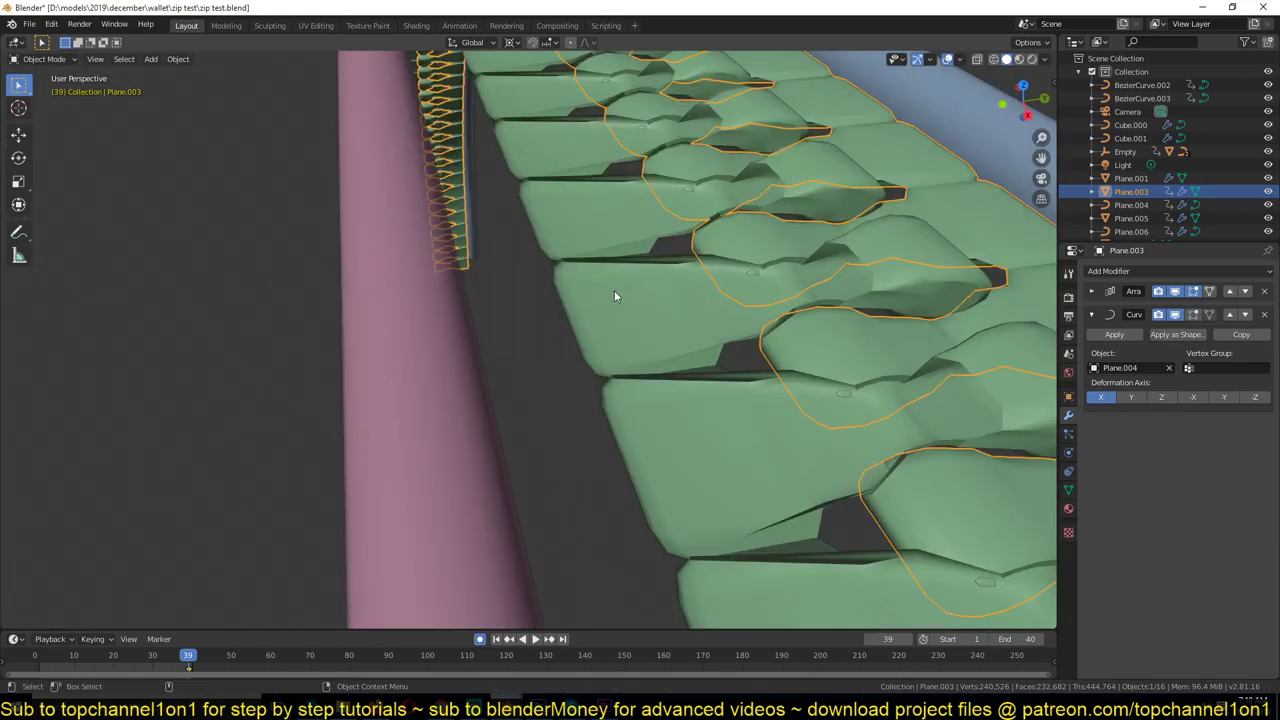
pyautogui.scroll(-5, 614, 292)
pyautogui.scroll(5, 613, 294)
# - Link Plane.003's object data to Plane.005 so both rows of teeth share the same mesh
pyautogui.hotkey('alt', 'a')
pyautogui.click(946, 201)
pyautogui.scroll(-5, 837, 291)
pyautogui.scroll(5, 640, 340)
pyautogui.click(635, 338)
pyautogui.scroll(-5, 660, 328)
pyautogui.scroll(4, 643, 334)
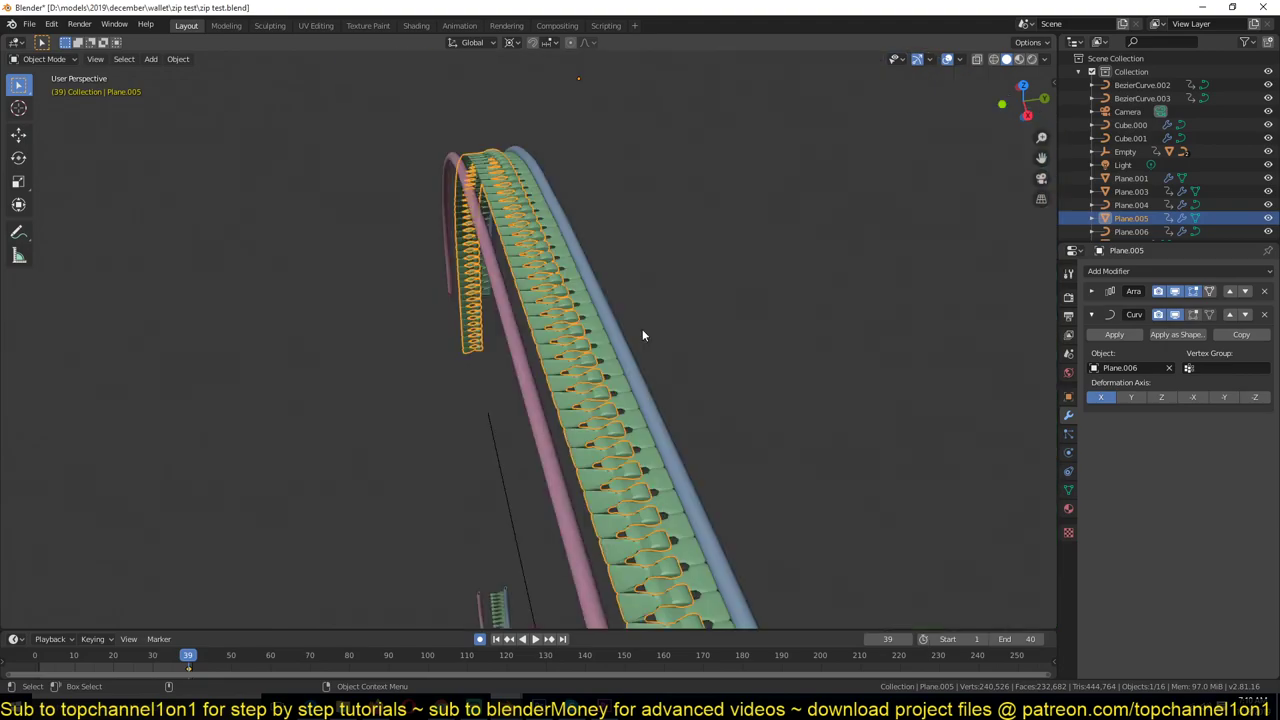
pyautogui.keyDown('shift'); pyautogui.click(606, 352); pyautogui.keyUp('shift')
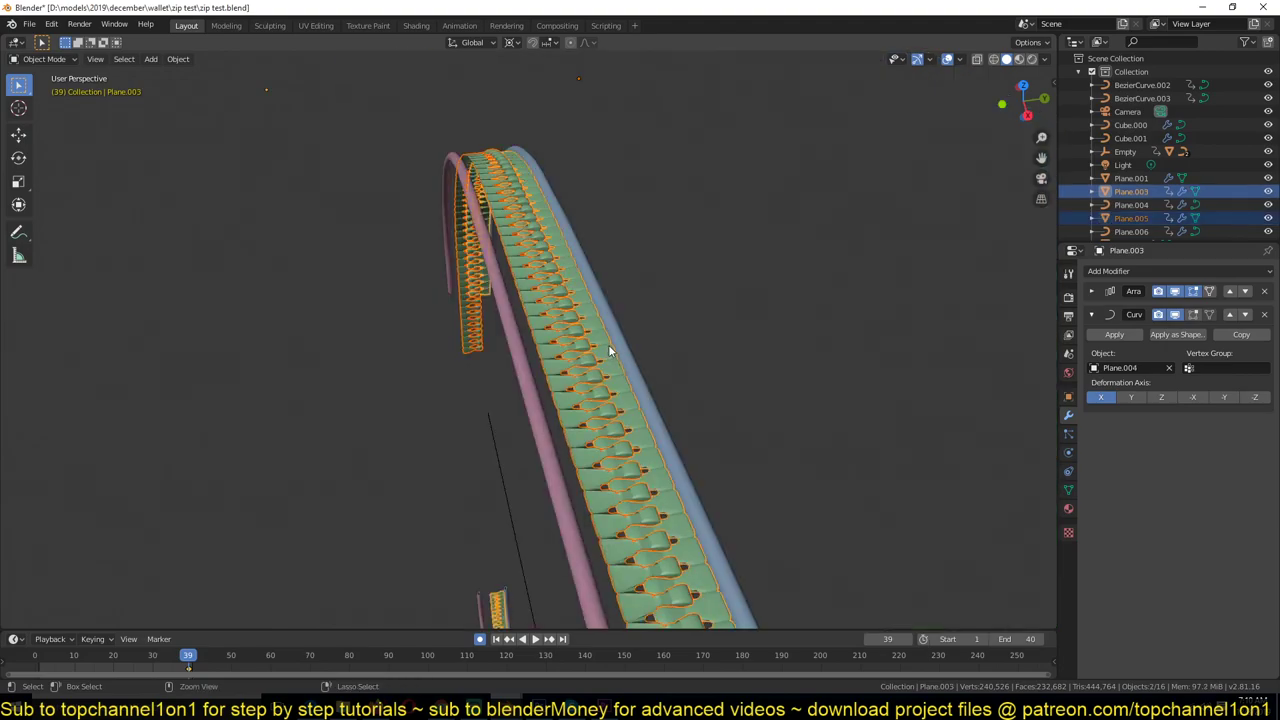
pyautogui.hotkey('ctrl', 'l')
pyautogui.click(609, 370)
pyautogui.click(650, 363)
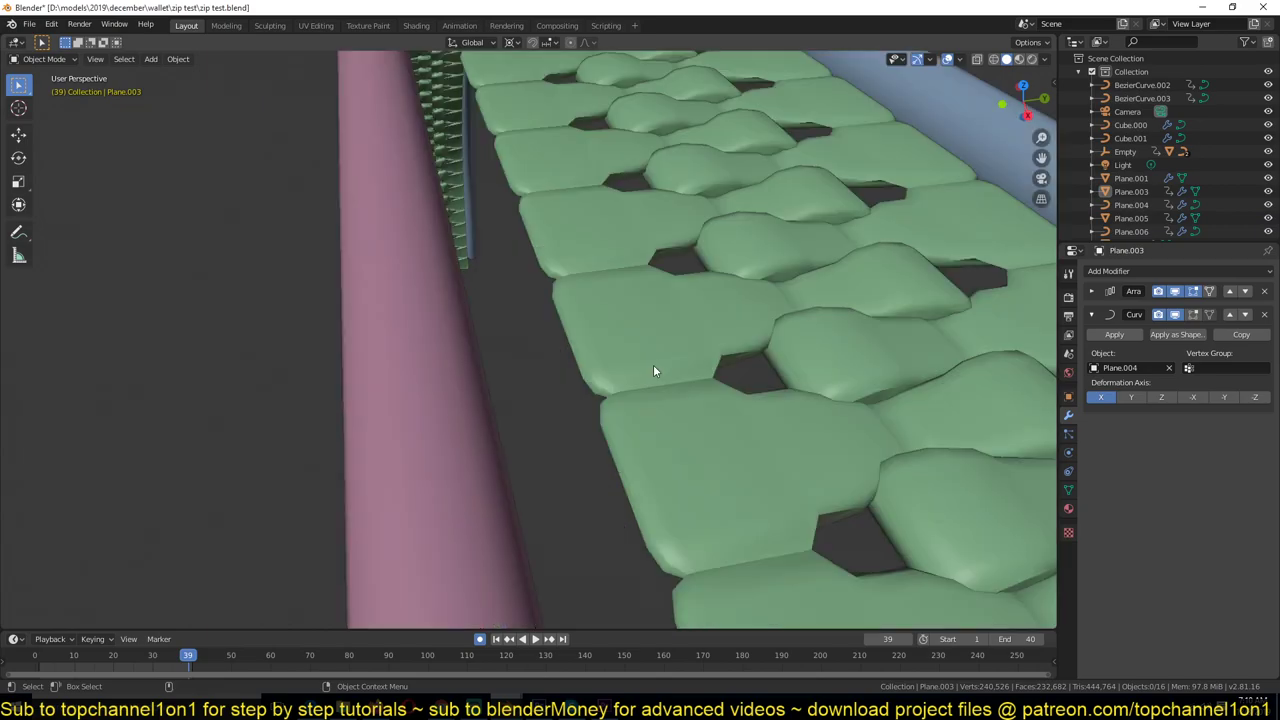
# - Scale Plane.003 and Plane.005 together by about 1.66 along global Z to thicken the teeth
pyautogui.click(653, 364)
pyautogui.keyDown('shift'); pyautogui.click(736, 279); pyautogui.keyUp('shift')
pyautogui.press('s')
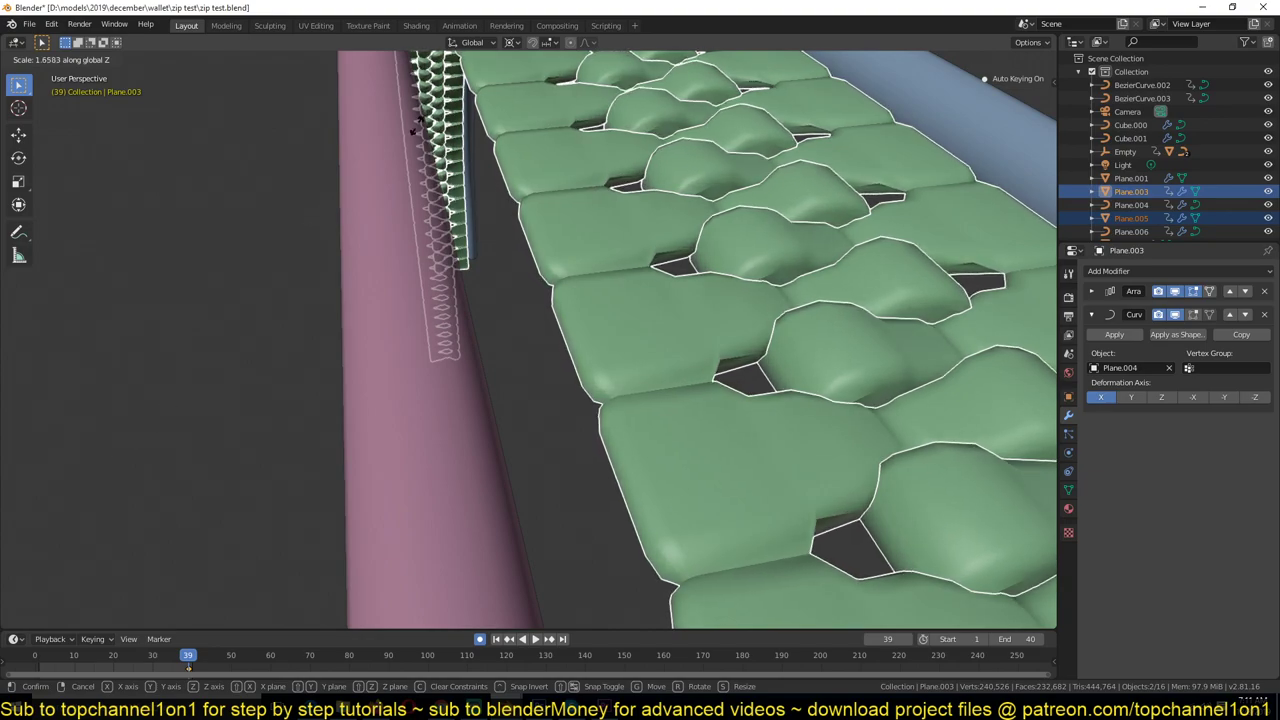
pyautogui.click(672, 598)
pyautogui.hotkey('alt', 'a')
# - Move BezierCurve.002 and BezierCurve.003 together -0.0921 m along global X to spread the zipper halves apart
pyautogui.scroll(-8, 679, 503)
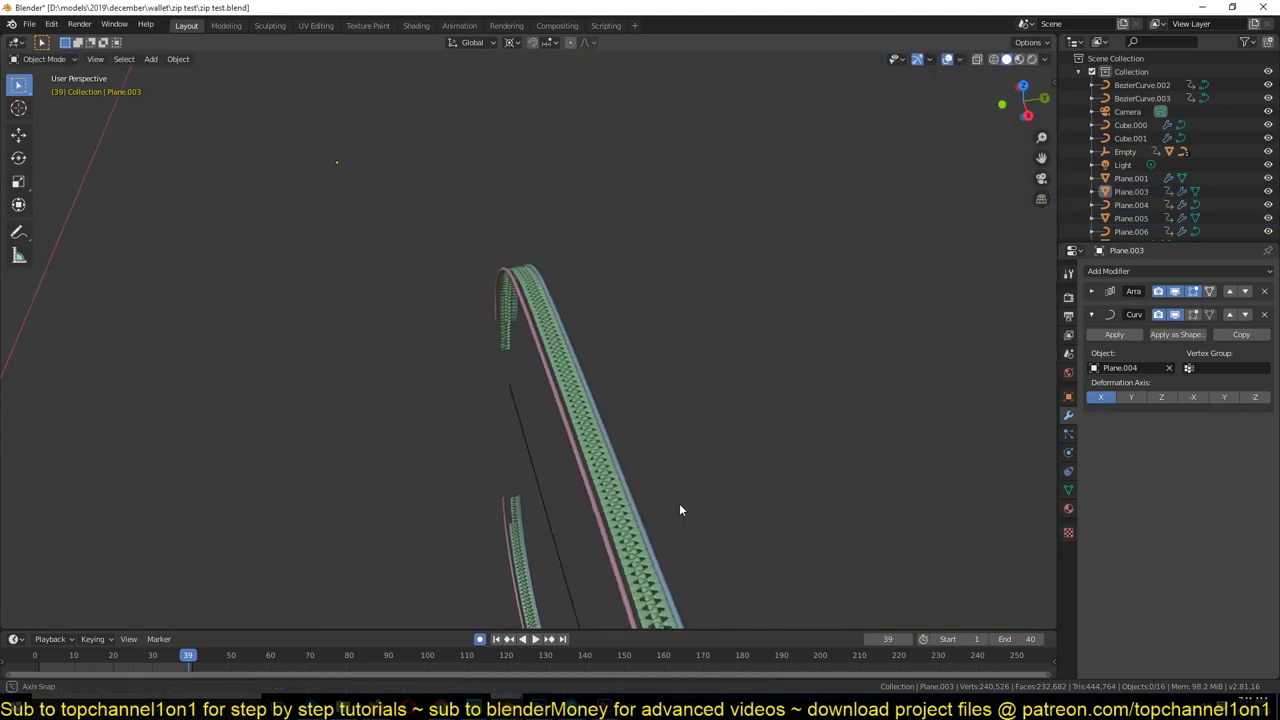
pyautogui.scroll(6, 679, 504)
pyautogui.scroll(-8, 696, 503)
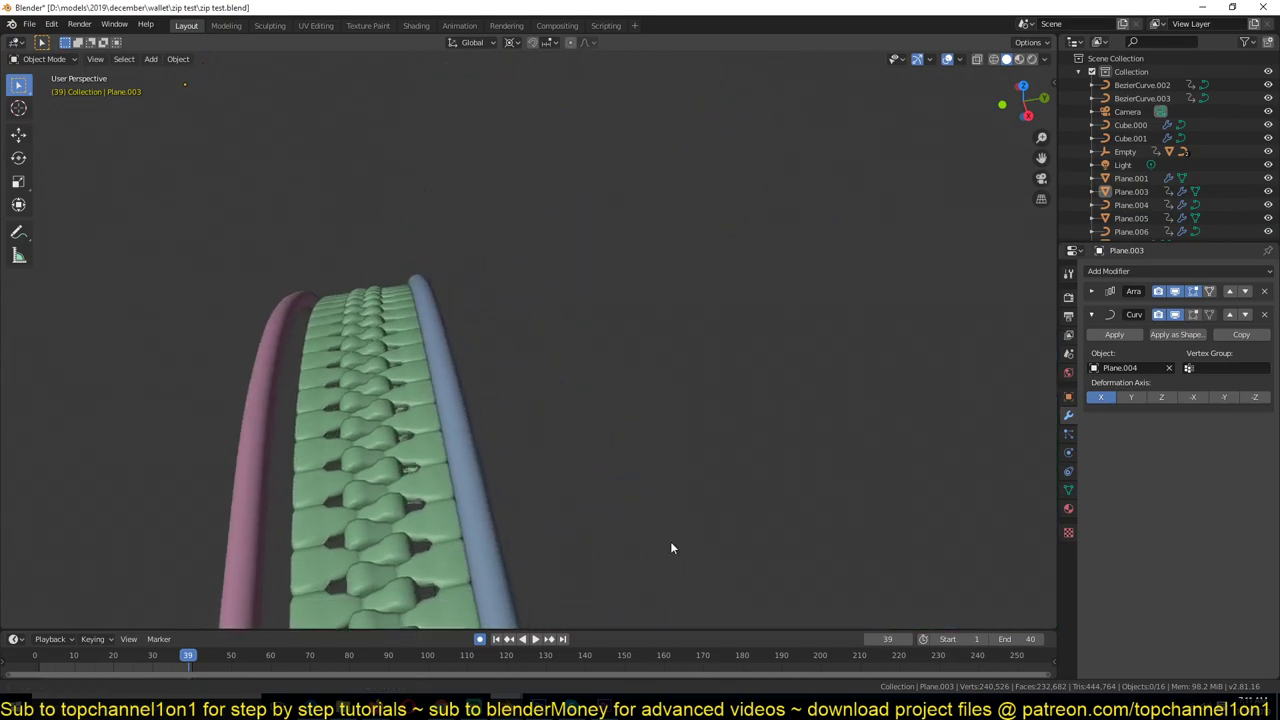
pyautogui.keyDown('shift'); pyautogui.moveTo(691, 560); pyautogui.dragTo(203, 509, button='middle'); pyautogui.keyUp('shift')
pyautogui.scroll(4, 342, 491)
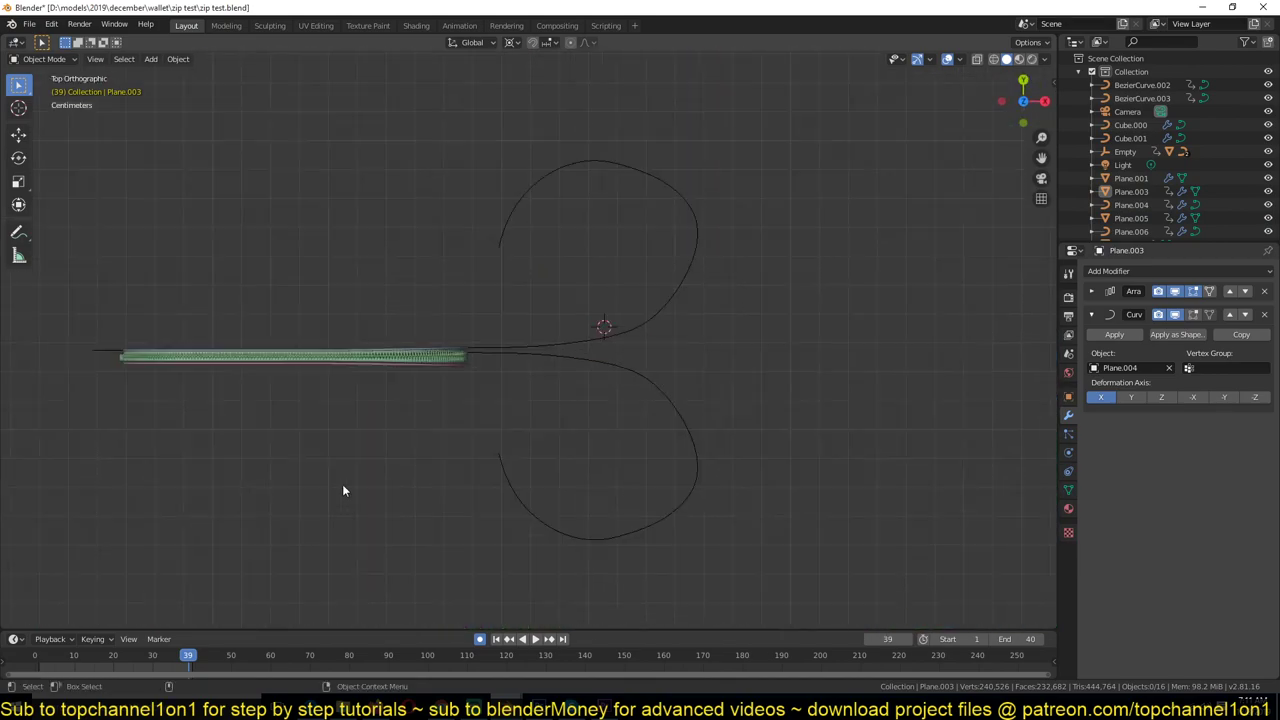
pyautogui.click(527, 352)
pyautogui.keyDown('shift'); pyautogui.click(531, 369); pyautogui.keyUp('shift')
pyautogui.keyDown('shift'); pyautogui.moveTo(511, 408); pyautogui.dragTo(706, 372, button='middle'); pyautogui.keyUp('shift')
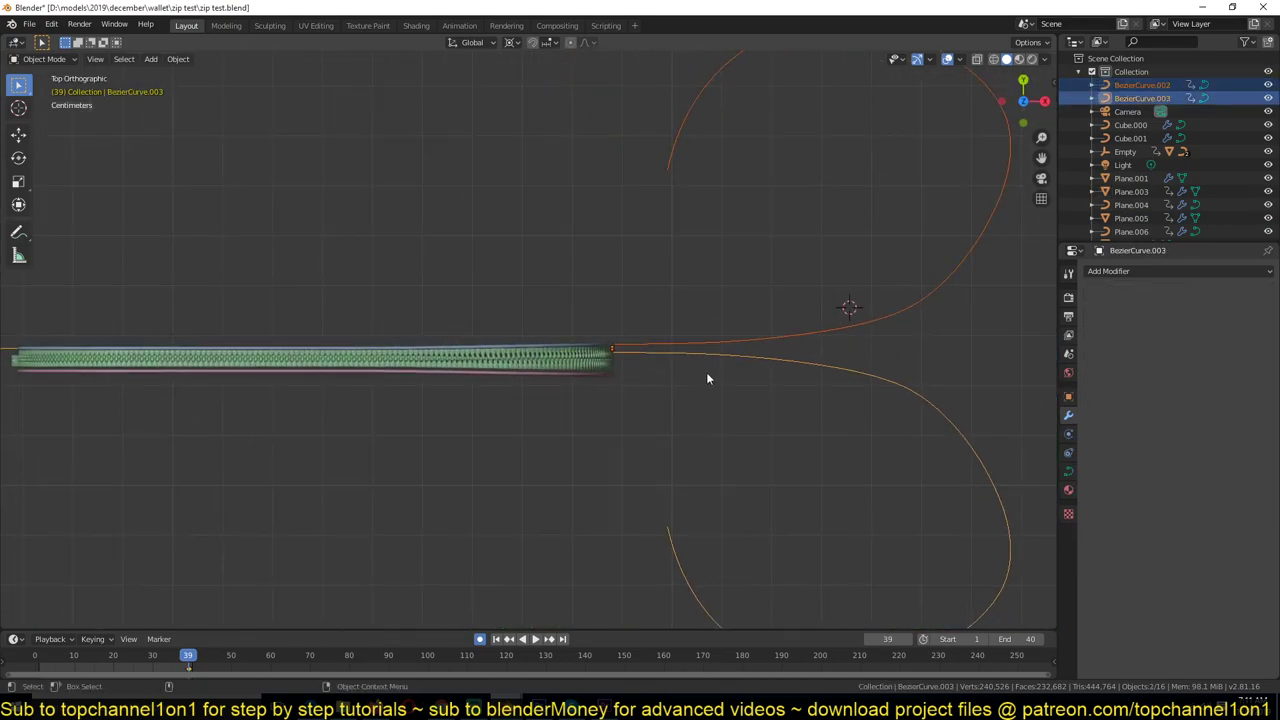
pyautogui.scroll(2, 663, 443)
pyautogui.press('g')
pyautogui.press('x')
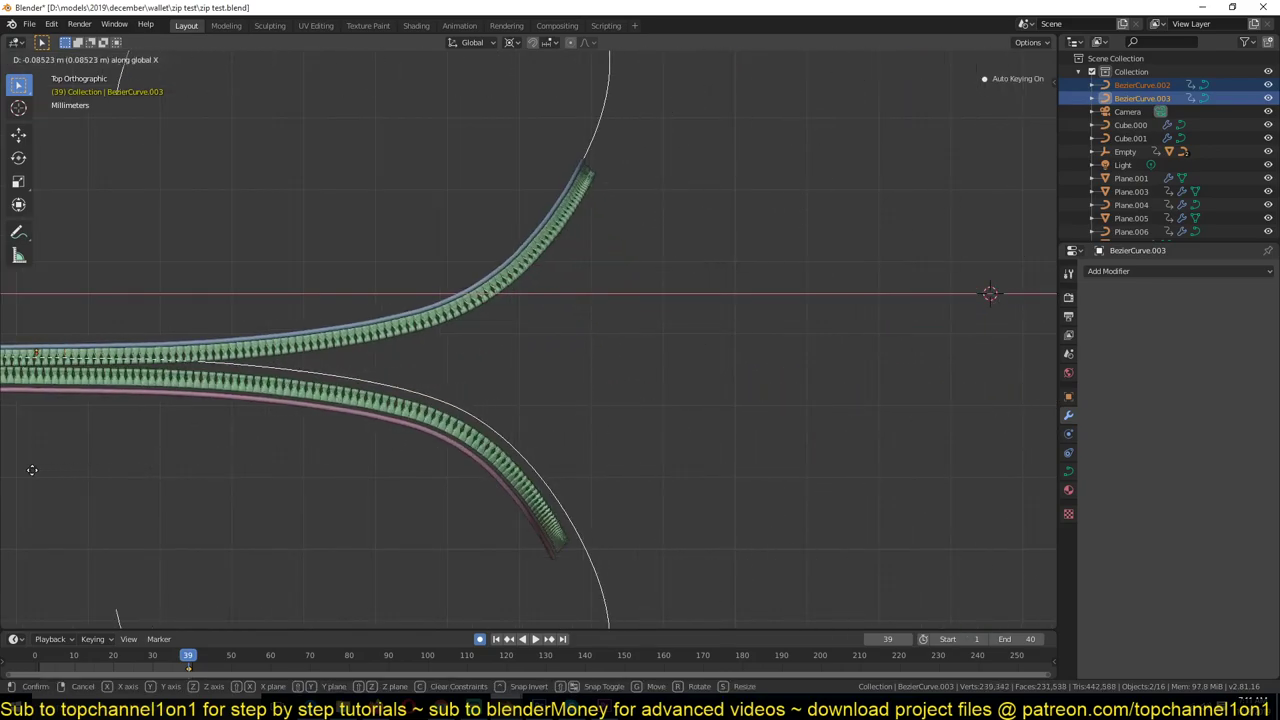
pyautogui.click(1051, 471)
# - Preview the zipper's opening in perspective by temporarily sliding both Bezier curves along global X, and return to top view
pyautogui.scroll(-3, 351, 471)
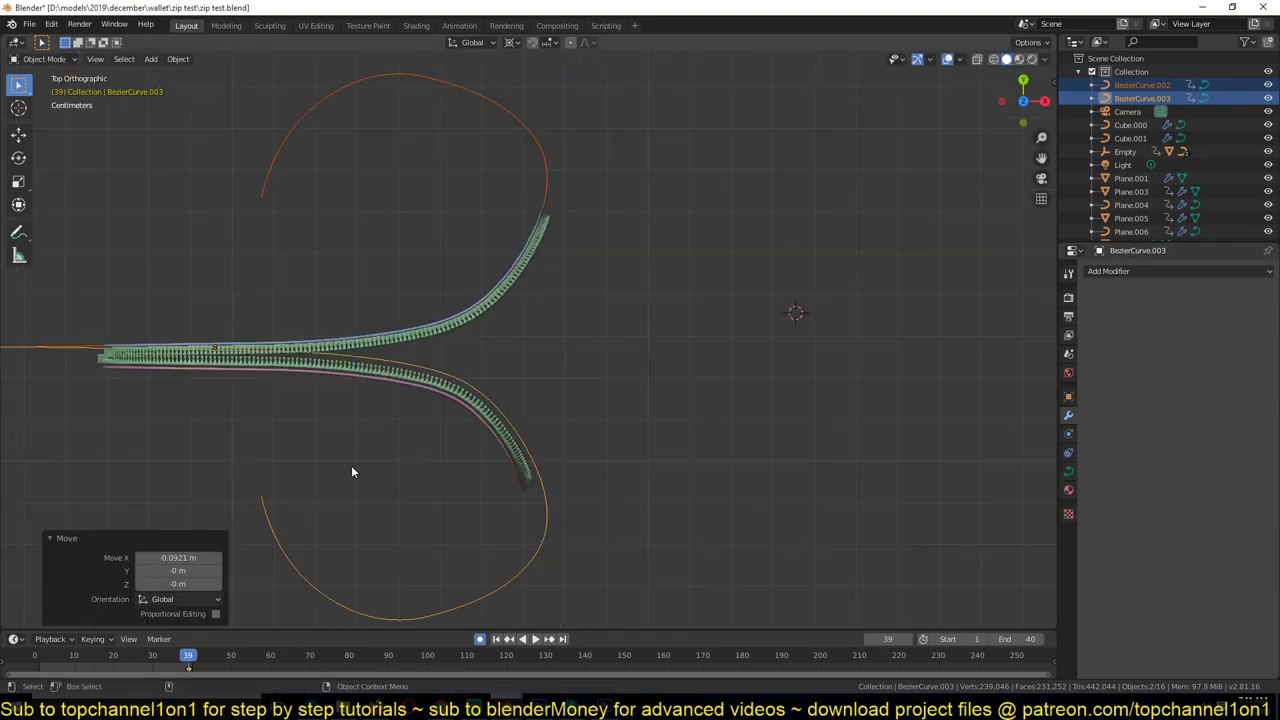
pyautogui.keyDown('shift'); pyautogui.moveTo(351, 471); pyautogui.dragTo(540, 432, button='middle'); pyautogui.keyUp('shift')
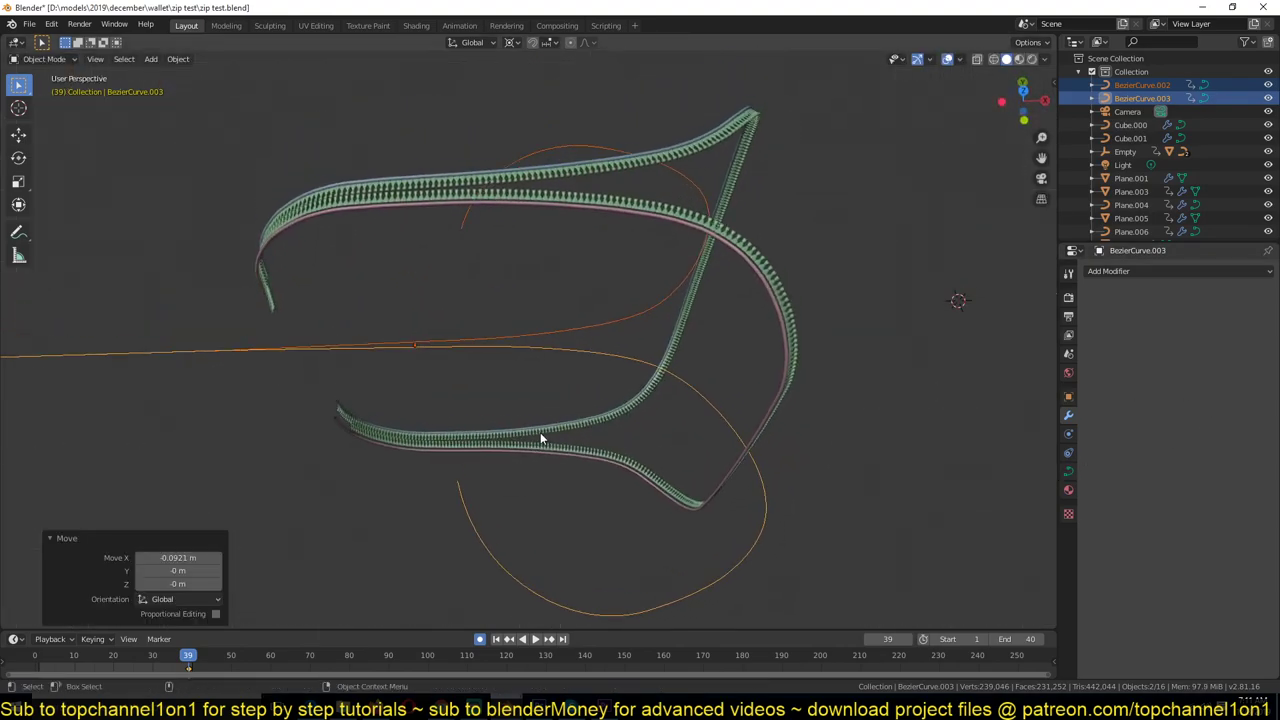
pyautogui.press('g')
pyautogui.press('x')
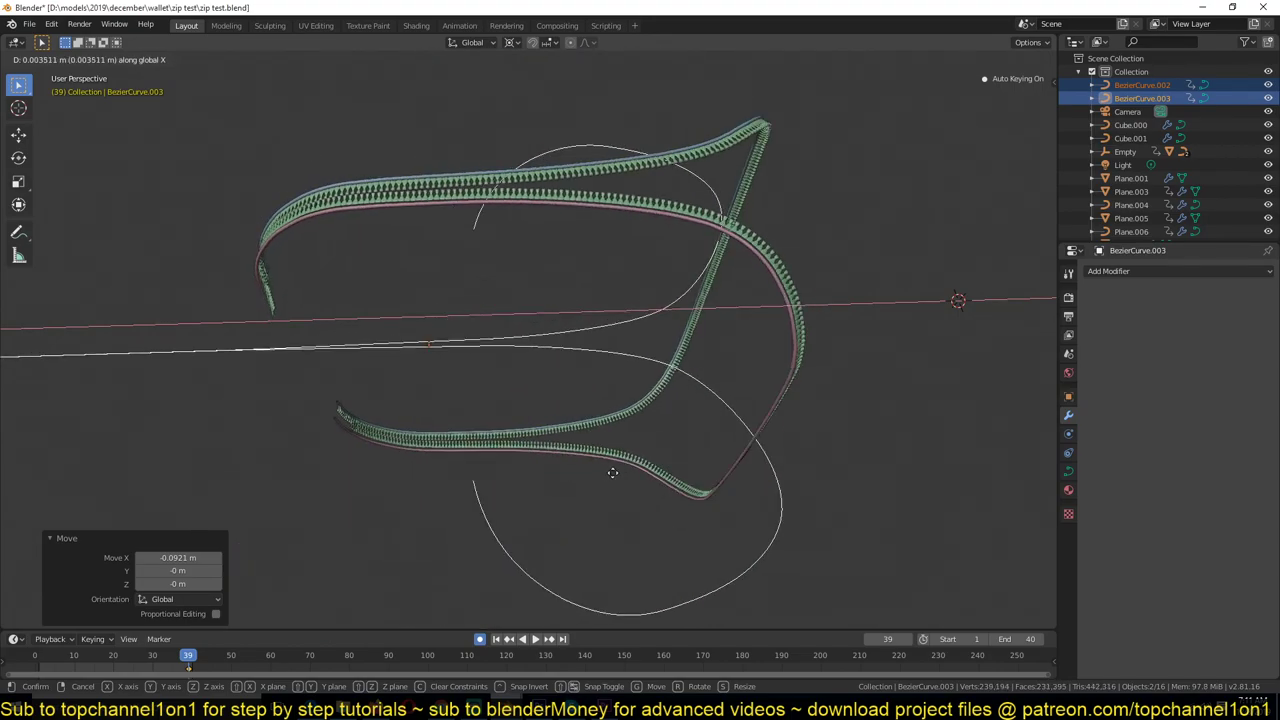
pyautogui.rightClick(856, 475)
pyautogui.press('KP_7')
pyautogui.scroll(3, 675, 545)
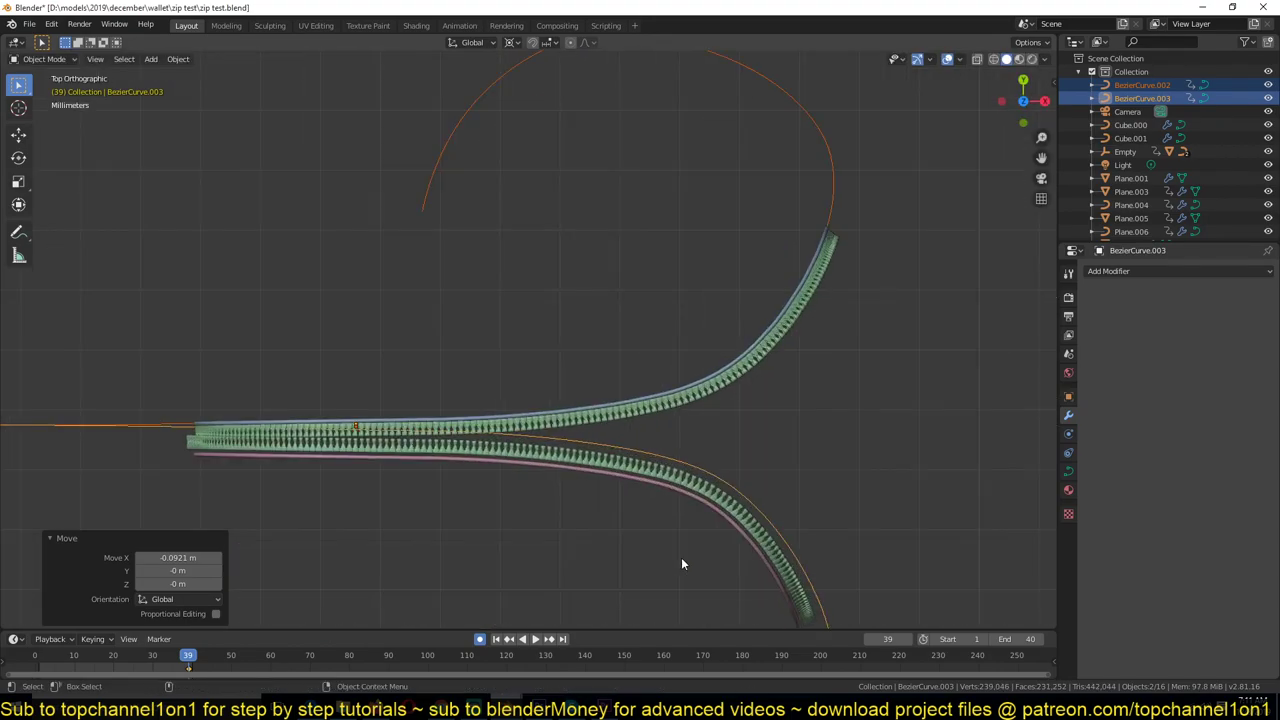
# - Add a sphere empty inside the zipper loop in front view and shrink it to a scale of about 0.018
pyautogui.scroll(-2, 590, 490)
pyautogui.click(574, 482)
pyautogui.press('KP_1')
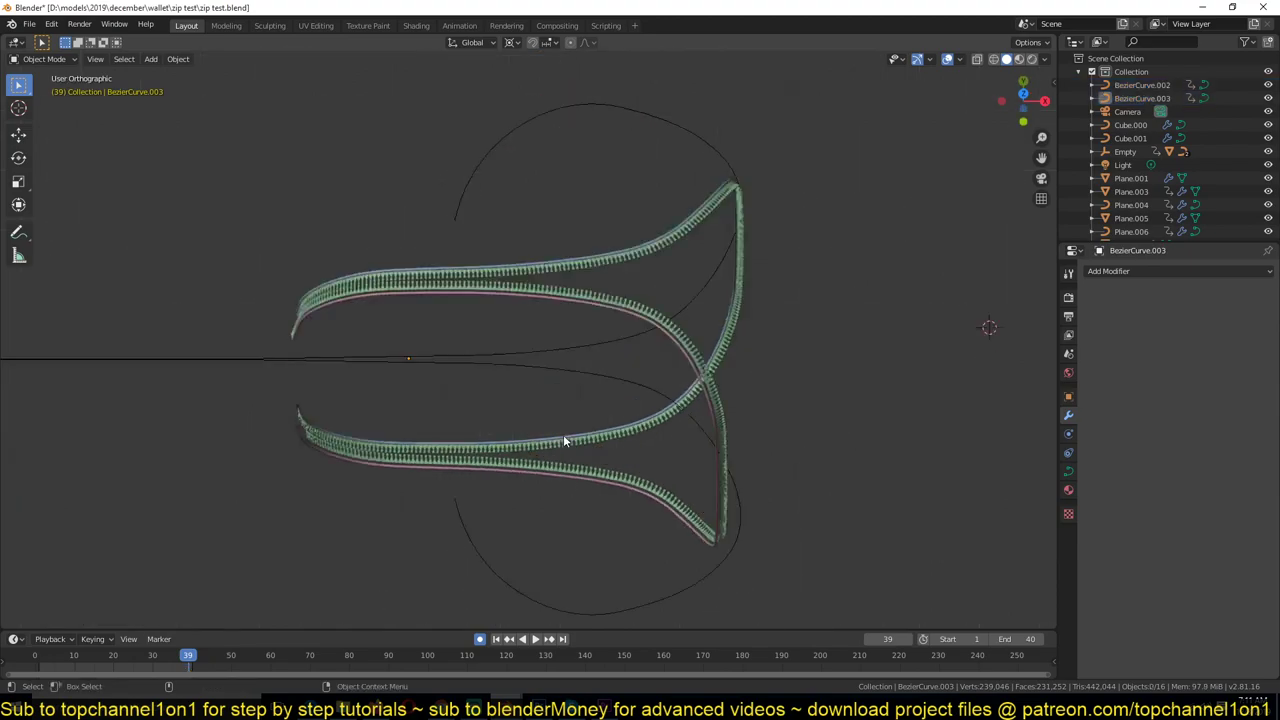
pyautogui.hotkey('shift', 'a')
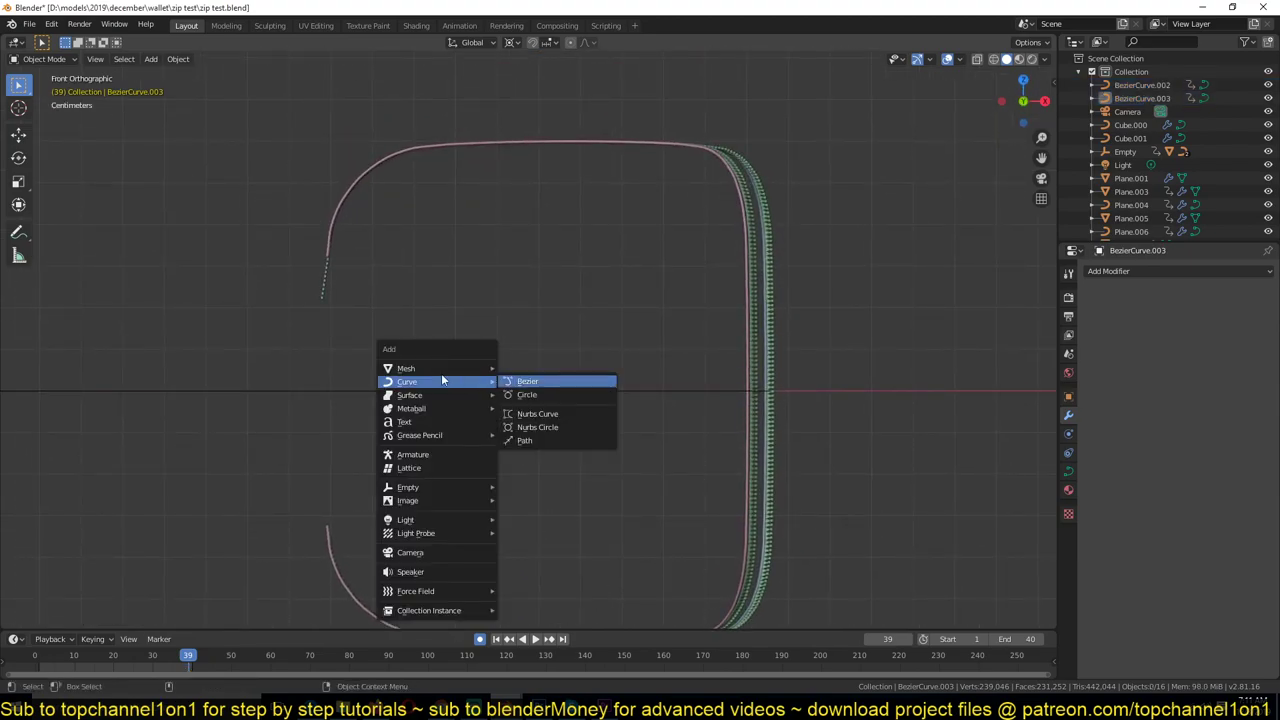
pyautogui.moveTo(445, 487)
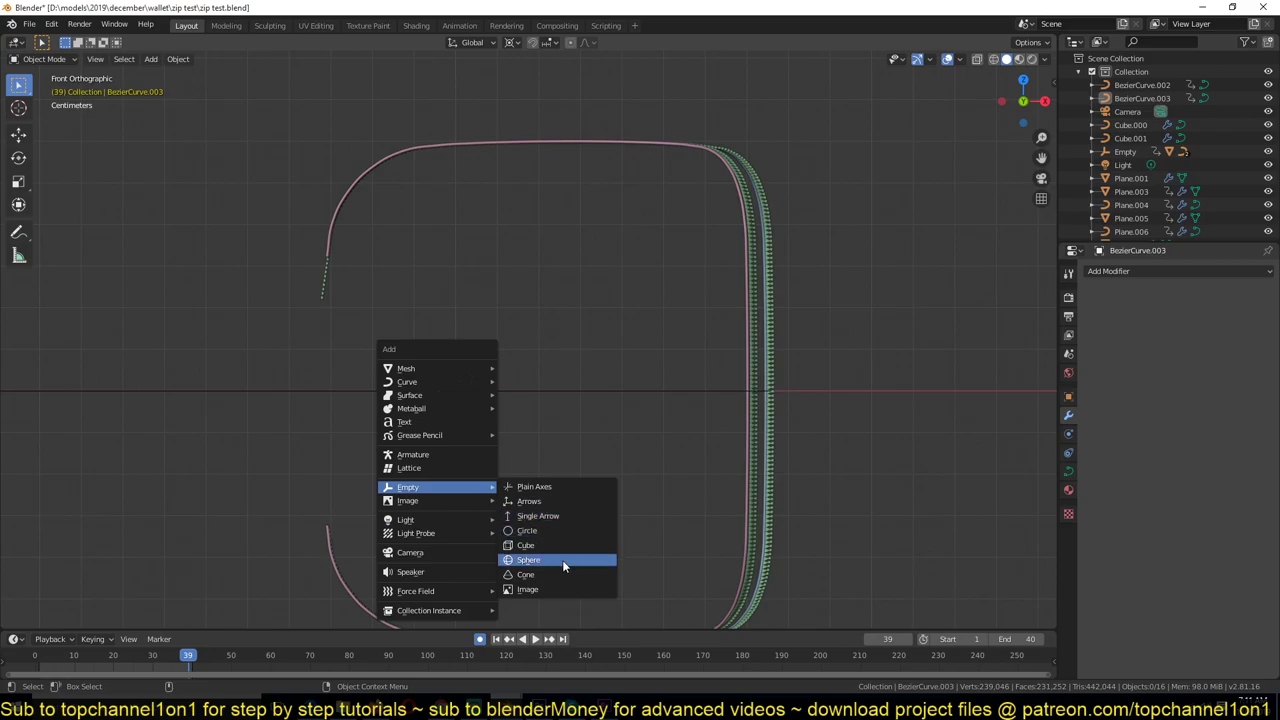
pyautogui.click(563, 562)
pyautogui.press('s')
pyautogui.click(444, 418)
pyautogui.press('s')
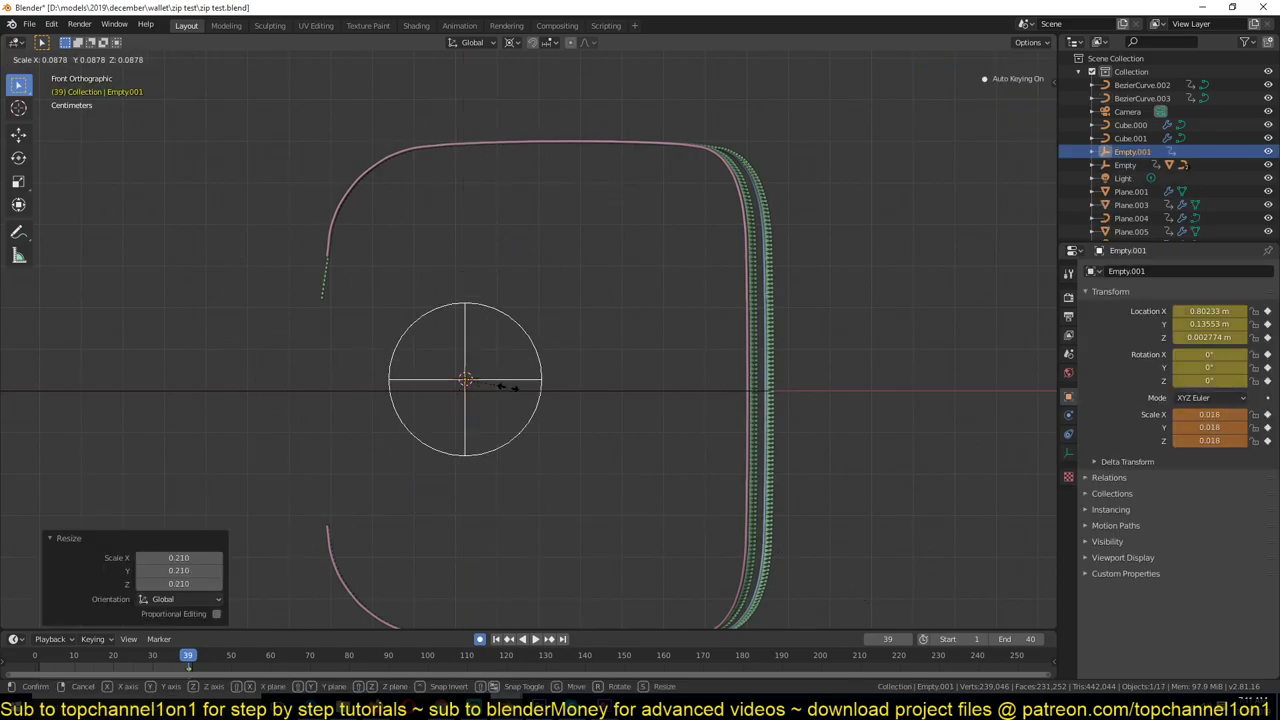
pyautogui.click(508, 386)
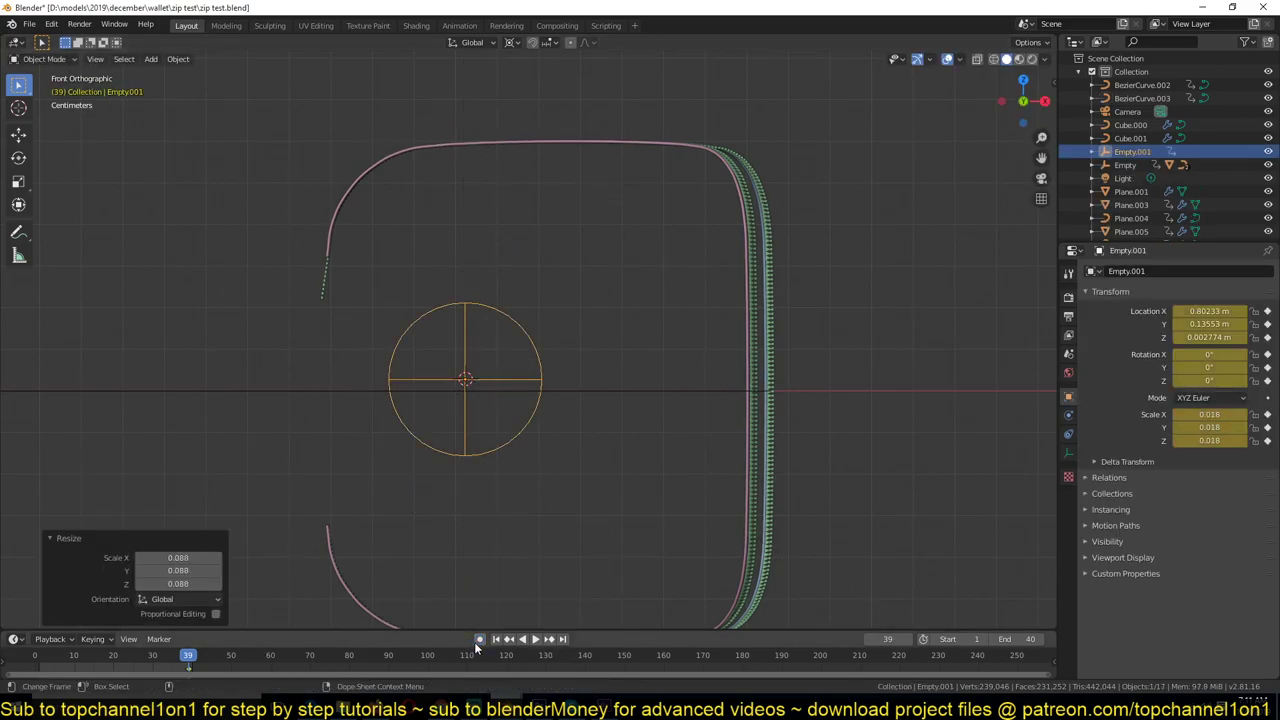
# - Turn off auto keying and delete the sphere empty's keyframes at frame 39
pyautogui.press('x')
pyautogui.click(306, 652)
pyautogui.moveTo(476, 460); pyautogui.dragTo(466, 529, button='middle')
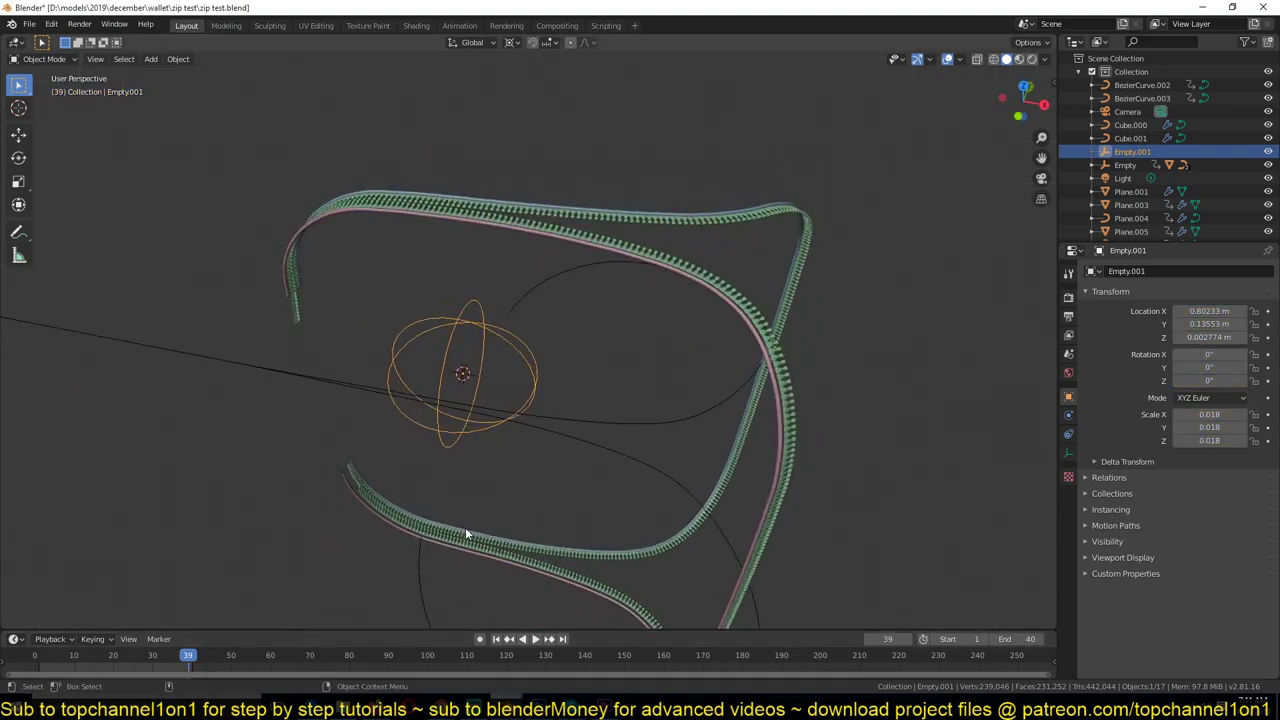
# - Parent BezierCurve.002 and BezierCurve.003 to the sphere empty with Object (Keep Transform)
pyautogui.click(550, 420)
pyautogui.keyDown('shift'); pyautogui.click(545, 430); pyautogui.keyUp('shift')
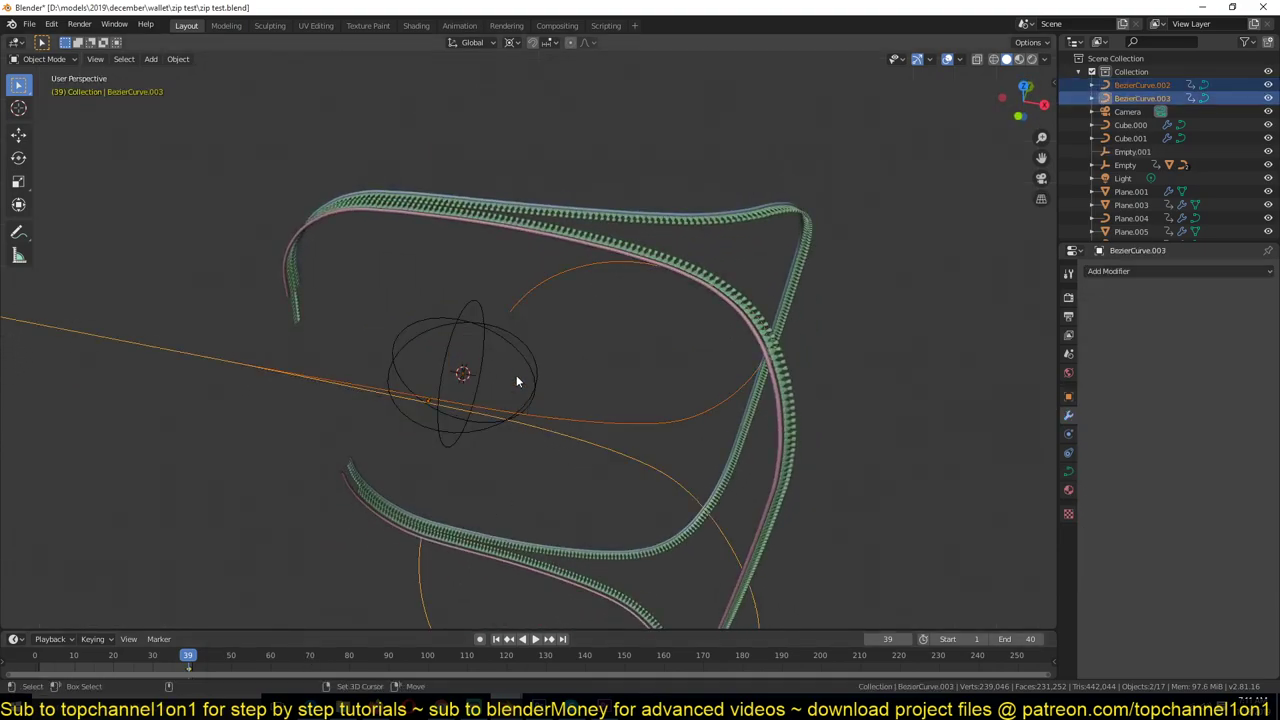
pyautogui.keyDown('shift'); pyautogui.click(516, 374); pyautogui.keyUp('shift')
pyautogui.hotkey('ctrl', 'p')
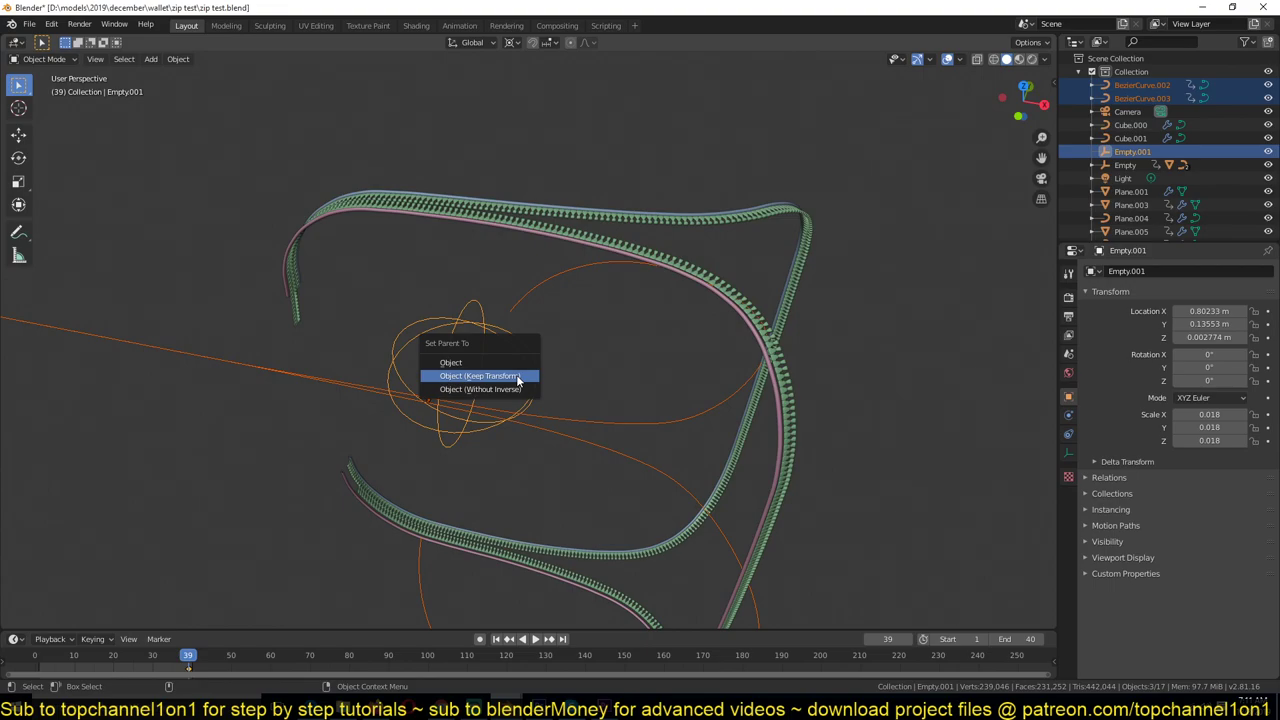
pyautogui.click(517, 377)
# - Preview the zipper's opening by temporarily sliding the sphere empty alone along global X
pyautogui.click(542, 382)
pyautogui.moveTo(542, 382); pyautogui.dragTo(612, 426, button='middle')
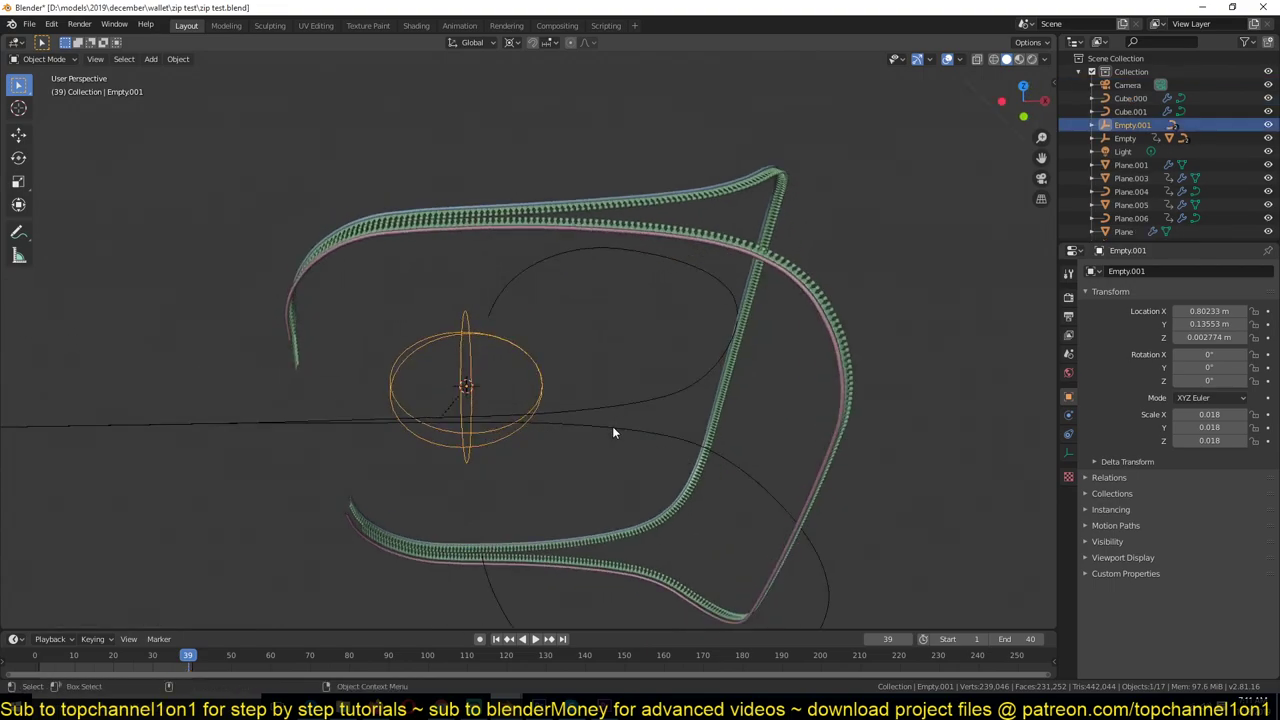
pyautogui.press('g')
pyautogui.press('x')
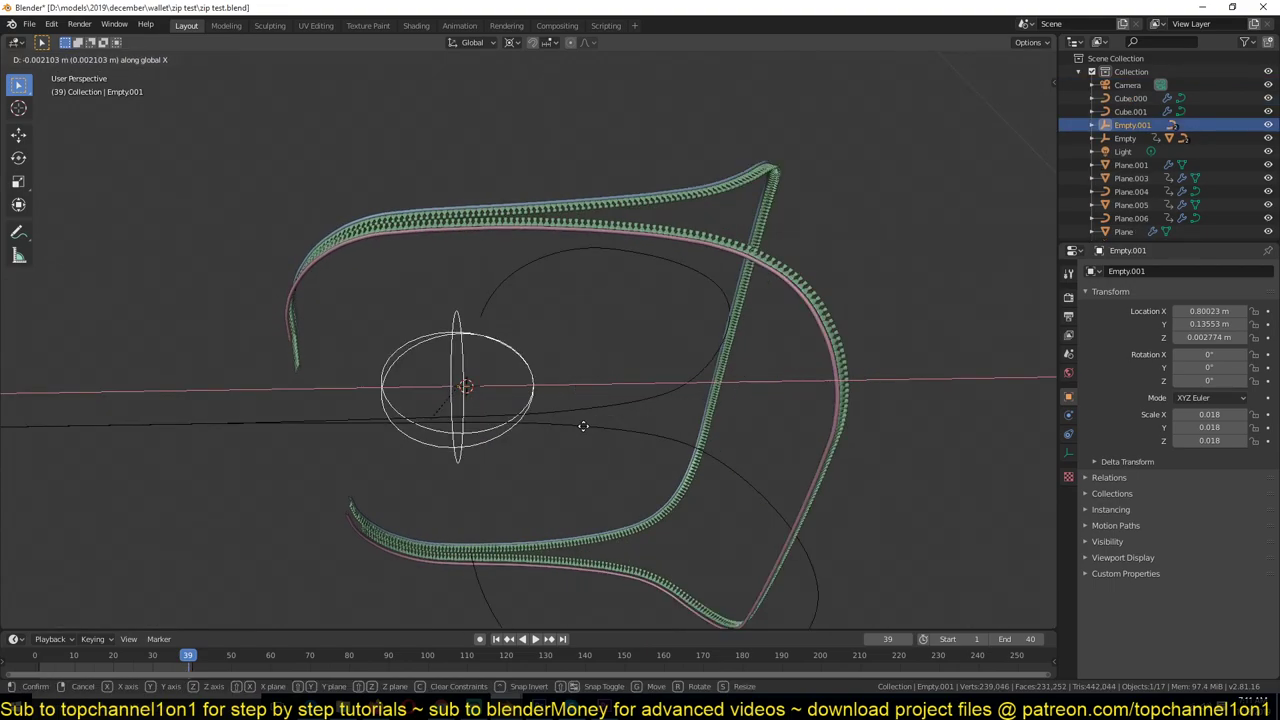
pyautogui.rightClick(518, 311)
# - Add a cube over the closed part of the zipper in top view and shrink it in two passes, the second by 0.074
pyautogui.click(420, 225)
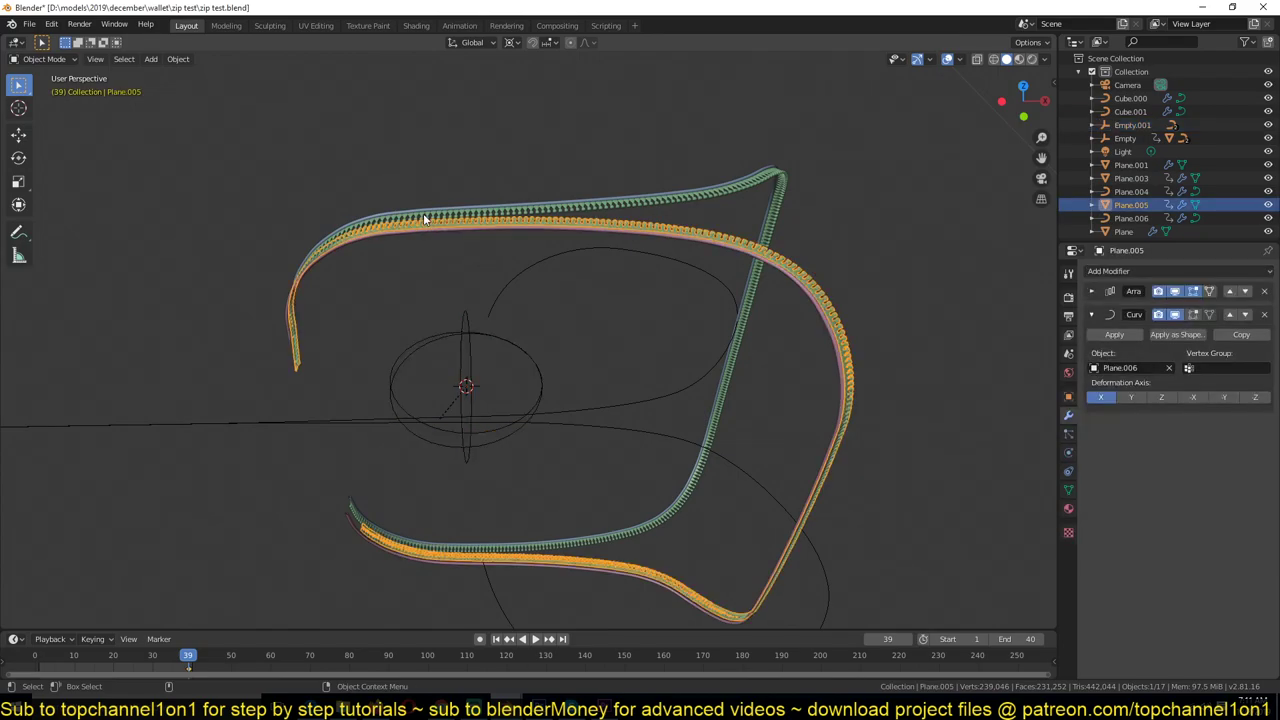
pyautogui.press('KP_7')
pyautogui.hotkey('alt', 'a')
pyautogui.hotkey('shift', 'a')
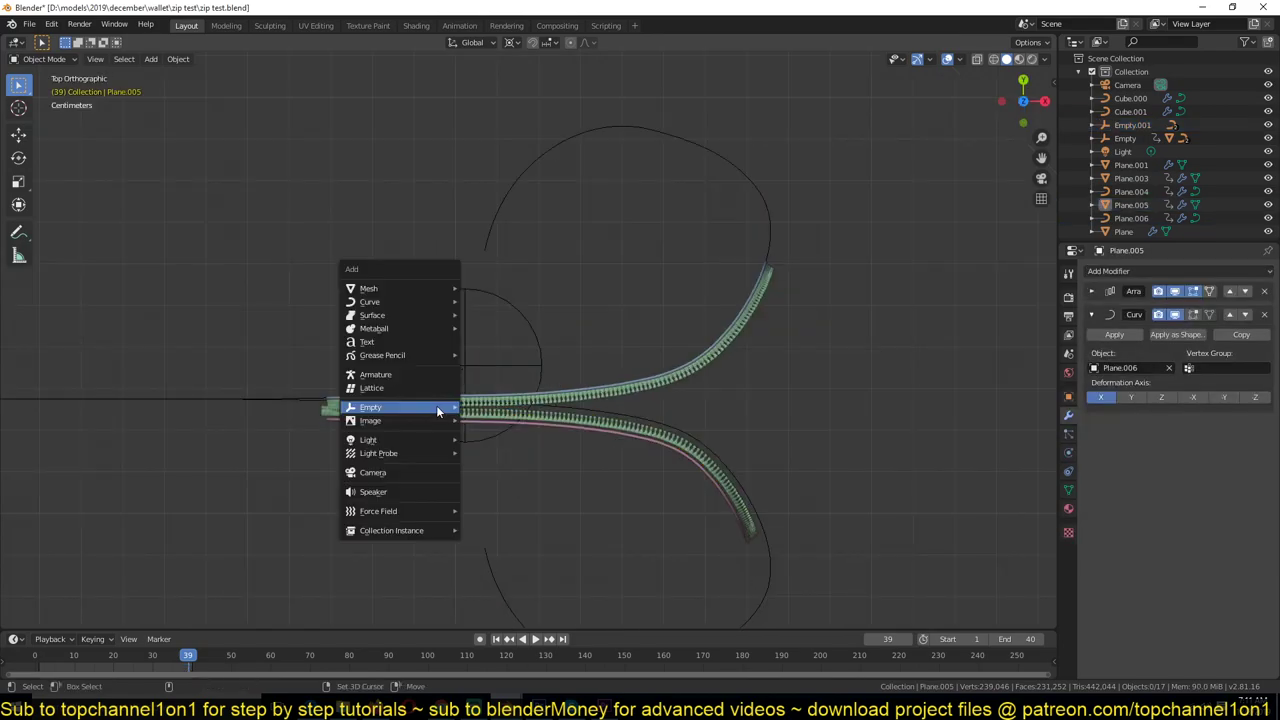
pyautogui.moveTo(407, 293)
pyautogui.click(490, 301)
pyautogui.press('s')
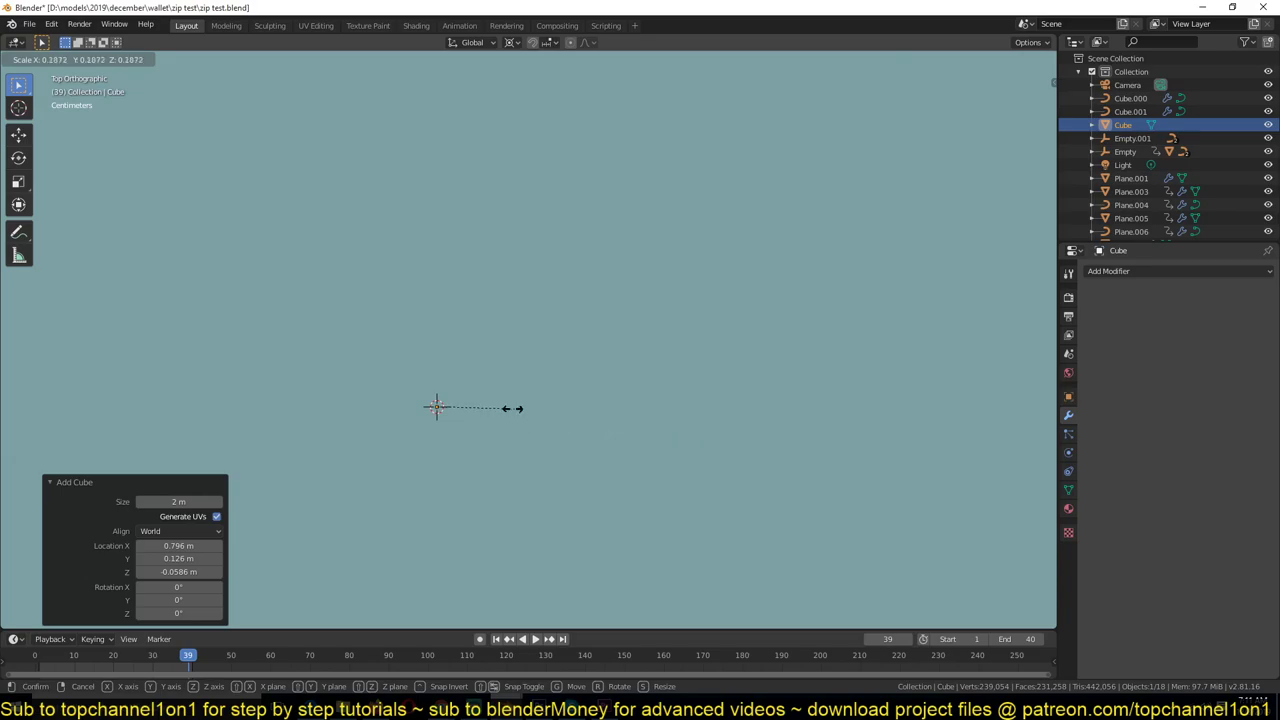
pyautogui.click(418, 410)
pyautogui.press('s')
pyautogui.click(440, 410)
# - Raise the cube about 0.118 m along global Z onto the upper run of the zipper
pyautogui.moveTo(440, 410); pyautogui.dragTo(515, 549, button='middle')
pyautogui.press('g')
pyautogui.press('z')
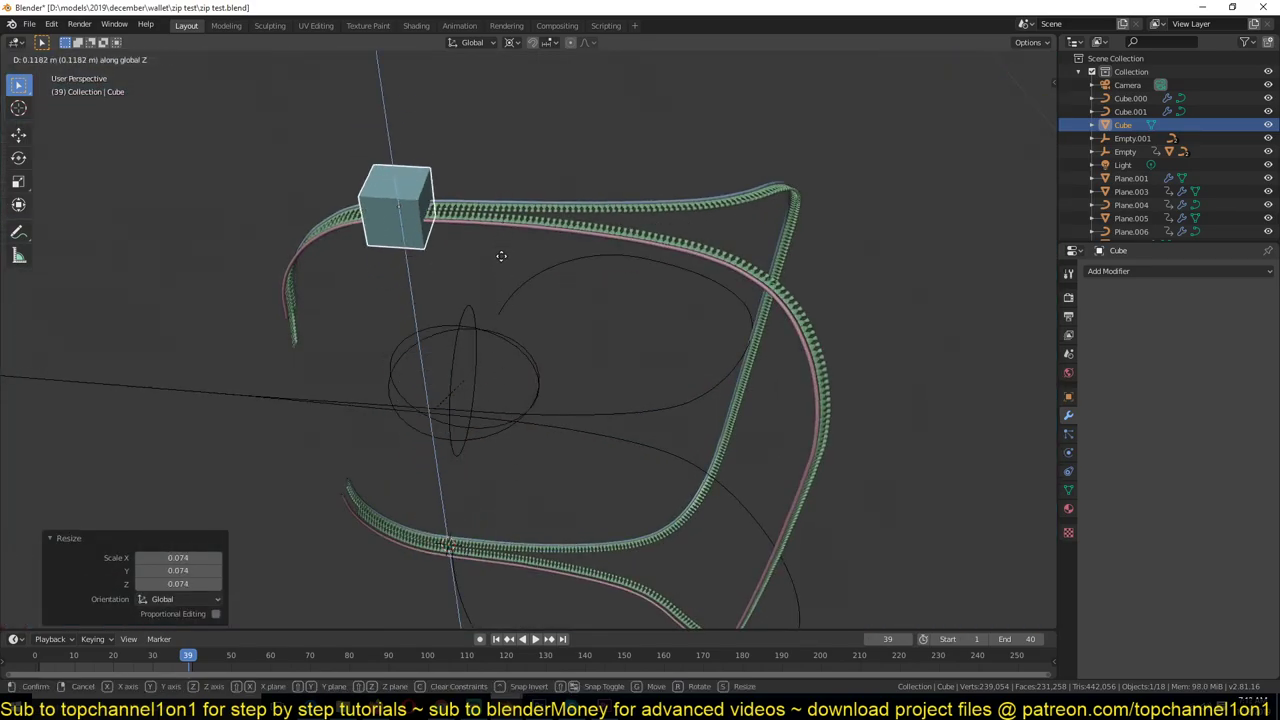
pyautogui.click(459, 343)
# - Parent the cube to the sphere empty that controls the Bezier curves
pyautogui.keyDown('shift'); pyautogui.click(446, 341); pyautogui.keyUp('shift')
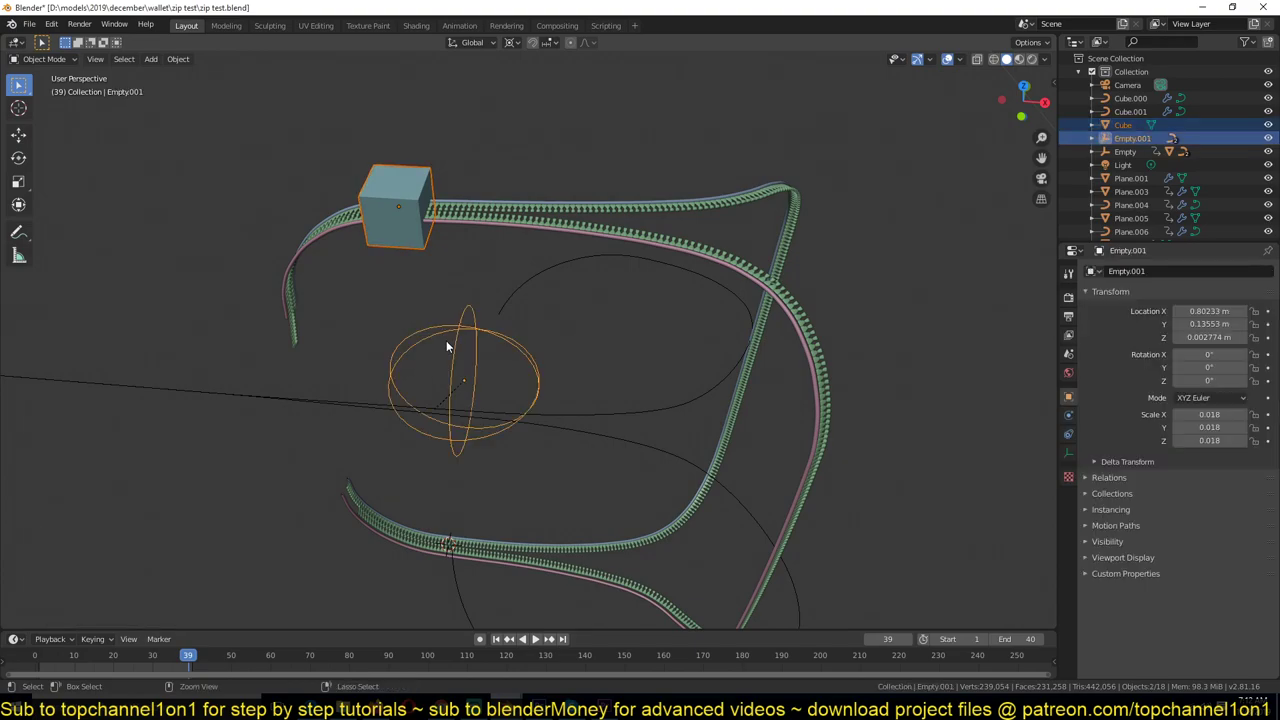
pyautogui.hotkey('ctrl', 'p')
pyautogui.click(446, 341)
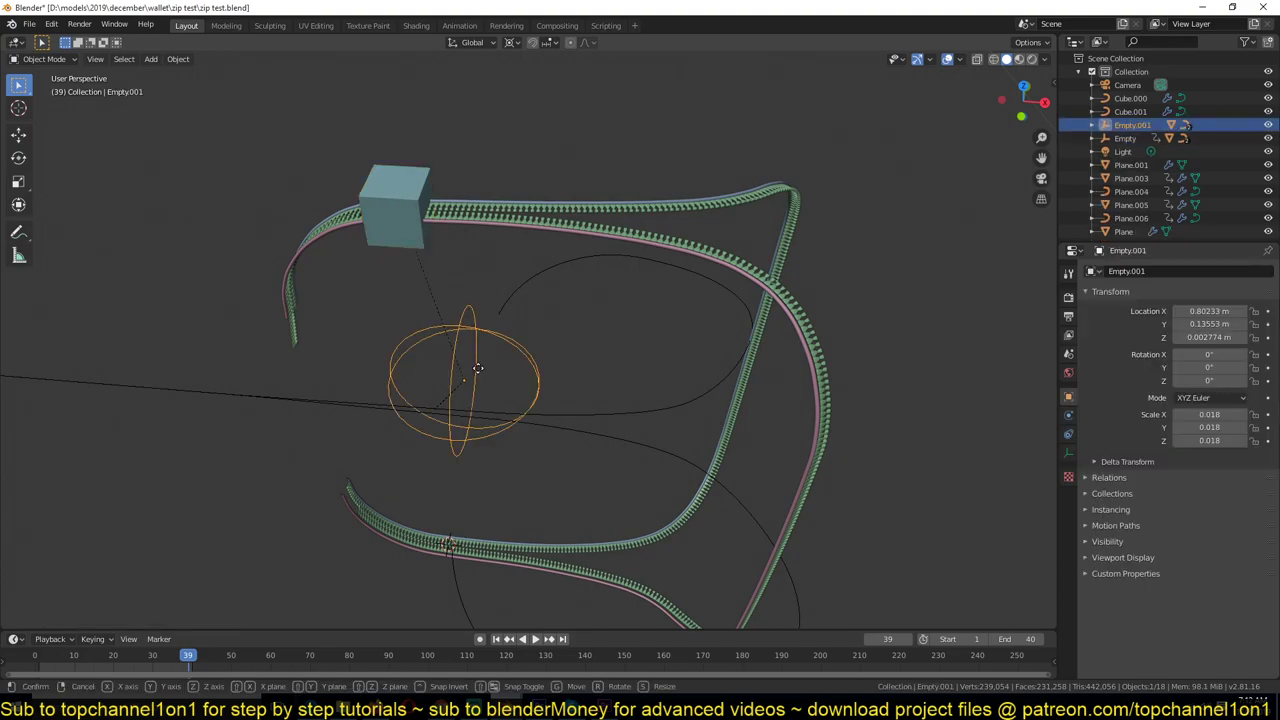
# - Preview the cube and zipper moving together by temporarily sliding their parent empty along global X
pyautogui.press('g')
pyautogui.press('x')
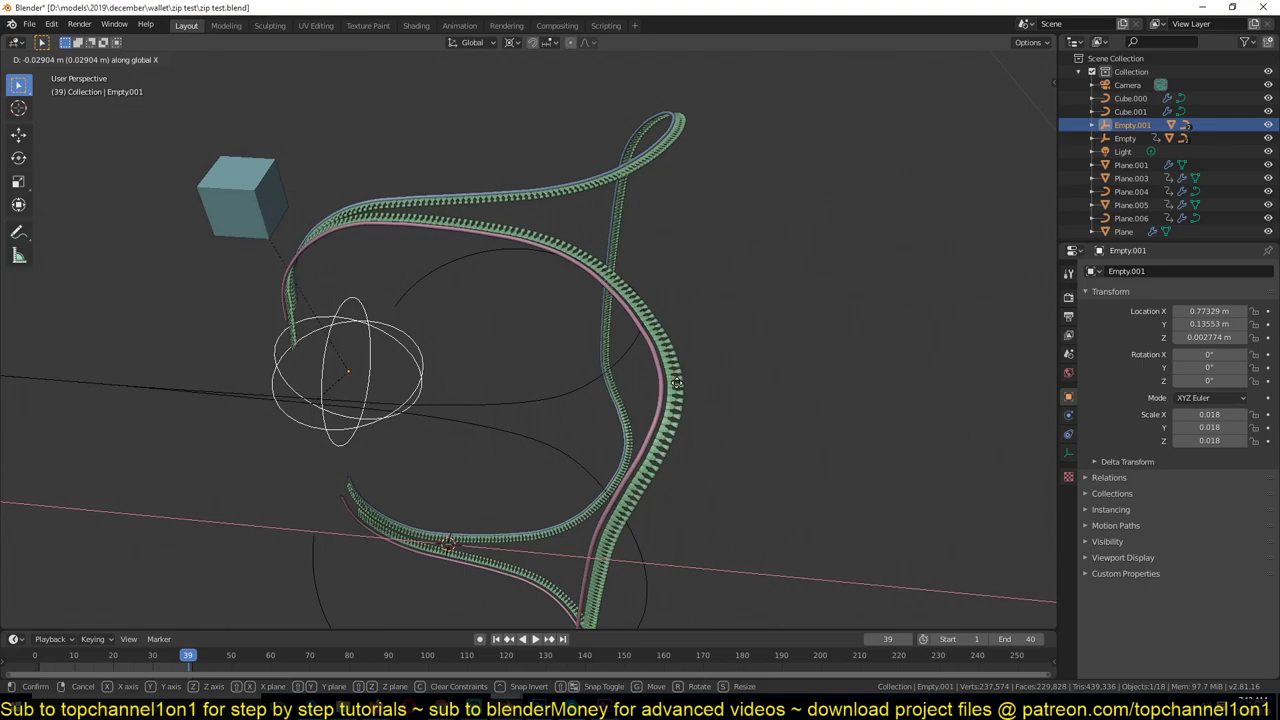
pyautogui.rightClick(720, 384)
pyautogui.moveTo(720, 384); pyautogui.dragTo(549, 537, button='middle')
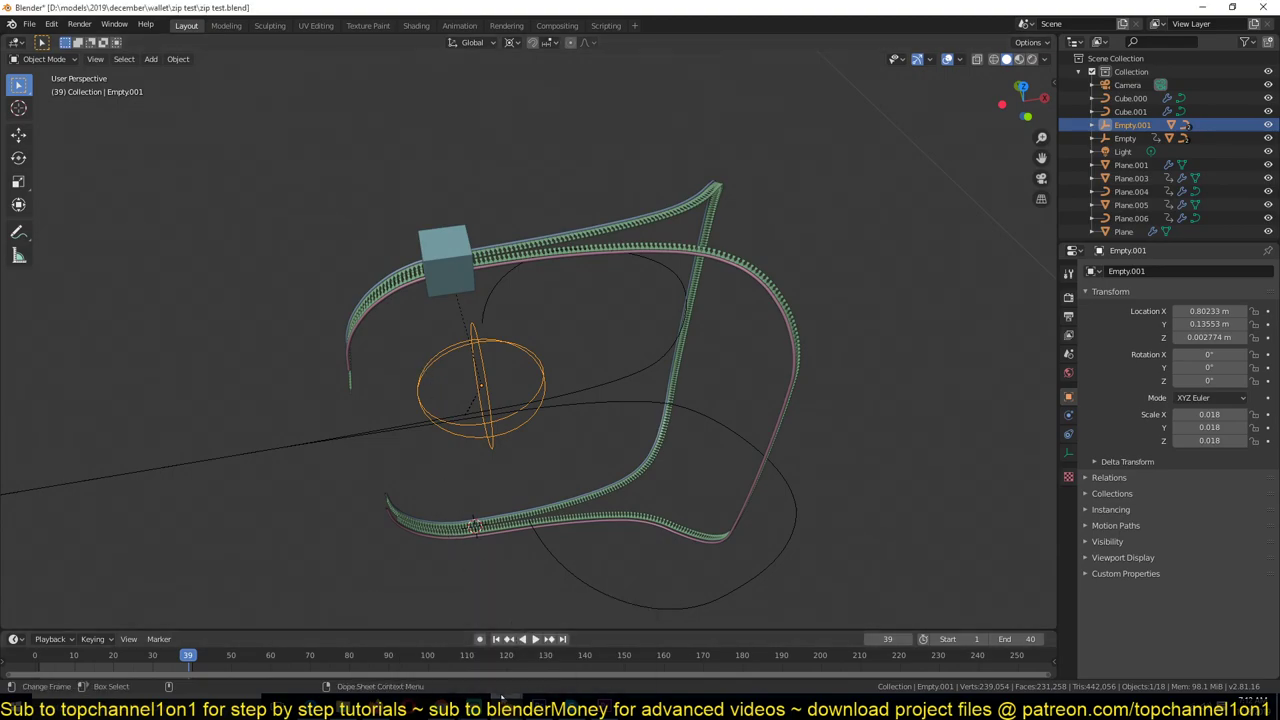
# - Check the wallet in wallet2.blend from the front and switch to the BlenderMoney YouTube channel in the browser
pyautogui.moveTo(505, 705)
pyautogui.click(583, 648)
pyautogui.click(475, 698)
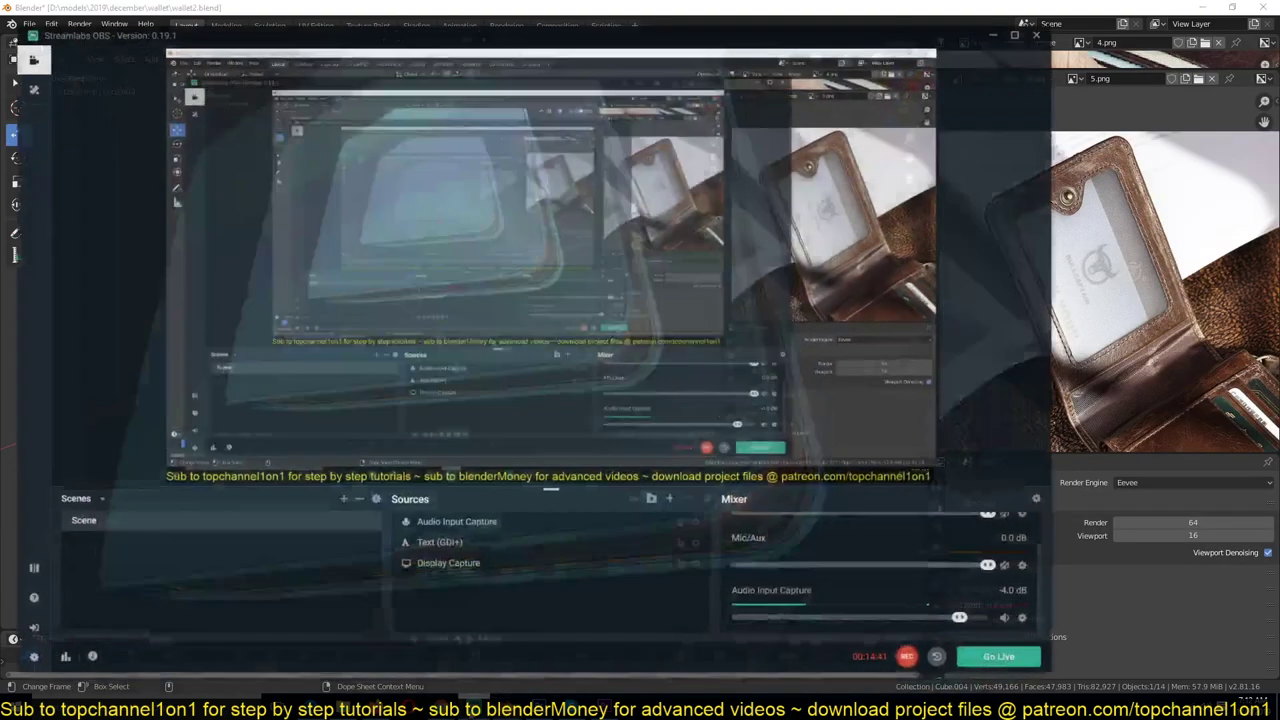
pyautogui.click(475, 698)
pyautogui.press('KP_1')
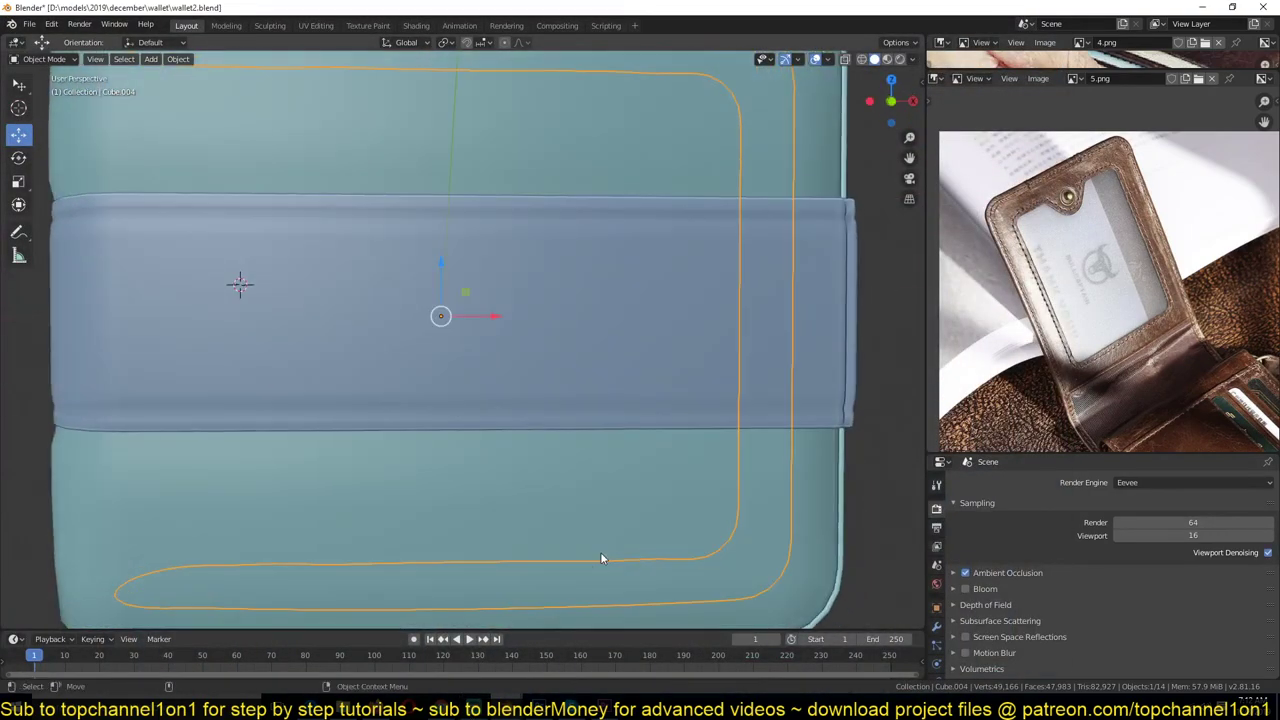
pyautogui.click(376, 698)
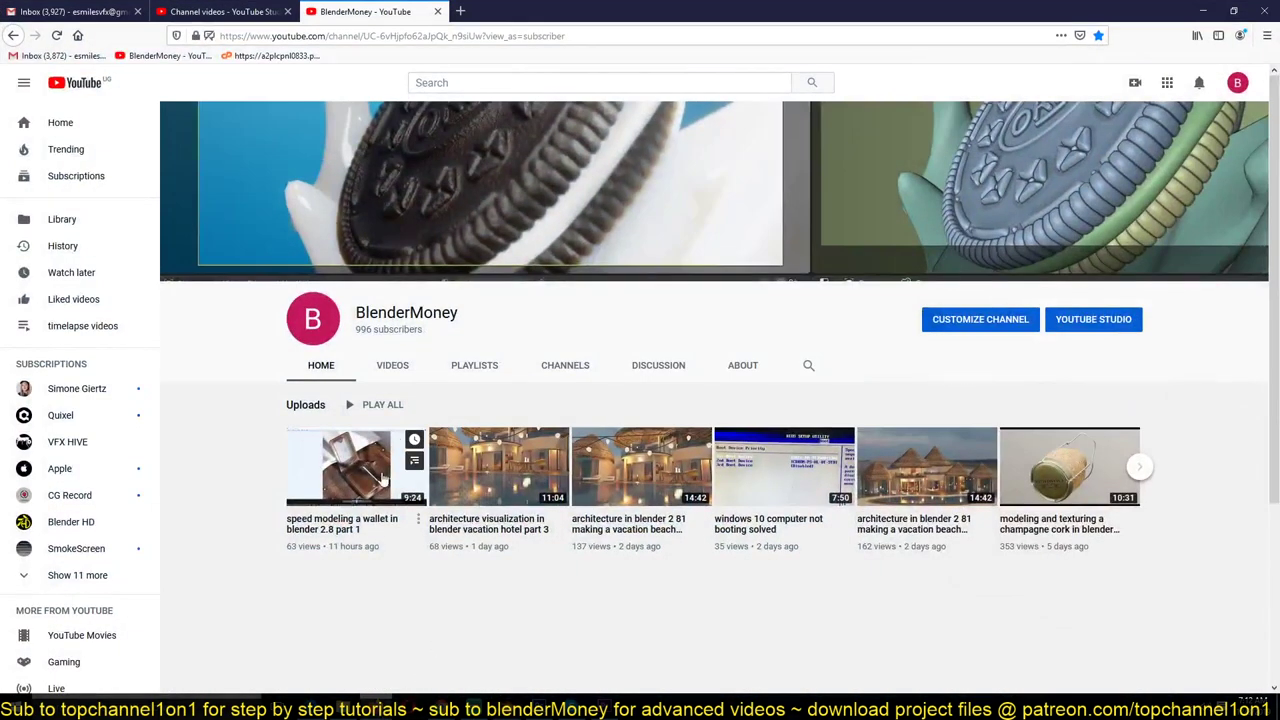